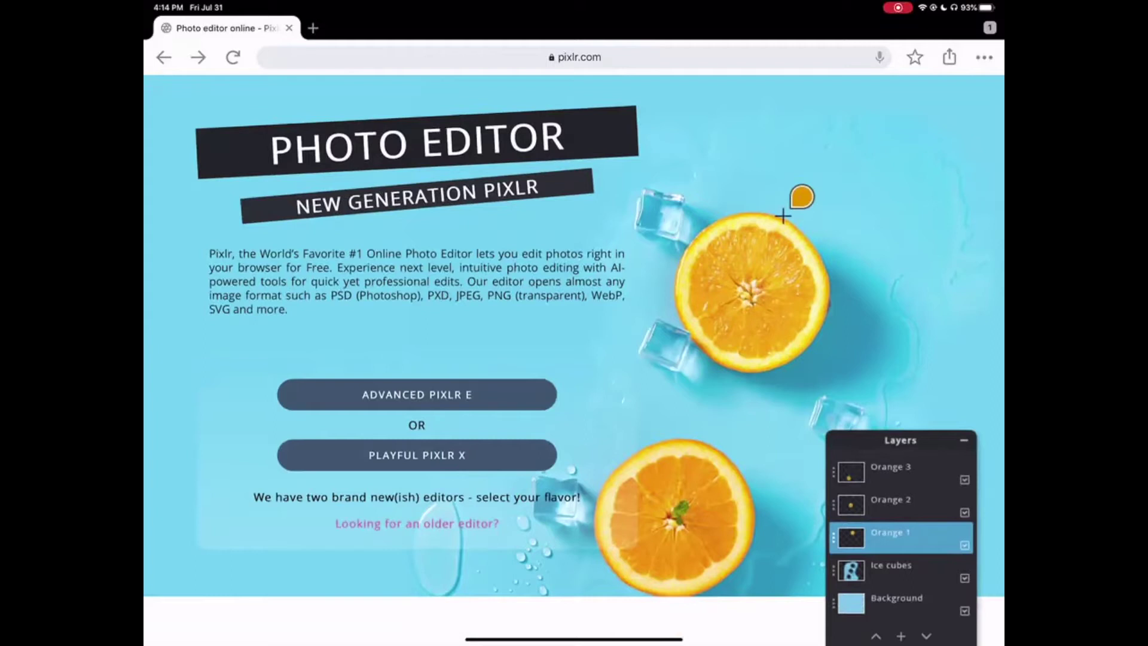
# - Open the advanced Pixlr E editor and bring up the setup for creating a new image
pyautogui.click(417, 395)
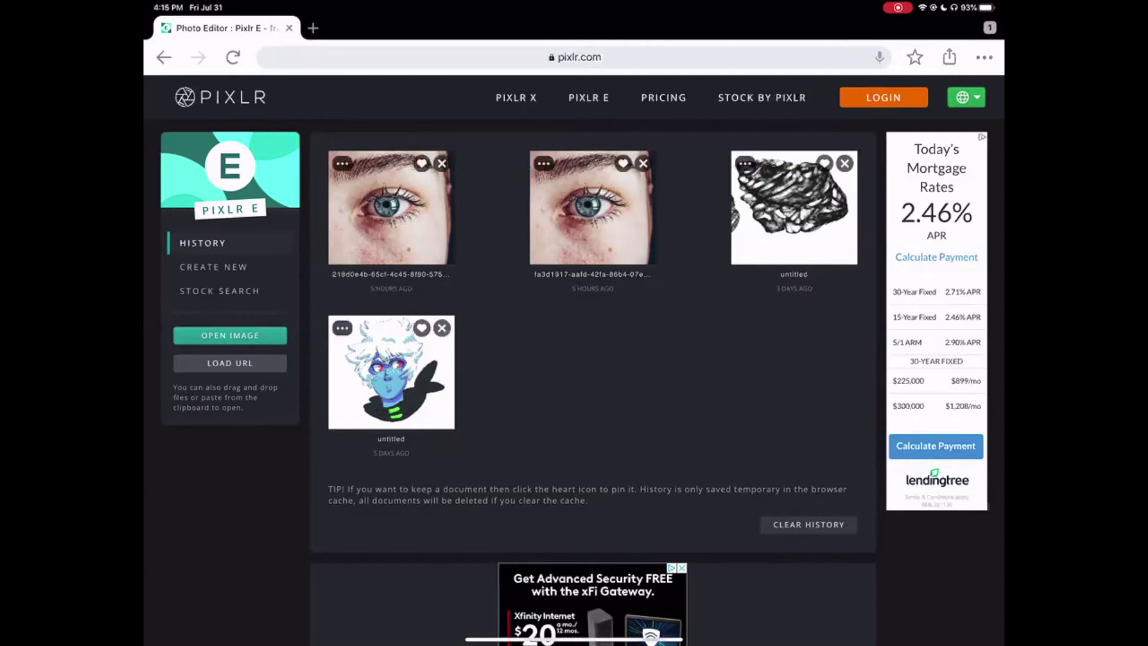
pyautogui.click(213, 267)
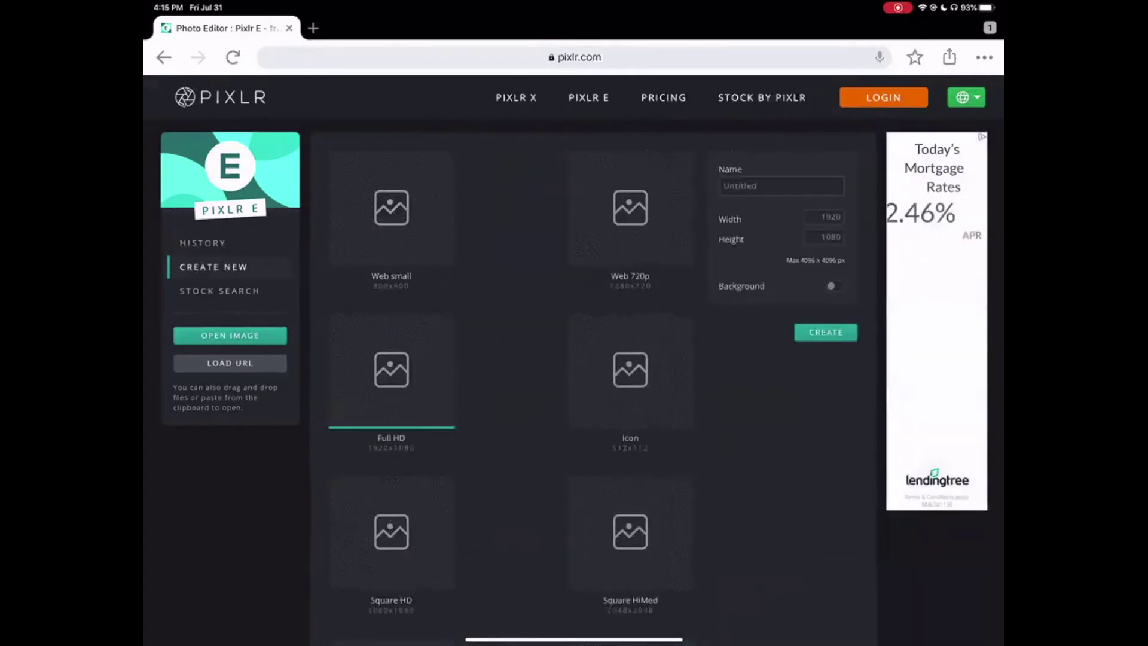
# - Look through the available canvas size presets for a new image, from the web sizes to the social media formats
pyautogui.scroll(-3, 575, 347)
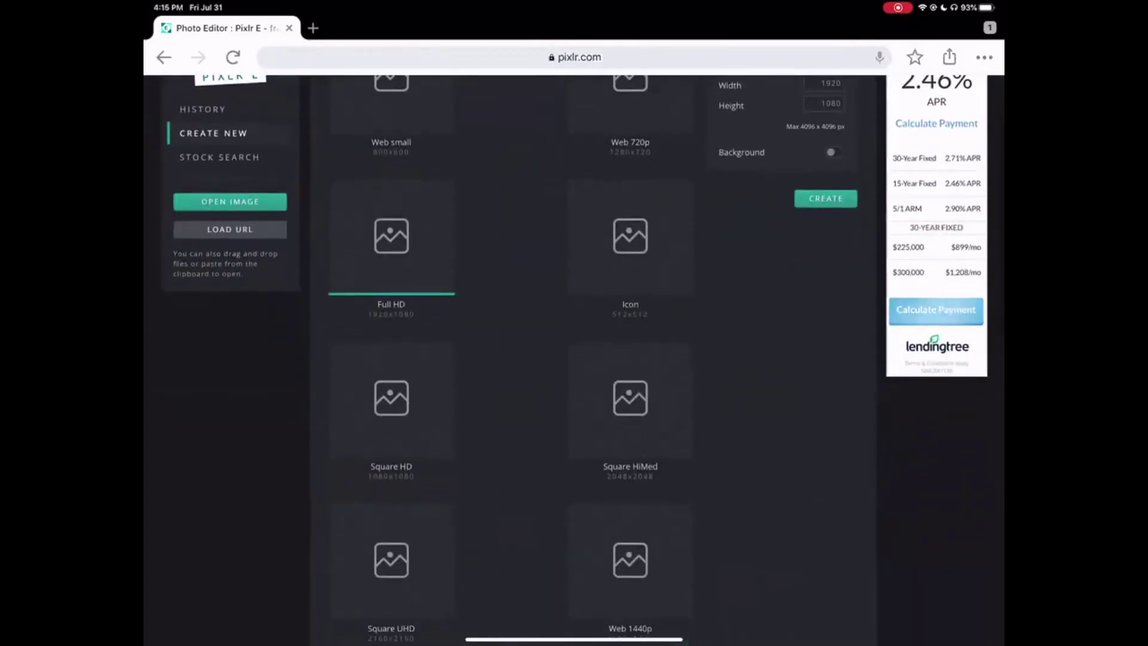
pyautogui.scroll(-3, 575, 359)
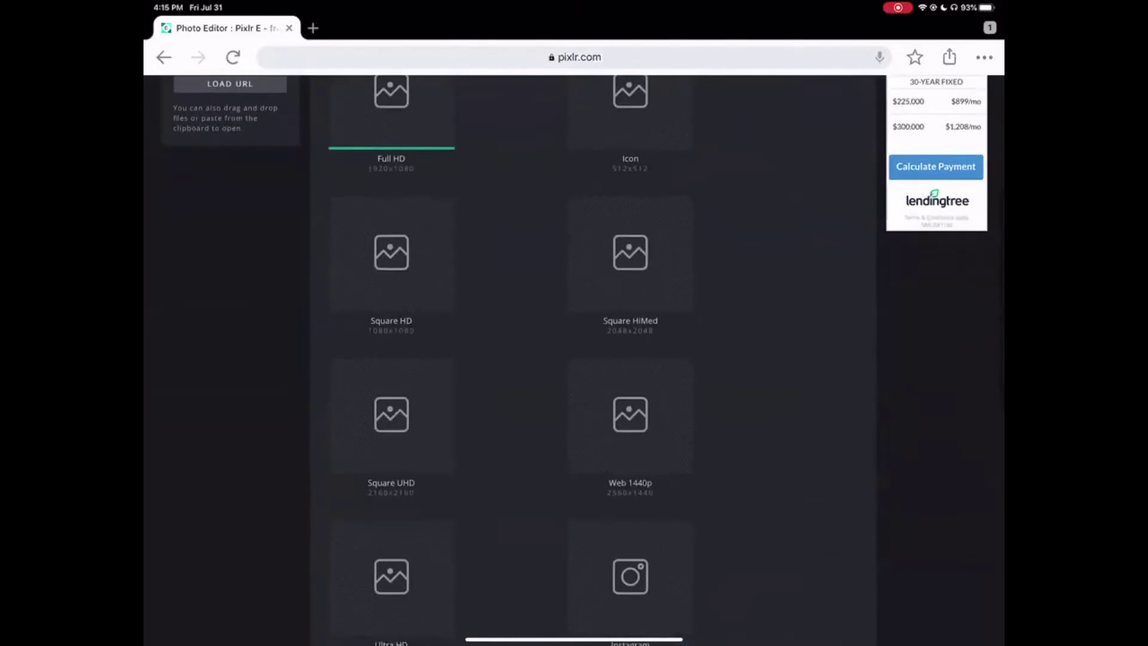
pyautogui.scroll(-3, 574, 358)
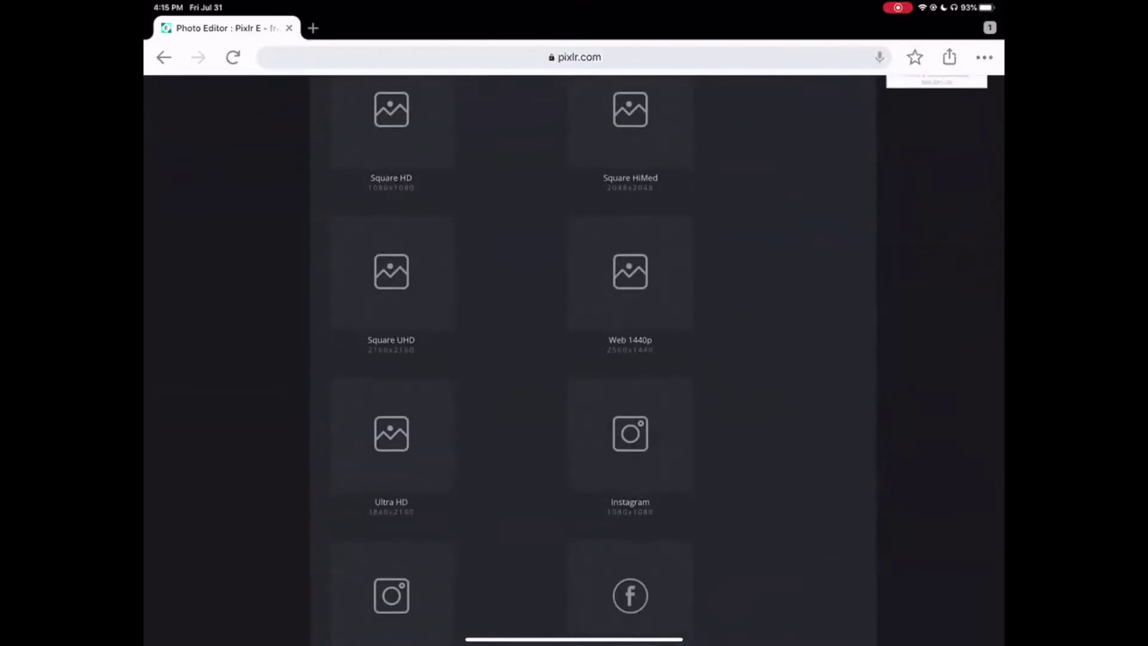
pyautogui.scroll(-2, 575, 359)
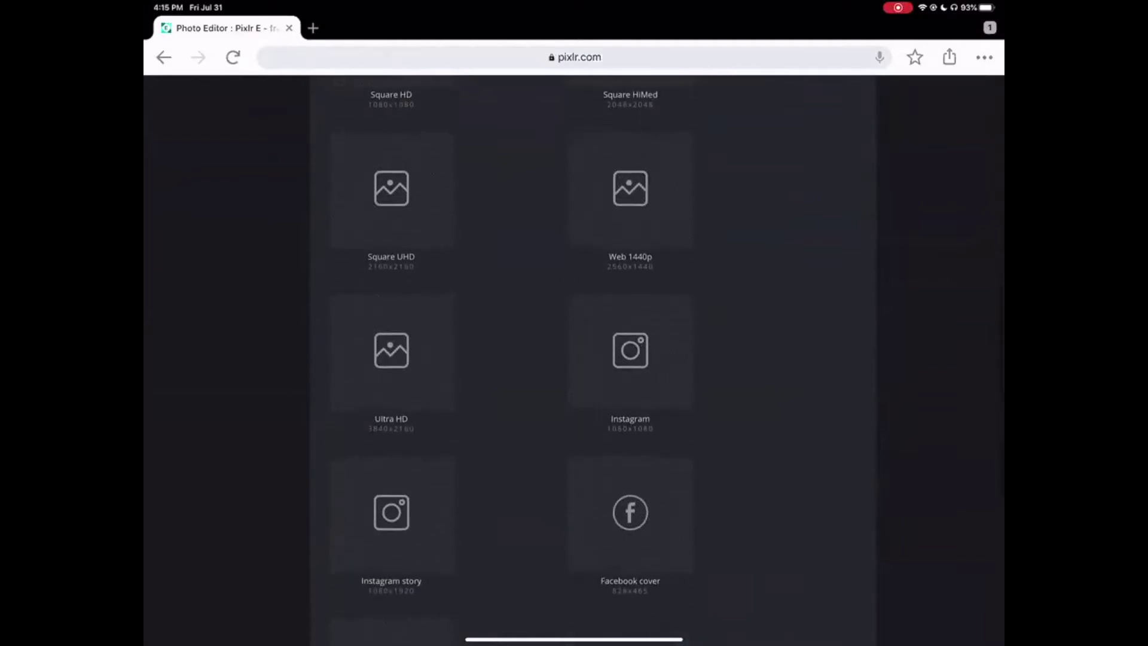
pyautogui.scroll(1, 574, 359)
pyautogui.scroll(-1, 574, 359)
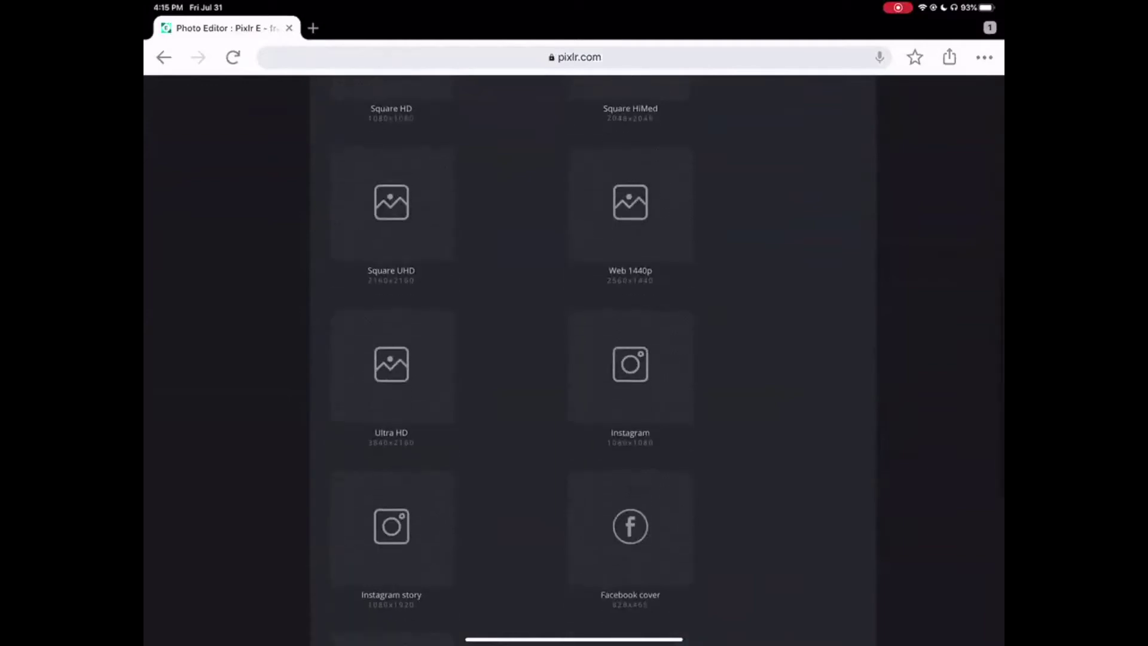
pyautogui.scroll(-2, 574, 359)
pyautogui.scroll(7, 575, 359)
pyautogui.scroll(3, 574, 359)
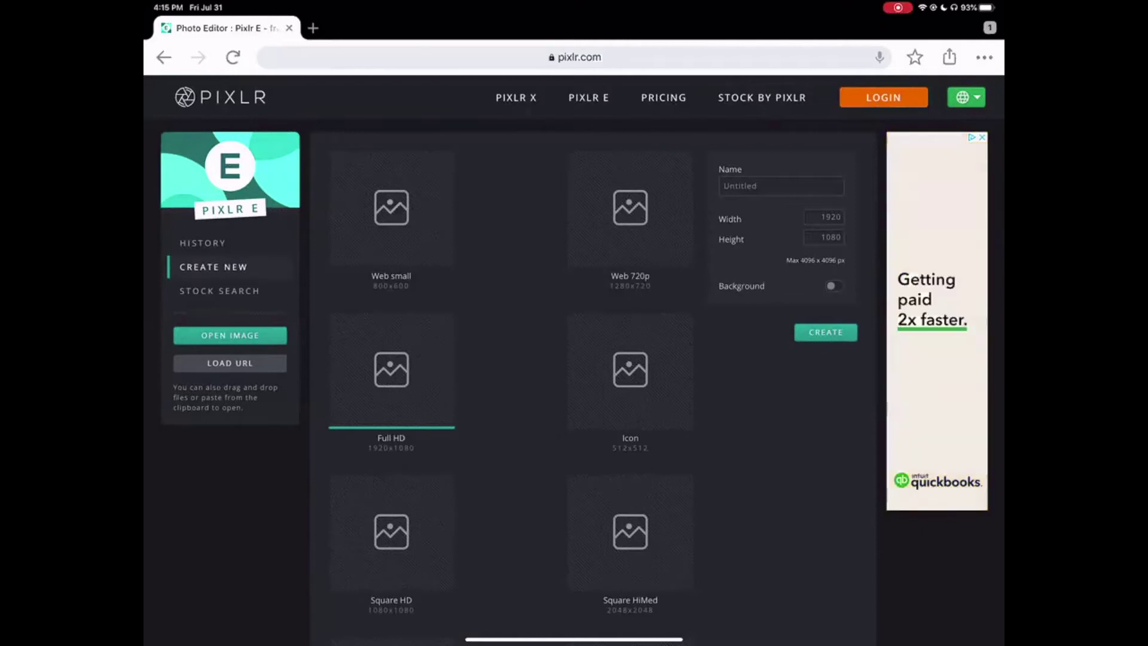
pyautogui.click(826, 217)
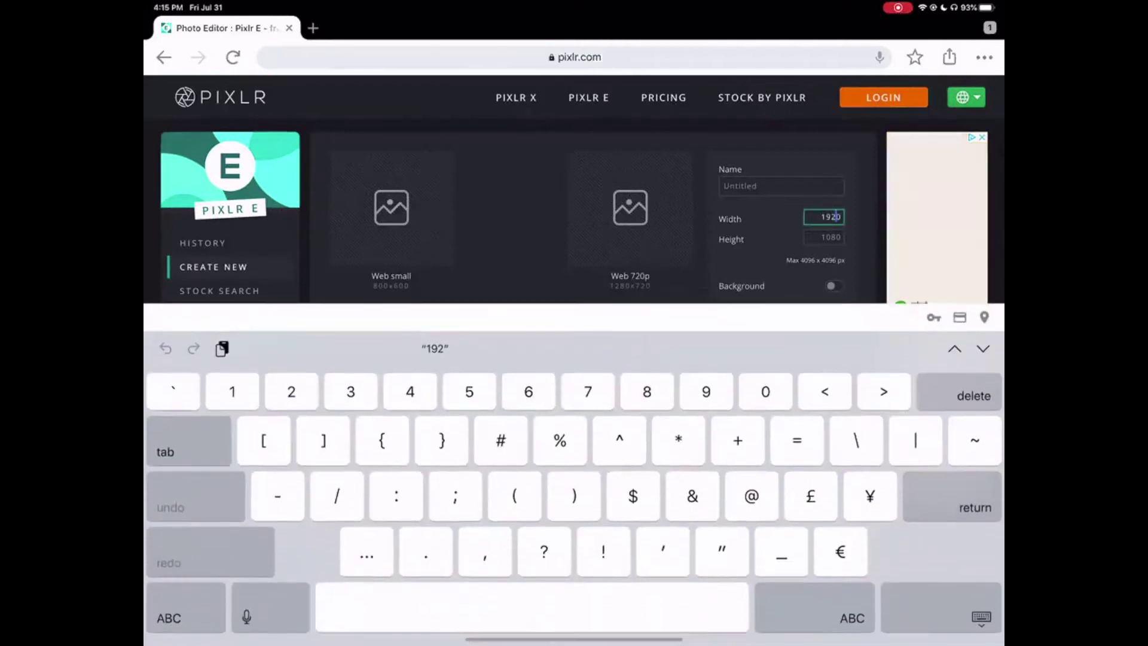
pyautogui.click(825, 217)
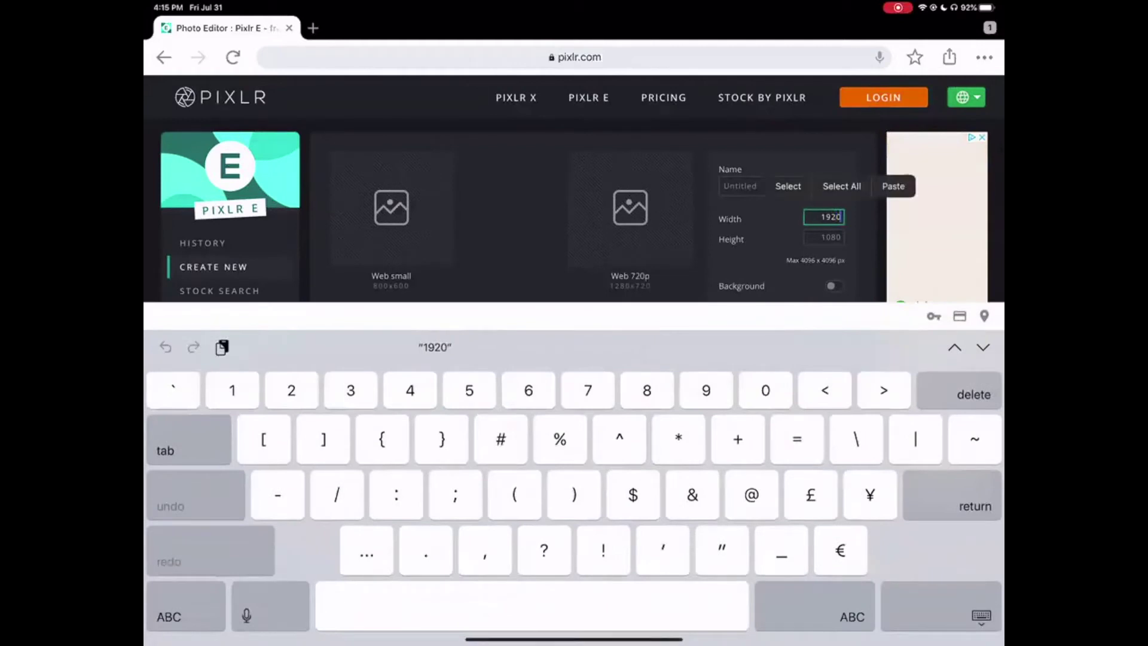
pyautogui.click(979, 615)
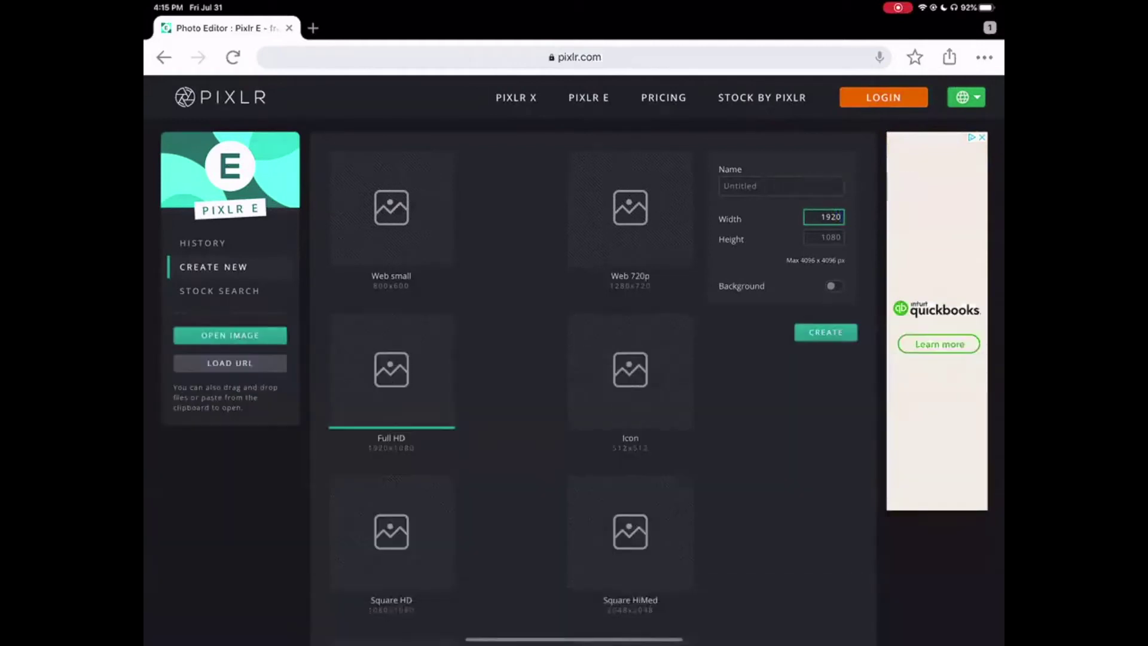
# - Replace the new image's default name with Pixlr
pyautogui.click(781, 186)
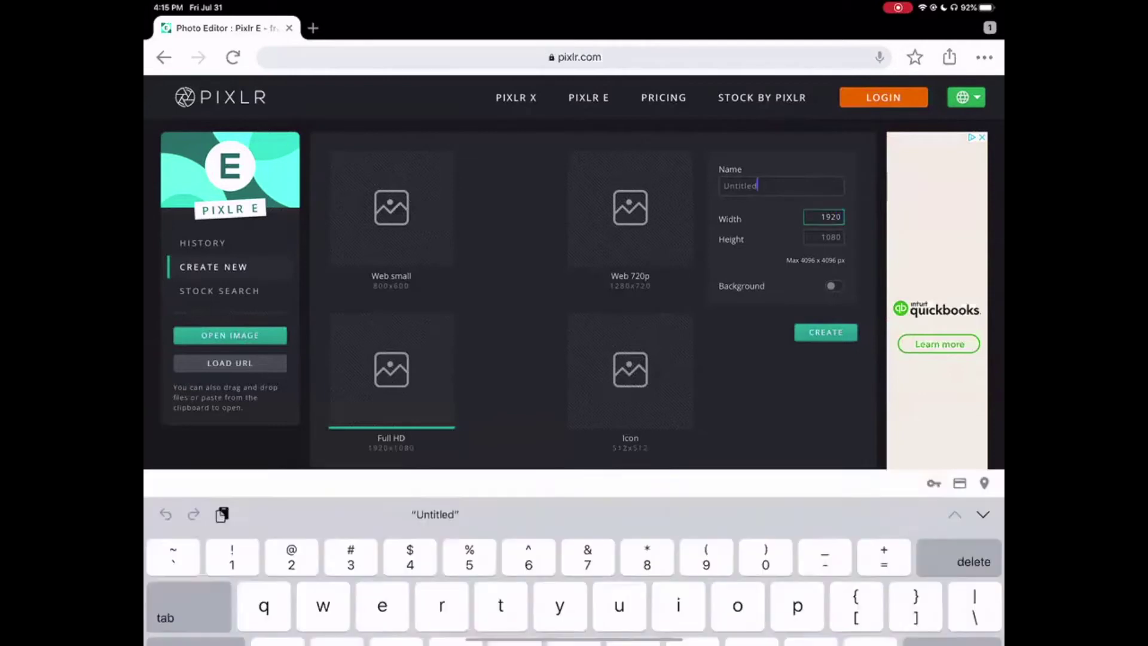
pyautogui.write('Unti')
pyautogui.press('BackSpace')
pyautogui.press('BackSpace')
pyautogui.press('BackSpace')
pyautogui.press('BackSpace')
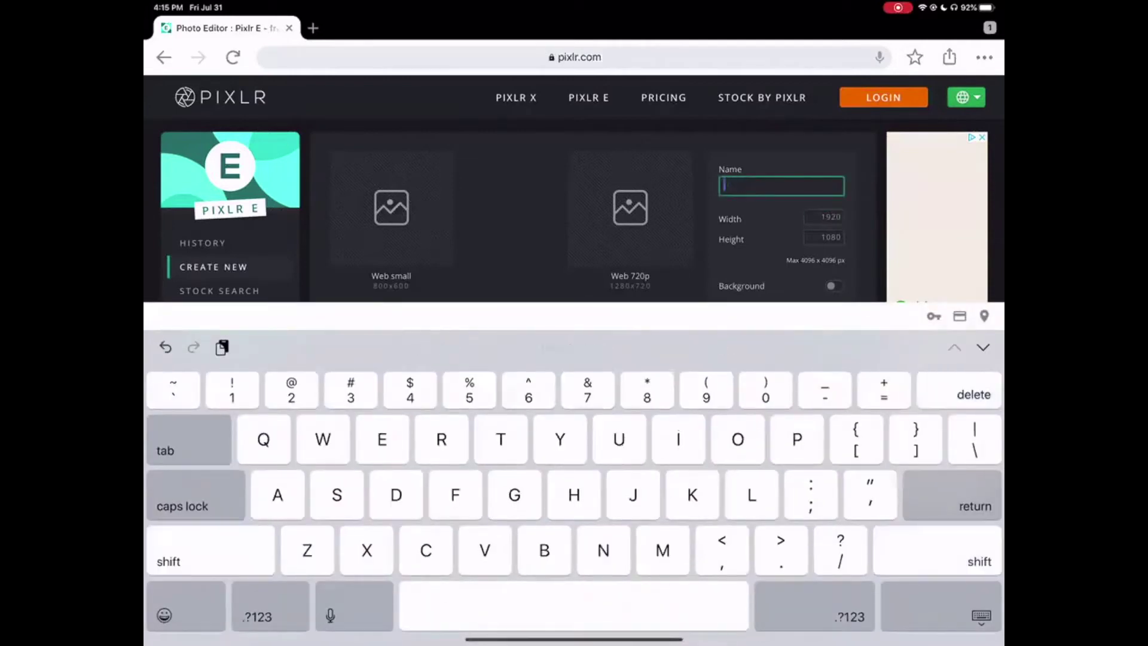
pyautogui.write('Pixlr')
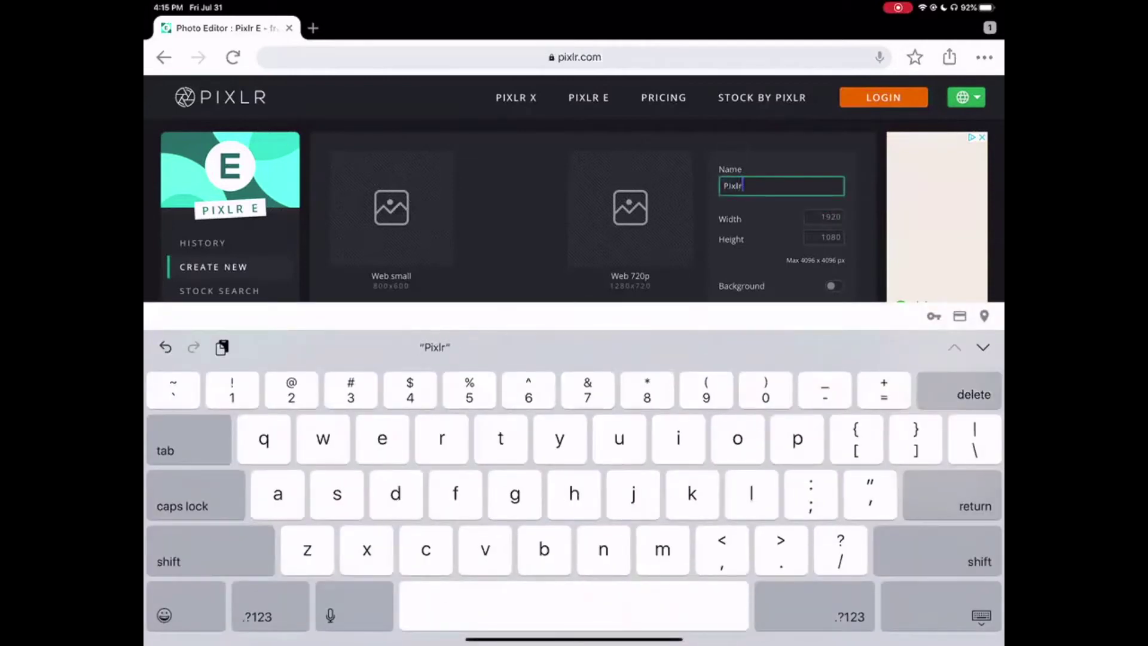
pyautogui.click(982, 616)
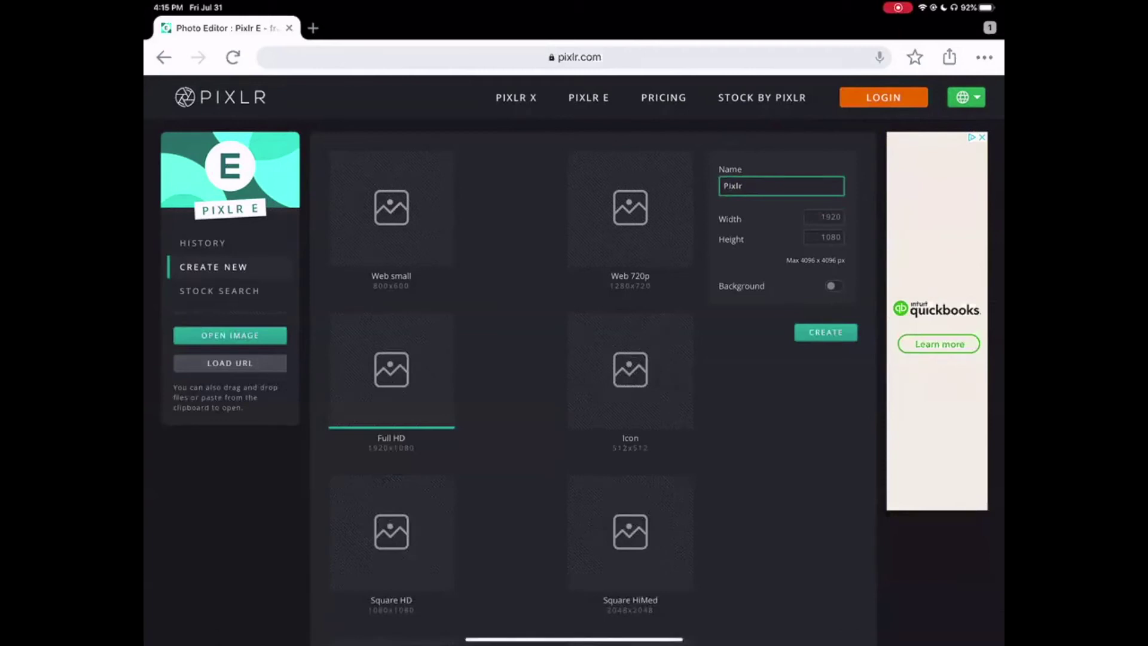
# - Enable a background for the new image, try the preset color swatches, and adjust the white one to a slightly pinkish off-white
pyautogui.click(833, 285)
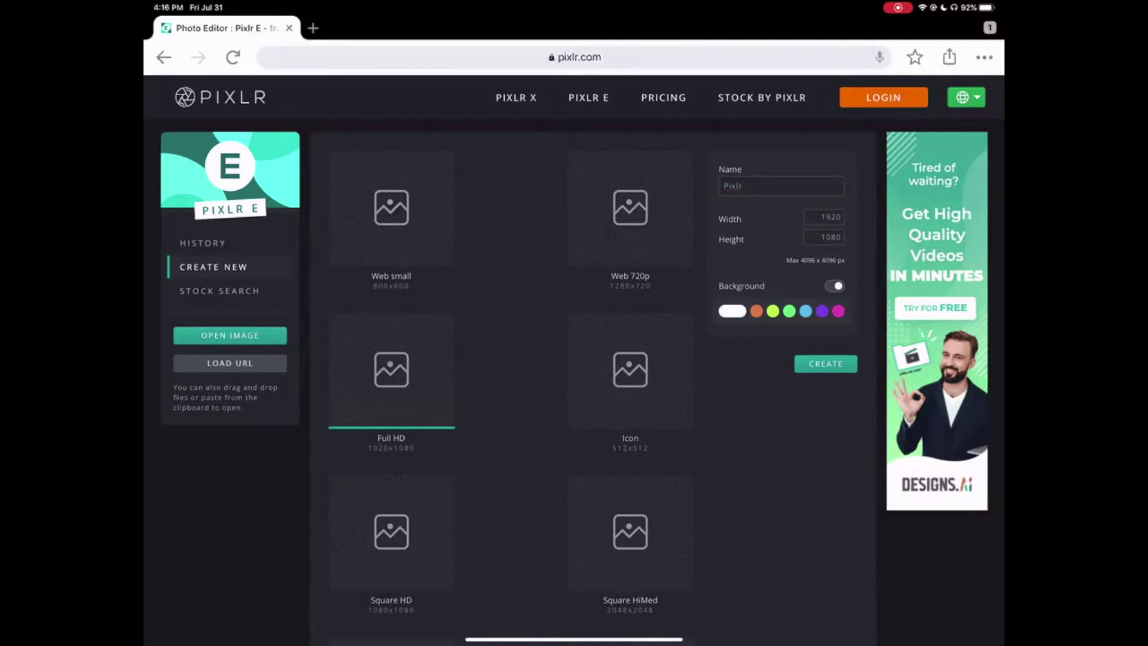
pyautogui.click(757, 311)
pyautogui.click(773, 311)
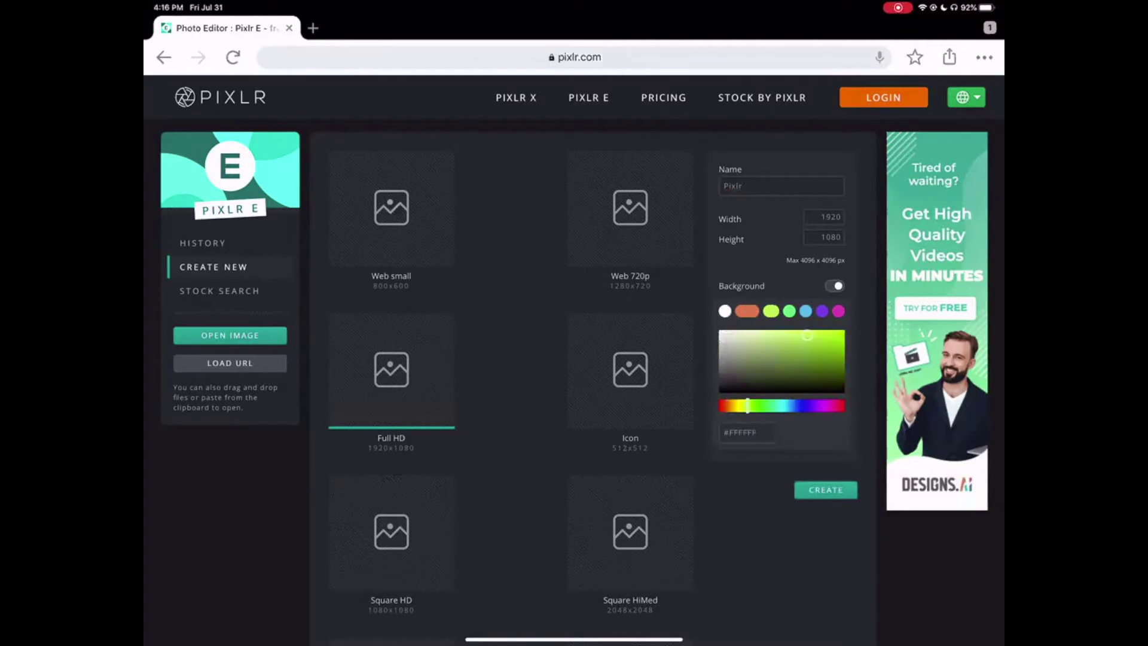
pyautogui.click(725, 311)
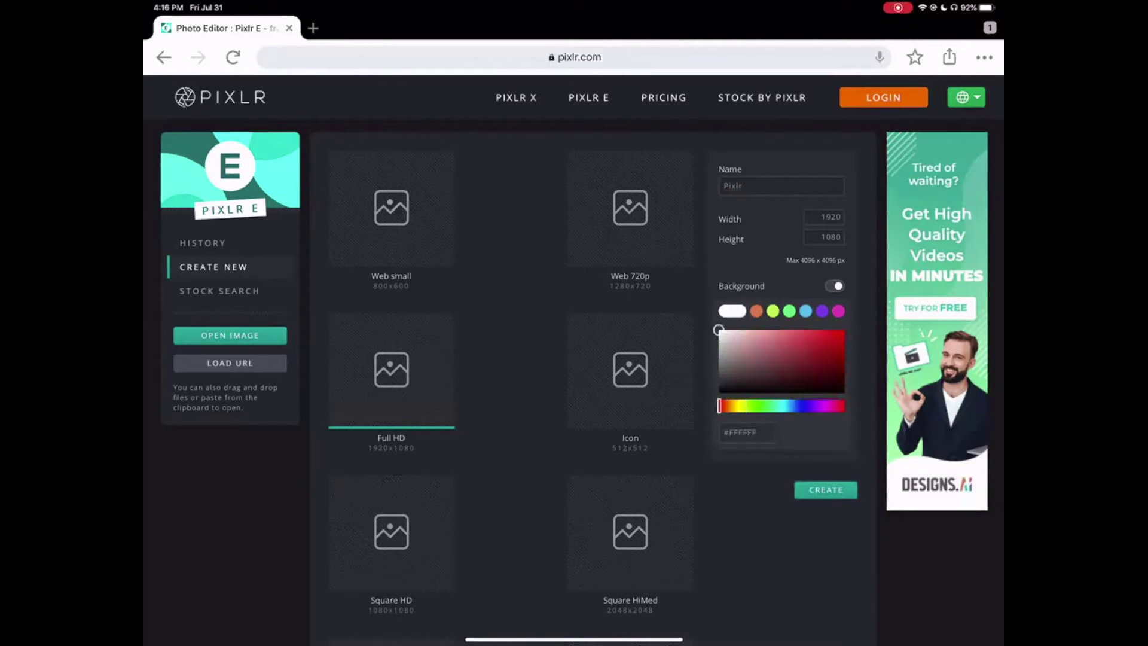
pyautogui.moveTo(719, 329)
pyautogui.mouseDown()
pyautogui.moveTo(747, 350)
pyautogui.moveTo(722, 326)
pyautogui.mouseUp()
pyautogui.scroll(-1, 777, 359)
pyautogui.scroll(-2, 778, 359)
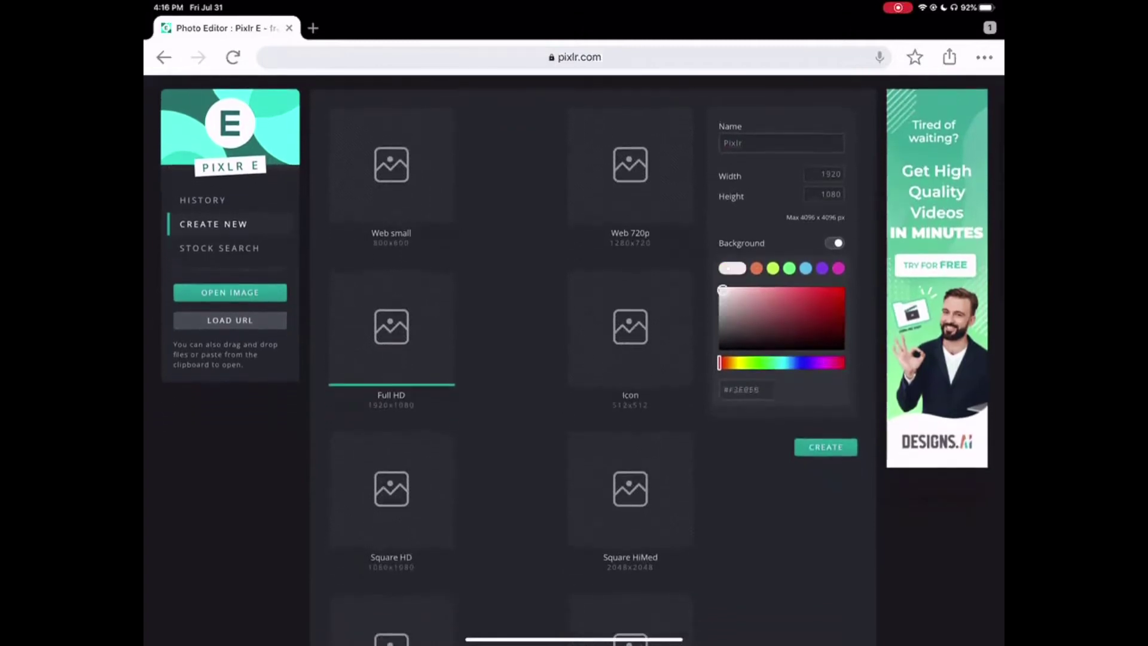
pyautogui.scroll(2, 572, 358)
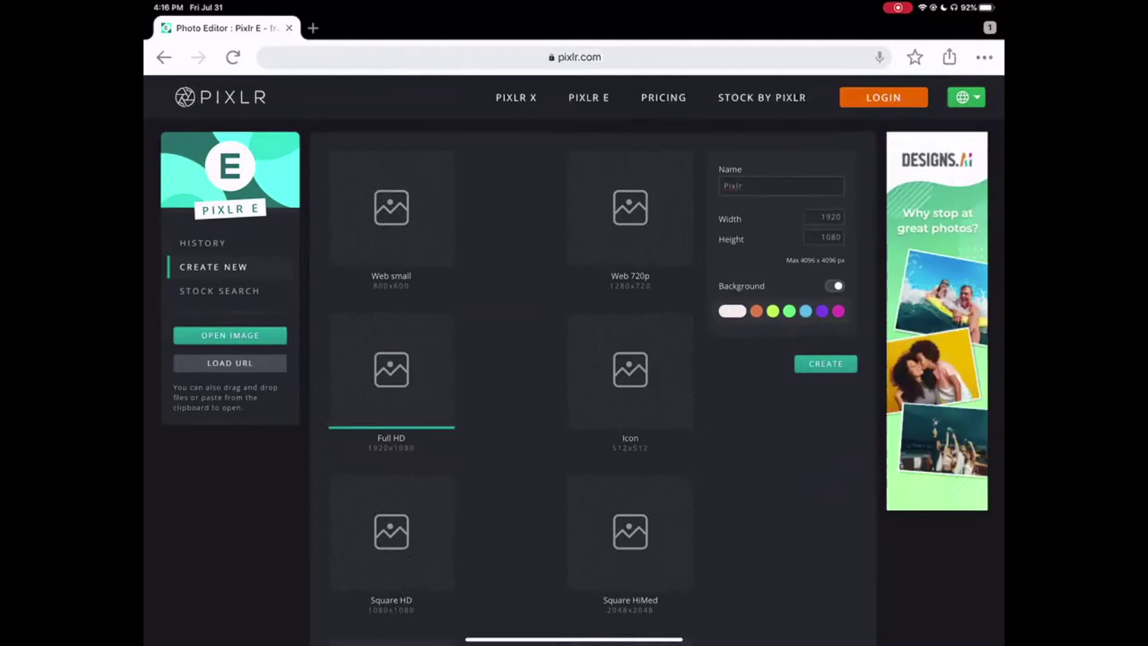
# - Open the close-up portrait of the dark-haired woman from the All Photos album of the device's photo library
pyautogui.click(229, 335)
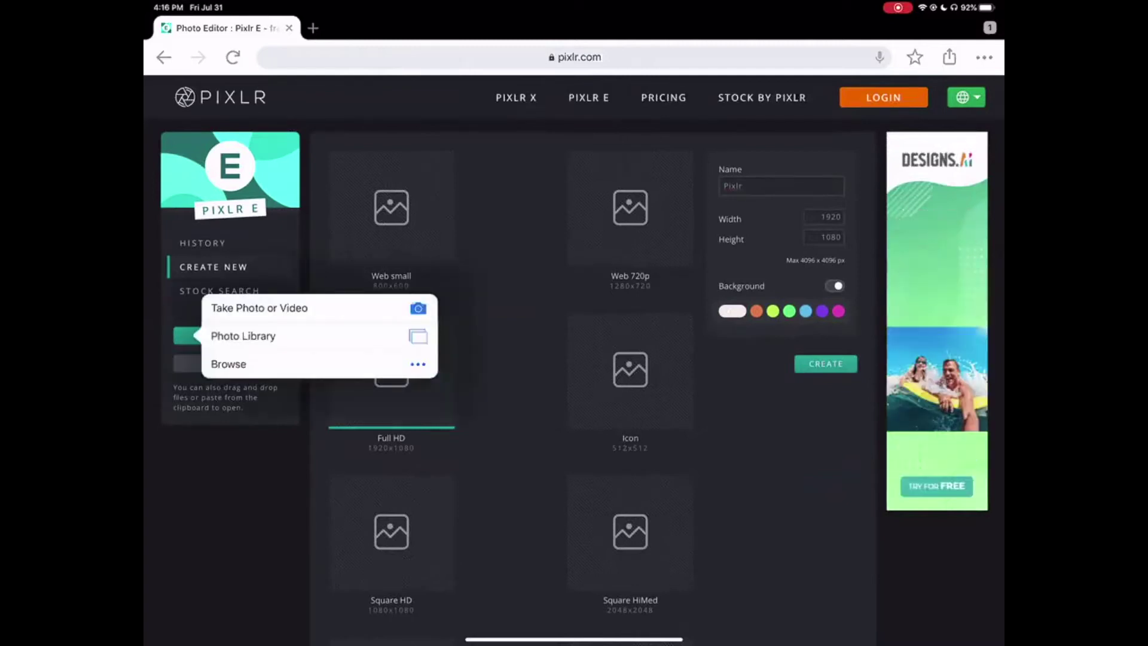
pyautogui.click(243, 336)
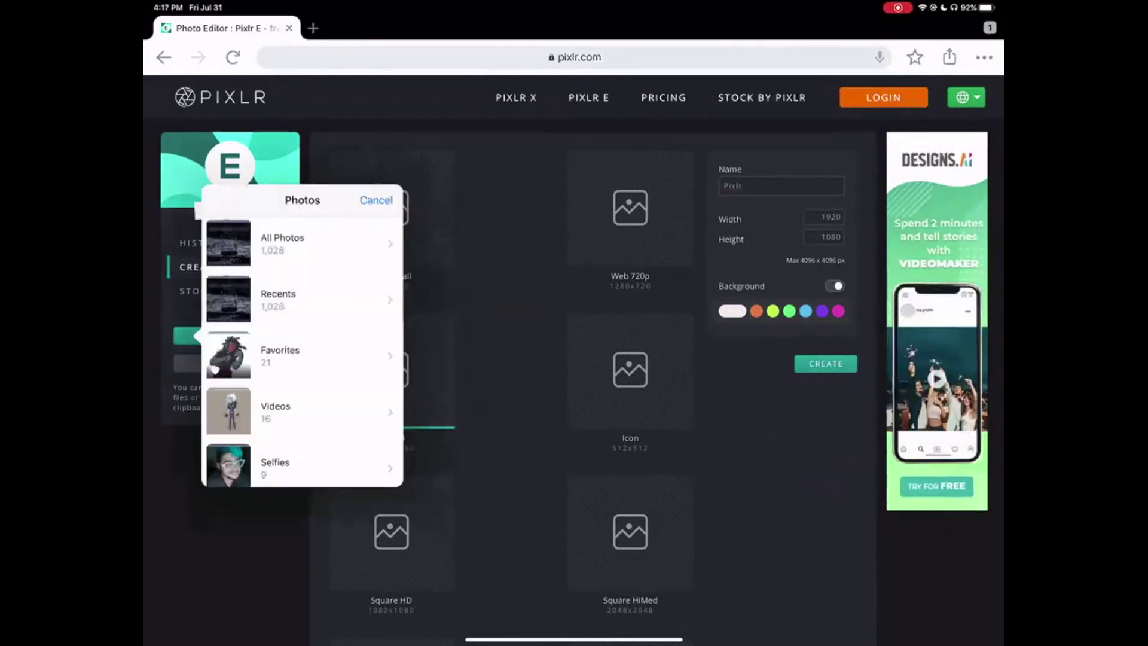
pyautogui.click(282, 238)
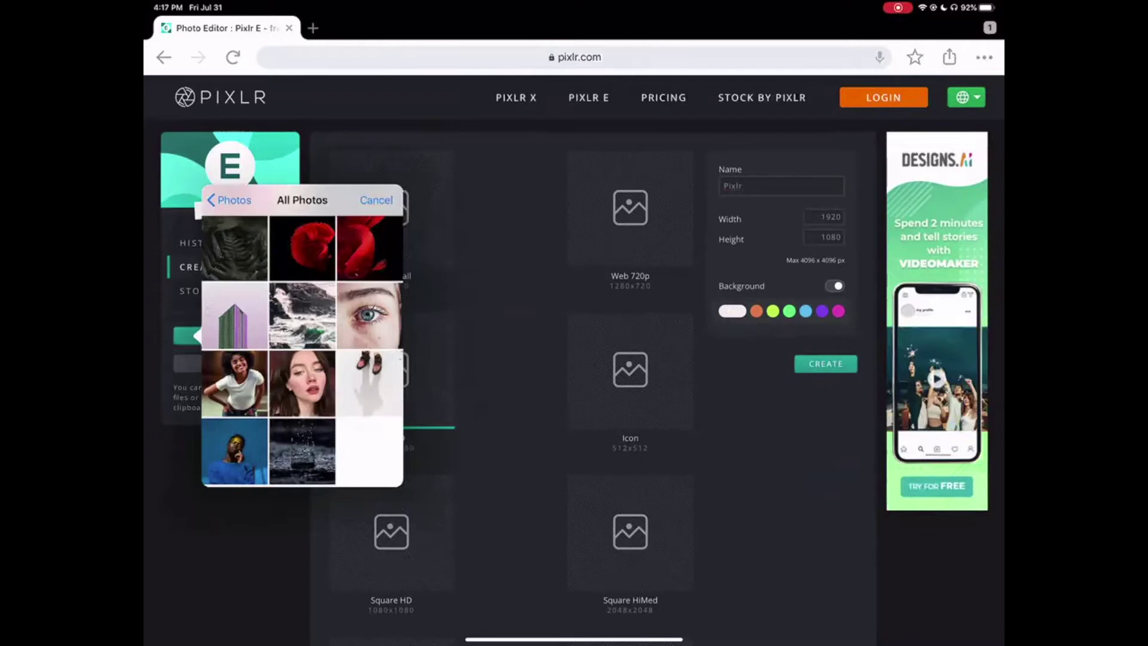
pyautogui.click(302, 383)
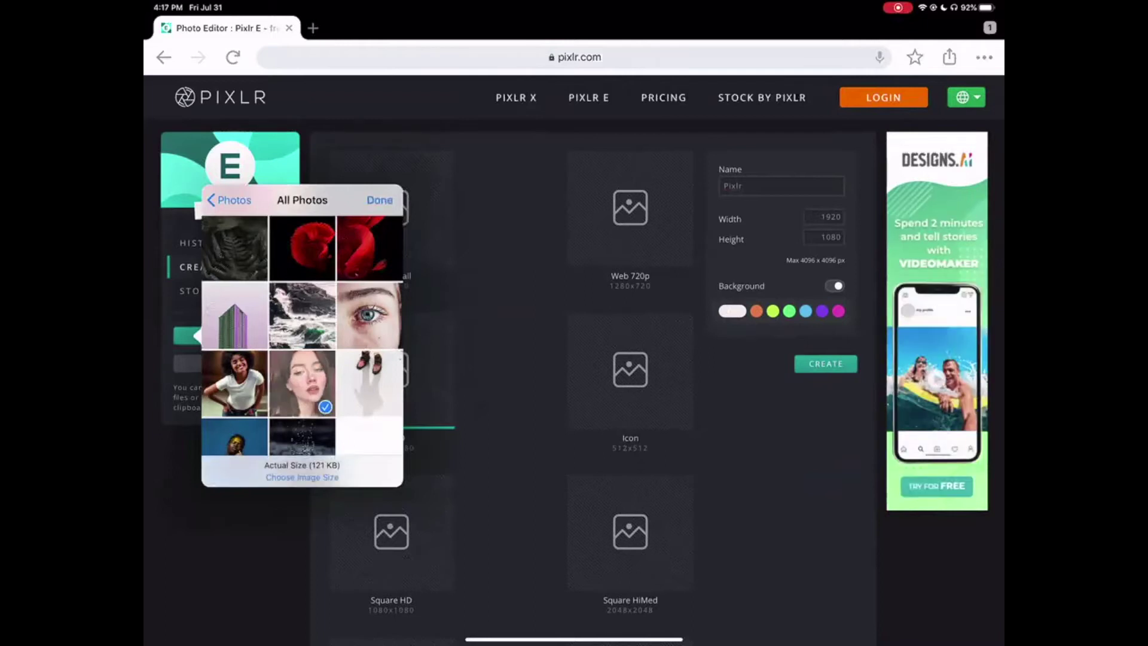
pyautogui.click(379, 199)
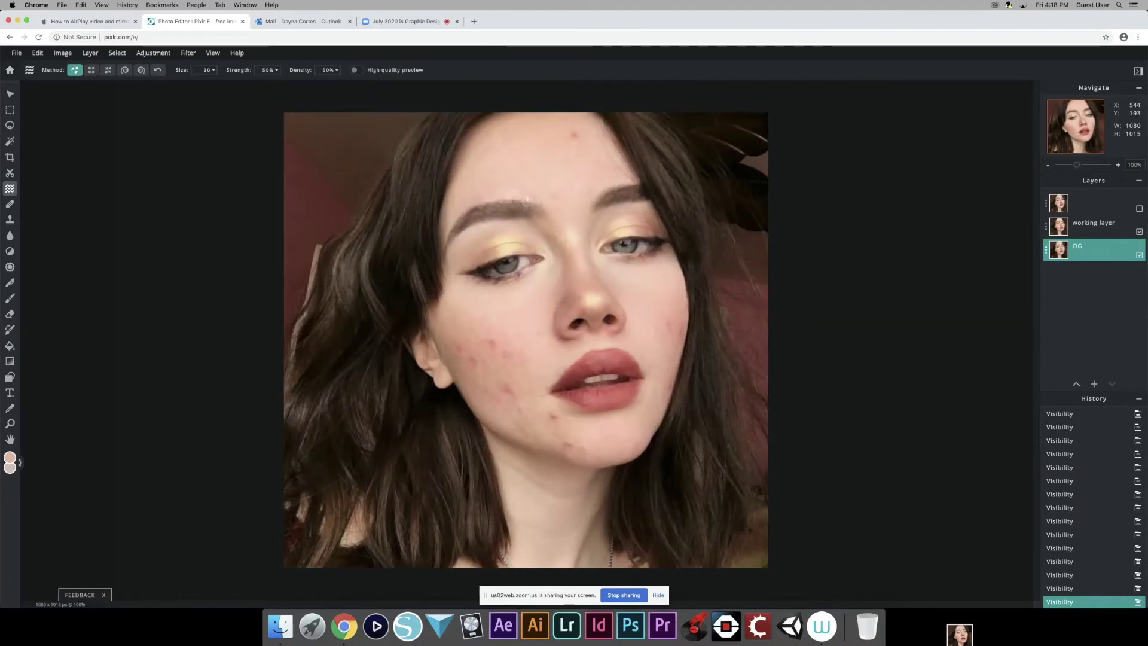
pyautogui.moveTo(488, 210); pyautogui.dragTo(503, 220)
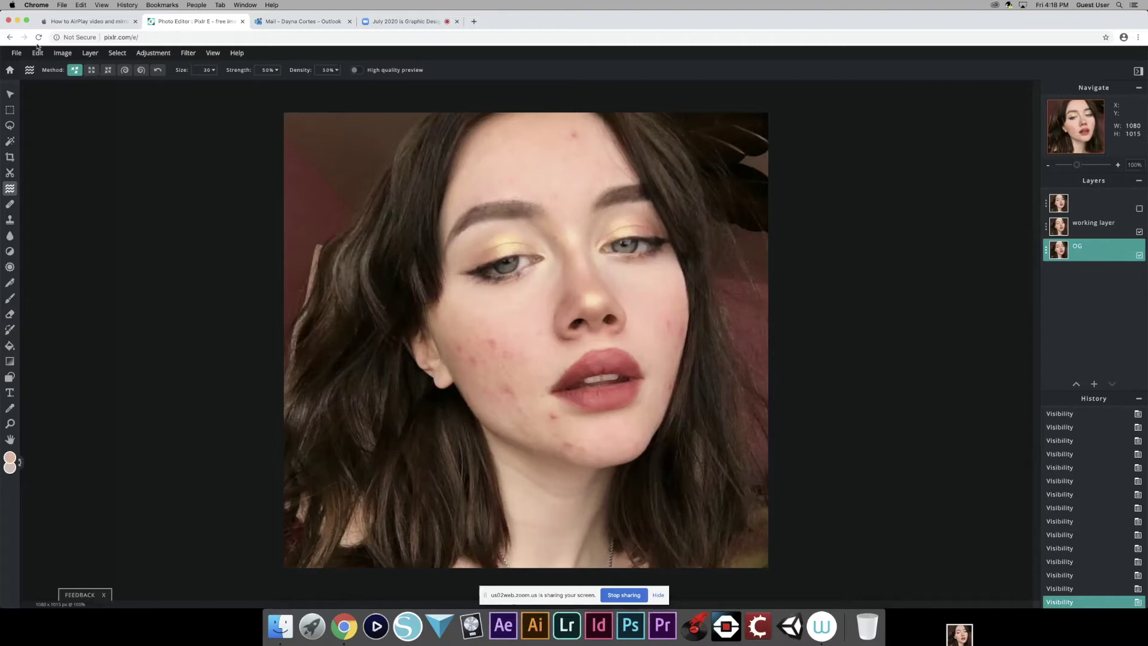
pyautogui.click(156, 54)
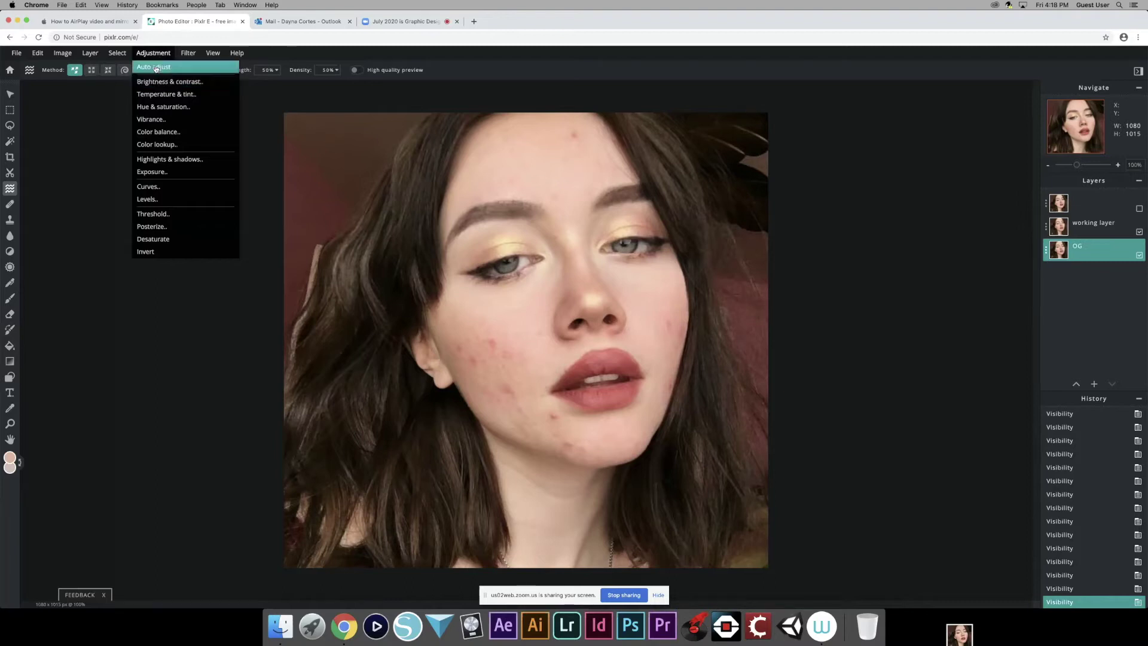
pyautogui.moveTo(190, 52)
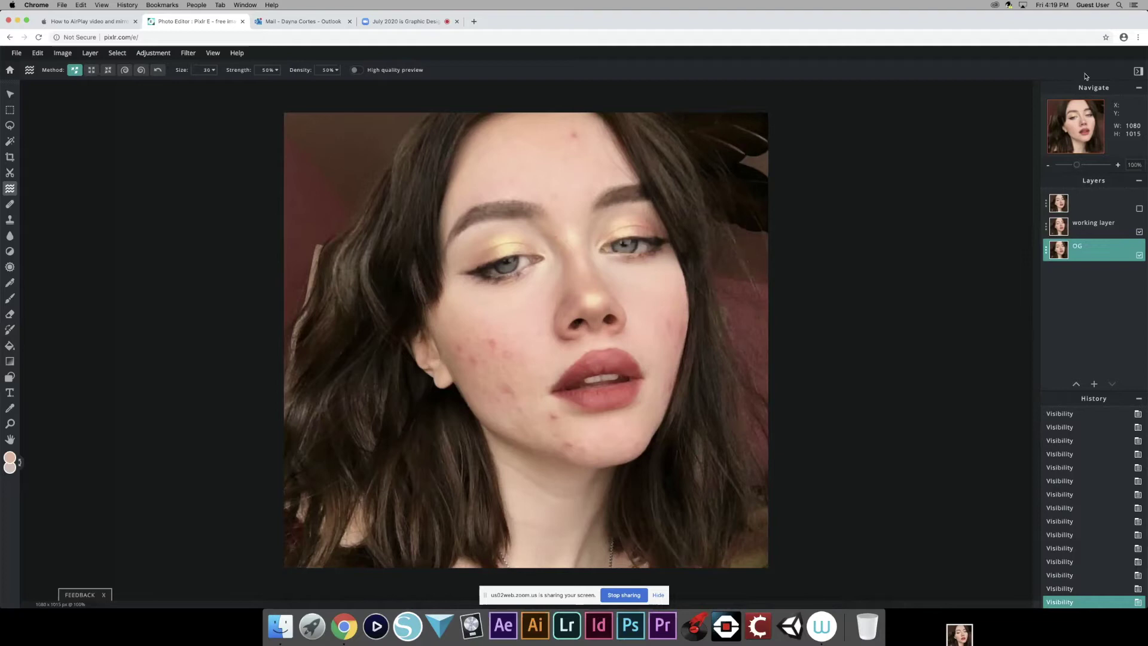
# - Examine the portrait's cheeks, eyes and forehead at several magnifications, finishing with the whole image in view at 64%
pyautogui.moveTo(1078, 167); pyautogui.dragTo(1082, 166)
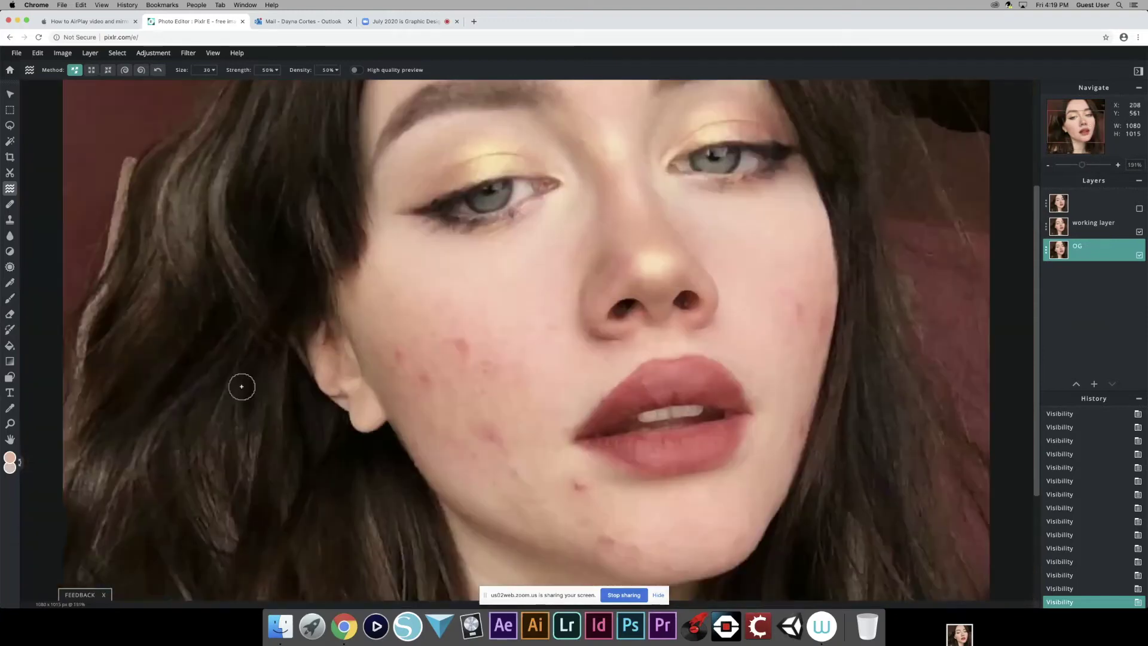
pyautogui.scroll(-2, 711, 342)
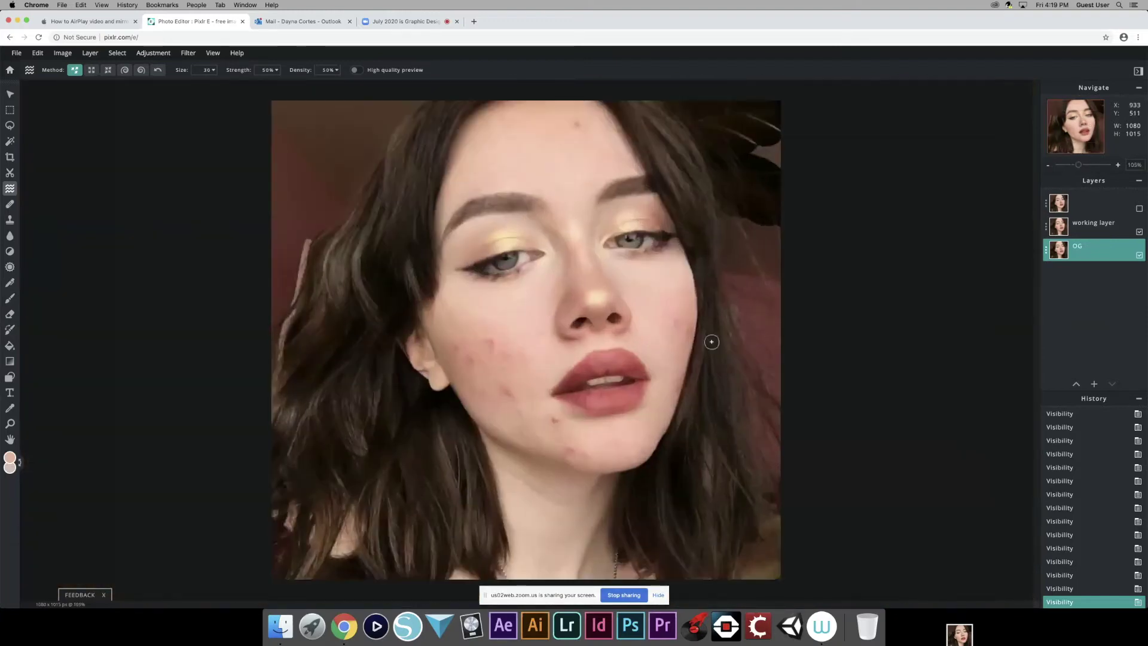
pyautogui.scroll(-1, 707, 341)
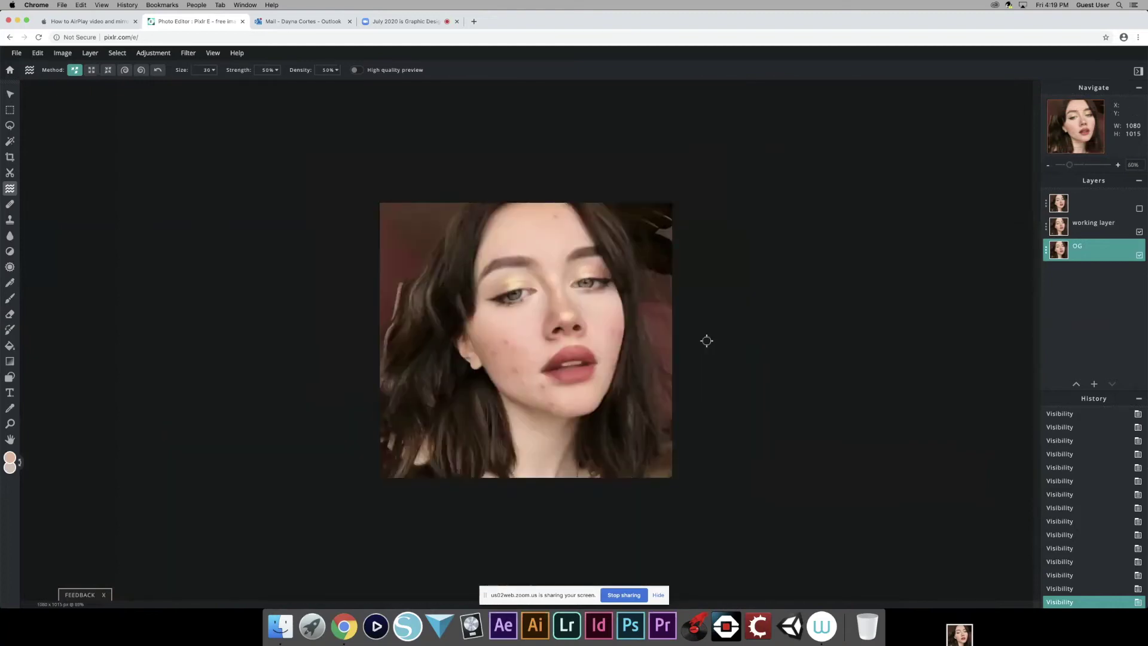
pyautogui.click(1073, 166)
pyautogui.moveTo(1073, 166); pyautogui.dragTo(1084, 124)
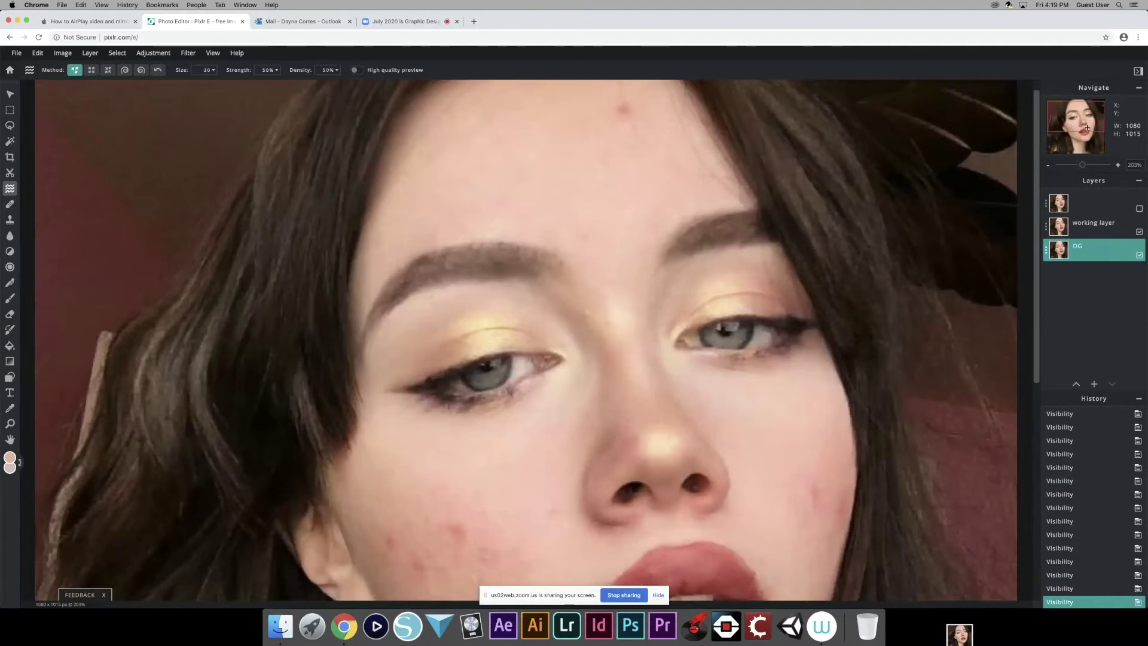
pyautogui.moveTo(1087, 167); pyautogui.dragTo(1091, 166)
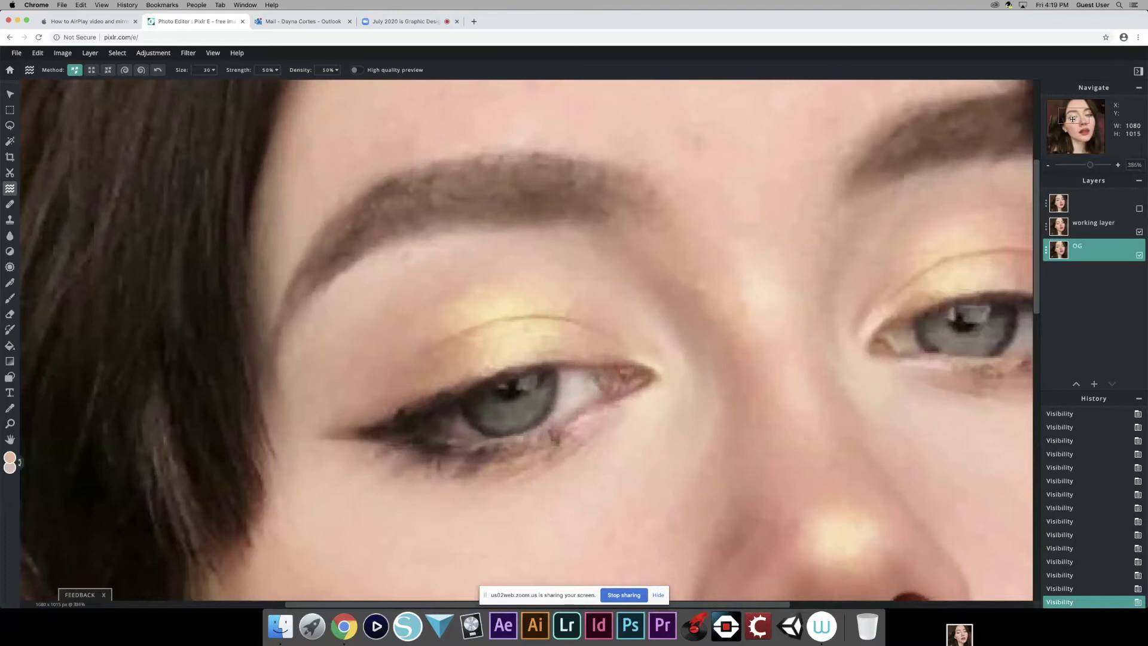
pyautogui.click(1077, 122)
pyautogui.moveTo(1077, 123)
pyautogui.mouseDown()
pyautogui.moveTo(1080, 136)
pyautogui.moveTo(1079, 114)
pyautogui.mouseUp()
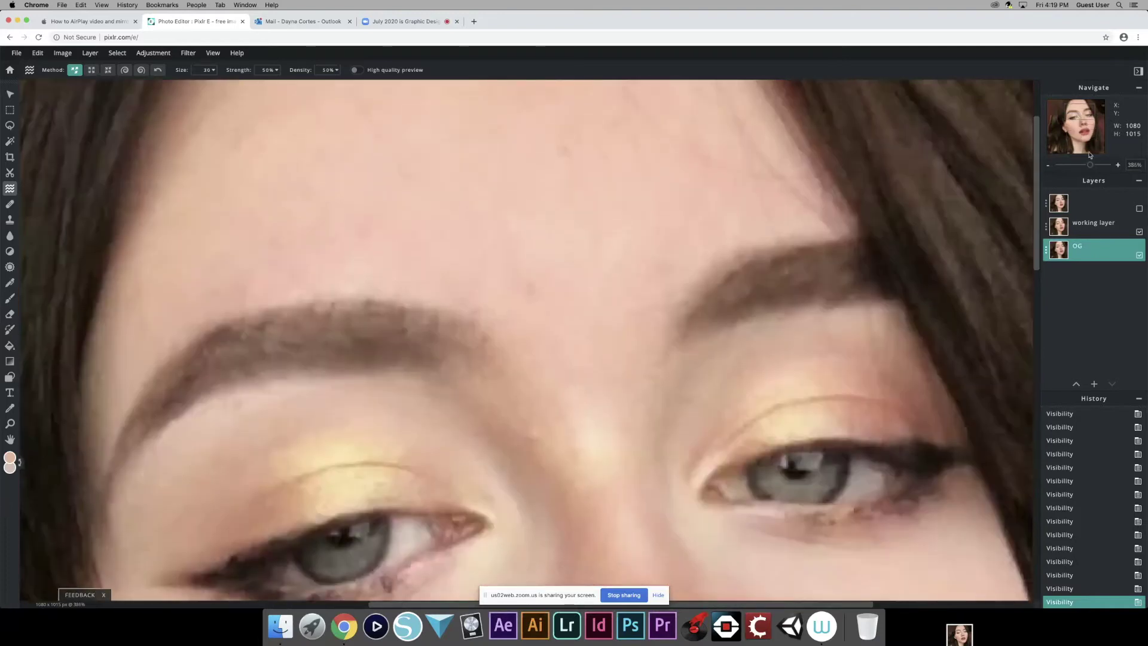
pyautogui.moveTo(1090, 165); pyautogui.dragTo(1070, 165)
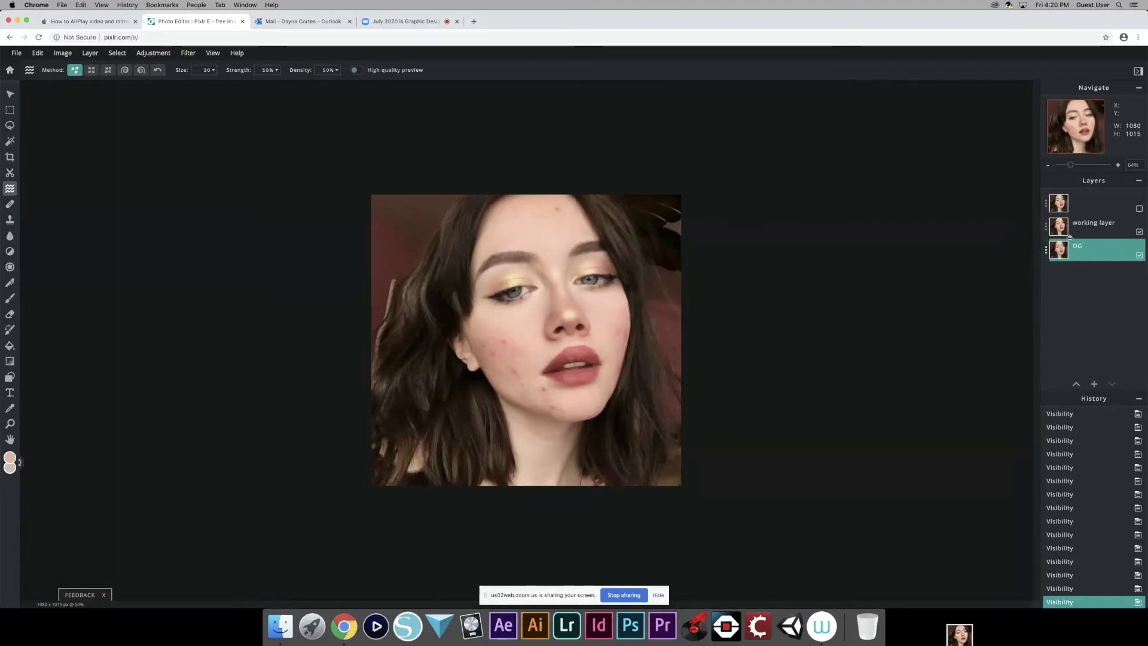
# - Review the working layer's settings, including its name field and the available blend modes, leaving the blend mode at None
pyautogui.click(1091, 222)
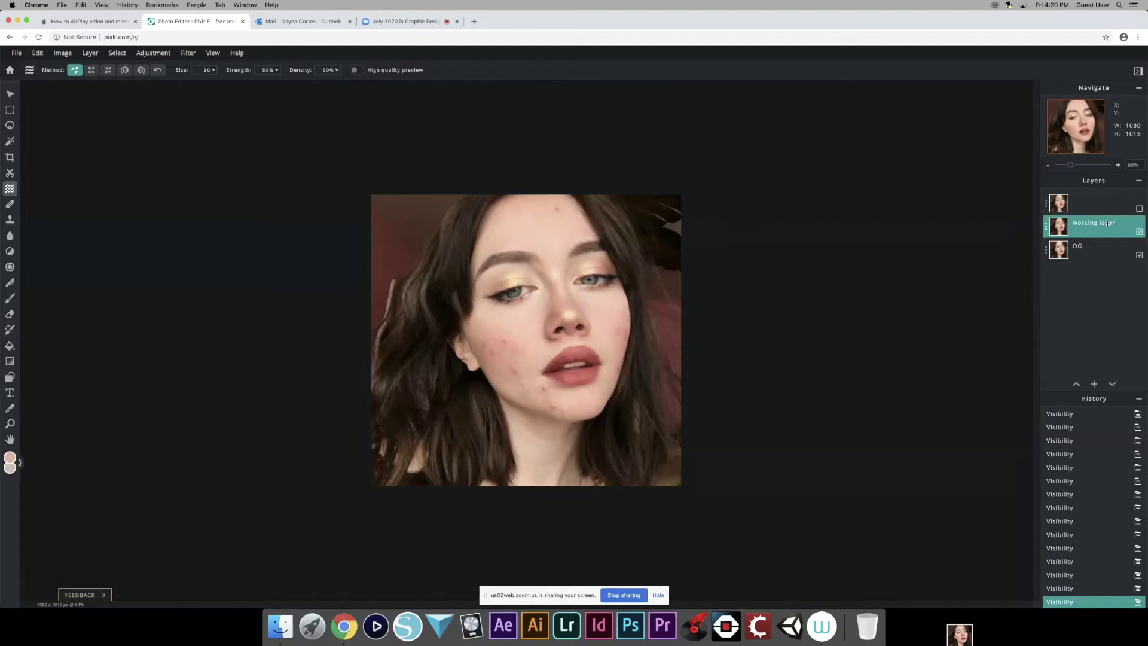
pyautogui.click(1047, 227)
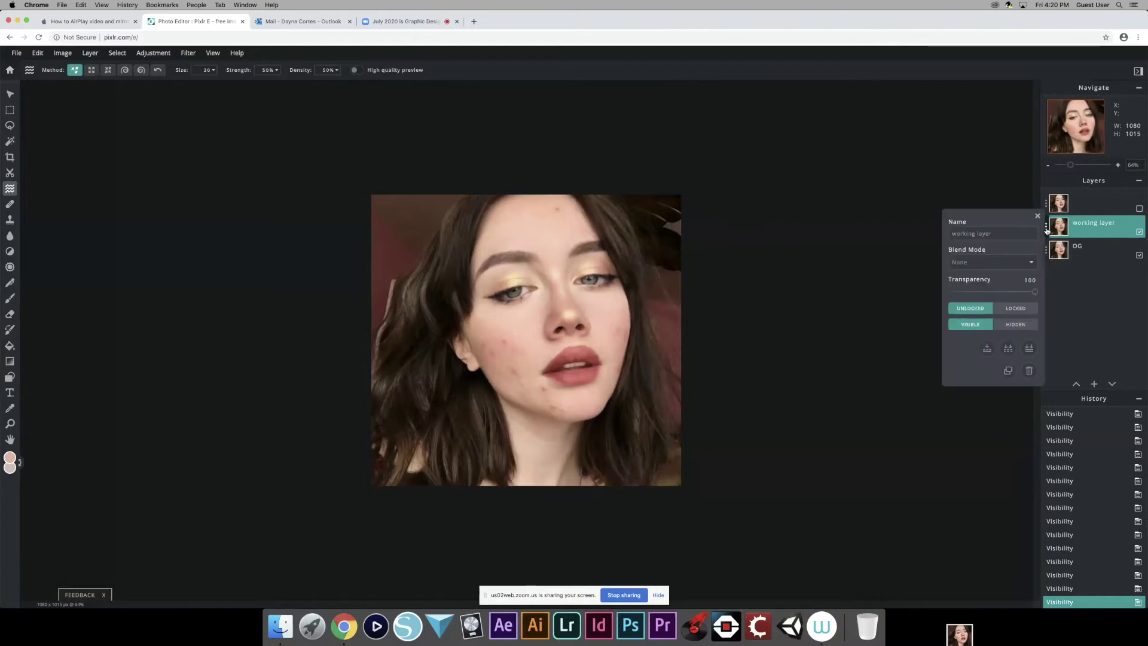
pyautogui.click(973, 233)
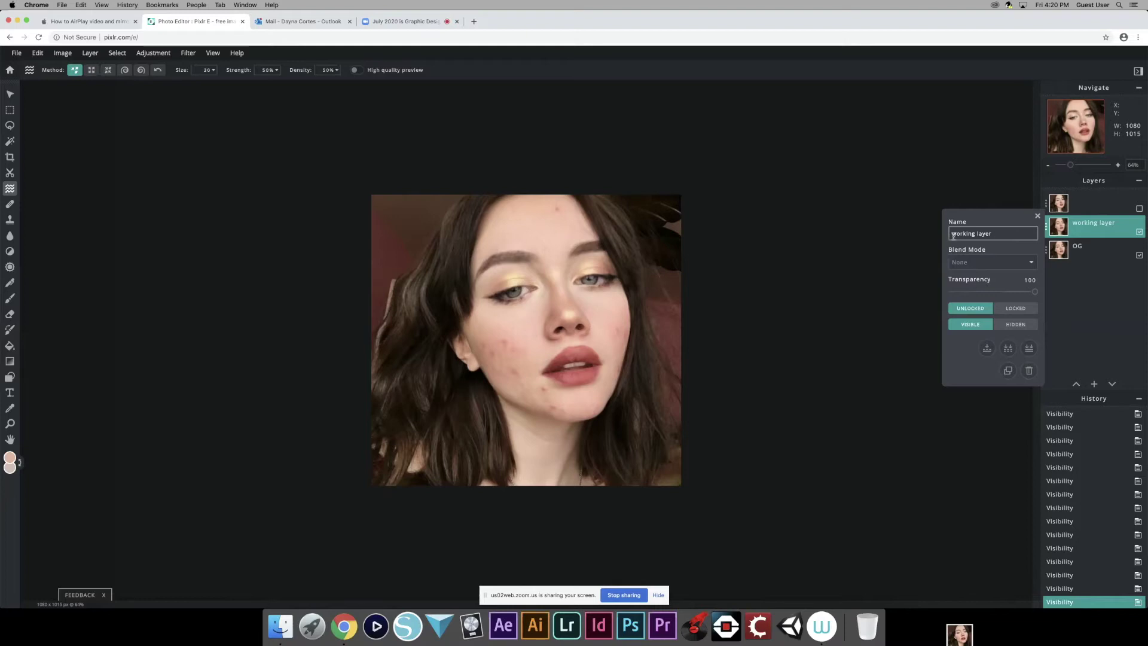
pyautogui.click(1033, 265)
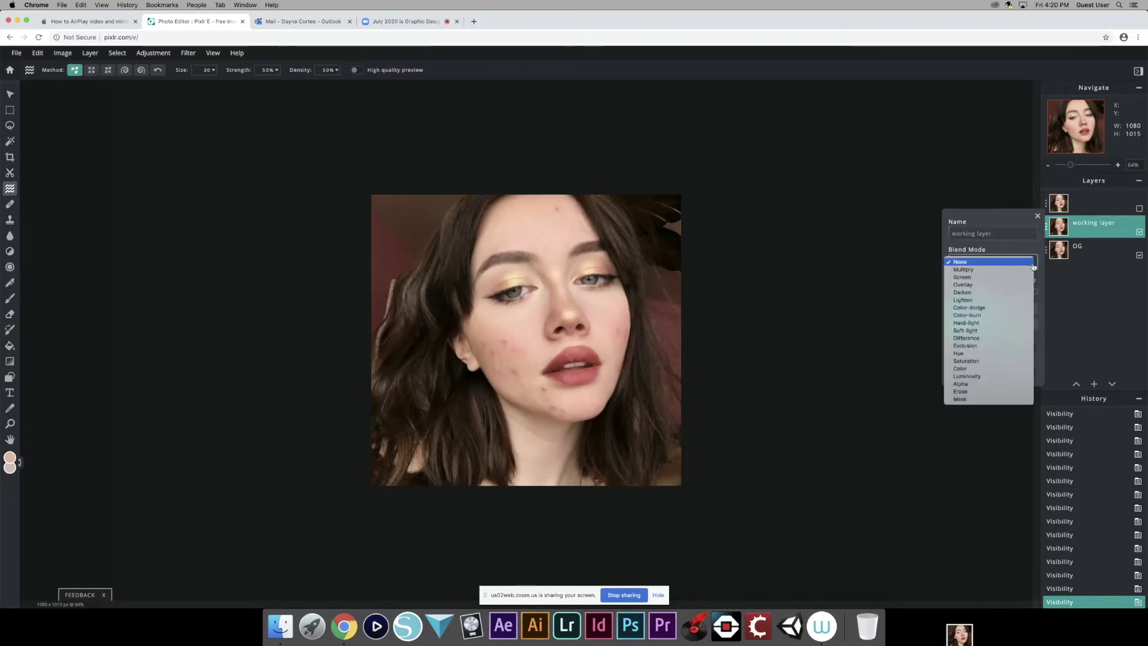
pyautogui.click(1033, 261)
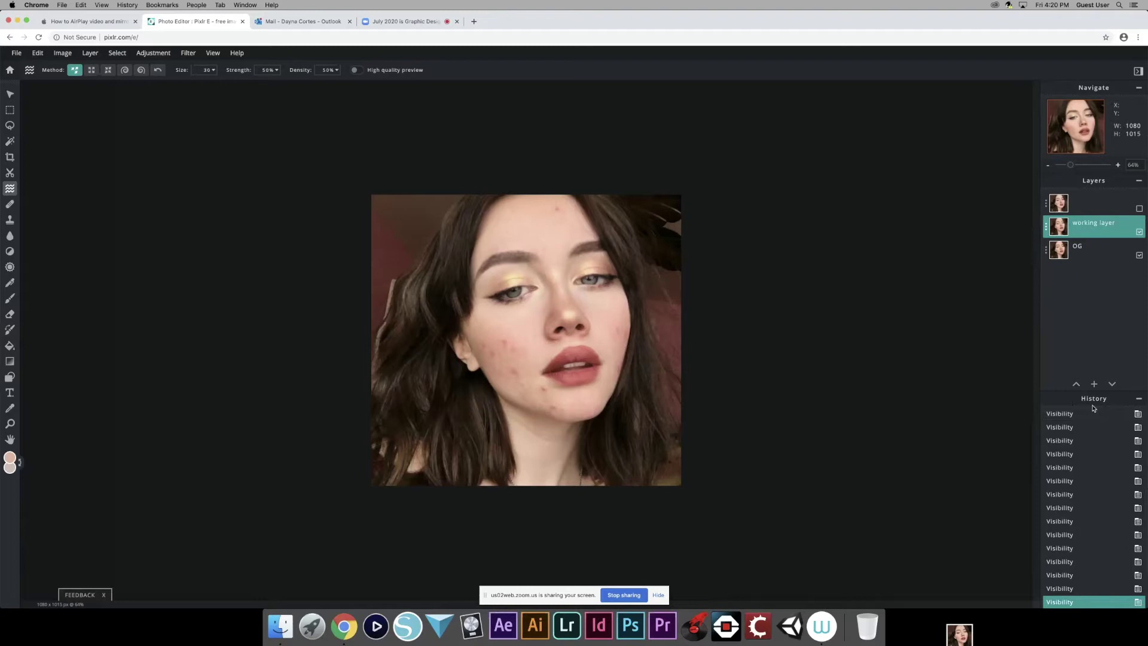
pyautogui.scroll(-1, 1097, 490)
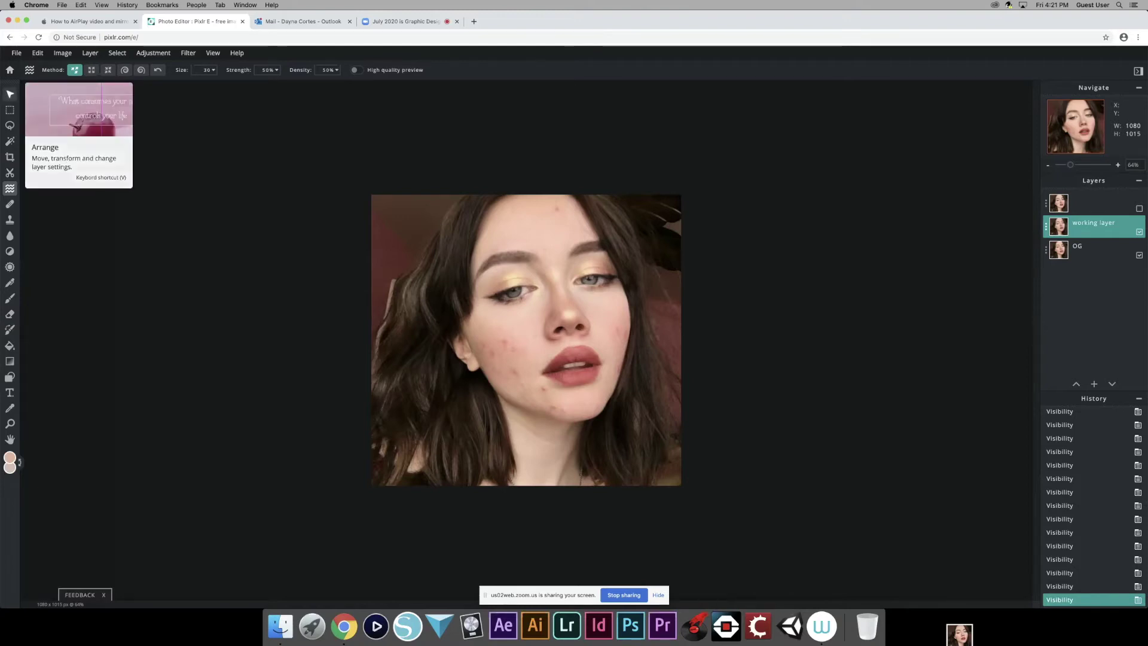
# - Compare the options of the Arrange, Lasso and Marquee tools, ending with Arrange active on the working layer
pyautogui.click(11, 94)
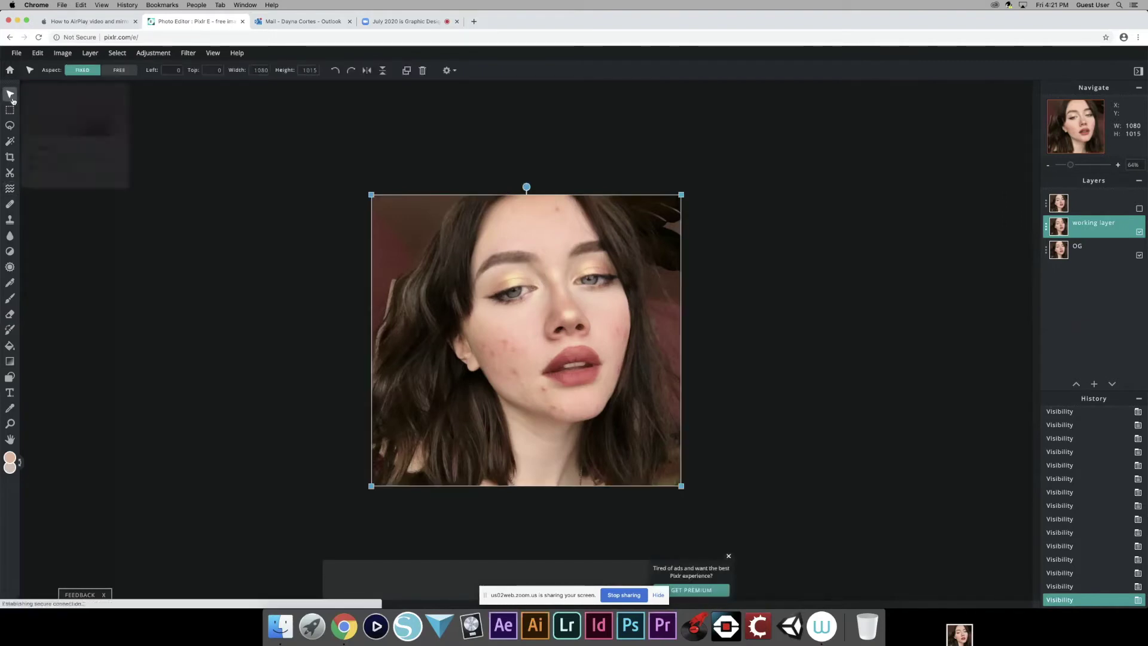
pyautogui.click(11, 124)
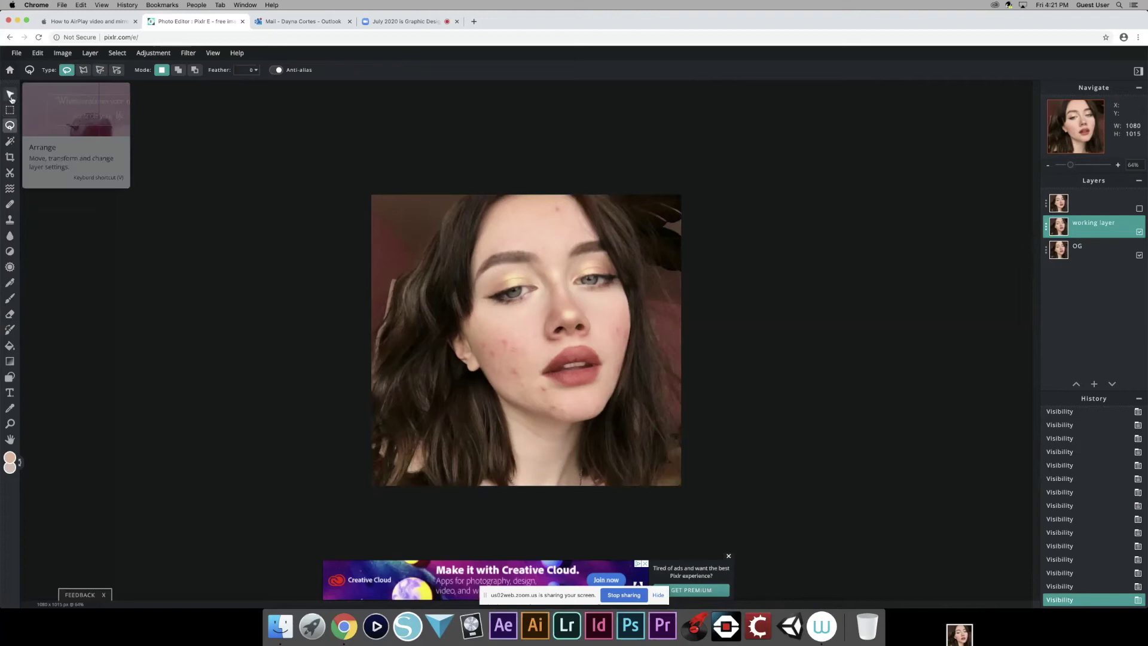
pyautogui.click(10, 94)
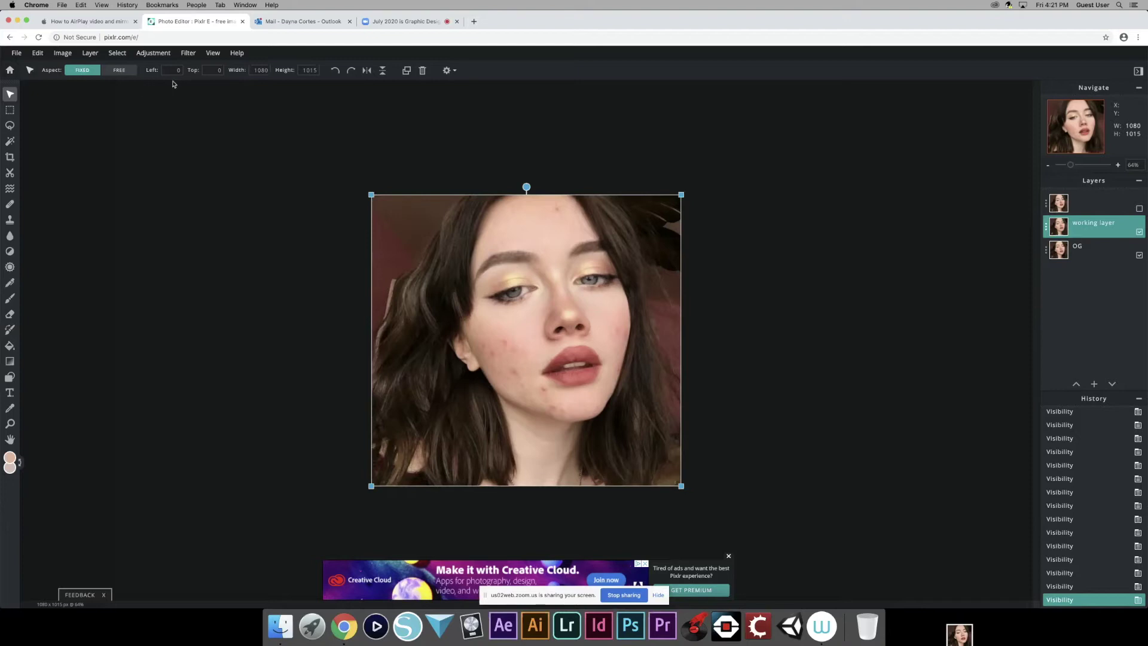
pyautogui.click(7, 113)
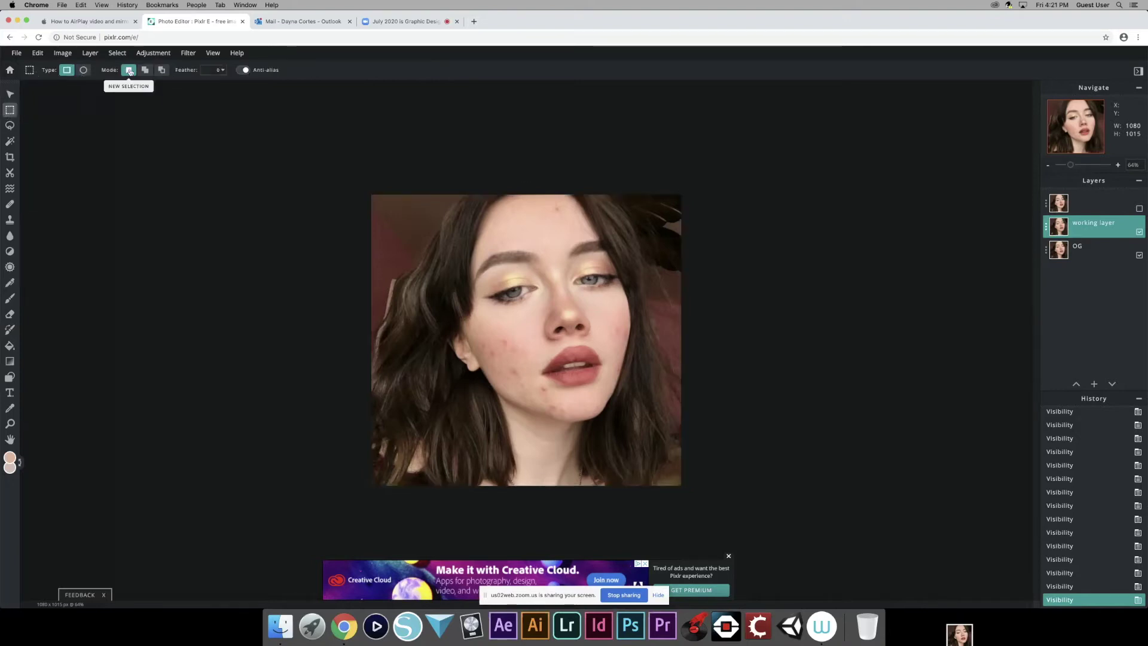
pyautogui.click(9, 94)
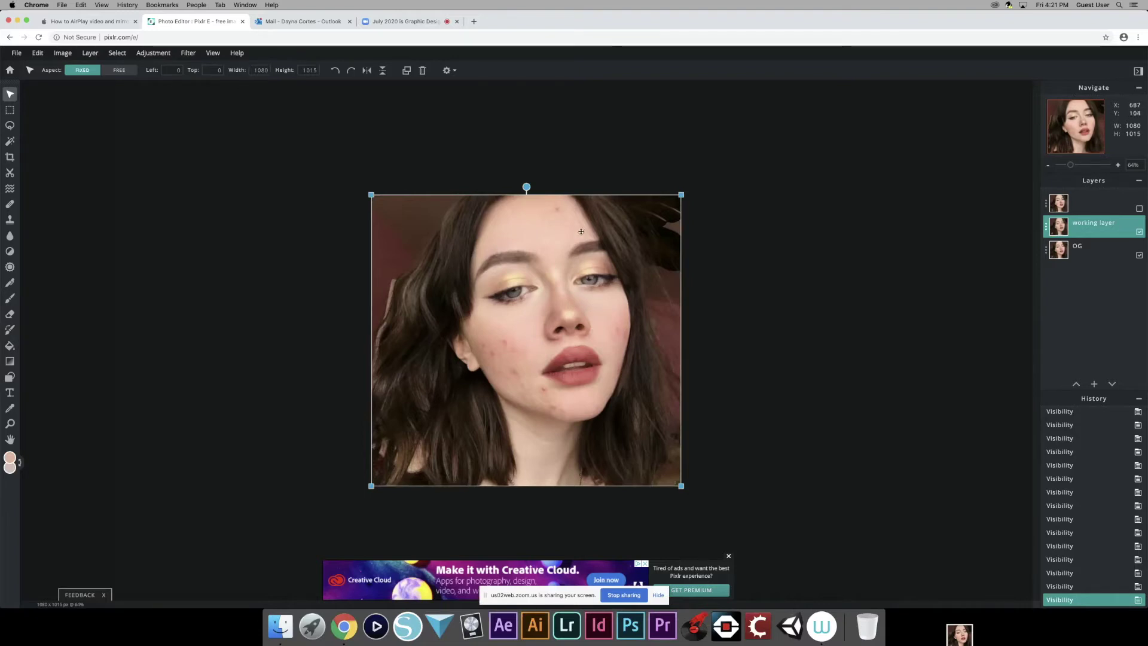
# - Marquee-select a rectangle of about 248 × 221 px over the hair and eyebrow beside the forehead, and deselect it
pyautogui.click(9, 111)
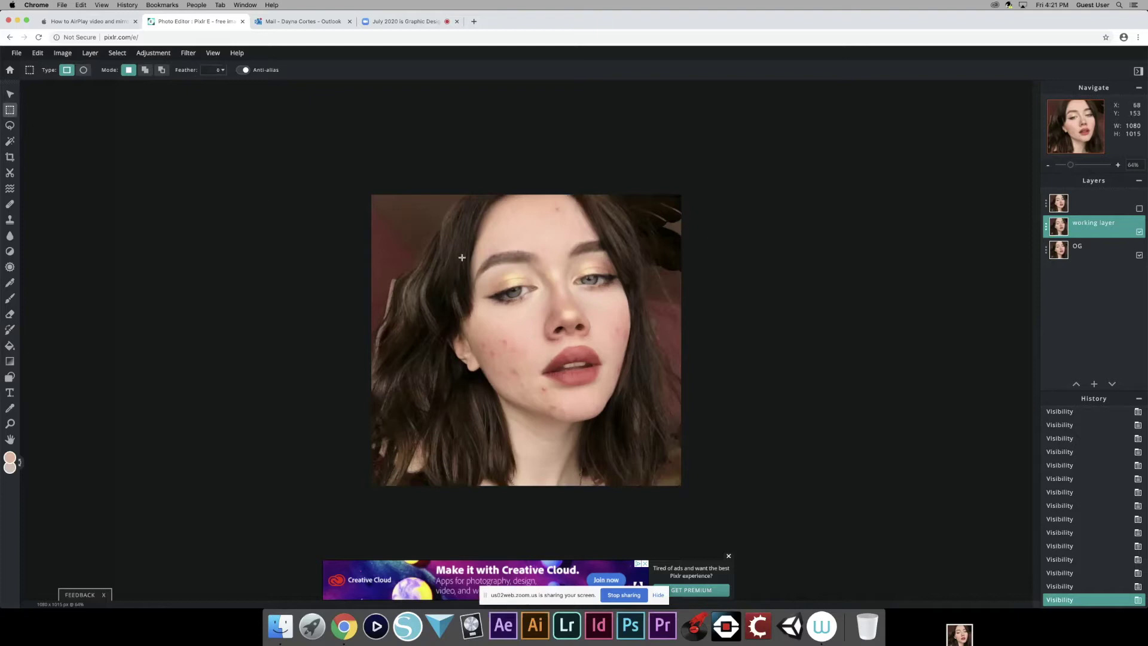
pyautogui.moveTo(450, 230); pyautogui.dragTo(521, 294)
pyautogui.click(480, 240)
# - Draw a freehand Lasso selection of about 225 × 113 px around the eyebrow and eye nearest the visible ear, and deselect it
pyautogui.click(10, 126)
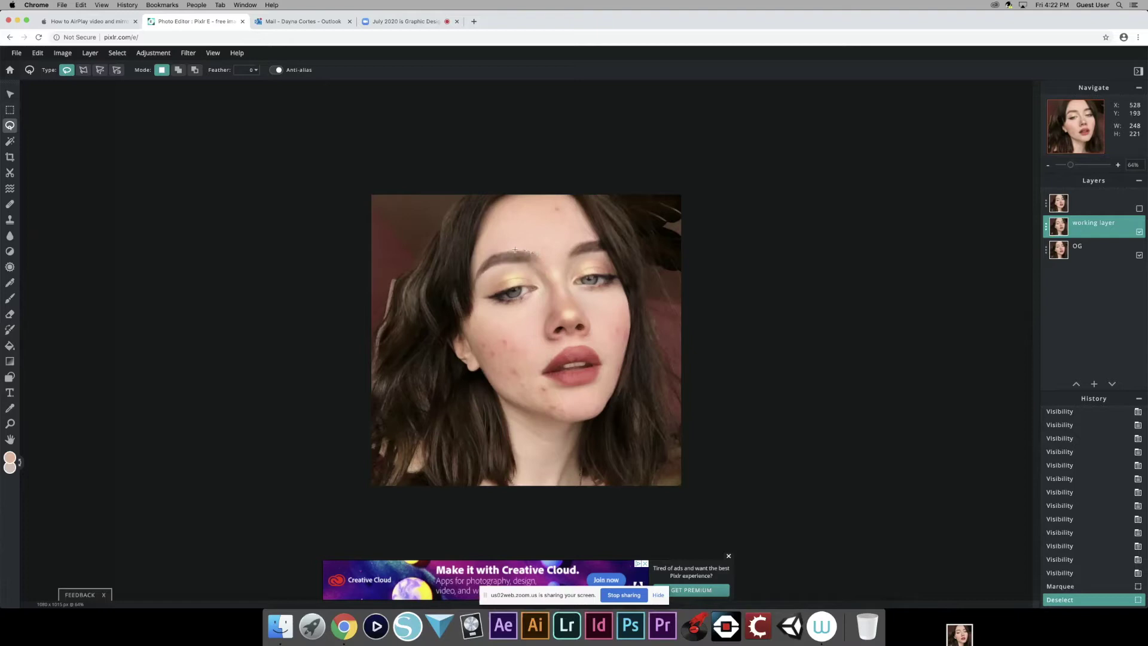
pyautogui.moveTo(491, 254)
pyautogui.mouseDown()
pyautogui.moveTo(530, 265)
pyautogui.moveTo(533, 252)
pyautogui.moveTo(517, 270)
pyautogui.mouseUp()
pyautogui.click(497, 273)
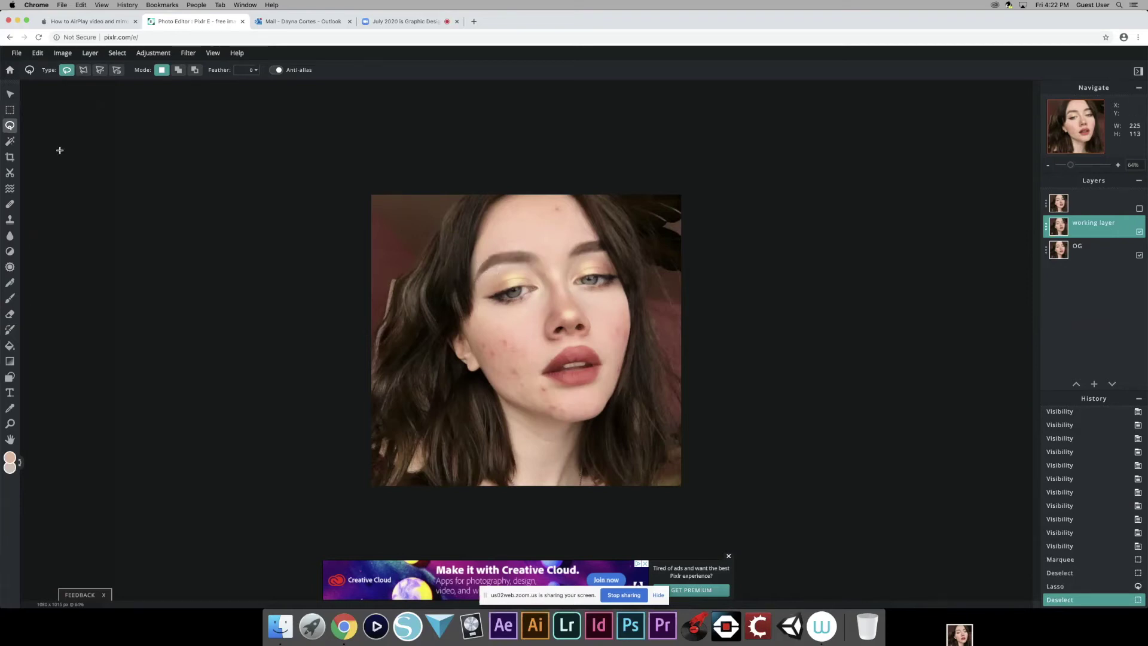
# - Select the dark red background beside the hair with the Wand at tolerance 32, and clear the selection
pyautogui.click(9, 141)
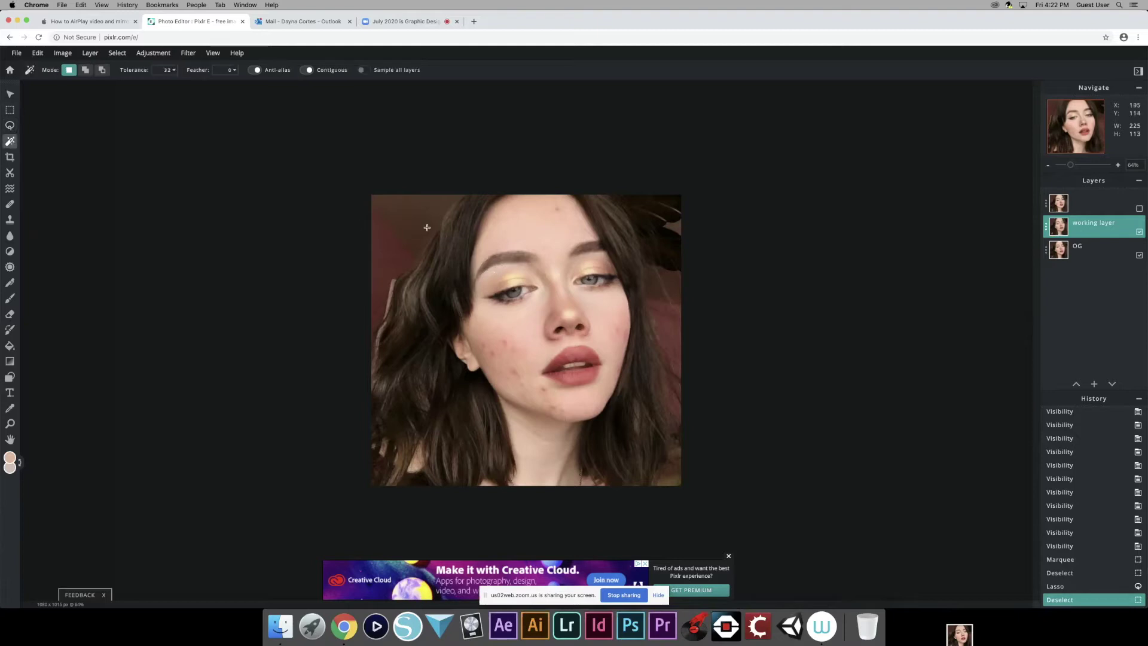
pyautogui.click(392, 254)
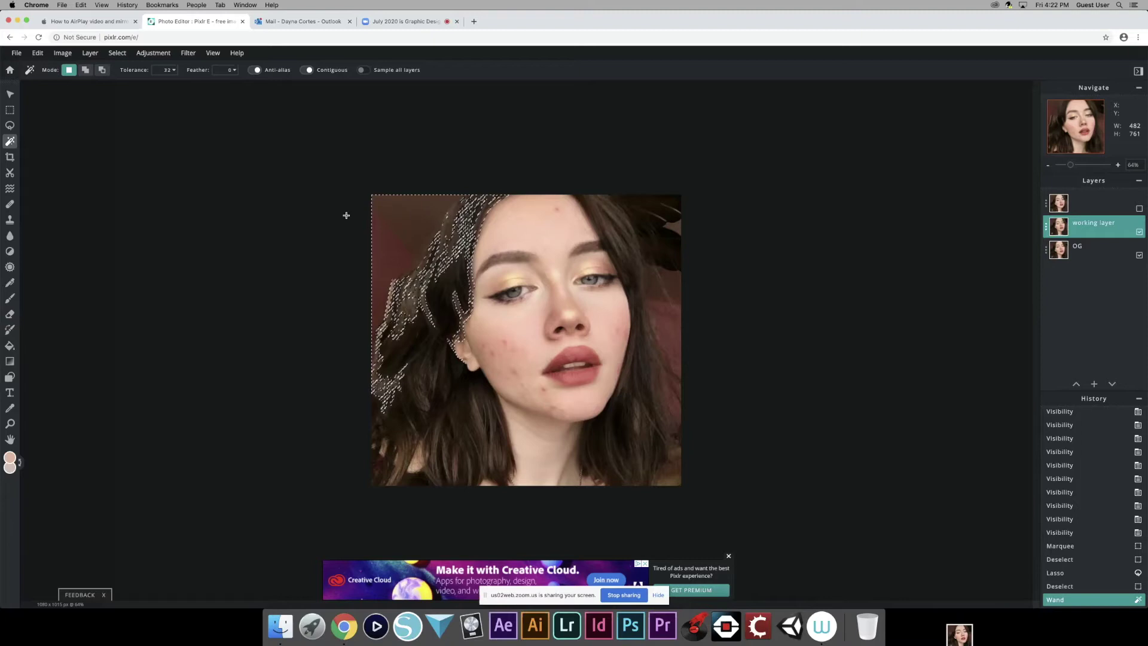
pyautogui.press('super+d')
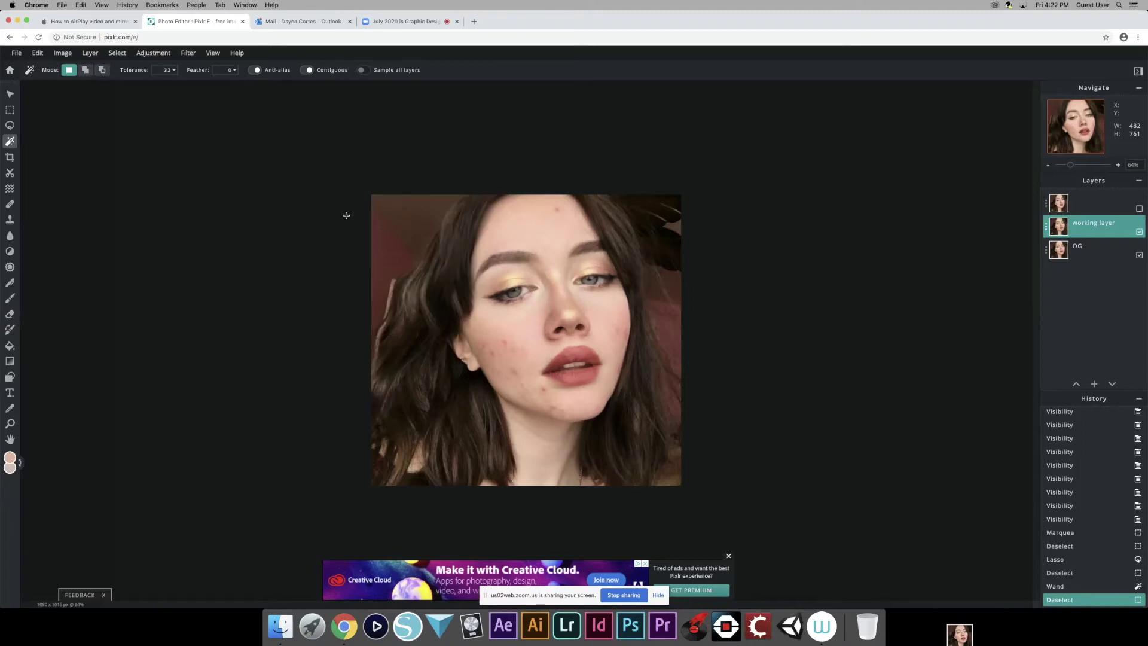
# - Crop the portrait to about 820 × 842 px by trimming its upper-left corner, and undo the crop
pyautogui.click(10, 157)
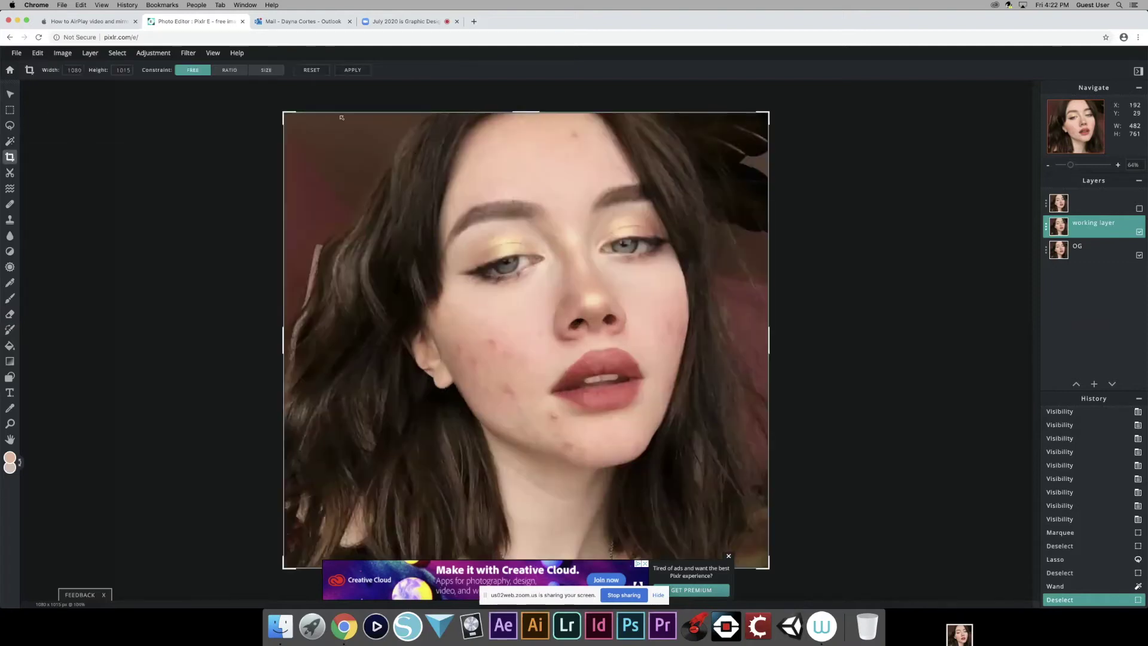
pyautogui.moveTo(284, 112); pyautogui.dragTo(399, 190)
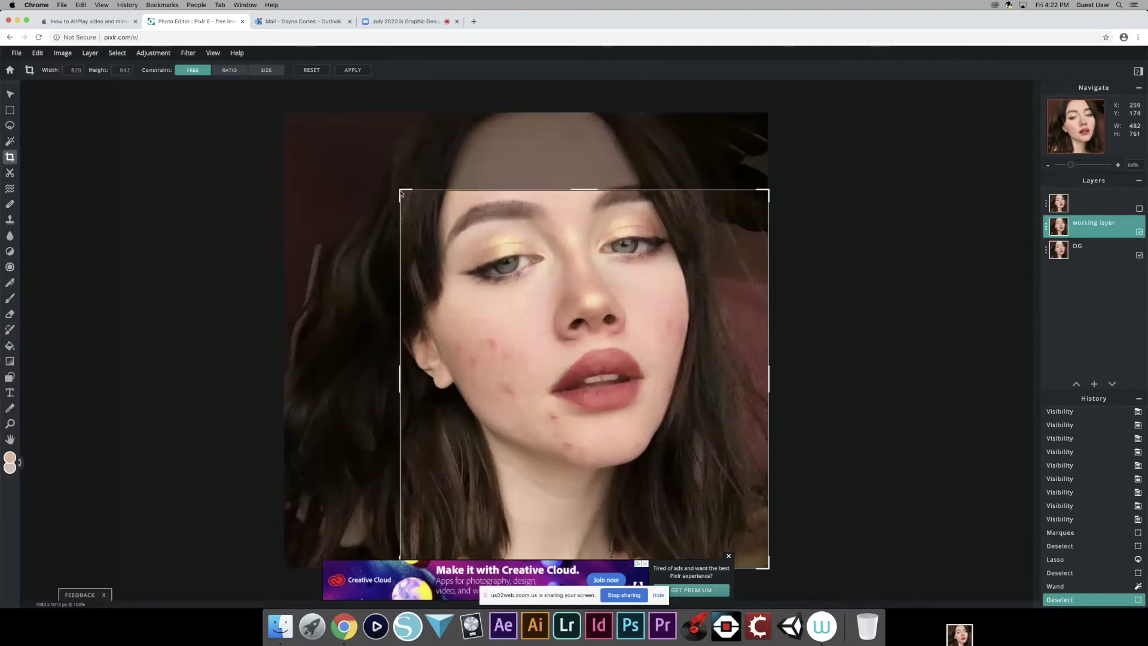
pyautogui.press('Return')
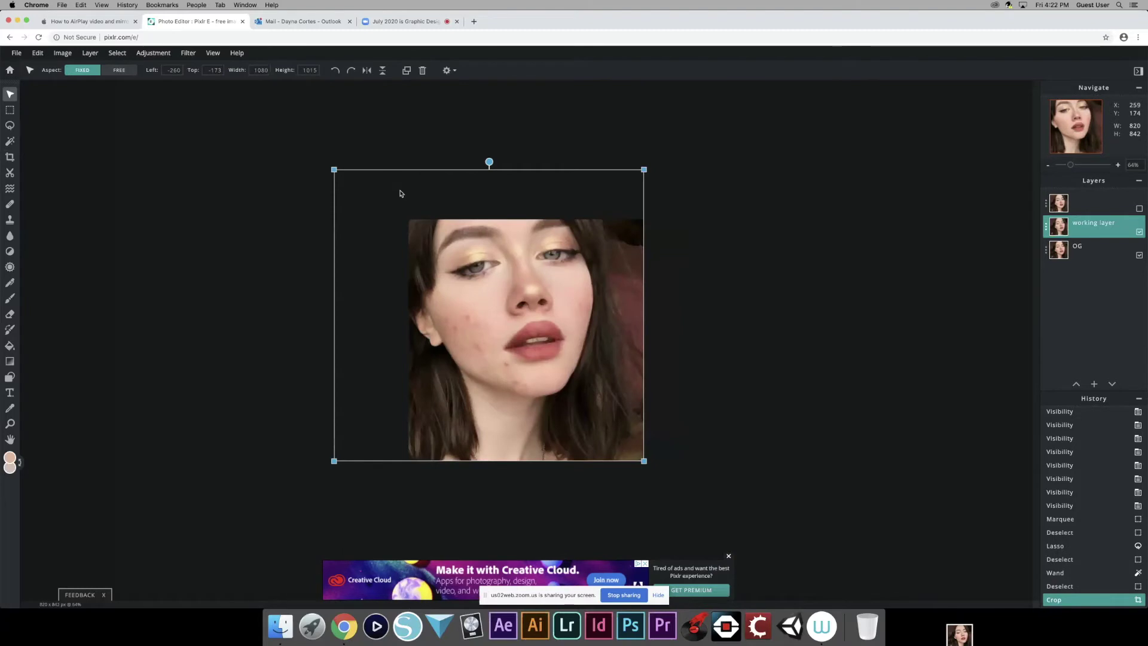
pyautogui.press('super+z')
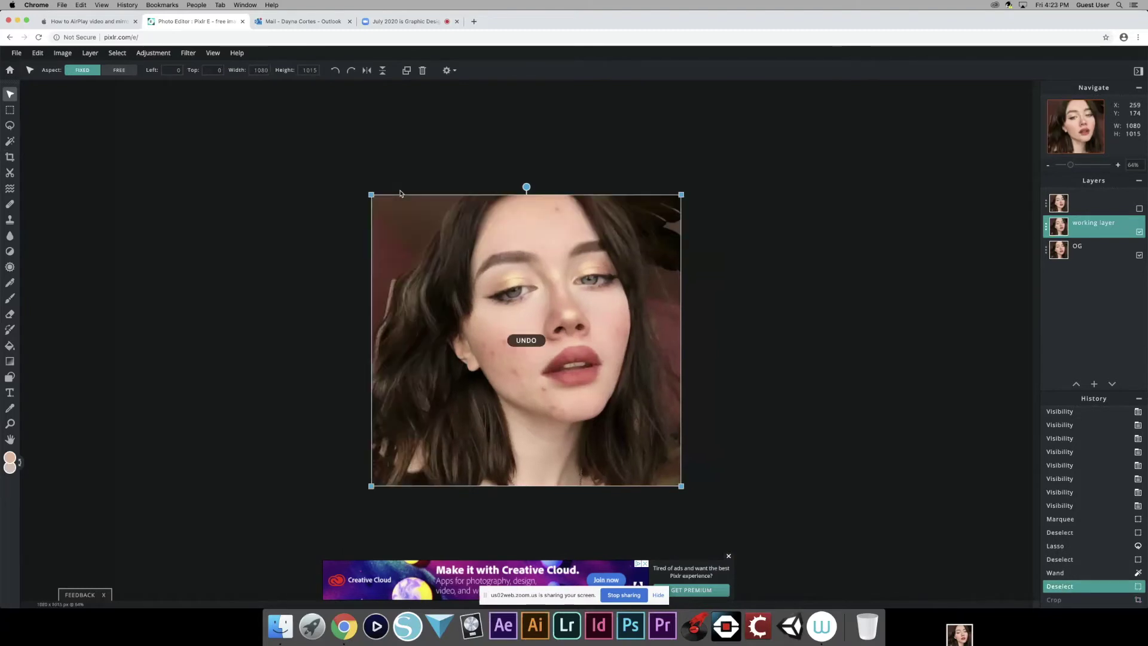
# - Patch the blemishes on both cheeks with the Heal tool in Patch mode at size 16
pyautogui.click(9, 174)
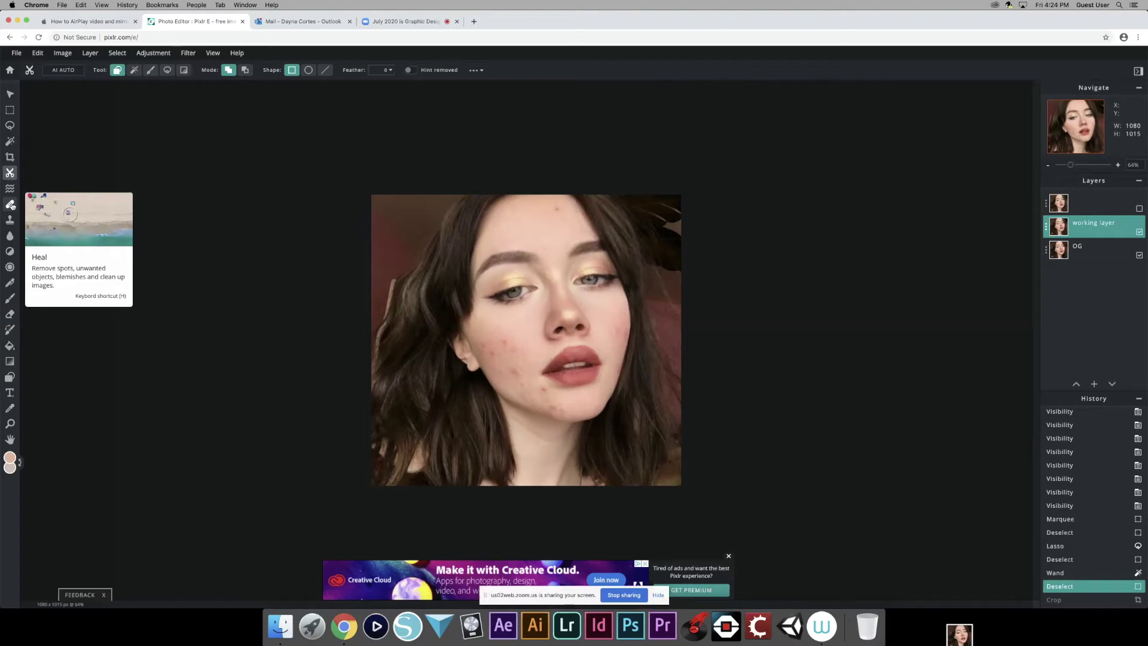
pyautogui.click(10, 204)
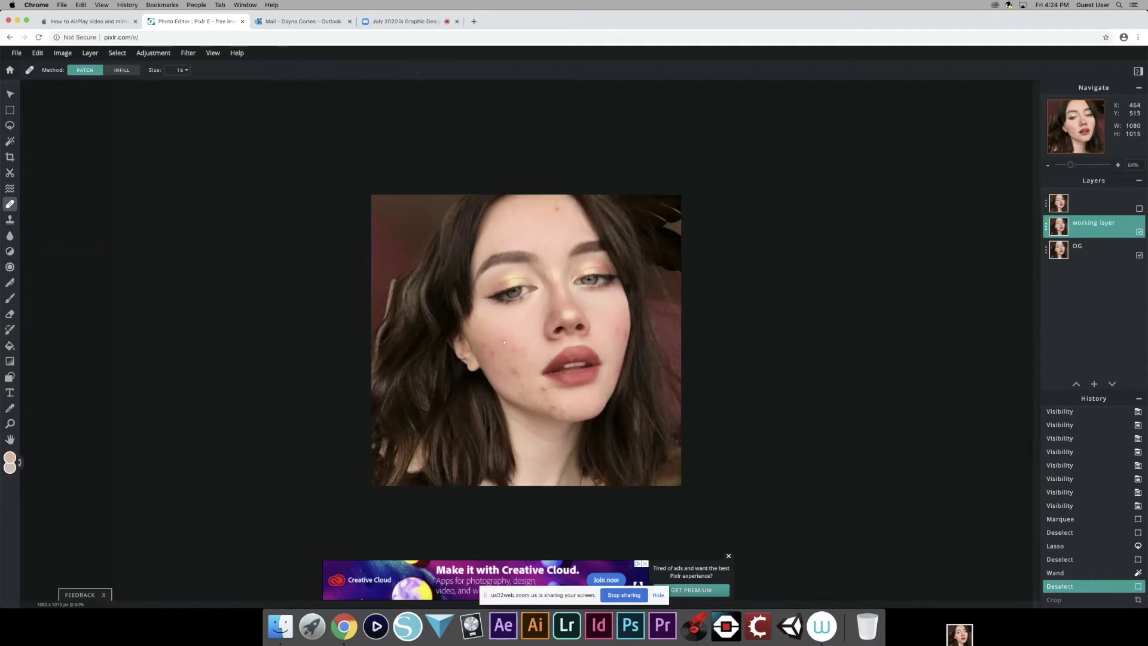
pyautogui.moveTo(504, 343); pyautogui.dragTo(521, 346)
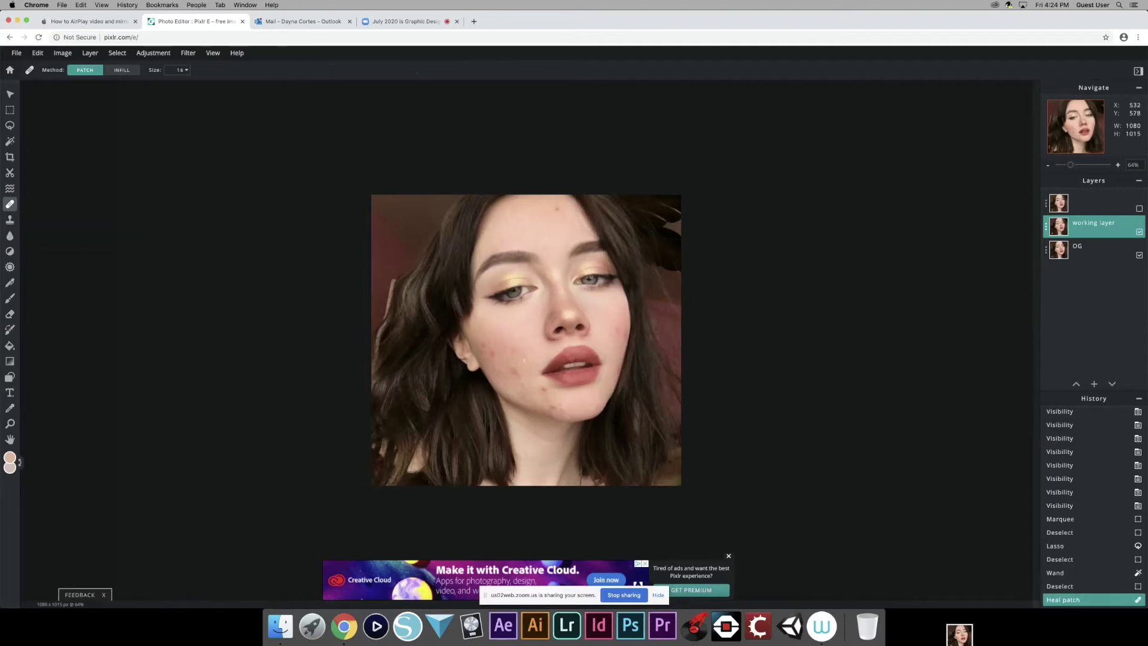
pyautogui.click(513, 349)
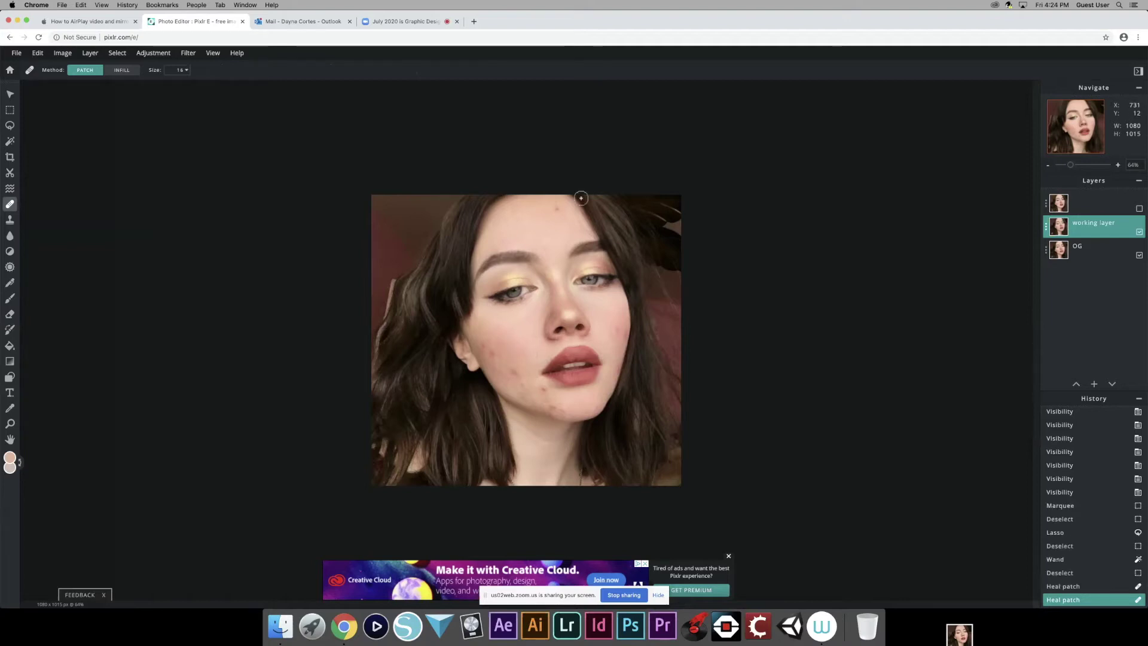
pyautogui.click(618, 329)
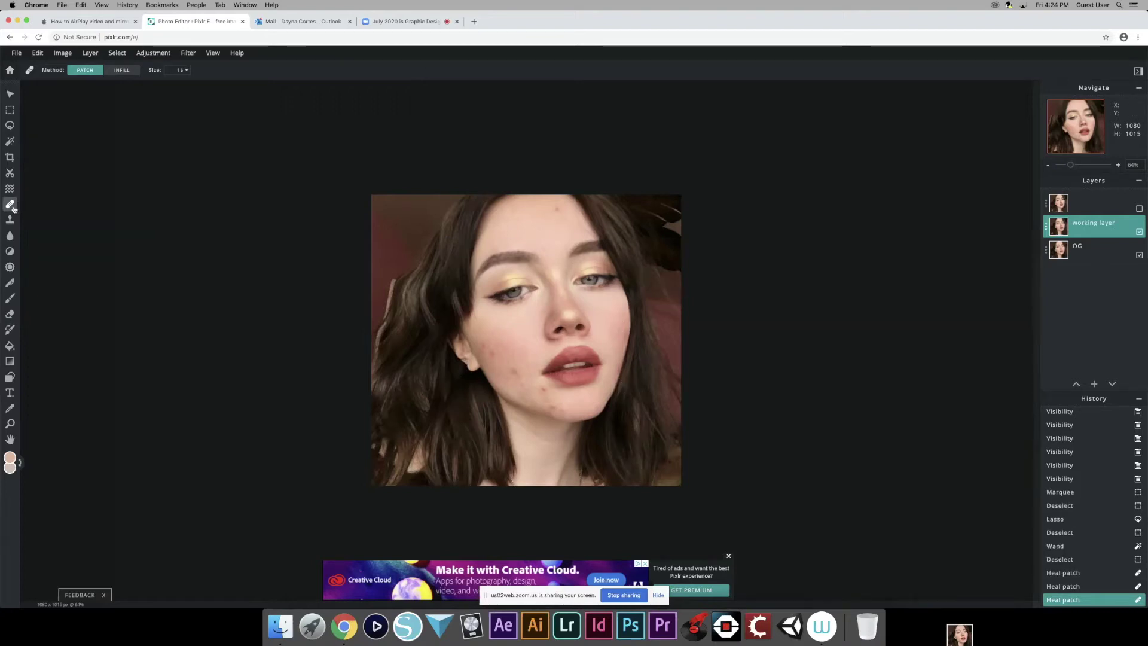
# - Clone clear skin from beside the nose onto the adjacent cheek at 100% opacity
pyautogui.click(16, 222)
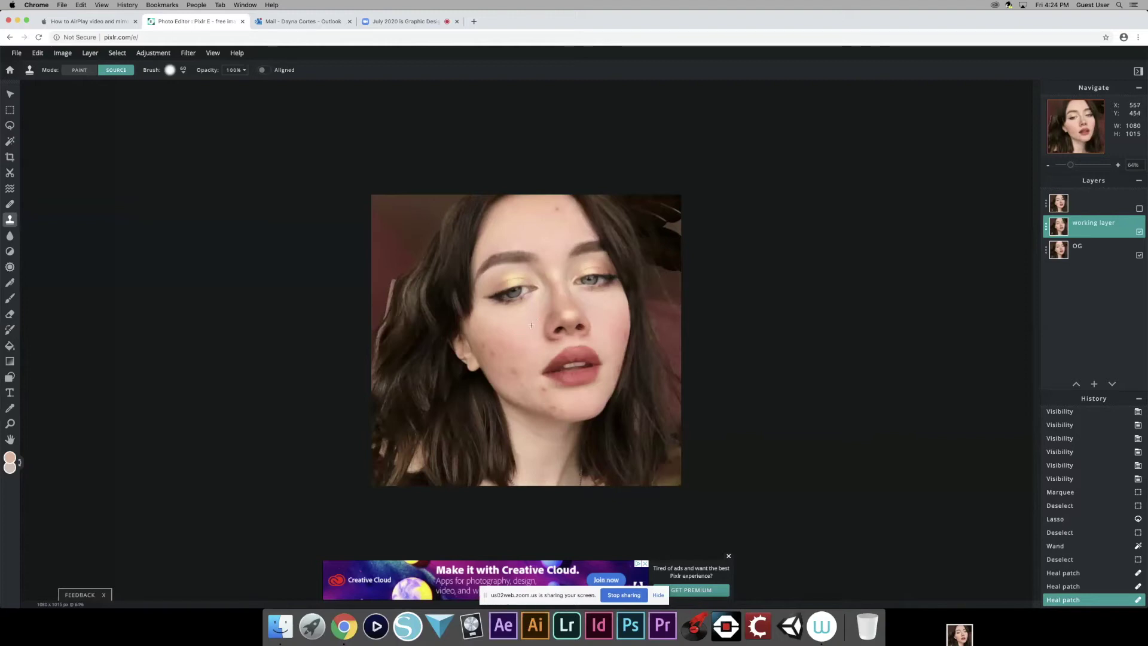
pyautogui.click(531, 325)
pyautogui.press('ctrl')
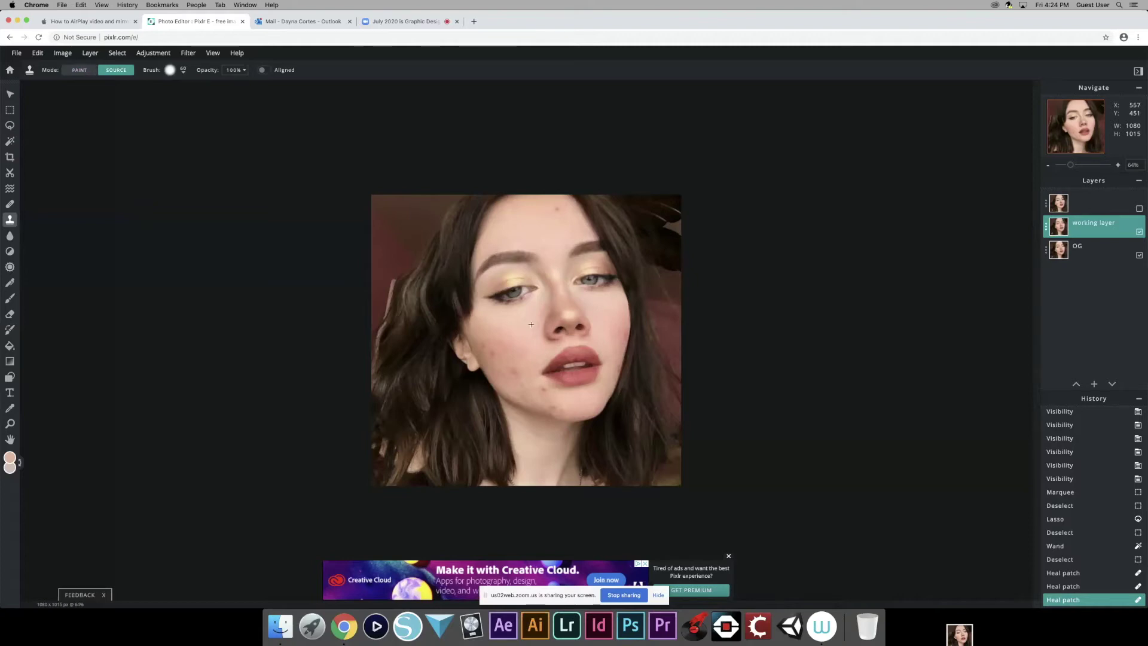
pyautogui.click(531, 325)
pyautogui.press('alt')
pyautogui.click(533, 334)
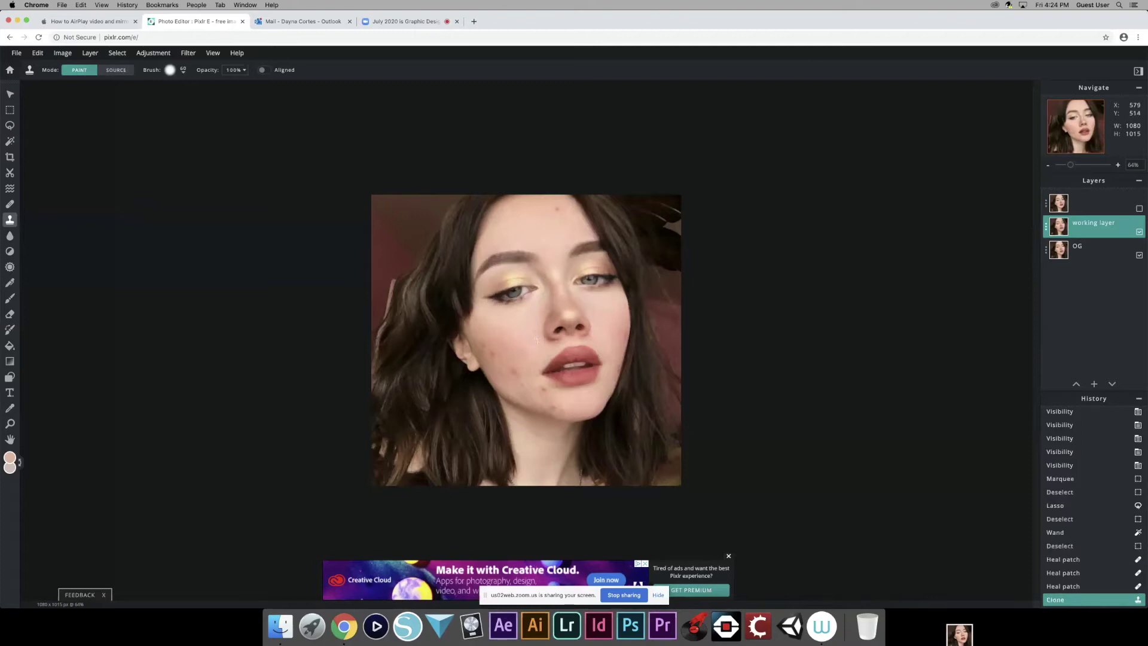
pyautogui.click(533, 335)
pyautogui.click(534, 327)
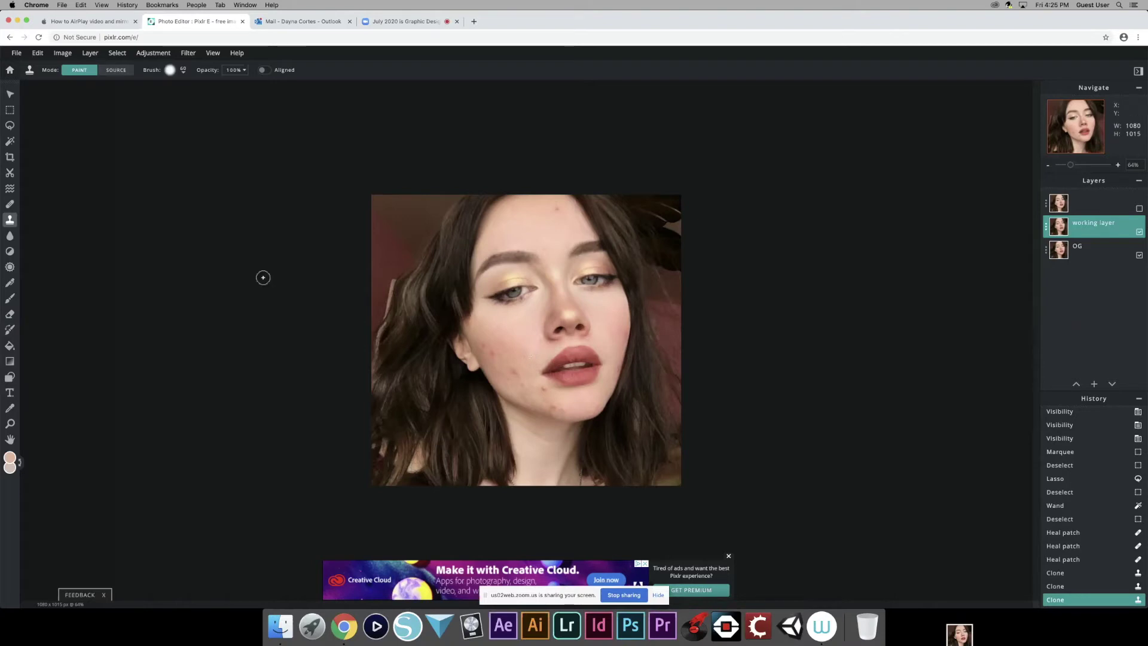
# - Soften the blemish on the lower cheek beside the mouth with a Blur stroke
pyautogui.click(11, 237)
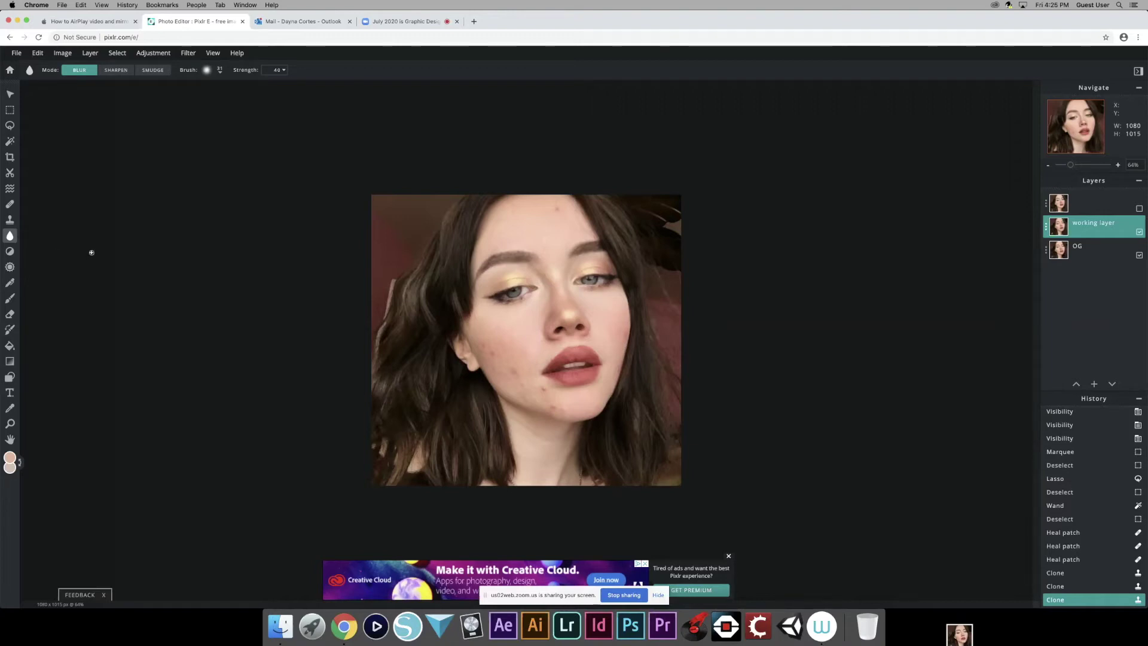
pyautogui.scroll(-4, 91, 252)
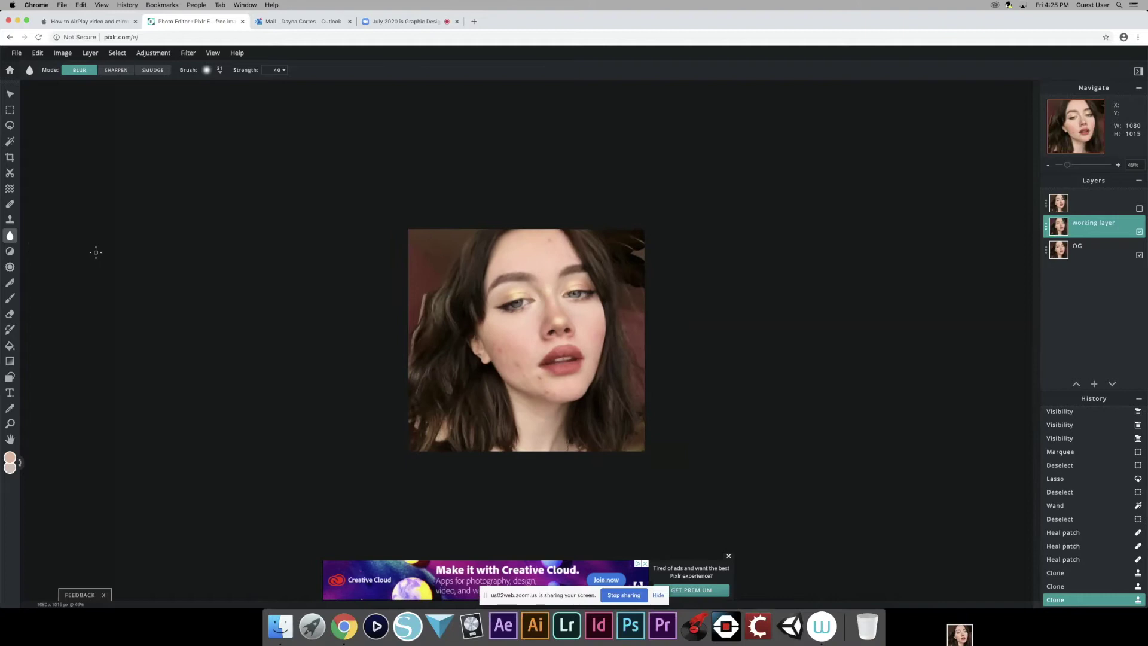
pyautogui.scroll(-1, 95, 251)
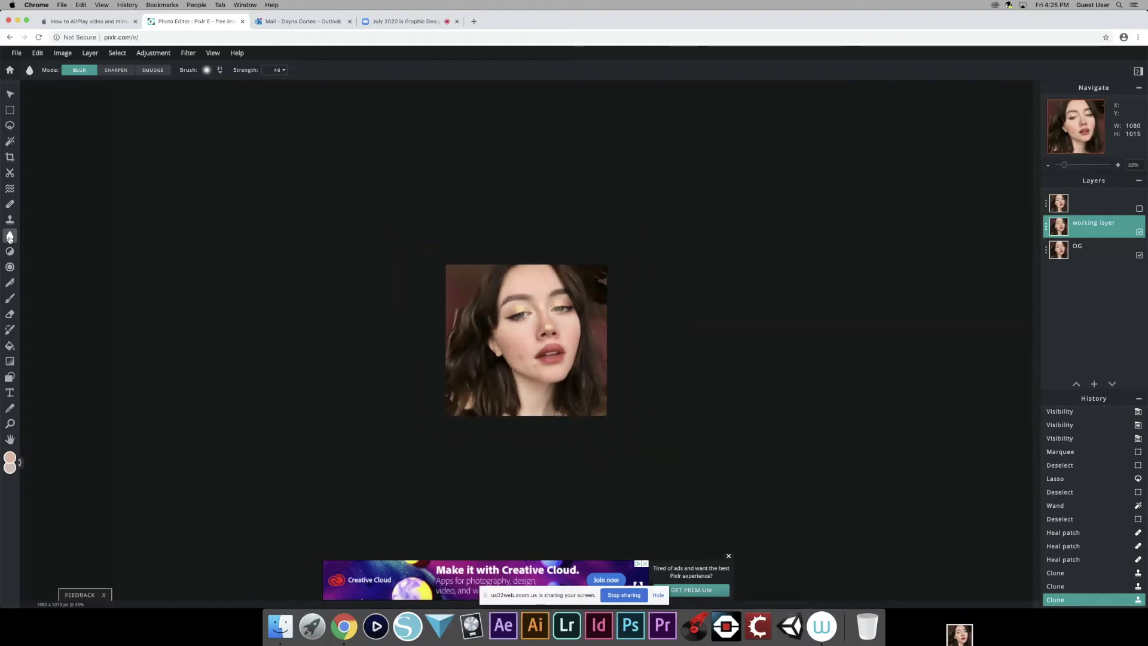
pyautogui.scroll(5, 498, 323)
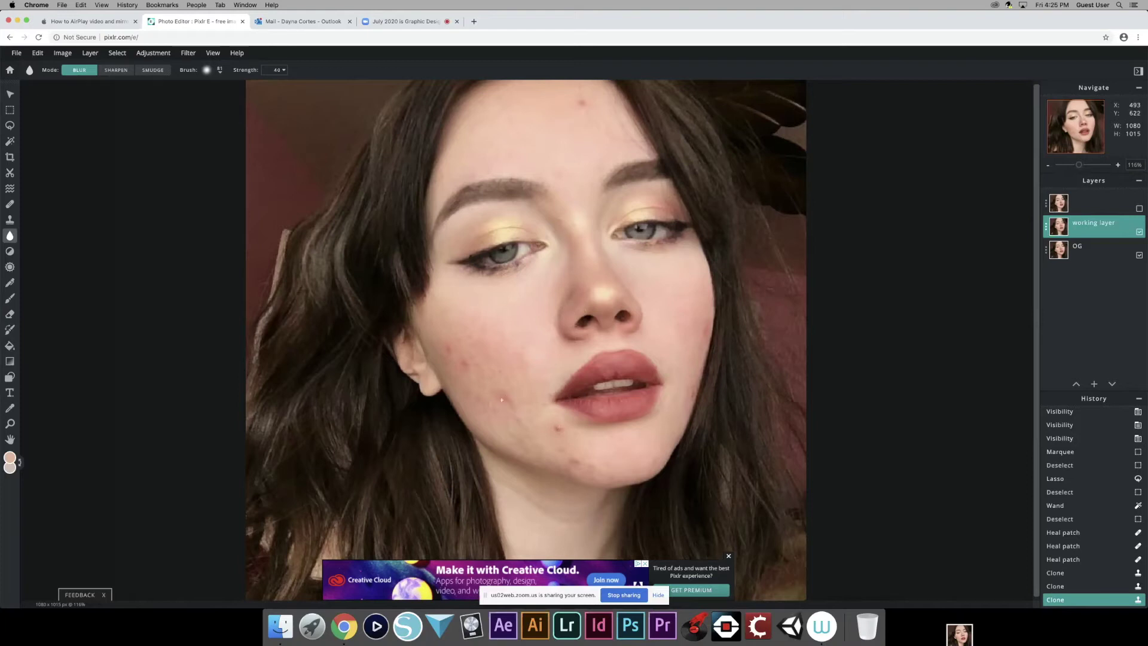
pyautogui.moveTo(488, 397); pyautogui.dragTo(540, 428)
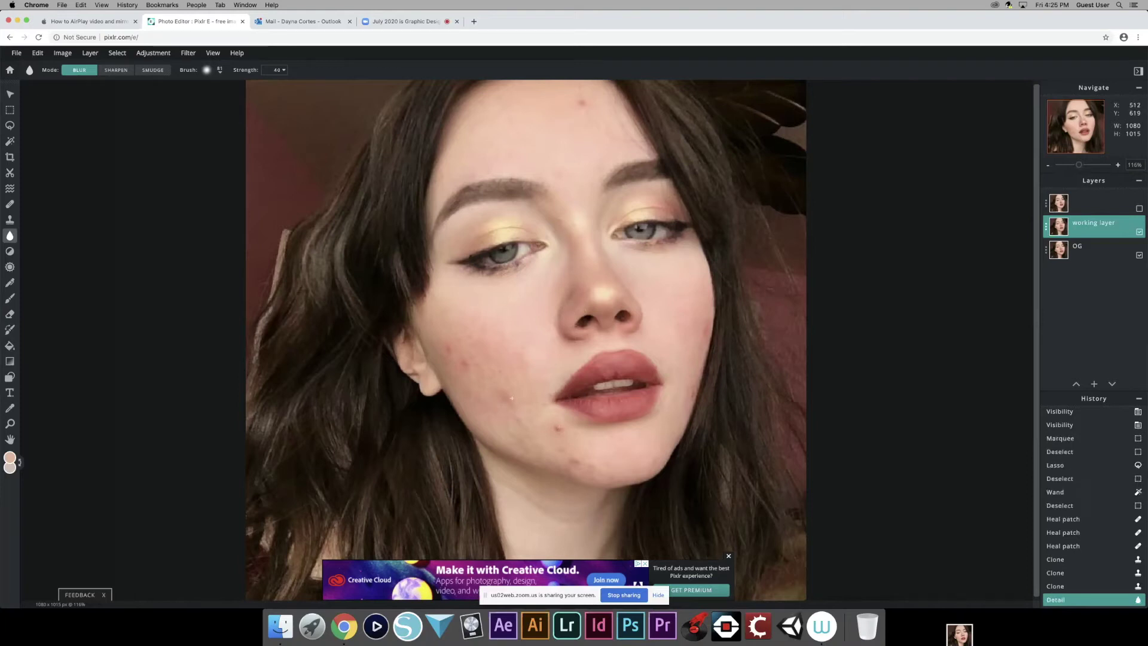
# - Soften the blemishes and redness on the cheek beside the ear with several Blur strokes
pyautogui.moveTo(462, 362)
pyautogui.mouseDown()
pyautogui.moveTo(496, 379)
pyautogui.moveTo(506, 405)
pyautogui.mouseUp()
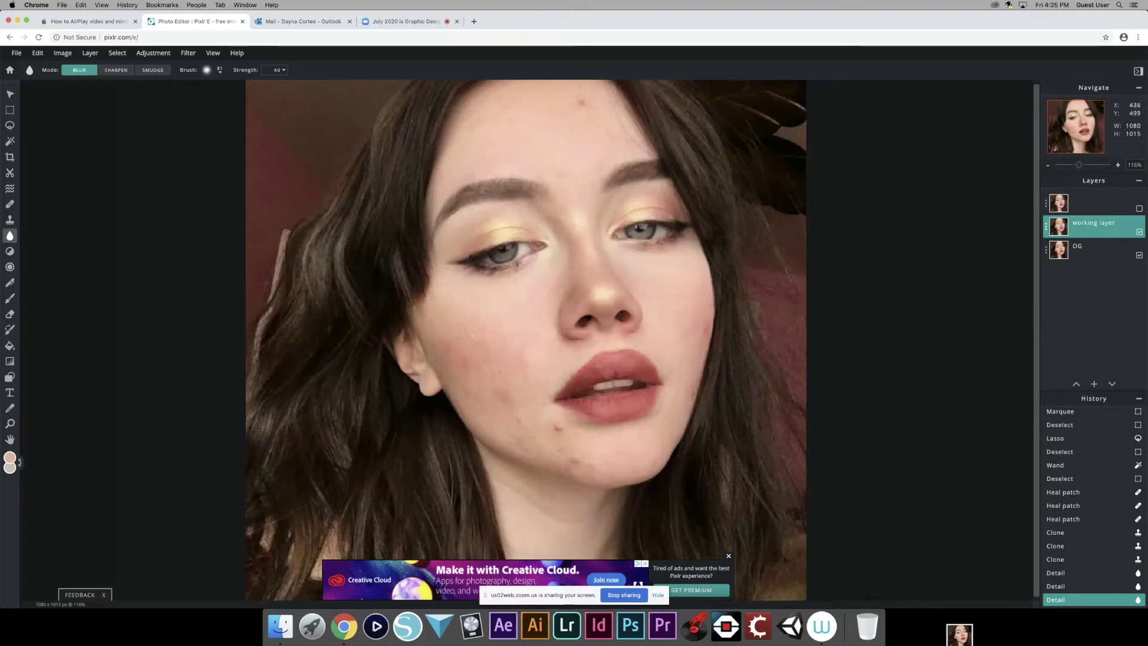
pyautogui.moveTo(472, 323); pyautogui.dragTo(514, 339)
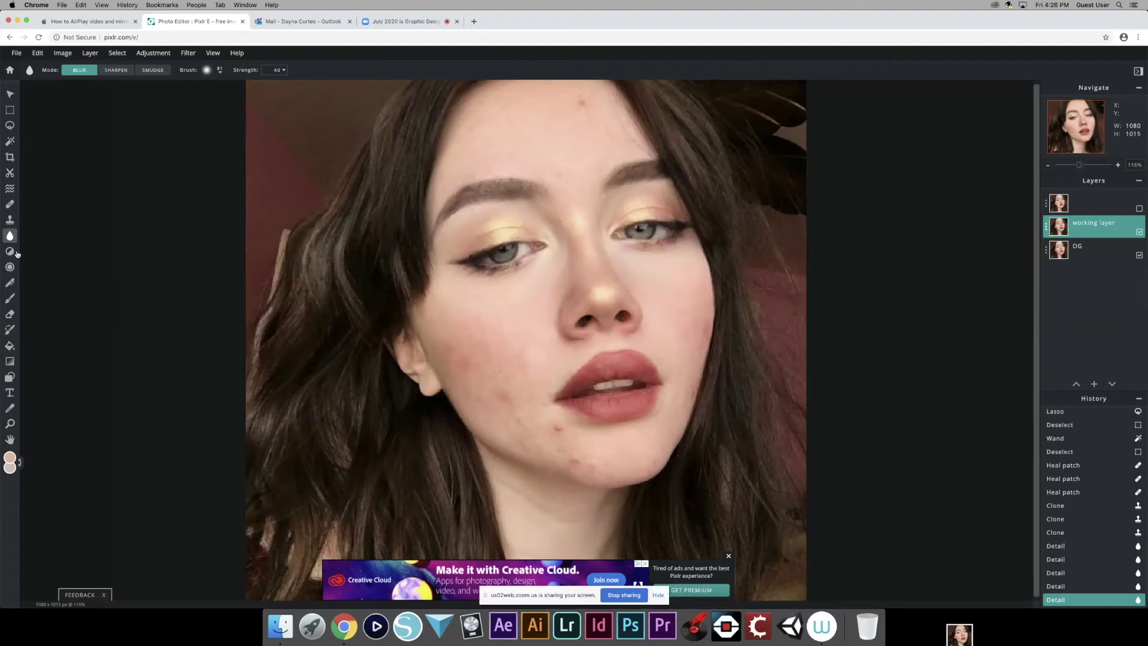
# - Lighten the midtones of the shadowed skin under the eye nearest the ear with the Toning tool
pyautogui.click(11, 252)
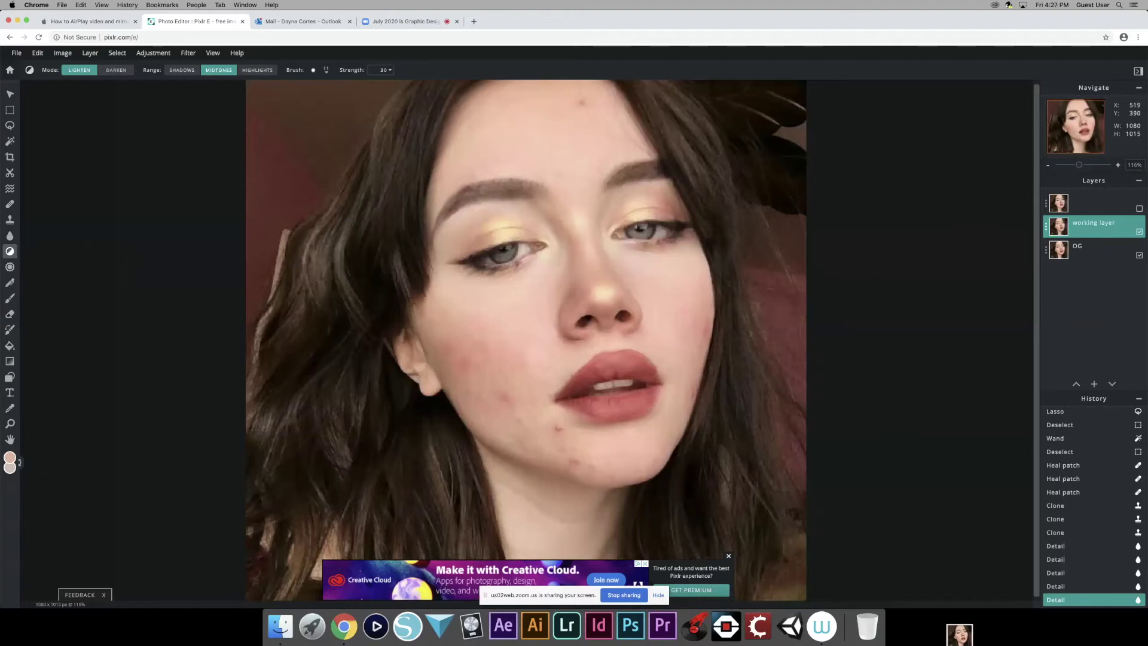
pyautogui.moveTo(502, 269)
pyautogui.mouseDown()
pyautogui.moveTo(470, 272)
pyautogui.moveTo(491, 271)
pyautogui.moveTo(482, 269)
pyautogui.mouseUp()
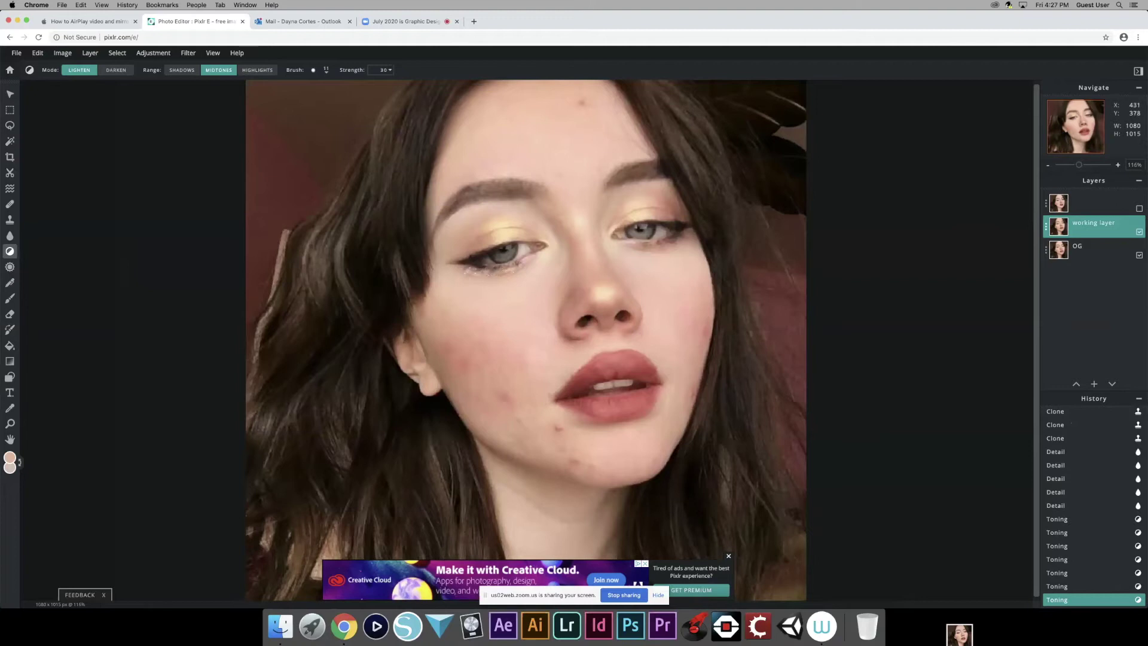
pyautogui.moveTo(453, 261); pyautogui.dragTo(472, 269)
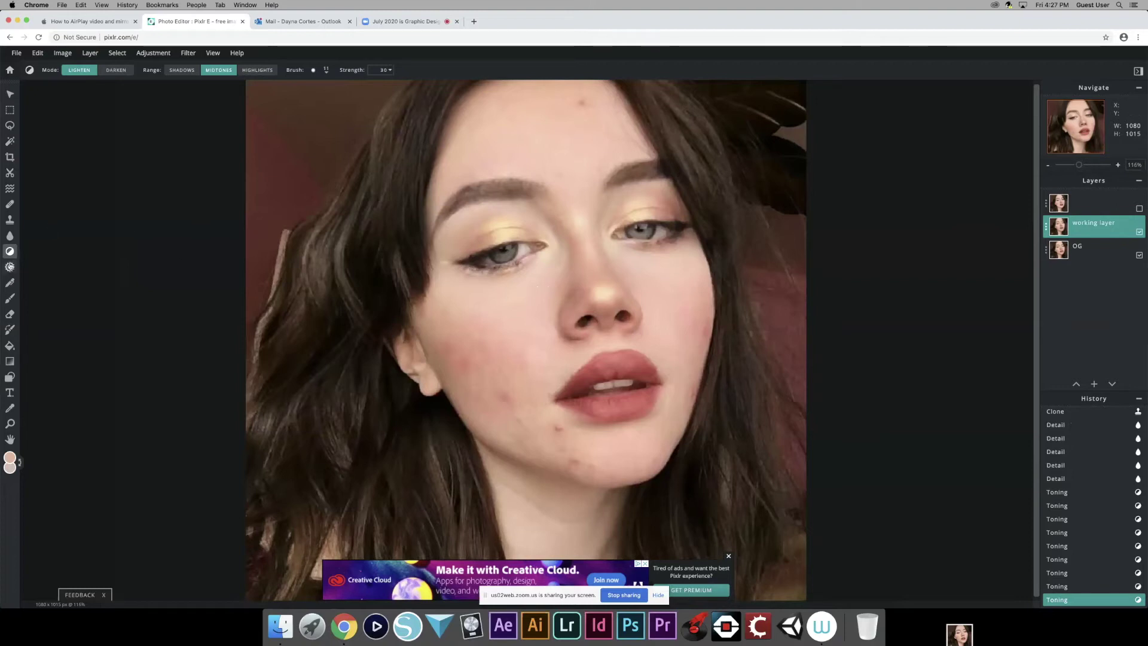
# - Increase the vibrance of the lips with repeated Sponge dabs, concentrating on the upper lip
pyautogui.click(10, 268)
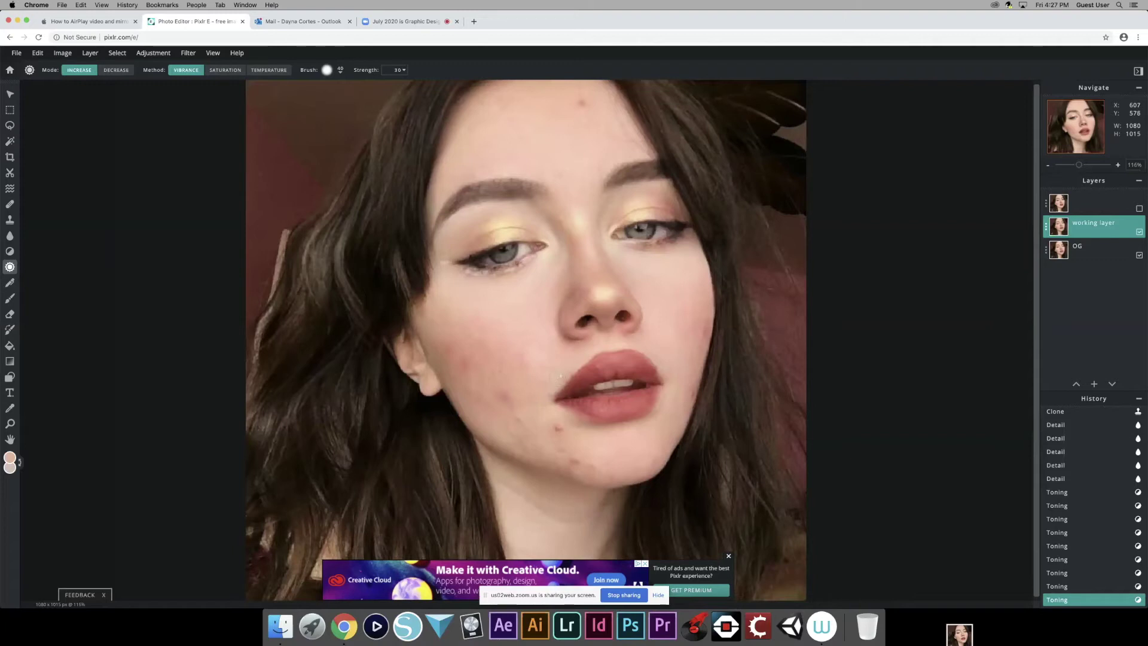
pyautogui.moveTo(646, 375)
pyautogui.mouseDown()
pyautogui.moveTo(572, 389)
pyautogui.moveTo(628, 360)
pyautogui.moveTo(603, 367)
pyautogui.moveTo(587, 399)
pyautogui.moveTo(630, 400)
pyautogui.mouseUp()
pyautogui.click(635, 364)
pyautogui.click(626, 364)
pyautogui.click(612, 365)
pyautogui.click(603, 366)
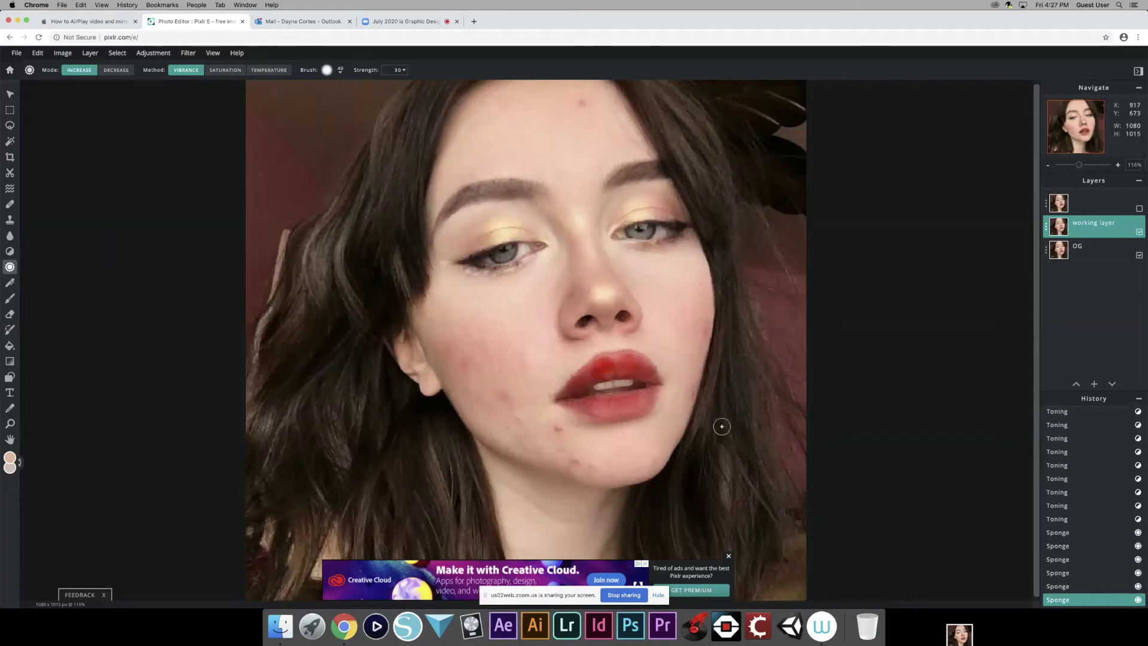
# - Undo the Sponge dabs on the lips and the last Toning stroke
pyautogui.press('super+z')
pyautogui.press('super+z')
pyautogui.press('super+z')
pyautogui.press('super+z')
pyautogui.press('super+z')
pyautogui.press('super+z')
pyautogui.press('super+z')
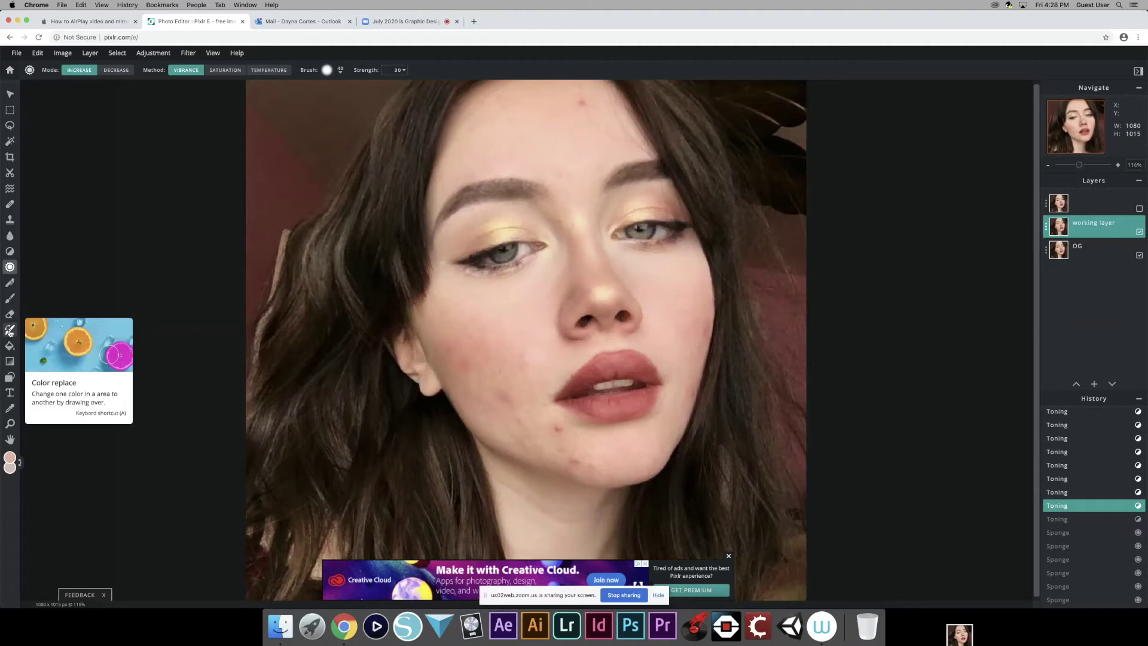
# - Recolour the upper lip with Color replace at 100% opacity, and undo both strokes
pyautogui.click(9, 330)
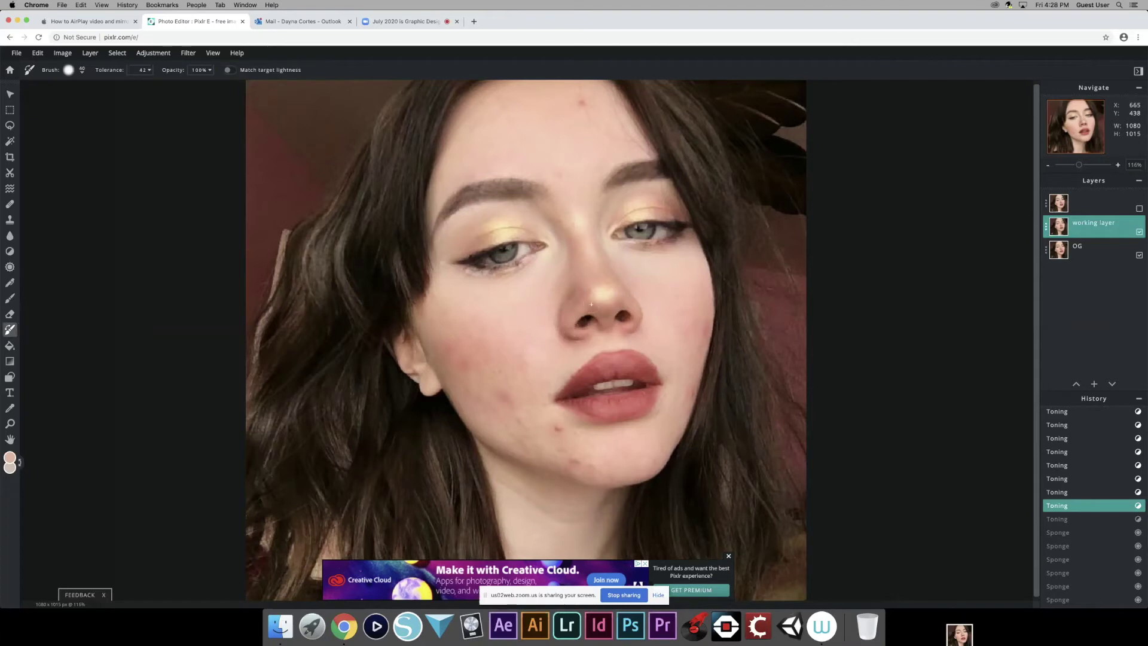
pyautogui.moveTo(598, 369); pyautogui.dragTo(611, 366)
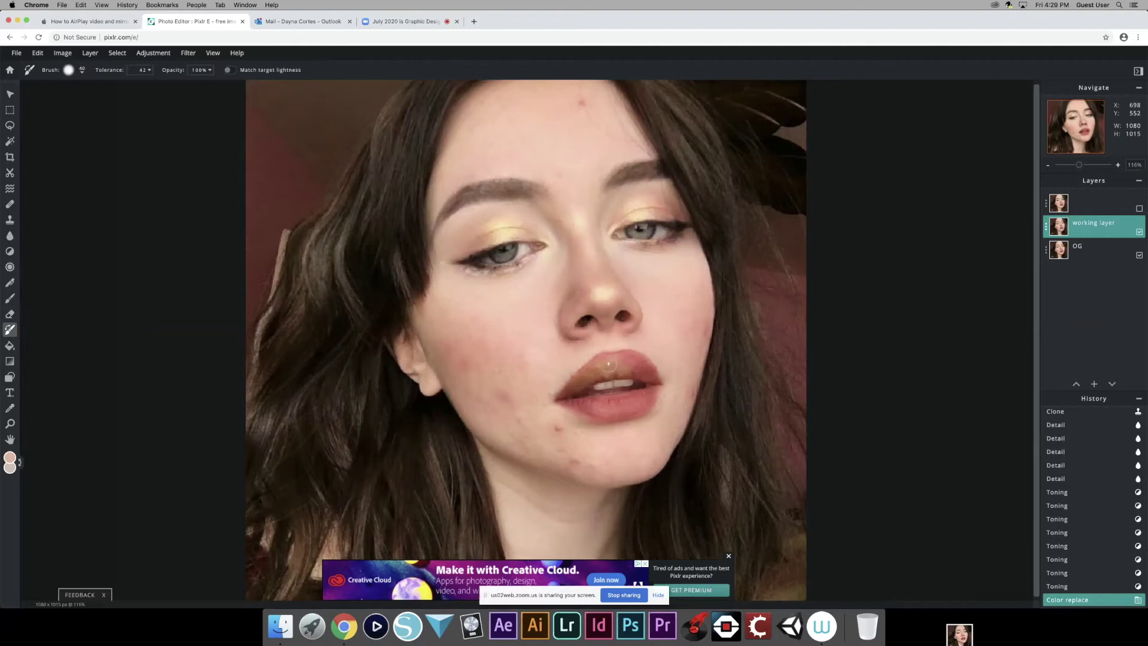
pyautogui.moveTo(614, 361); pyautogui.dragTo(551, 383)
pyautogui.press('super+z')
pyautogui.press('super+z')
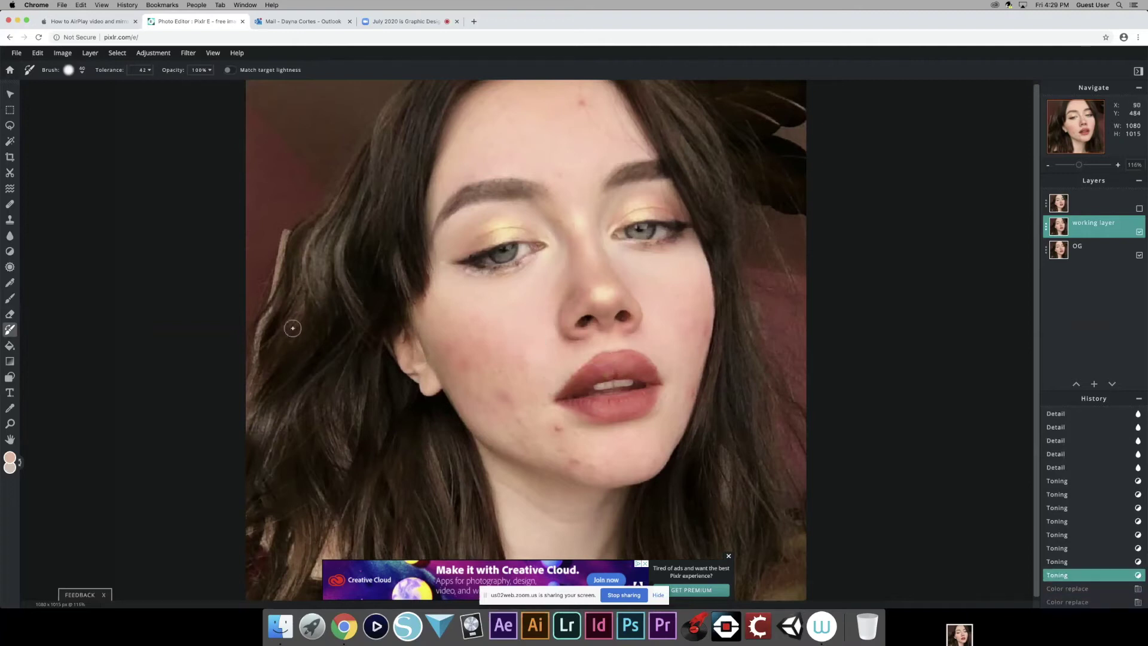
# - Select a rectangle of about 258 × 144 px around the eye nearest the ear
pyautogui.click(11, 351)
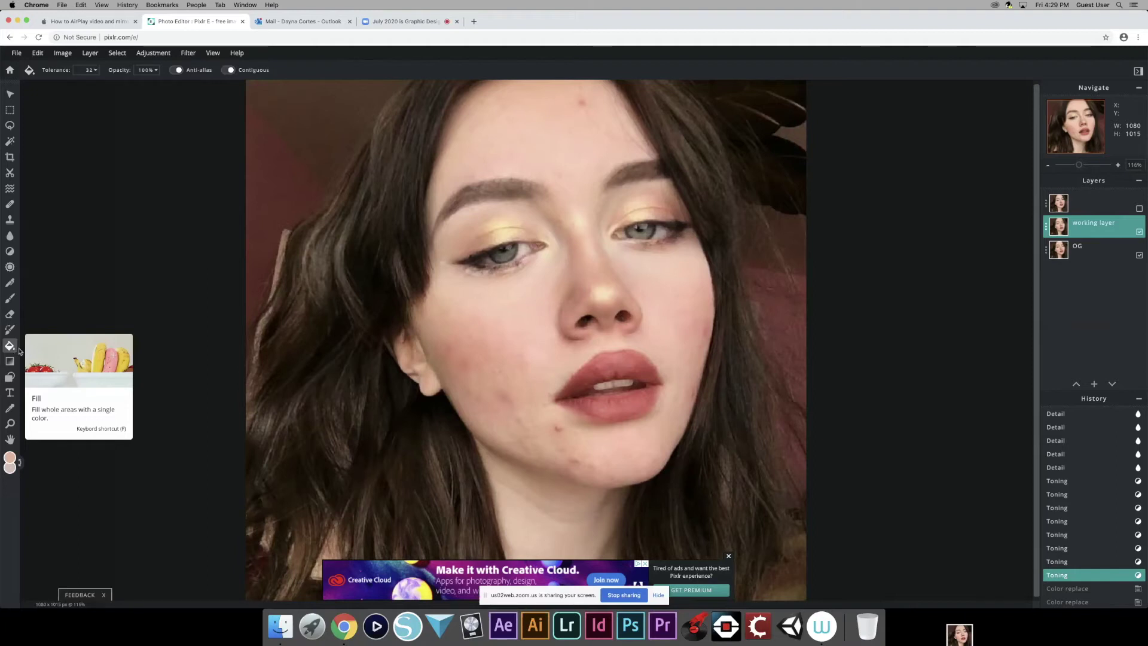
pyautogui.click(10, 110)
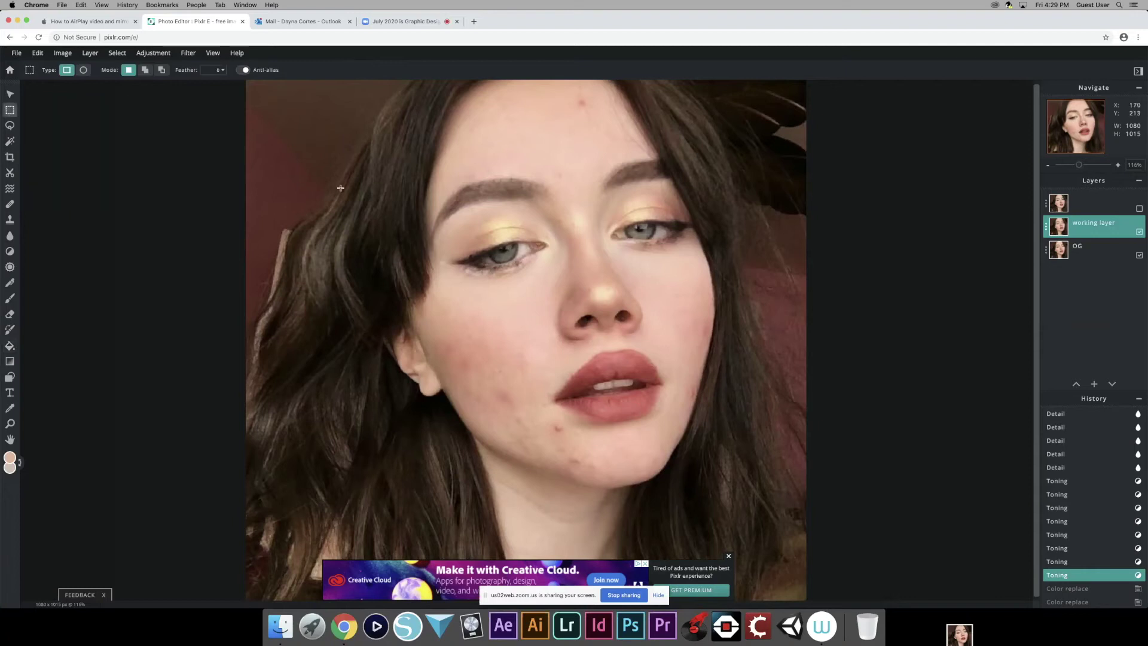
pyautogui.moveTo(432, 216); pyautogui.dragTo(567, 291)
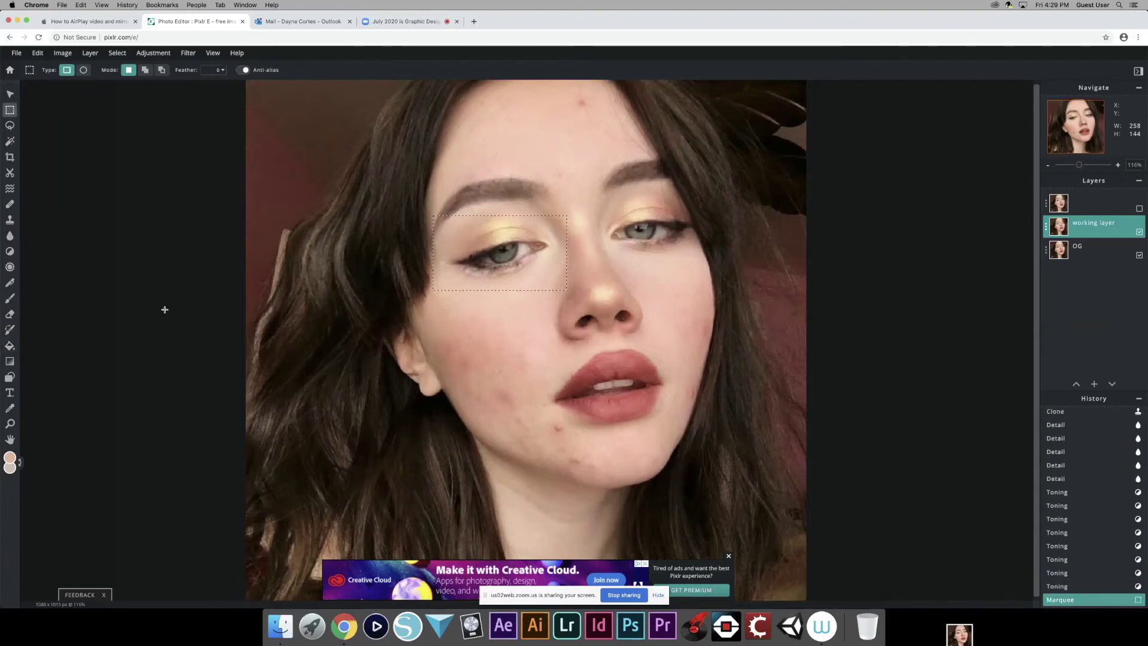
# - Set the foreground colour to #9E7867 for the Fill tool, and undo the rectangular selection around the eye
pyautogui.click(10, 347)
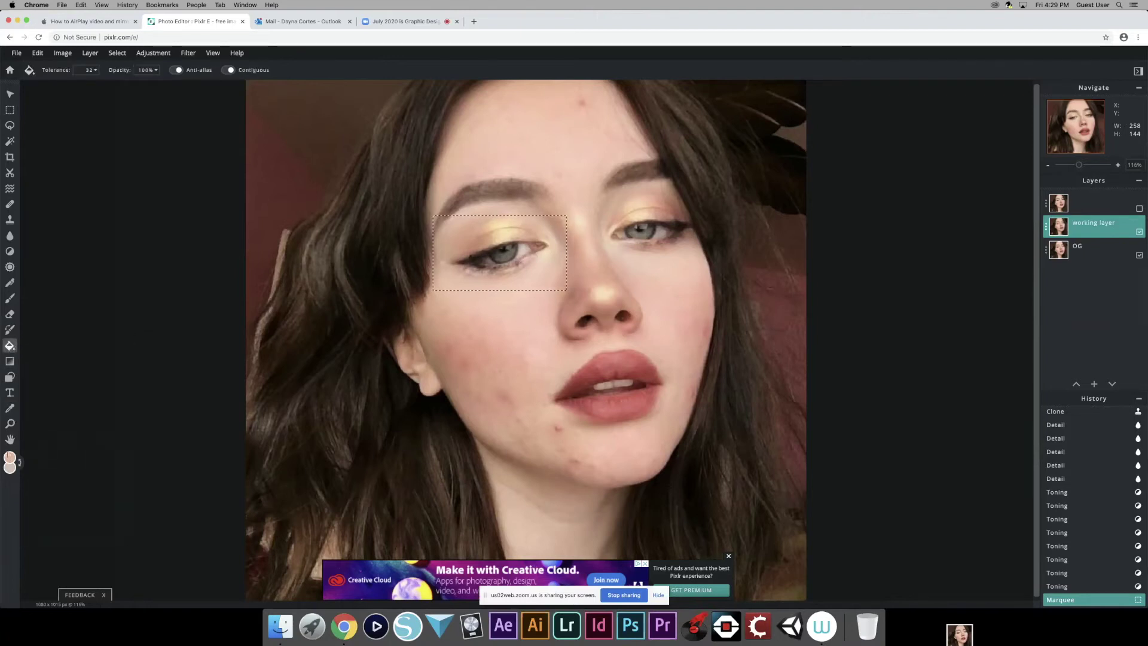
pyautogui.click(9, 458)
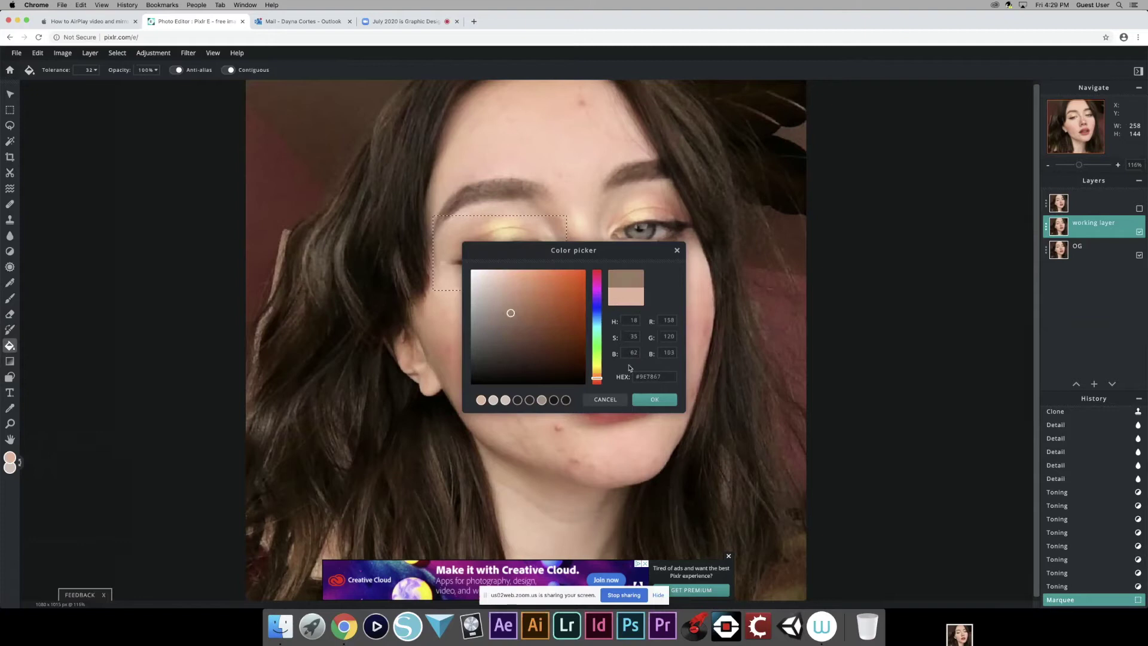
pyautogui.click(653, 398)
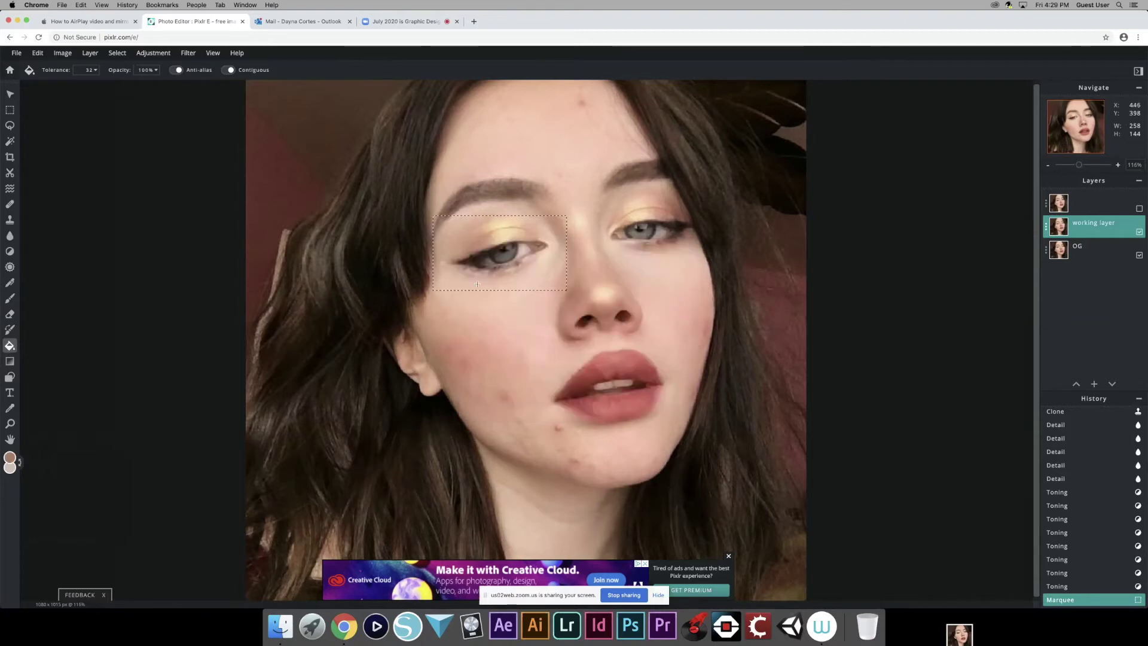
pyautogui.press('super+z')
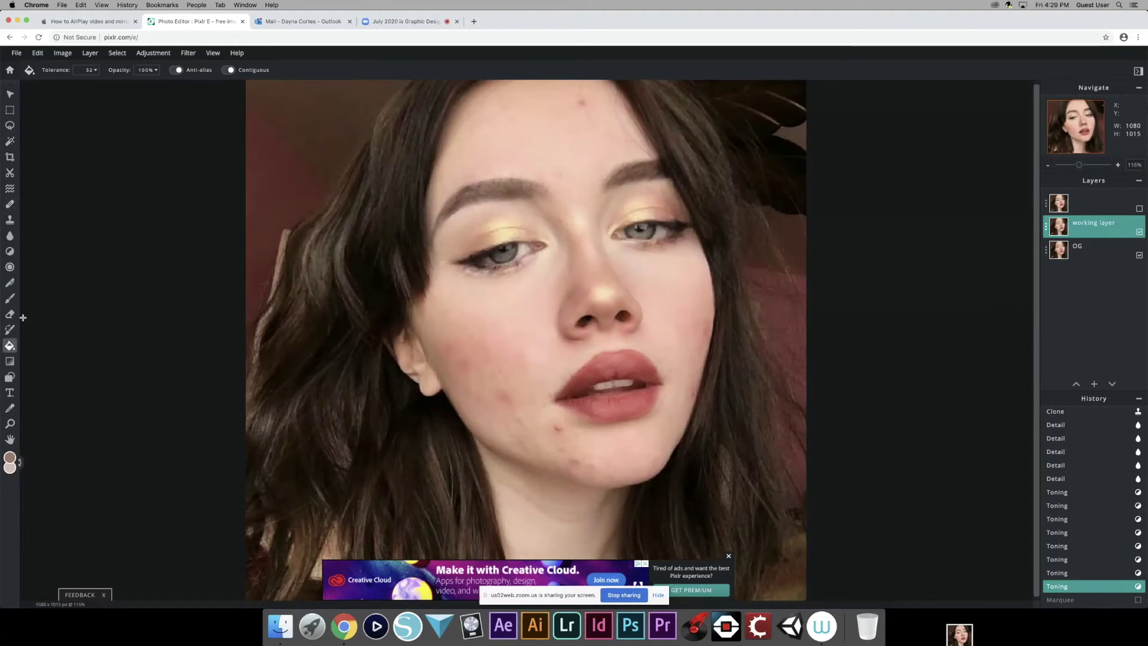
# - Apply a linear gradient in the foreground and background colours over the working layer, and undo it
pyautogui.click(9, 361)
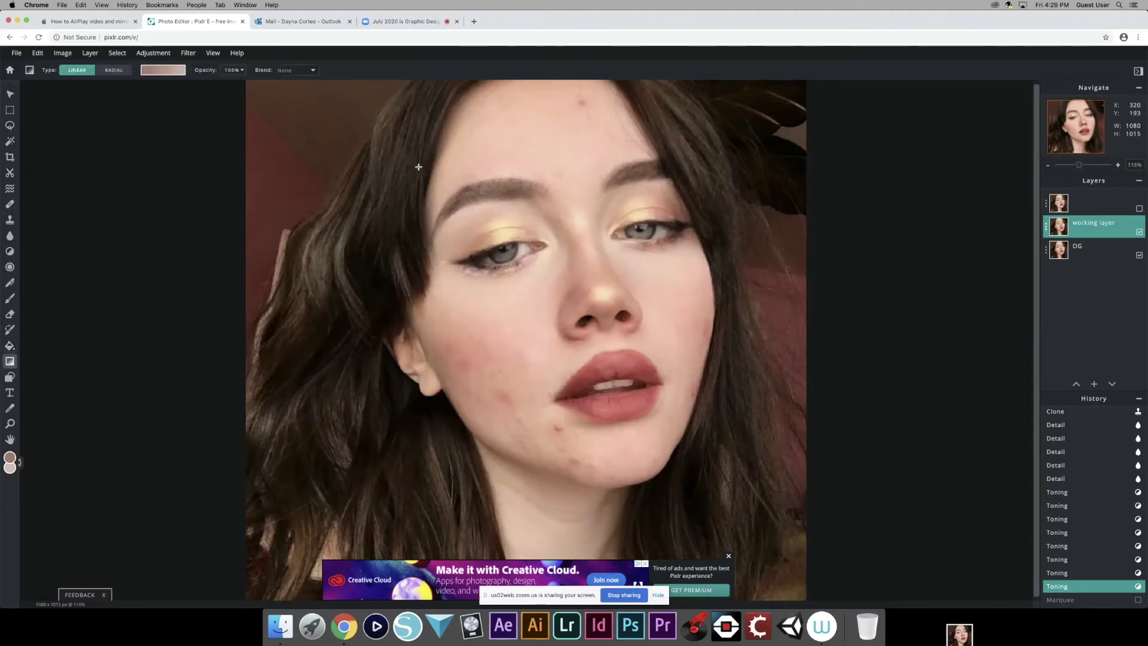
pyautogui.moveTo(420, 146); pyautogui.dragTo(566, 197)
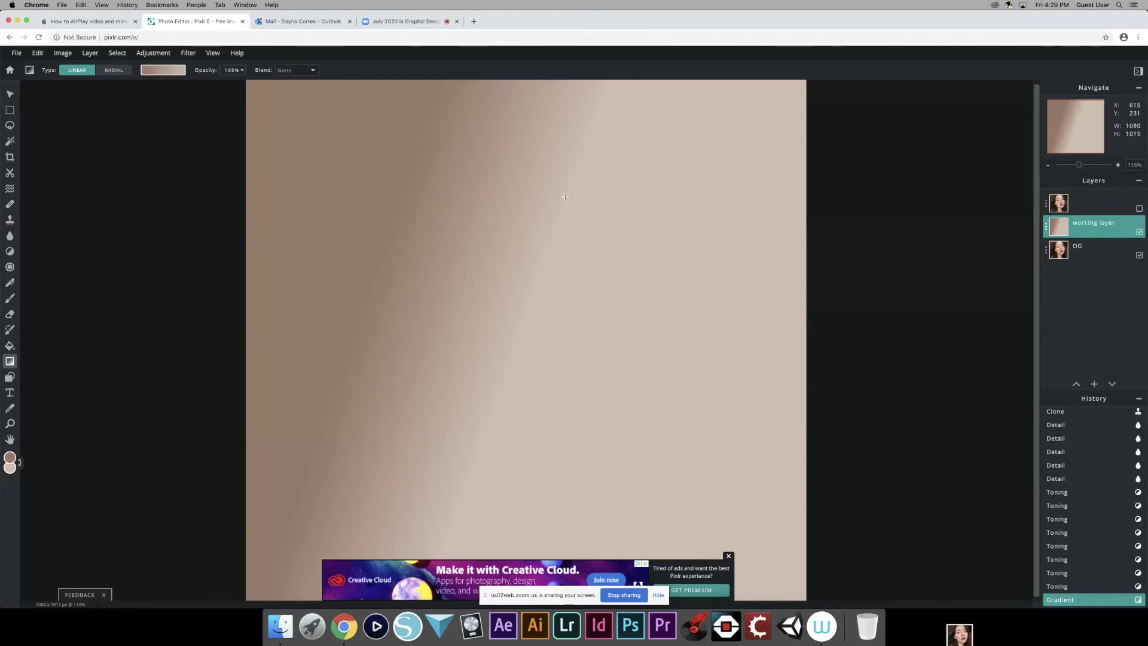
pyautogui.press('super+z')
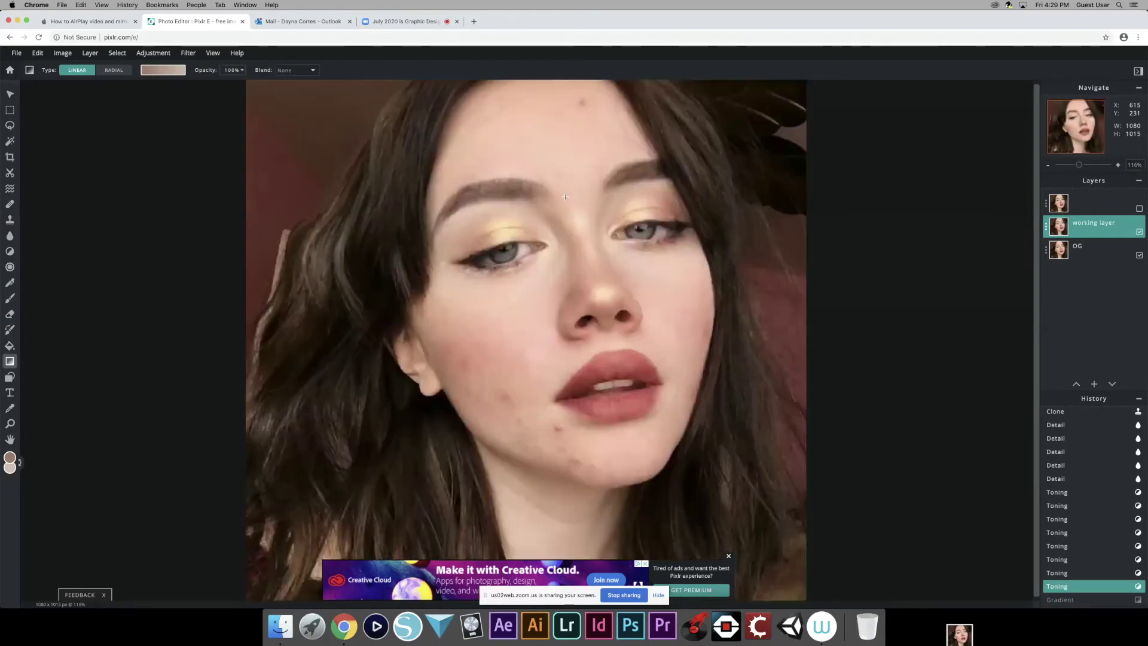
# - Apply the multicolour rainbow preset as a linear gradient running diagonally up from the lower-left corner of the working layer, and undo it
pyautogui.click(9, 346)
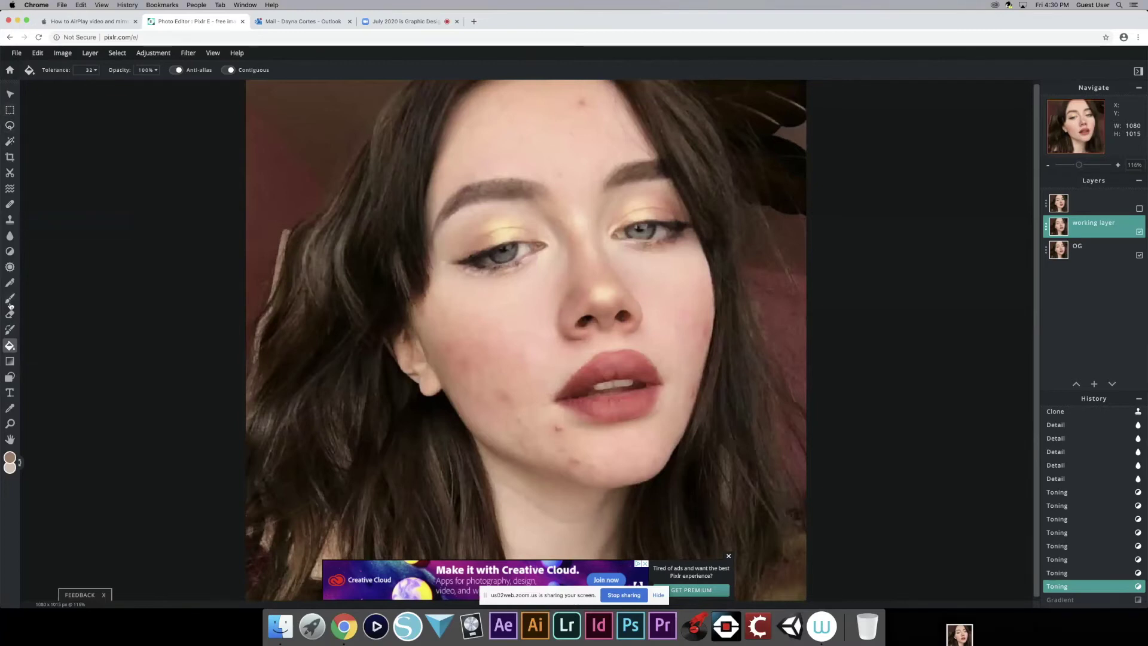
pyautogui.click(10, 361)
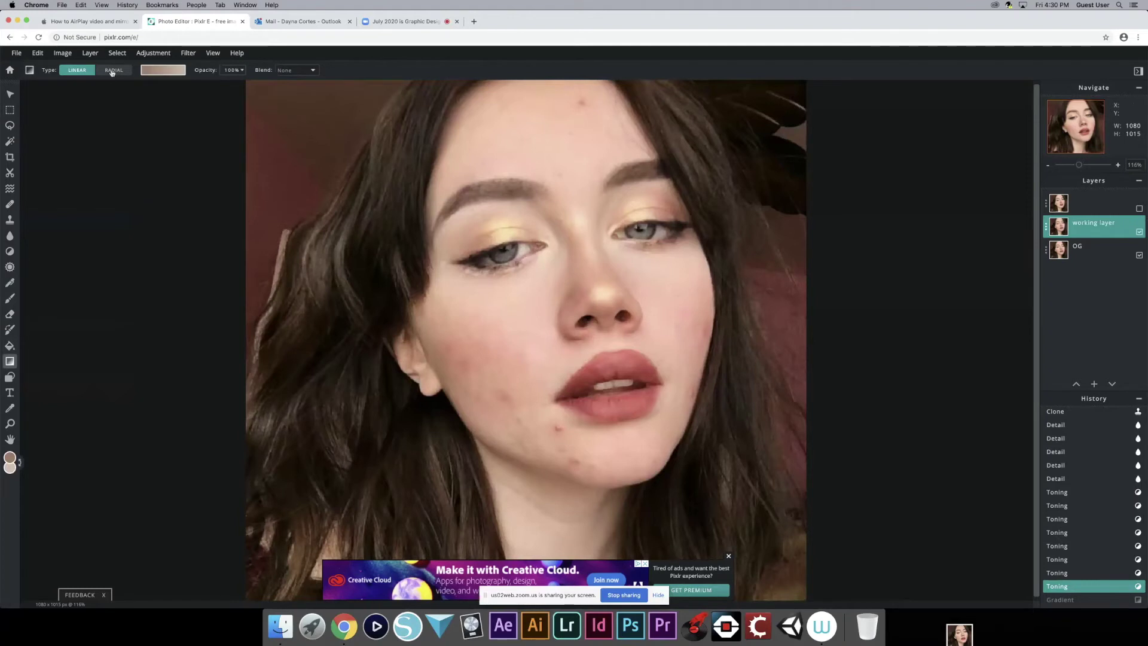
pyautogui.click(160, 73)
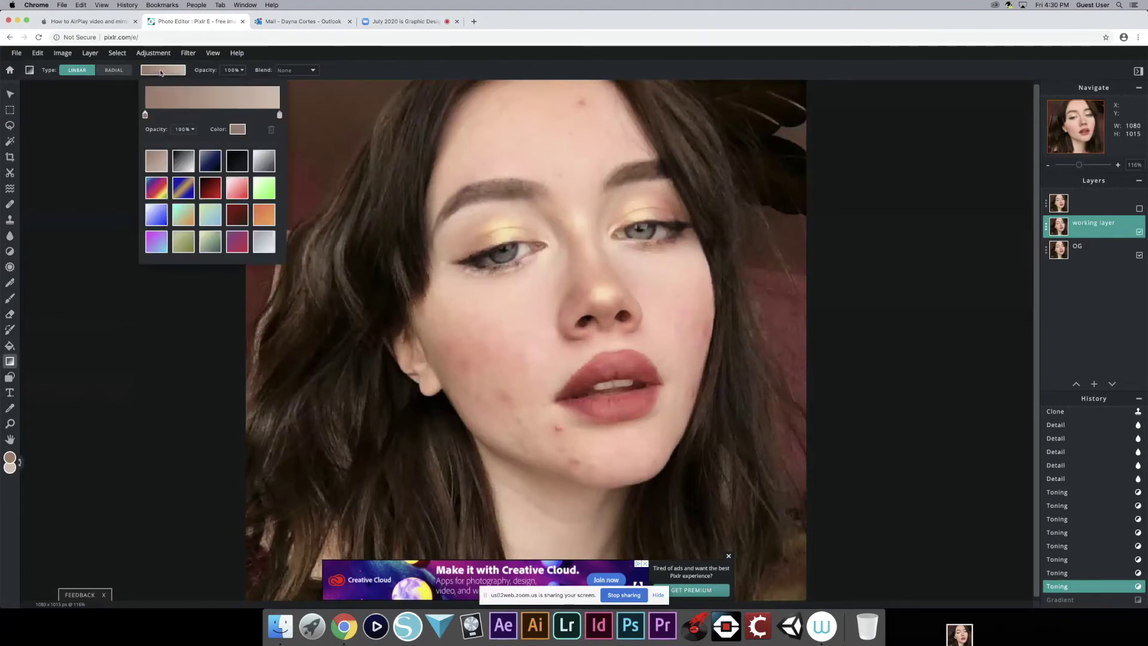
pyautogui.click(204, 190)
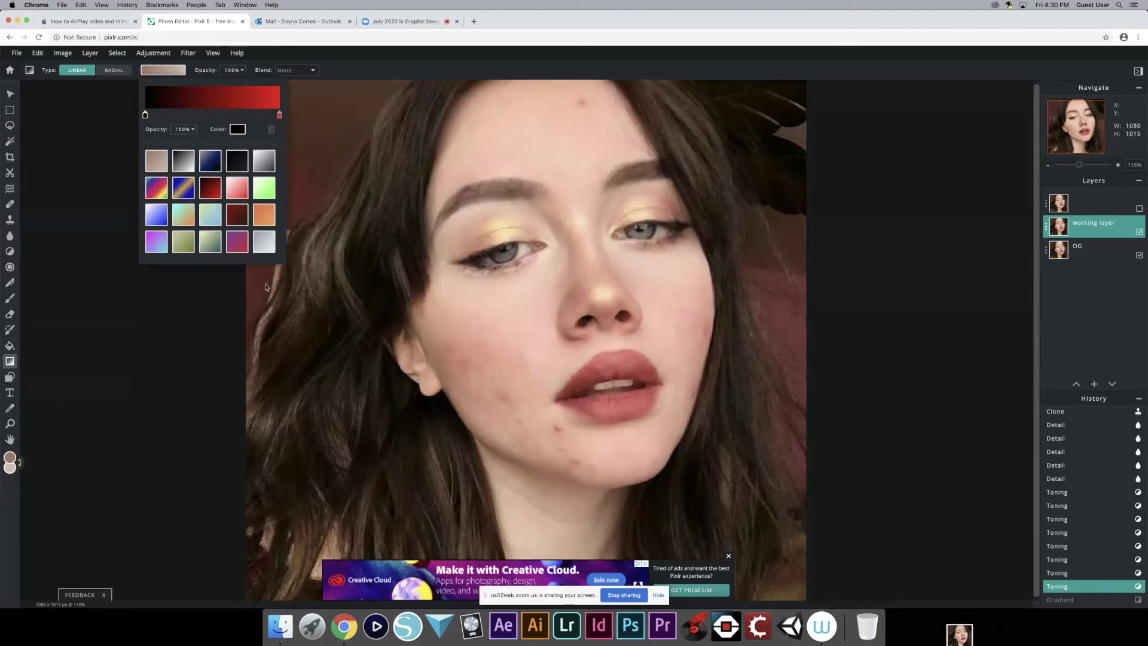
pyautogui.click(158, 195)
pyautogui.click(100, 360)
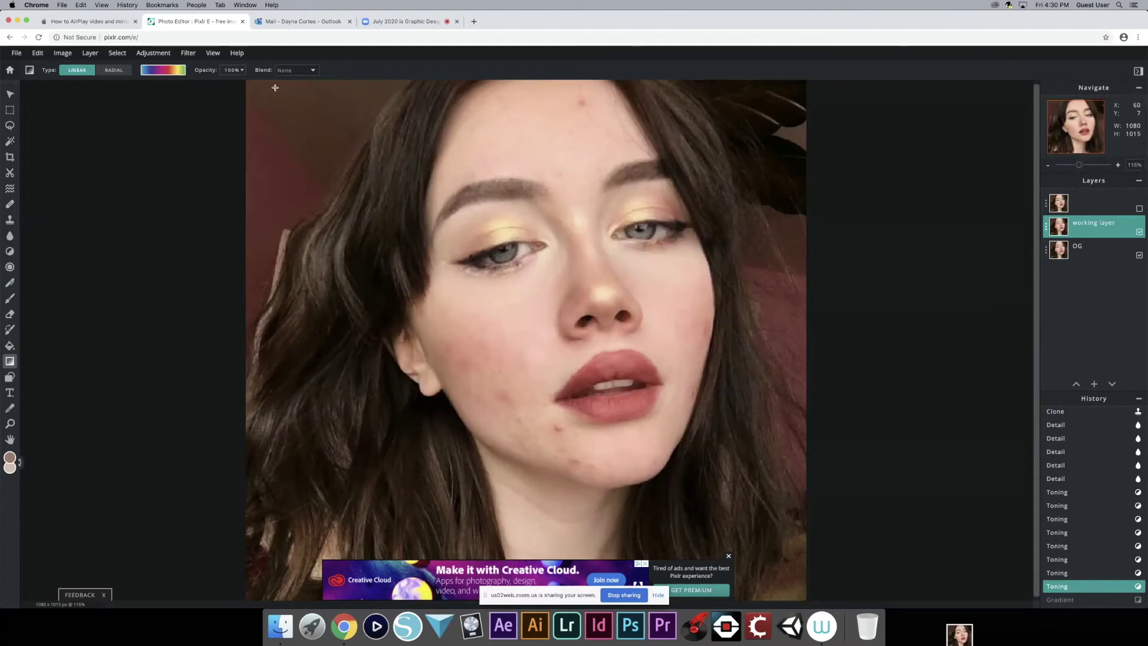
pyautogui.moveTo(265, 582); pyautogui.dragTo(687, 229)
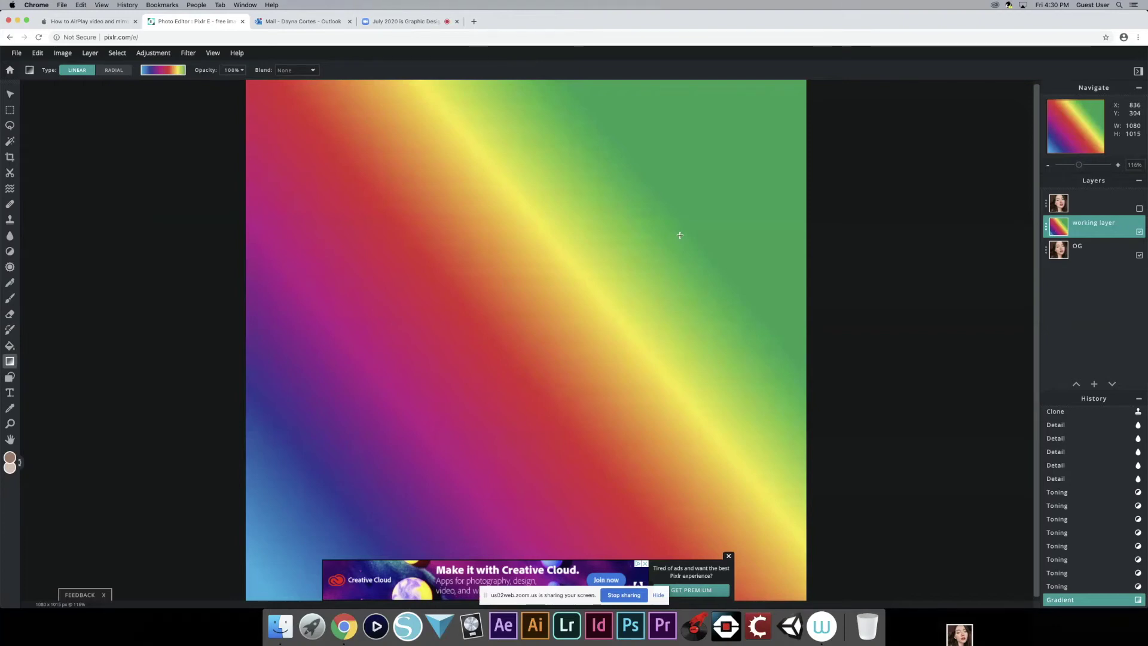
pyautogui.press('super+z')
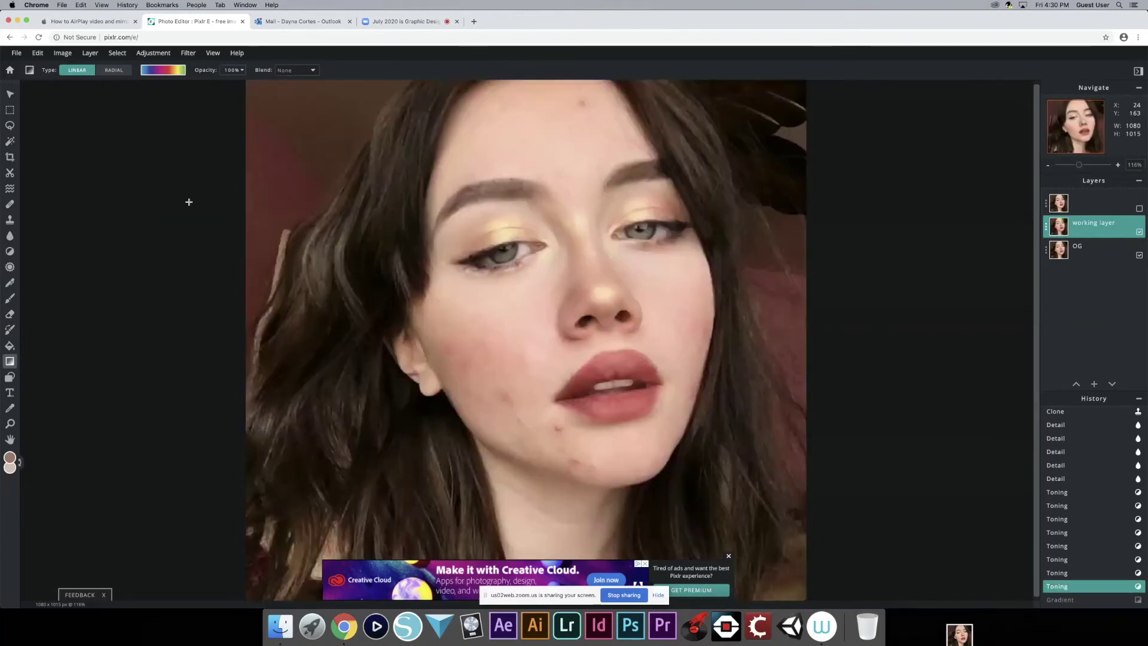
# - Draw a filled, outlined rectangle over the hair beside the cheek with the Shape tool, and undo it
pyautogui.click(10, 379)
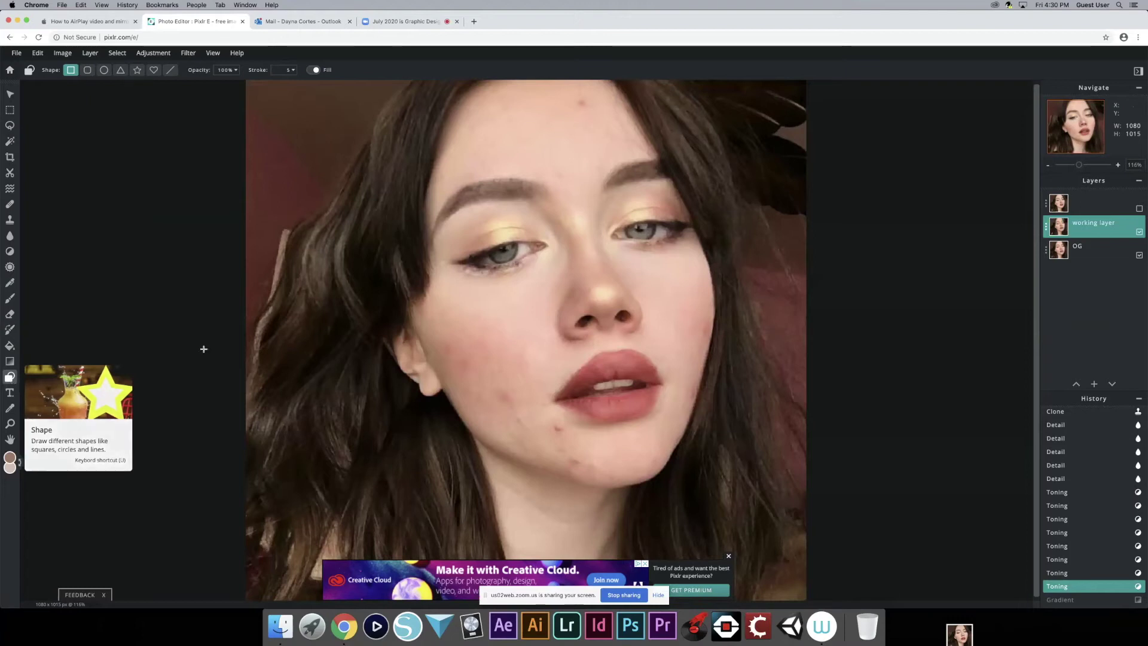
pyautogui.moveTo(300, 290); pyautogui.dragTo(419, 349)
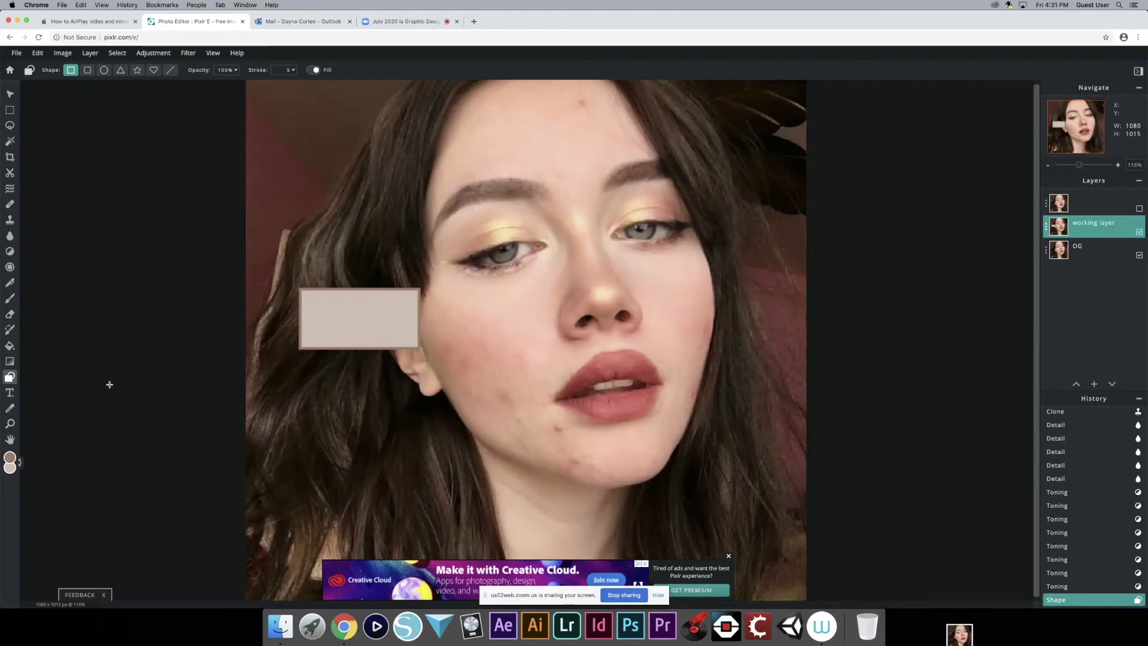
pyautogui.press('super+z')
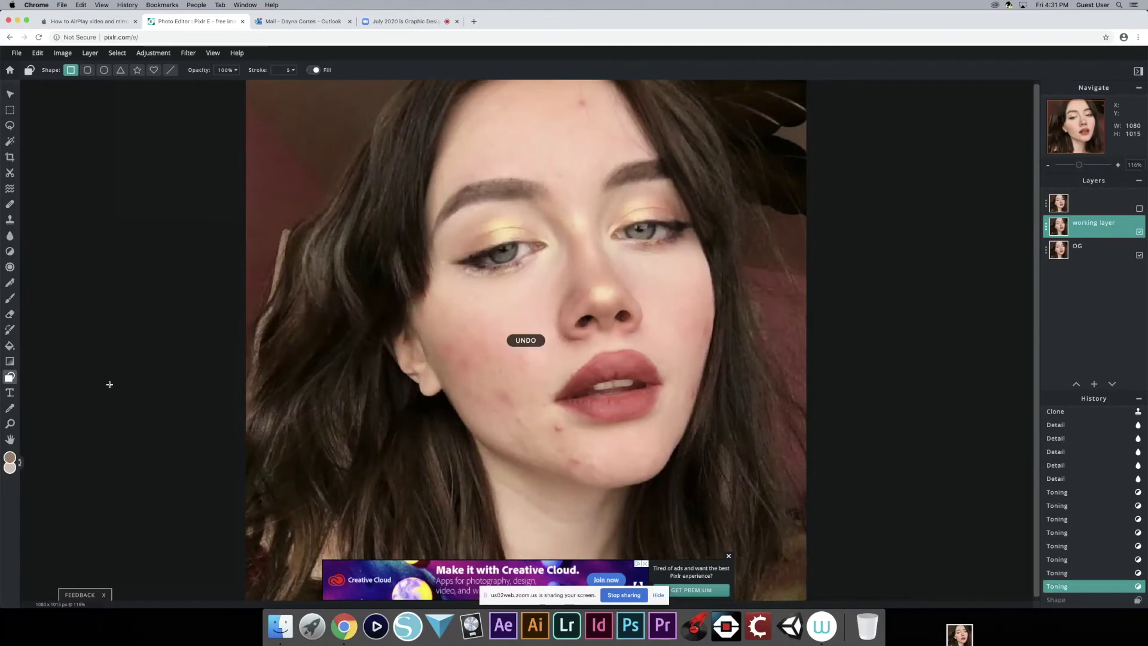
# - Add a text layer reading "Hello" and move it to the upper-left corner of the portrait
pyautogui.click(10, 393)
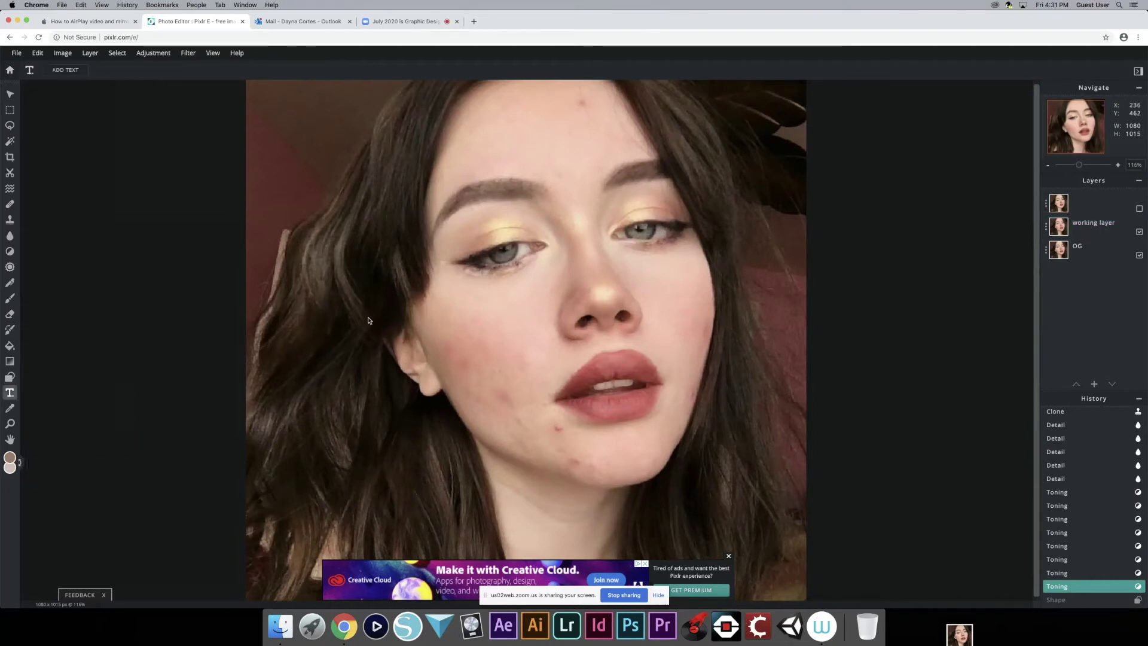
pyautogui.click(10, 378)
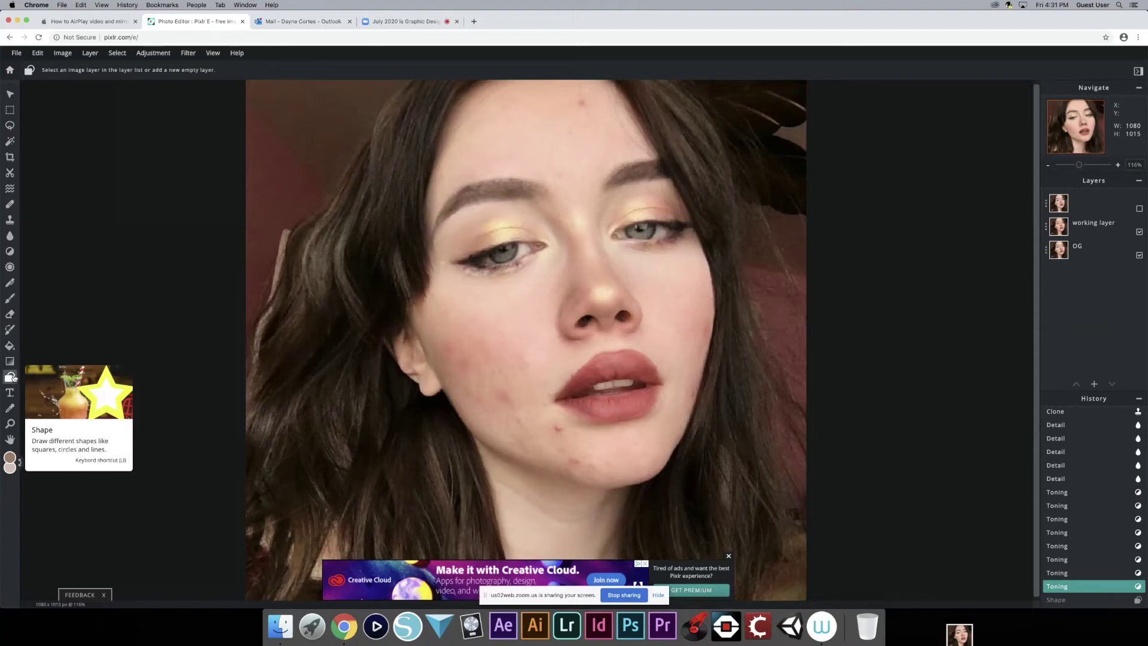
pyautogui.click(10, 393)
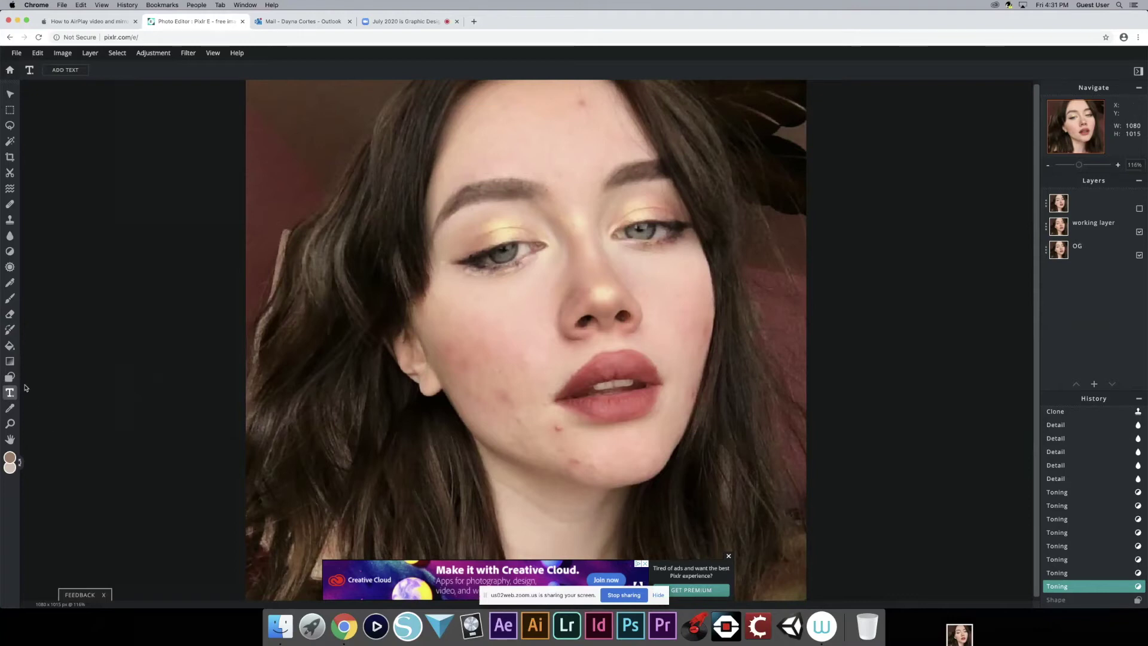
pyautogui.click(411, 336)
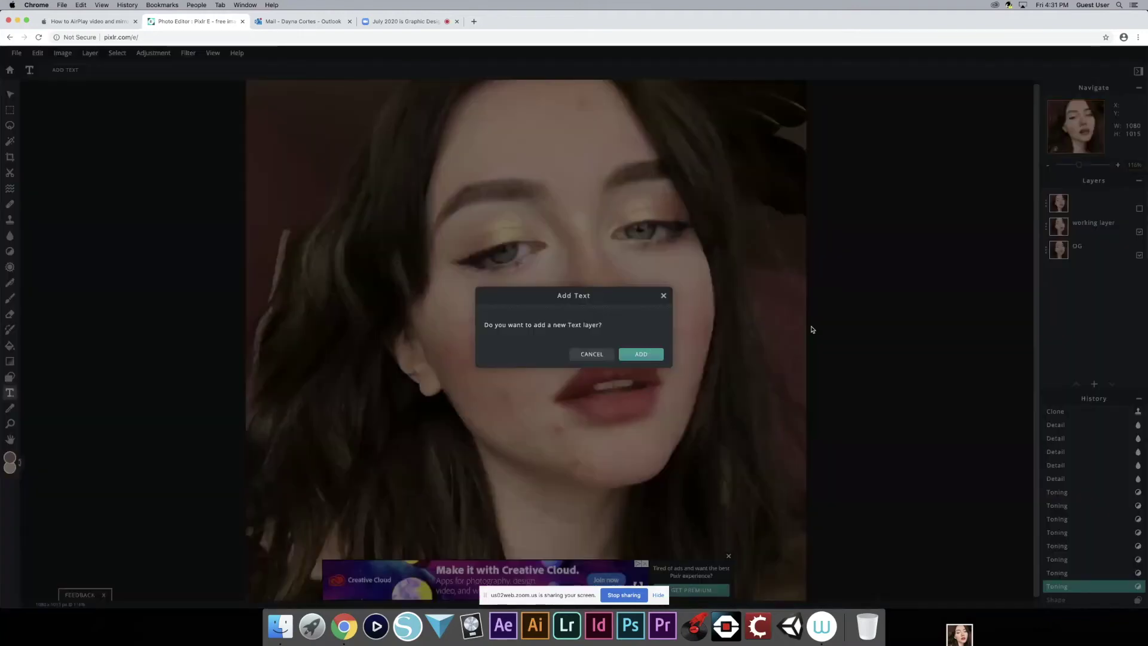
pyautogui.click(636, 355)
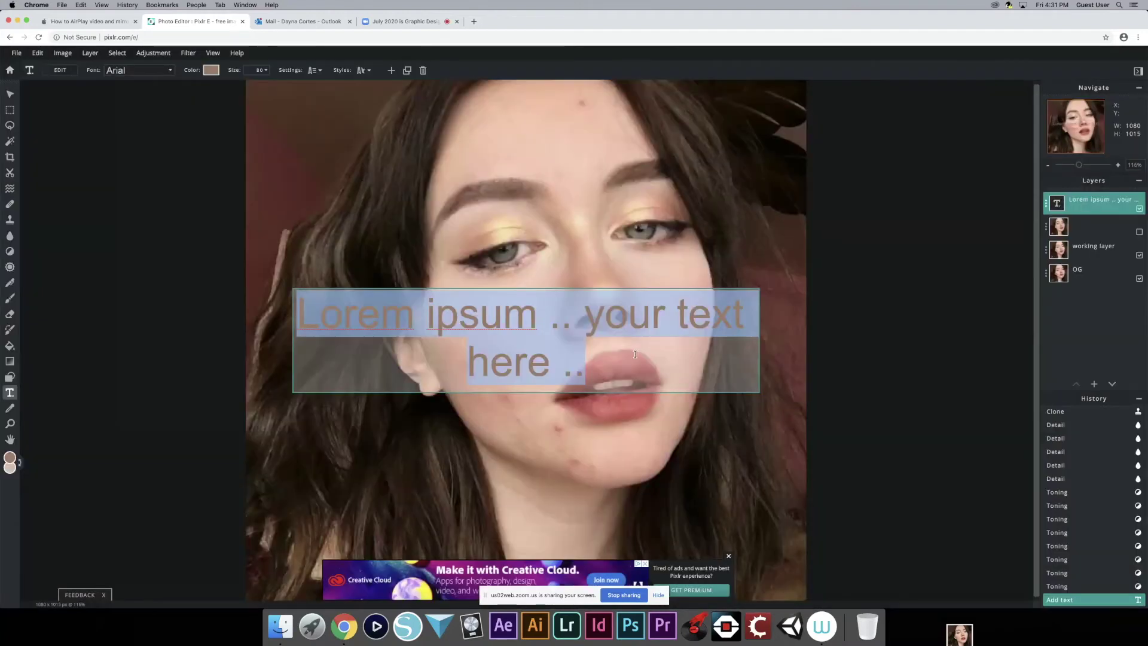
pyautogui.write('Hello')
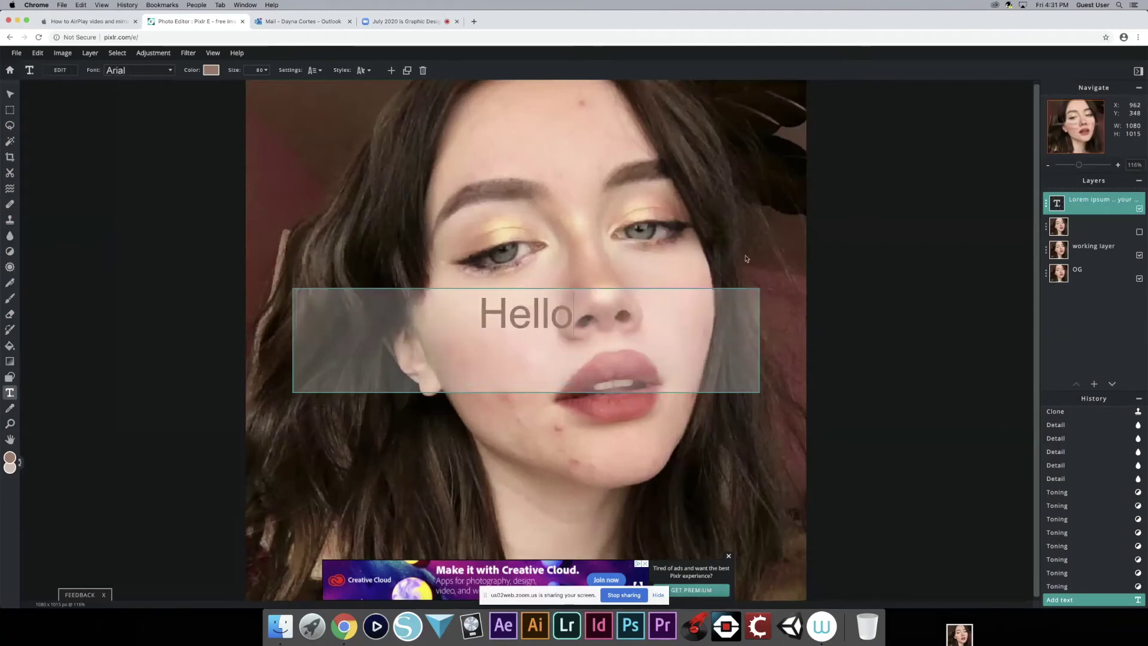
pyautogui.click(509, 285)
pyautogui.moveTo(509, 285); pyautogui.dragTo(376, 122)
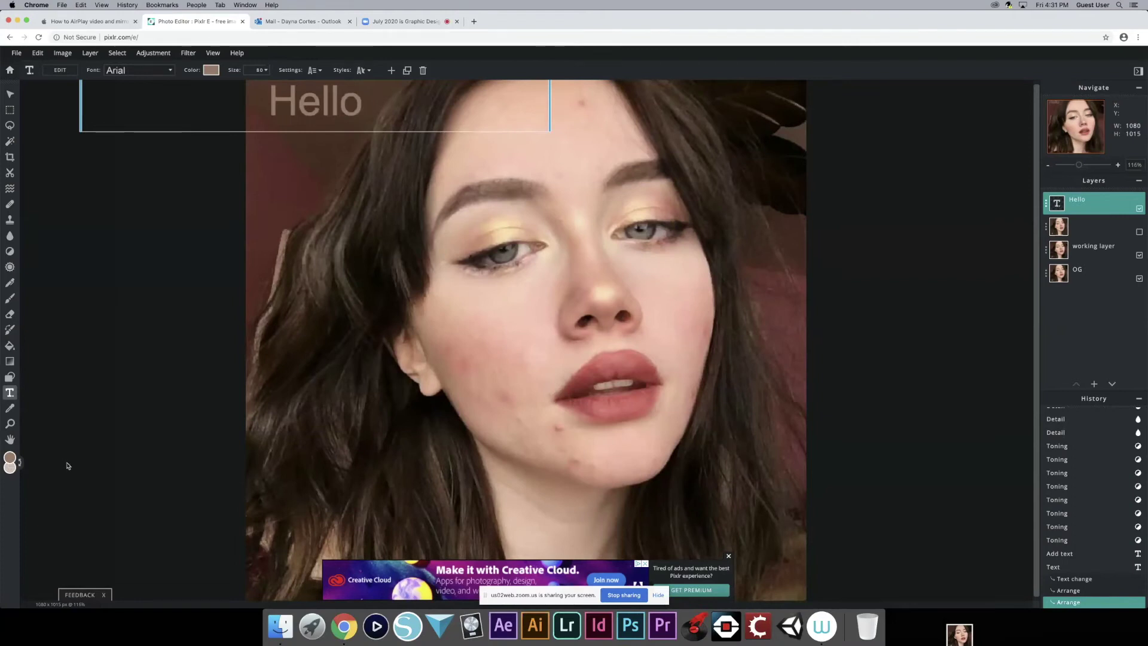
# - Undo the text's moves and wording, and the adding of the text layer
pyautogui.press('super+z')
pyautogui.press('super+z')
pyautogui.press('super+z')
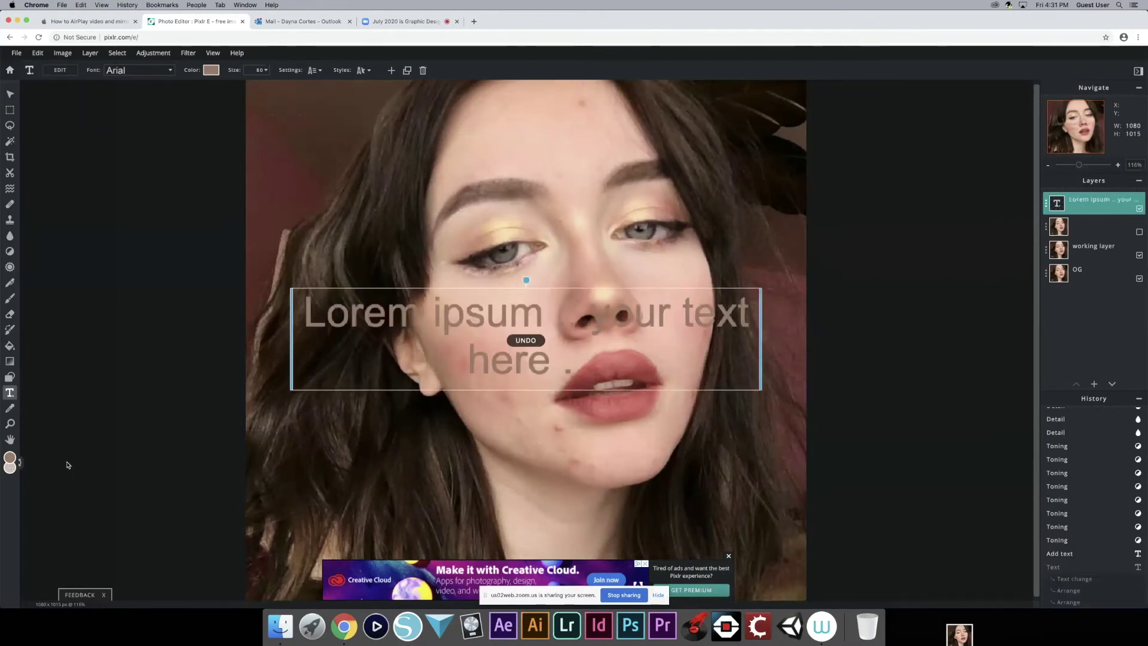
pyautogui.press('super+z')
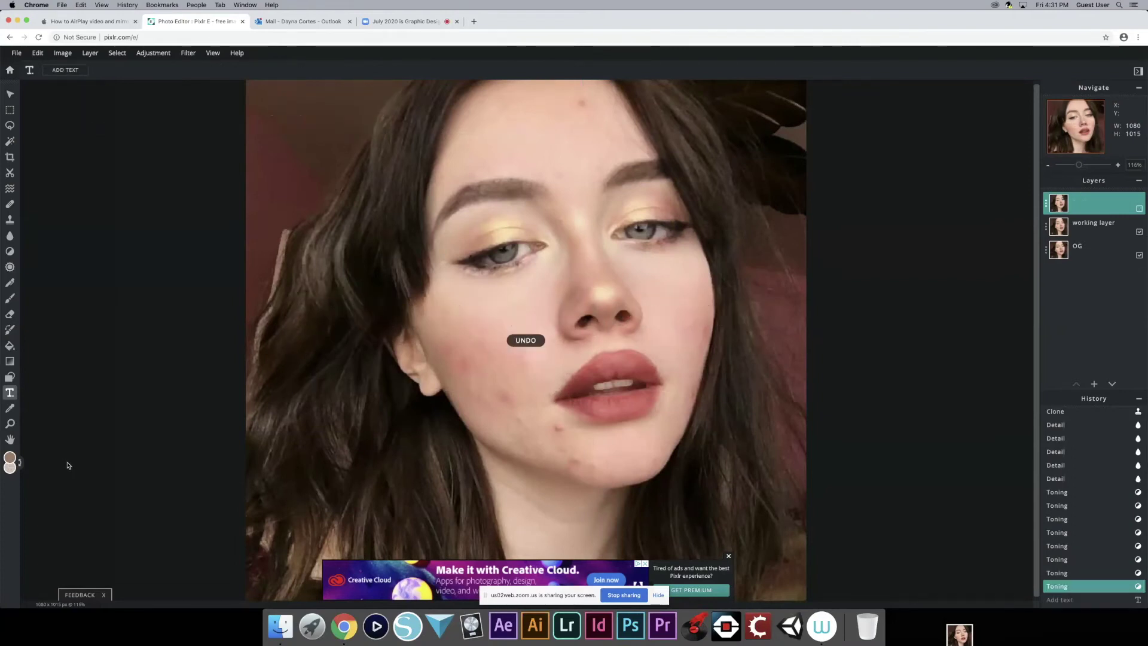
# - Sample the light skin tone below the eye as the main colour and brush it over the cheek at 15% opacity with an enlarged brush
pyautogui.click(14, 408)
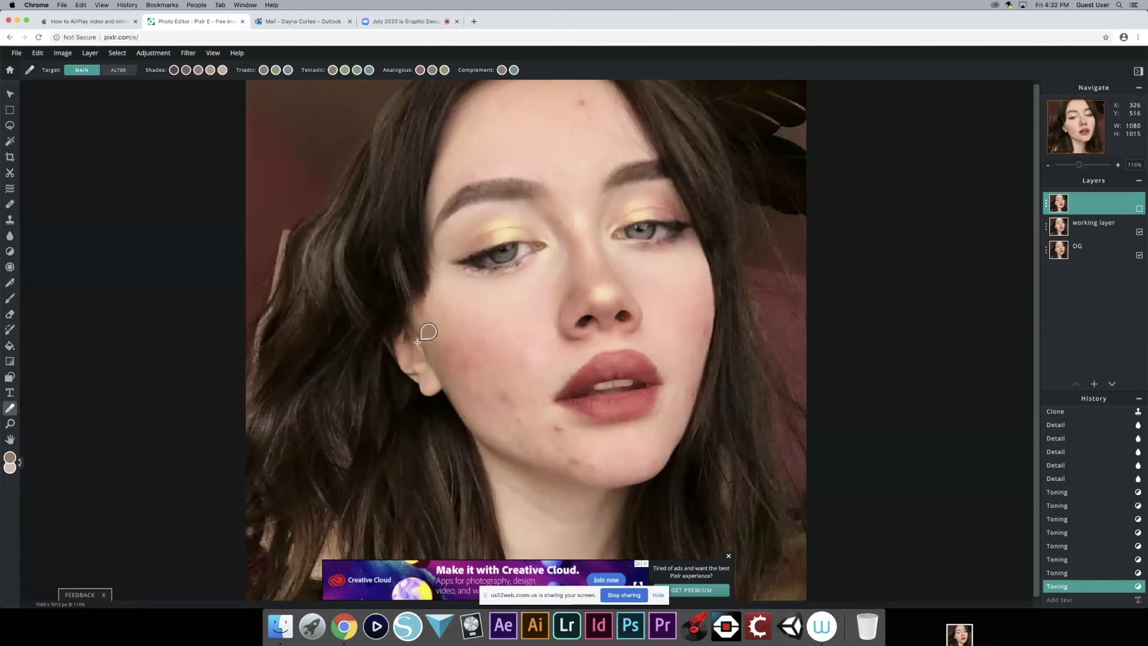
pyautogui.click(521, 294)
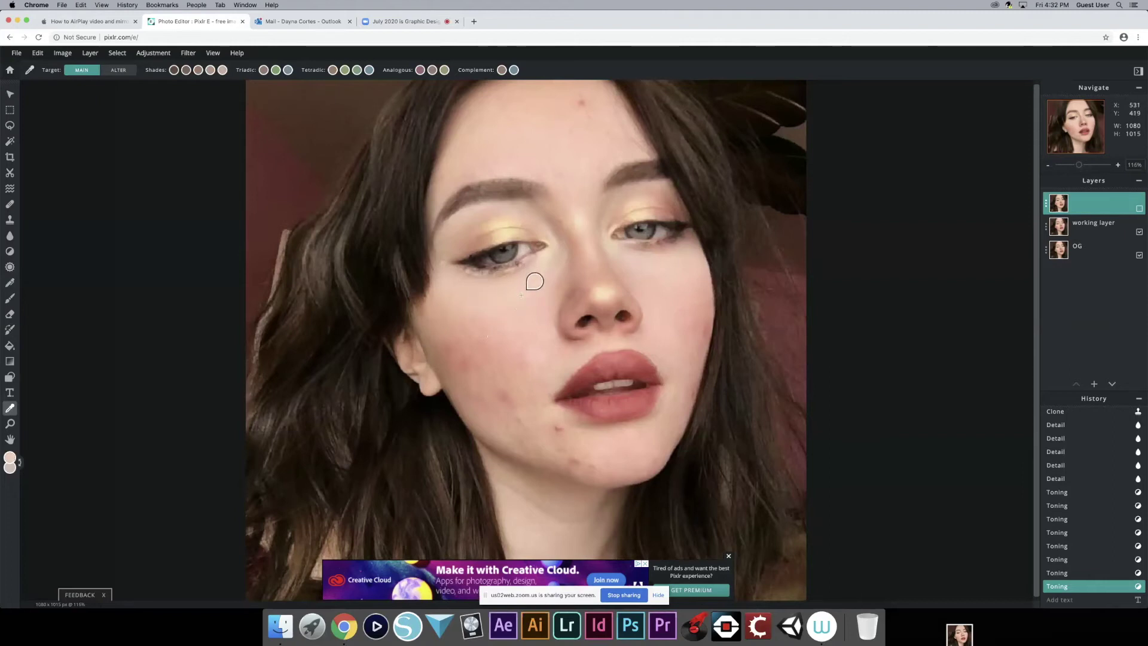
pyautogui.click(9, 298)
pyautogui.press(']')
pyautogui.press(']')
pyautogui.press(']')
pyautogui.moveTo(487, 326)
pyautogui.mouseDown()
pyautogui.moveTo(462, 313)
pyautogui.moveTo(493, 312)
pyautogui.moveTo(454, 337)
pyautogui.mouseUp()
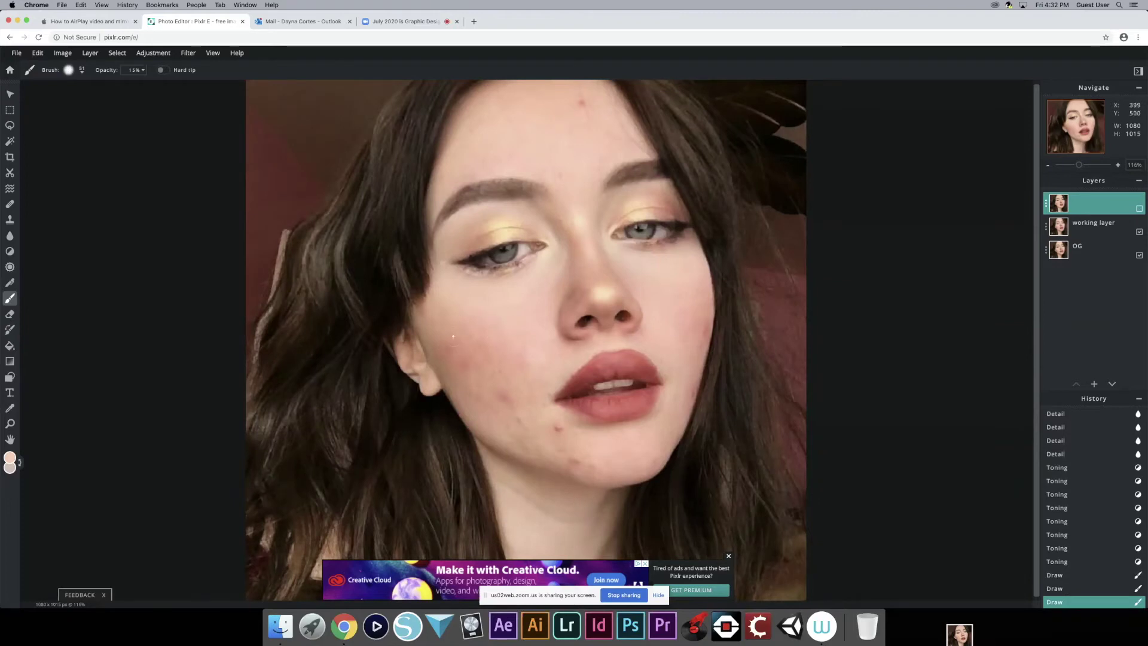
pyautogui.click(450, 341)
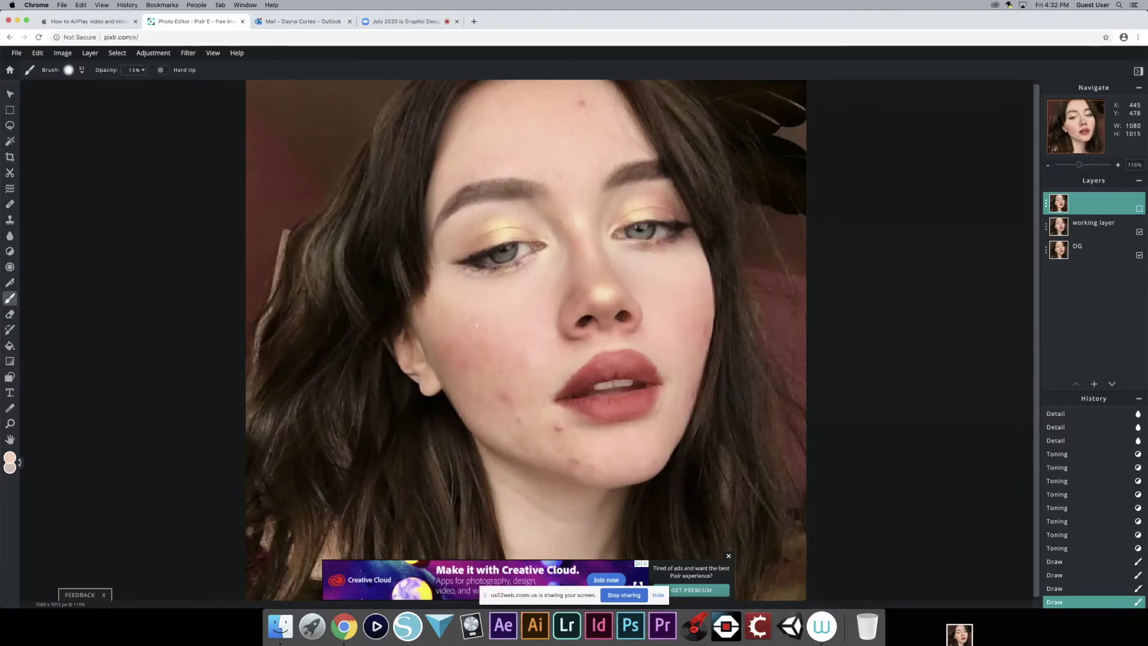
# - Set the brush opacity to 100% and paint from between the eyebrows down to the bridge of the nose
pyautogui.click(143, 70)
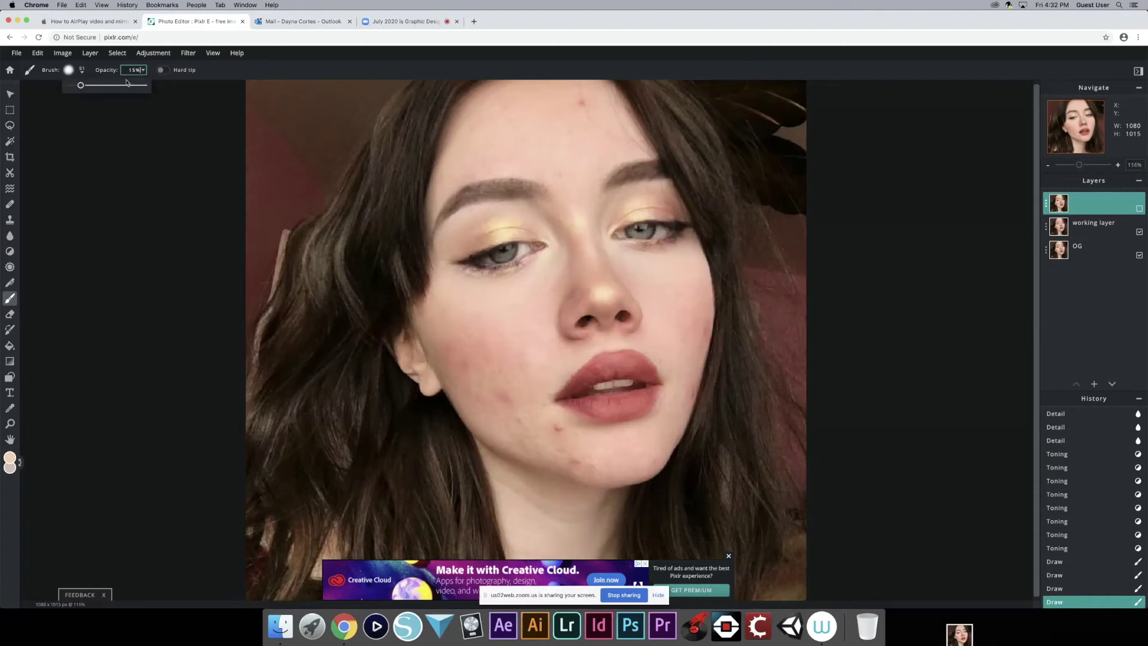
pyautogui.moveTo(82, 87); pyautogui.dragTo(147, 87)
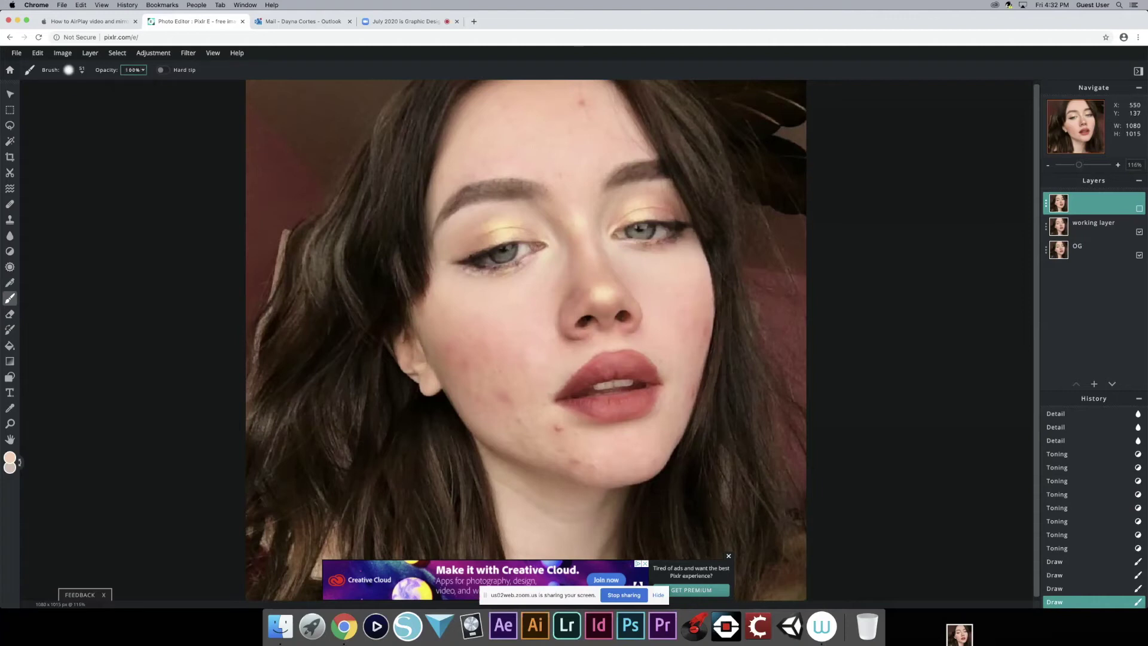
pyautogui.moveTo(554, 166); pyautogui.dragTo(576, 225)
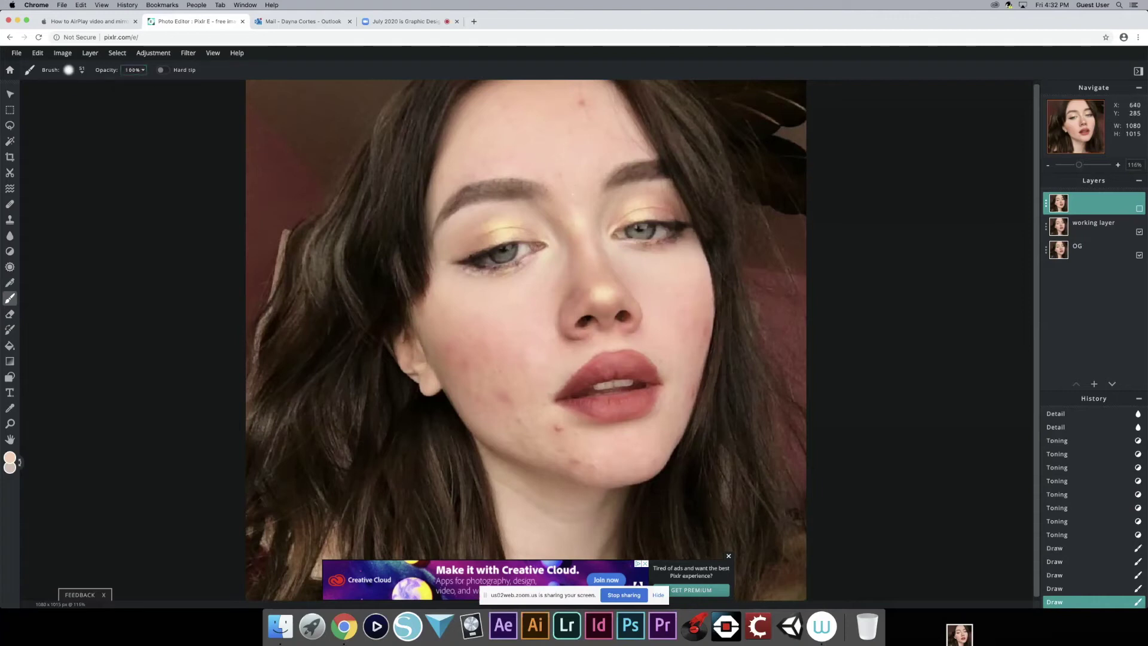
# - Select the working layer and paint the sampled skin tone at full opacity over the blemishes on the lower cheek and chin
pyautogui.click(1096, 237)
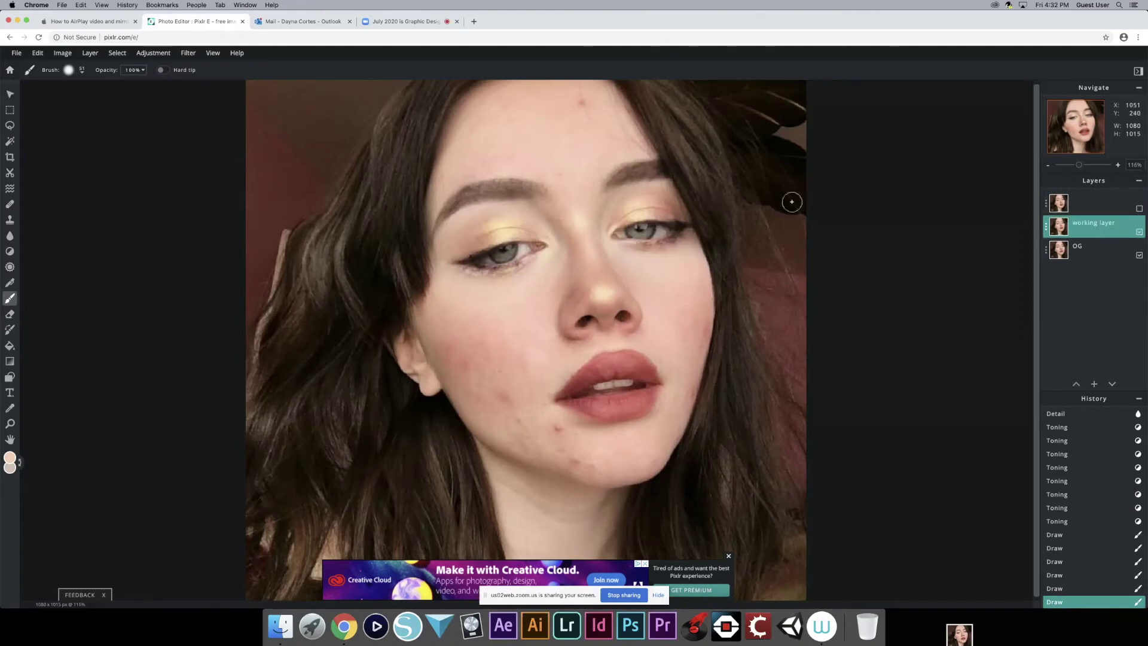
pyautogui.click(1093, 204)
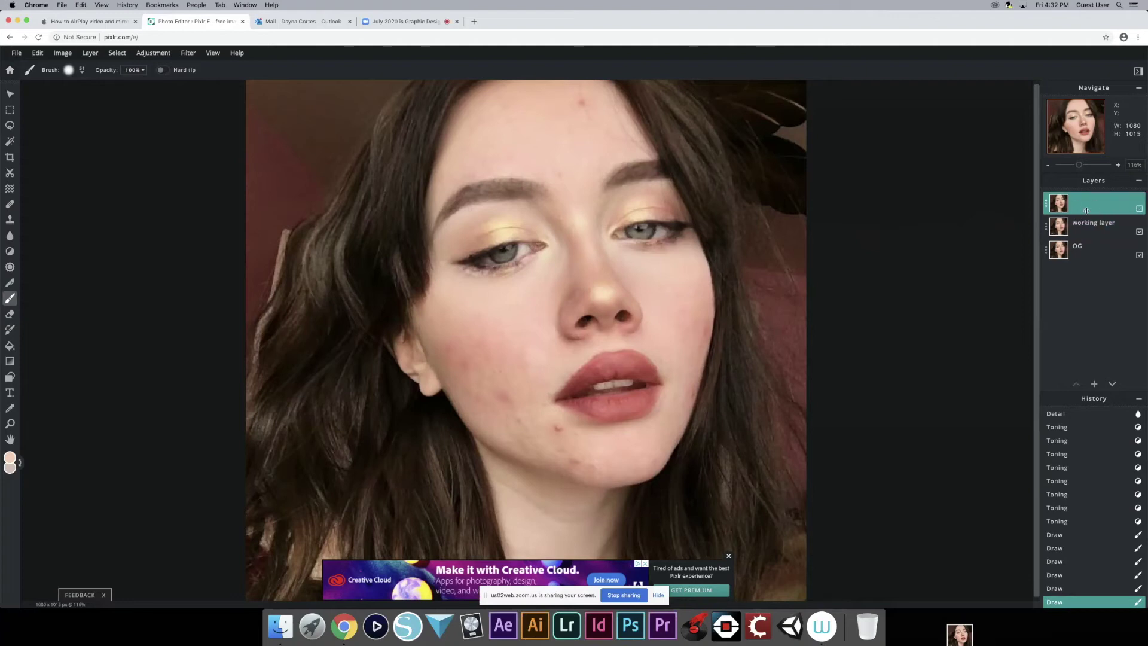
pyautogui.click(1104, 227)
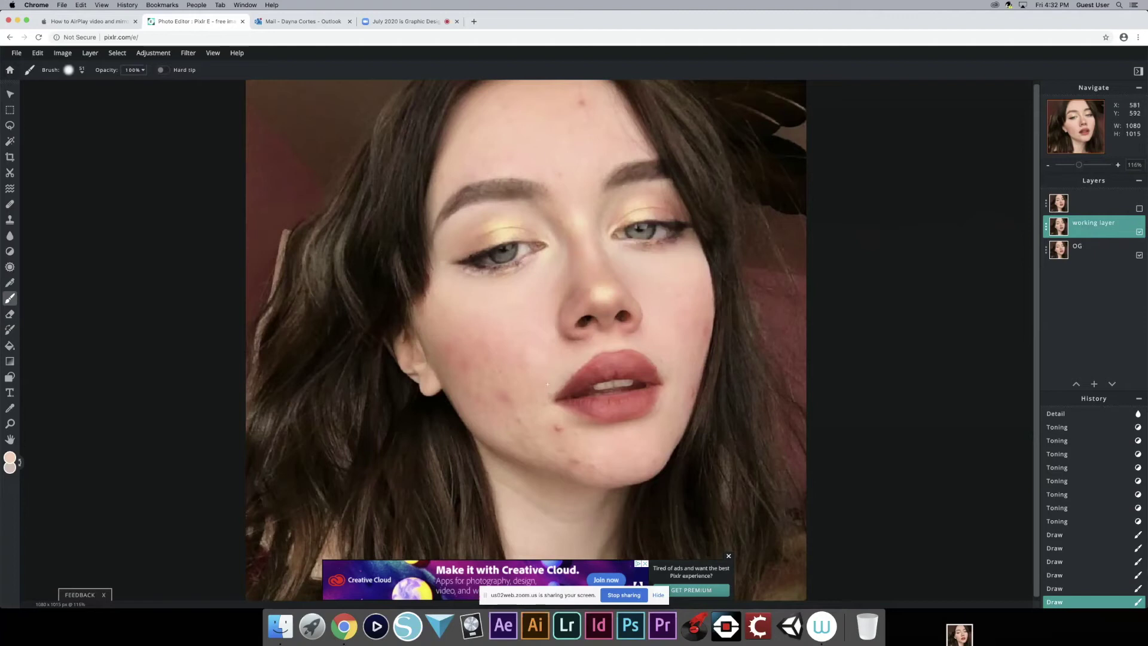
pyautogui.moveTo(549, 426)
pyautogui.mouseDown()
pyautogui.moveTo(586, 436)
pyautogui.moveTo(555, 434)
pyautogui.moveTo(542, 455)
pyautogui.moveTo(592, 464)
pyautogui.moveTo(582, 428)
pyautogui.mouseUp()
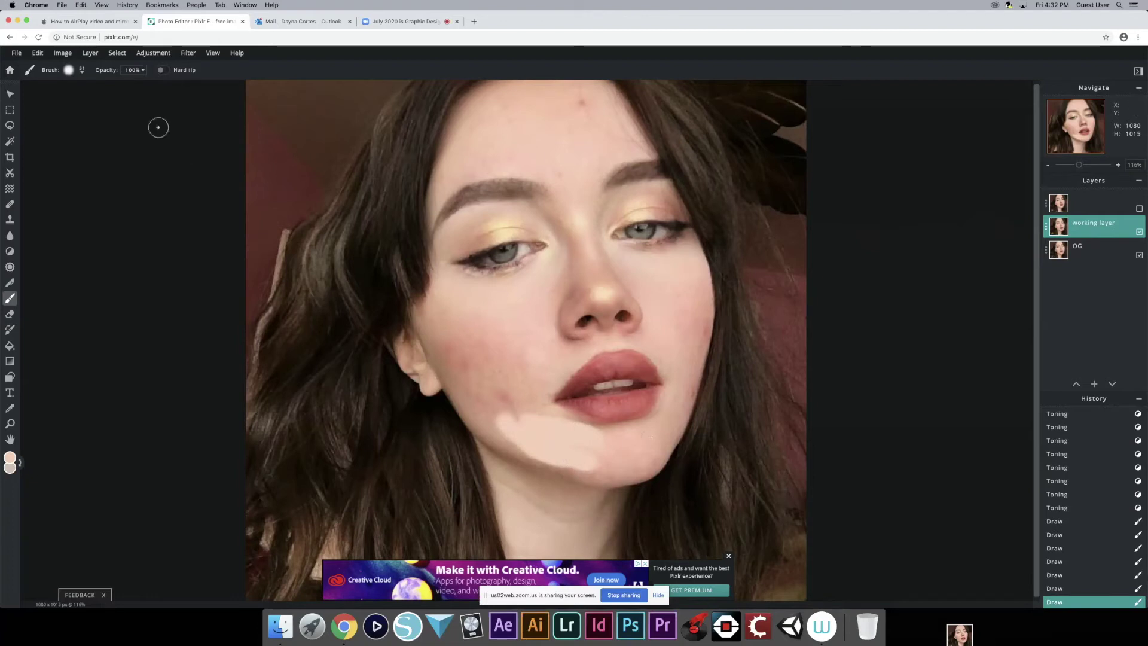
# - Brush over the reddened cheek at 35% opacity, and undo both strokes on the working layer
pyautogui.click(143, 72)
pyautogui.moveTo(144, 86); pyautogui.dragTo(96, 87)
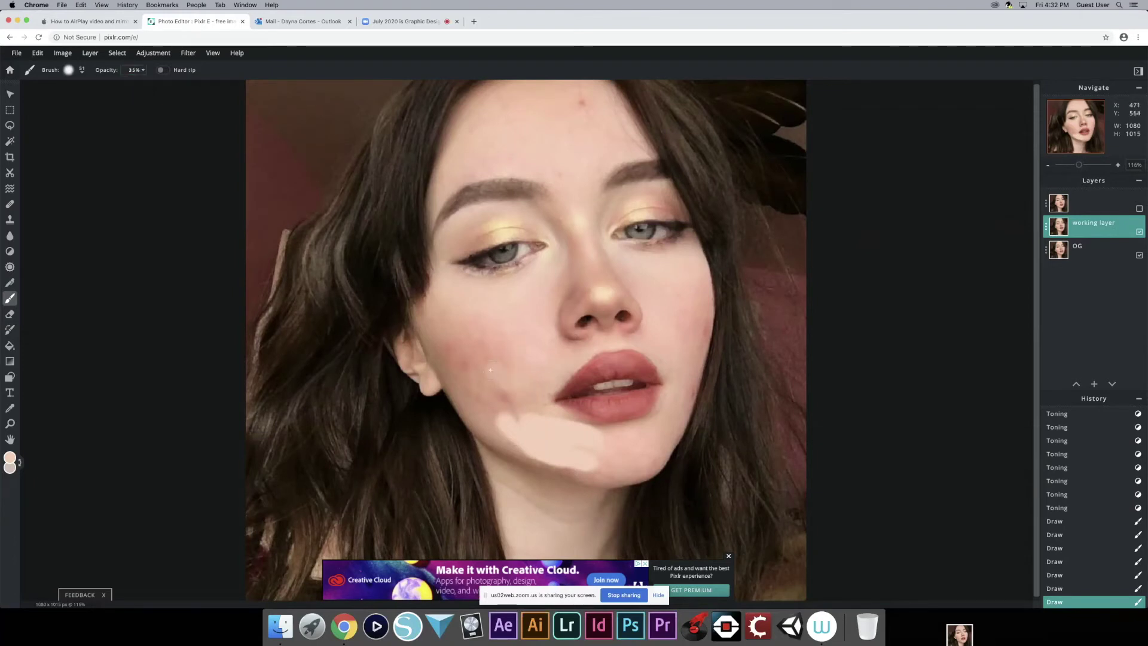
pyautogui.moveTo(516, 351); pyautogui.dragTo(494, 354)
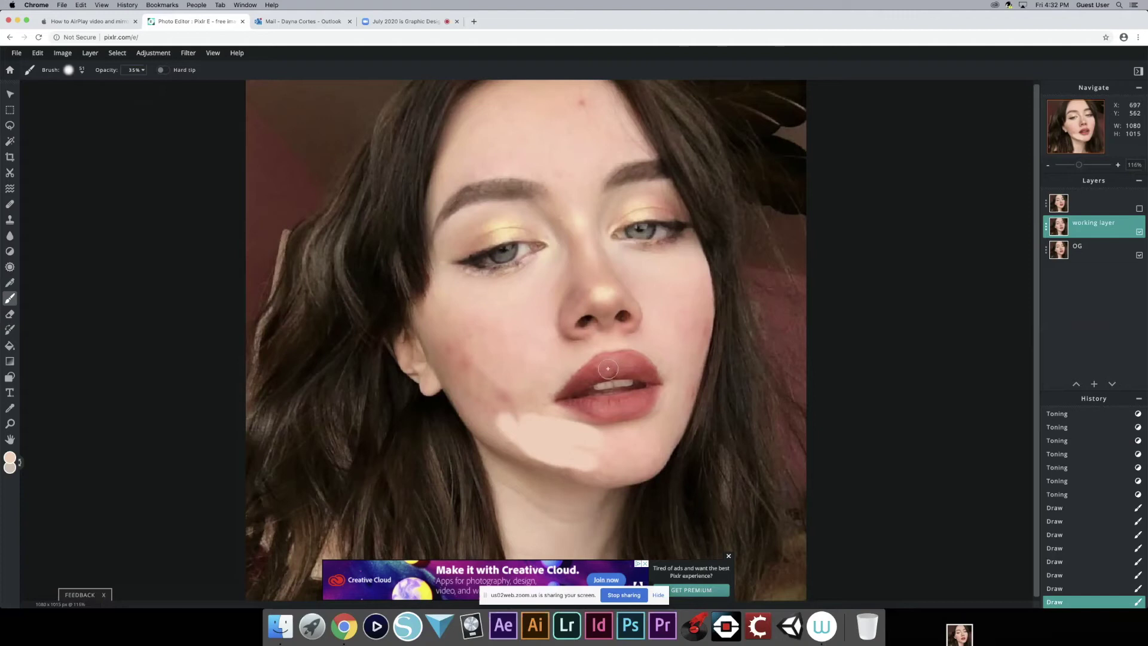
pyautogui.press('super+z')
pyautogui.press('super+z')
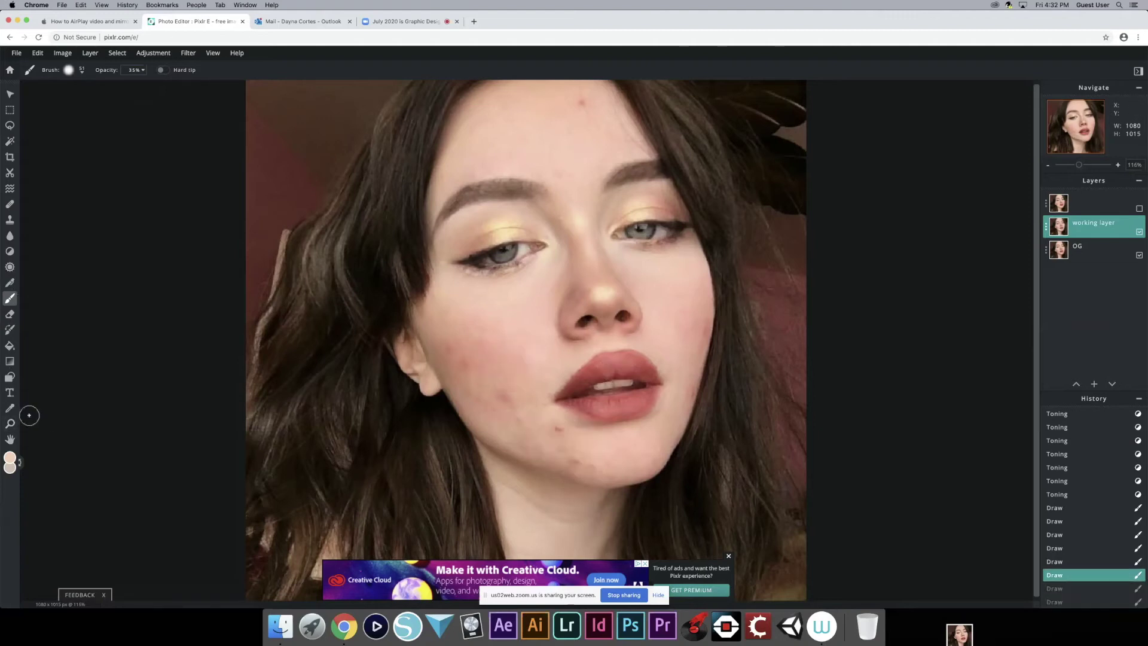
# - Try the Zoom and Hand tools to inspect the lower face closely and the whole portrait
pyautogui.click(10, 423)
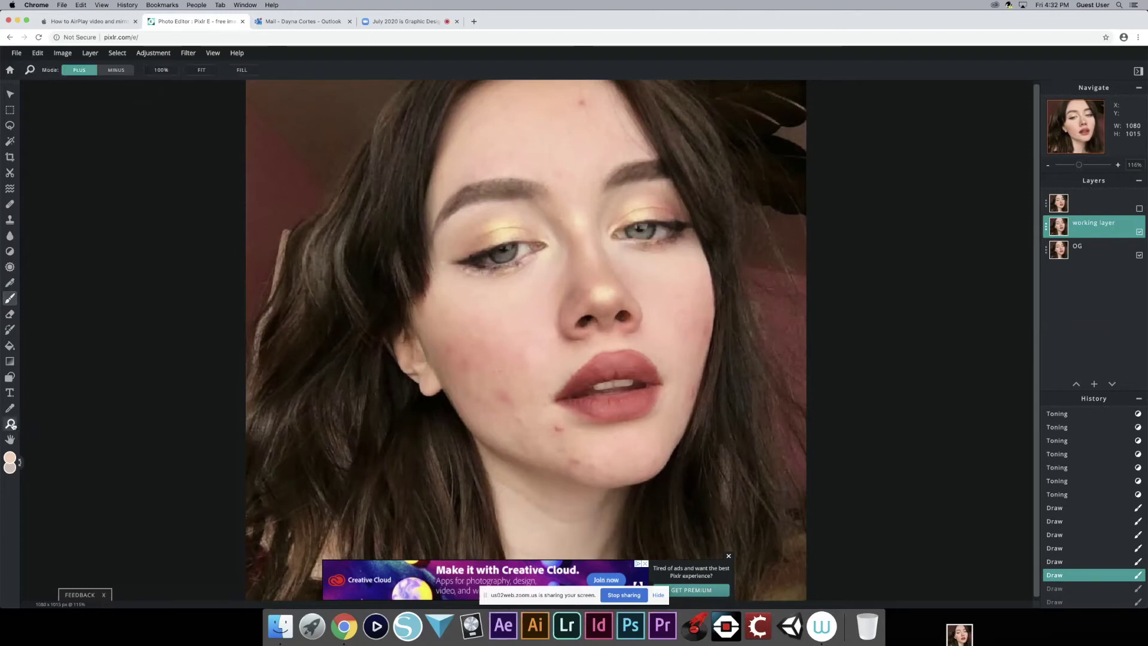
pyautogui.click(417, 380)
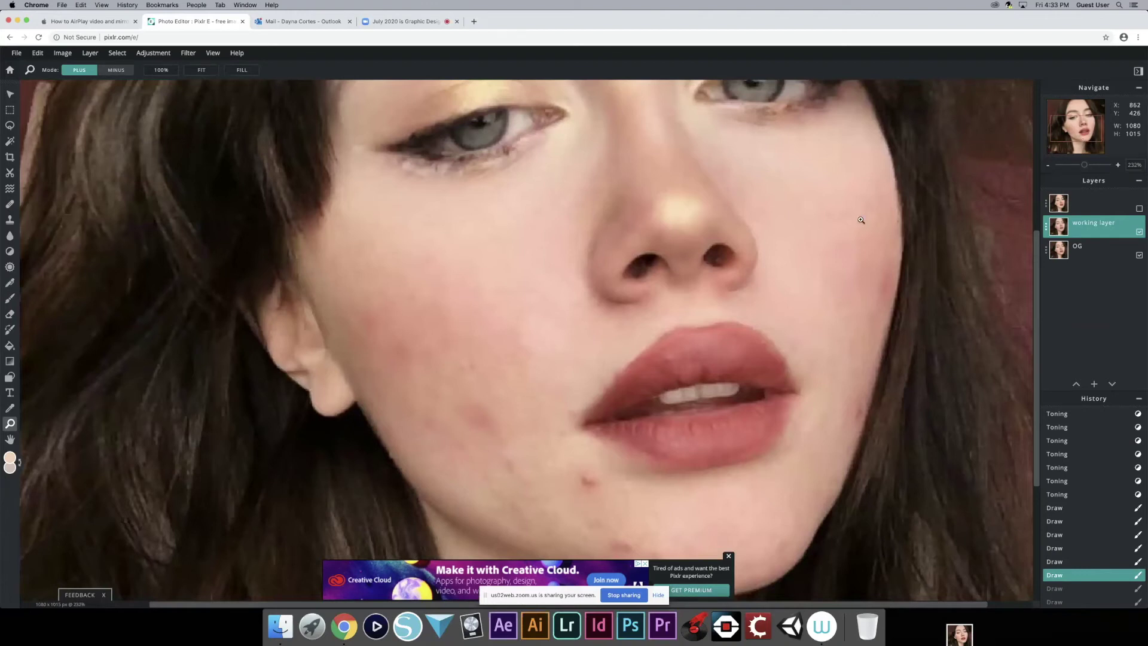
pyautogui.scroll(-6, 861, 220)
pyautogui.scroll(2, 598, 314)
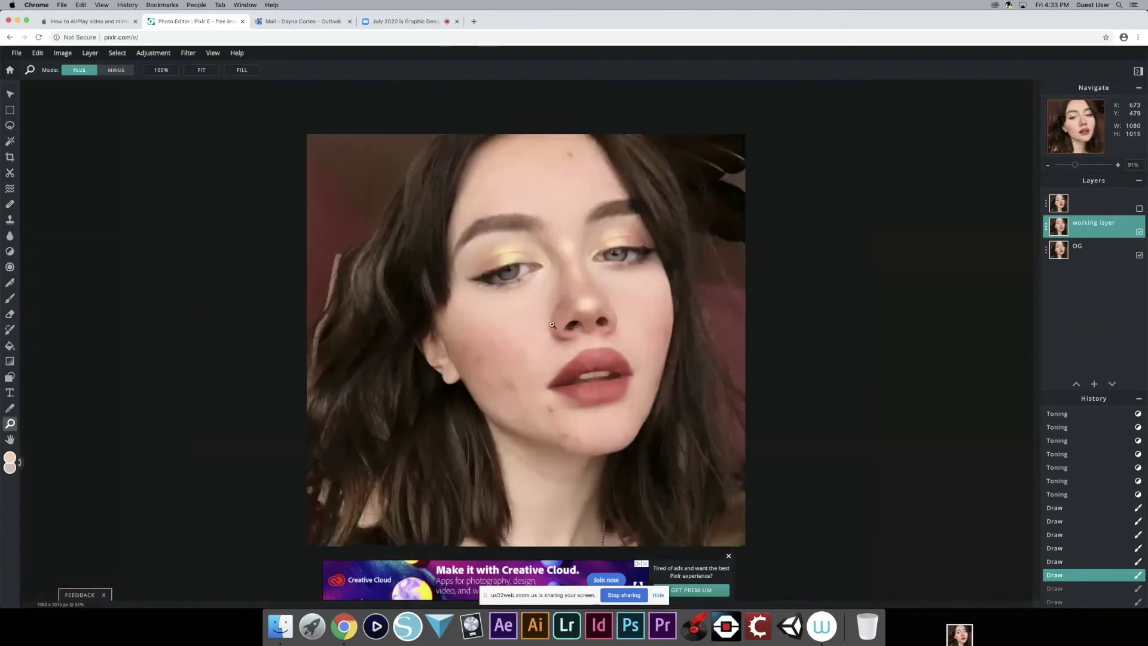
pyautogui.click(9, 441)
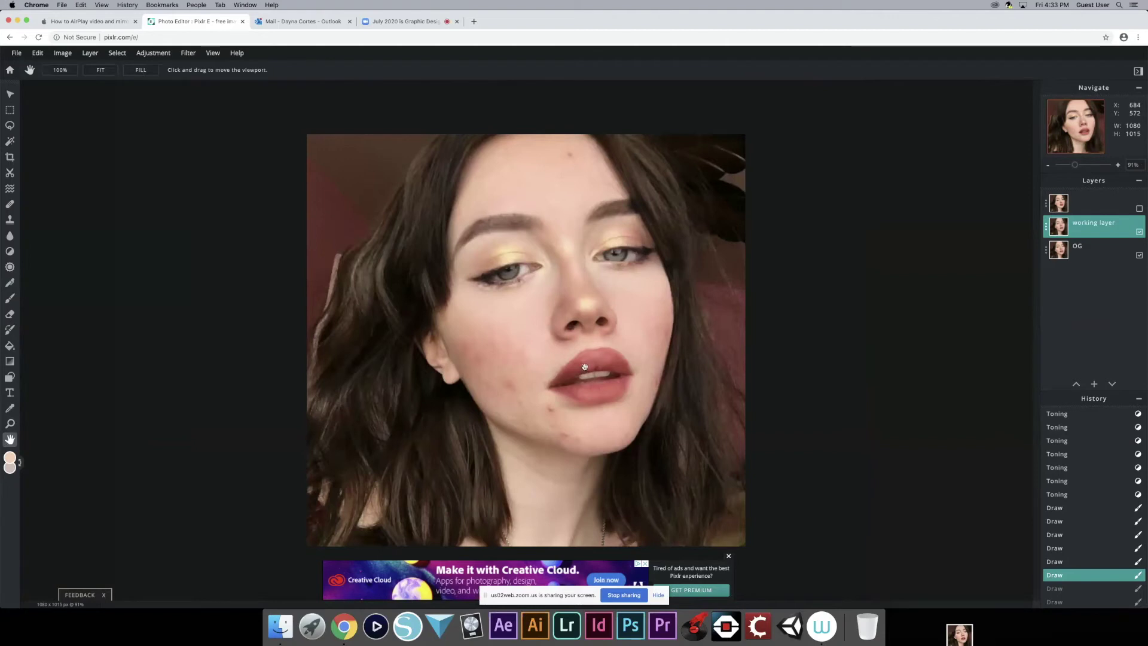
pyautogui.scroll(5, 585, 367)
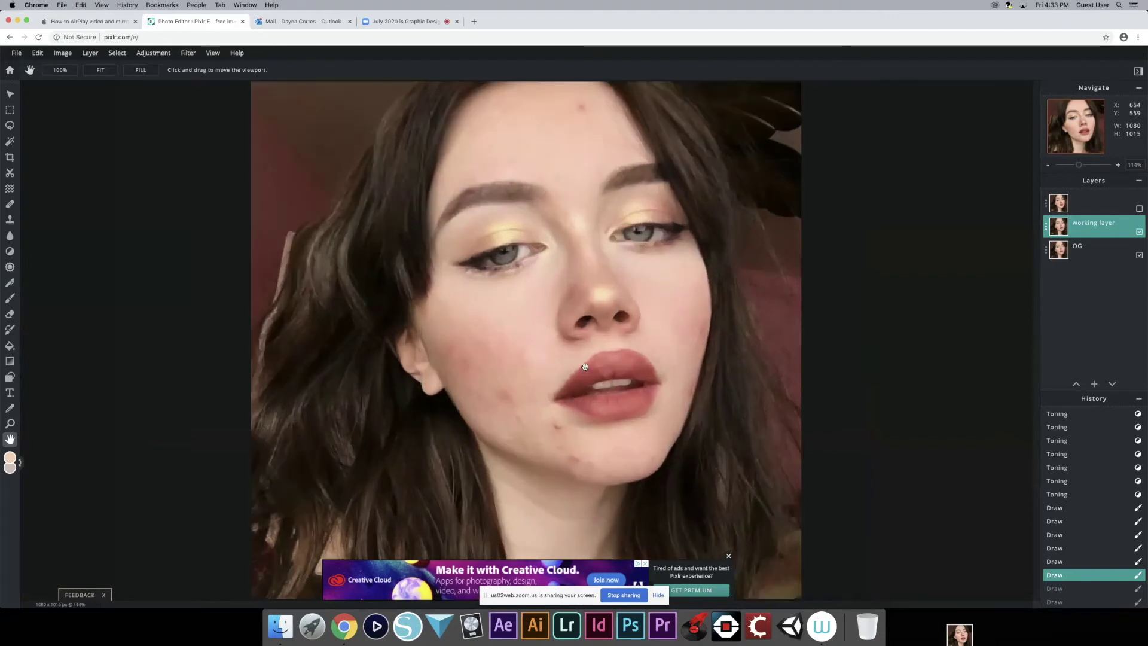
pyautogui.scroll(2, 585, 367)
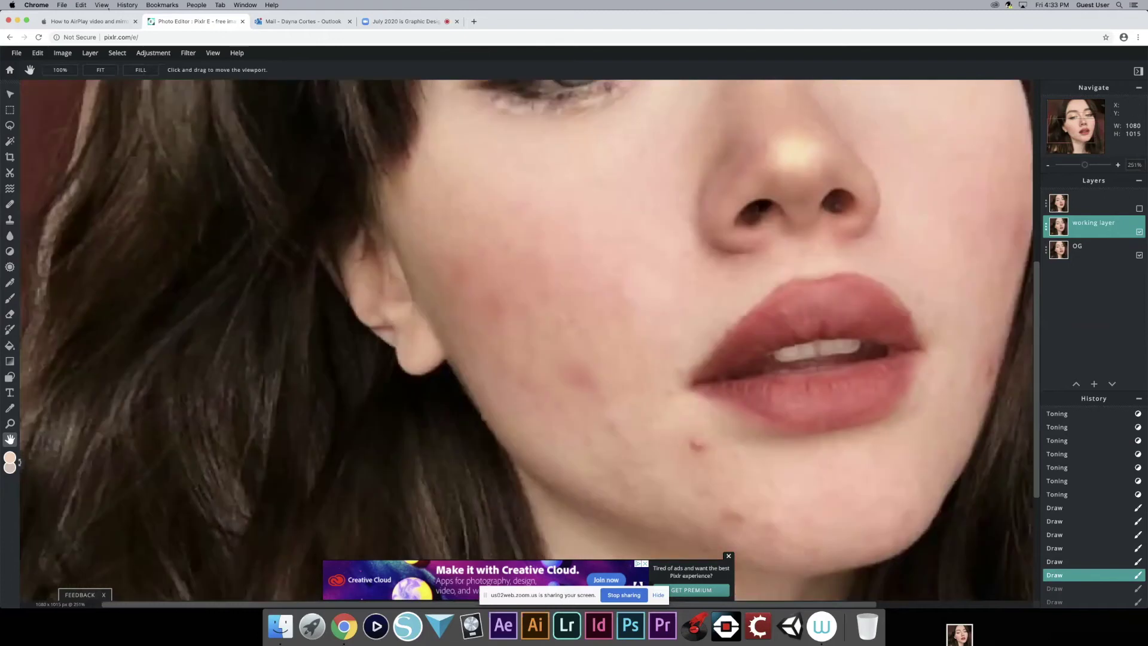
# - Activate the Arrange tool and examine the cheek up close and the full portrait on the working layer
pyautogui.click(10, 94)
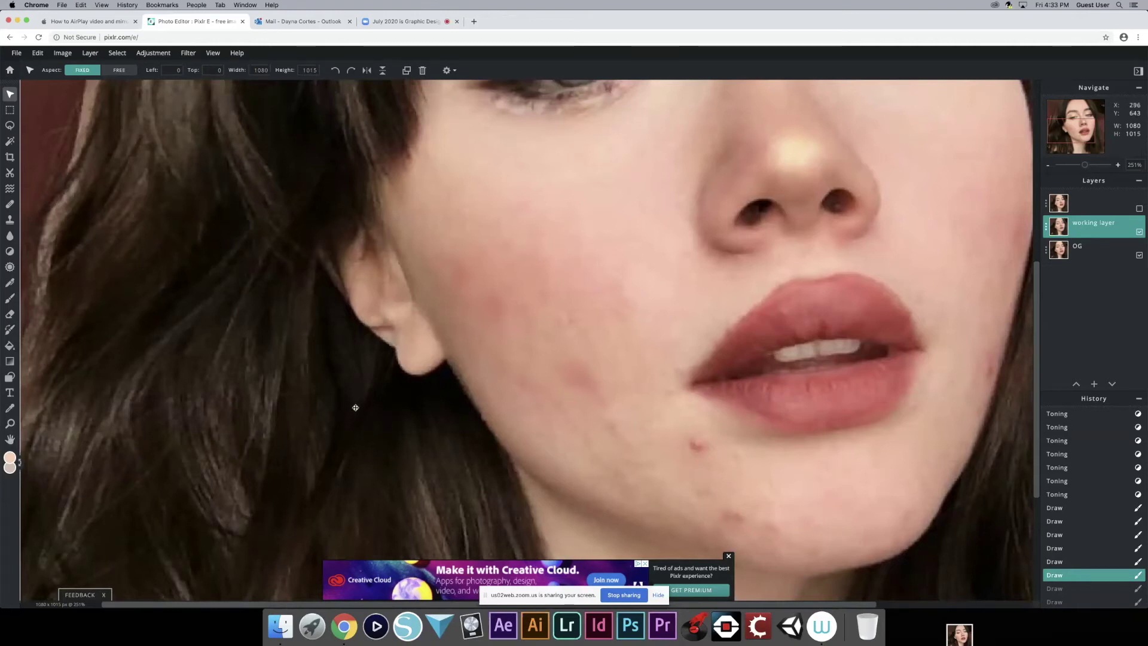
pyautogui.moveTo(531, 263); pyautogui.dragTo(522, 273)
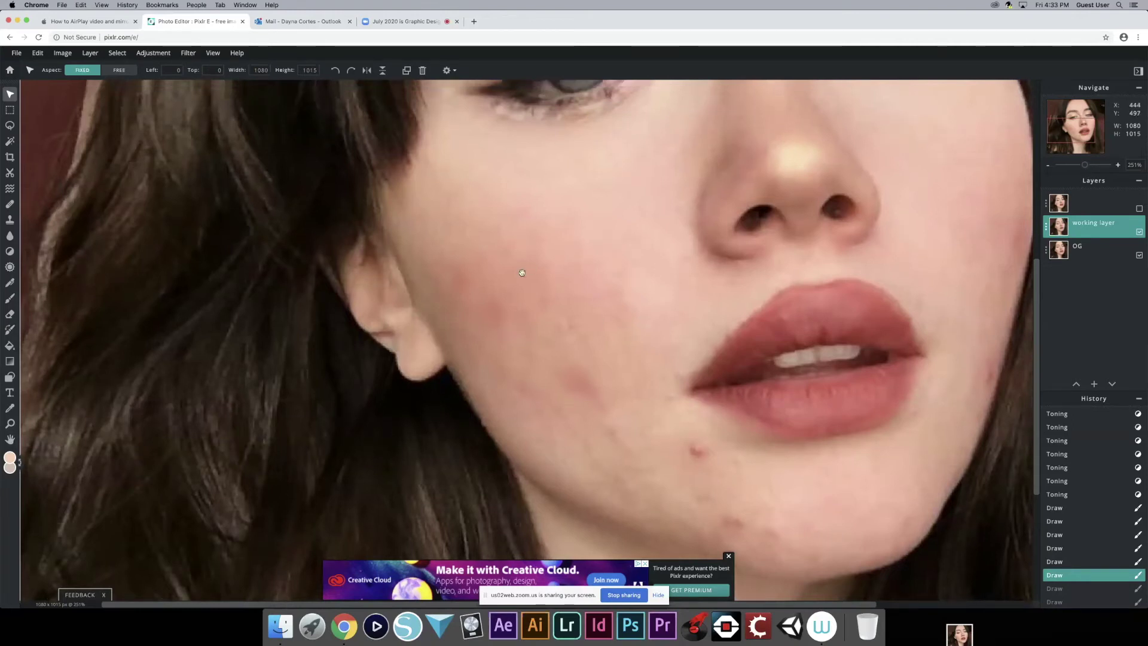
pyautogui.scroll(3, 523, 273)
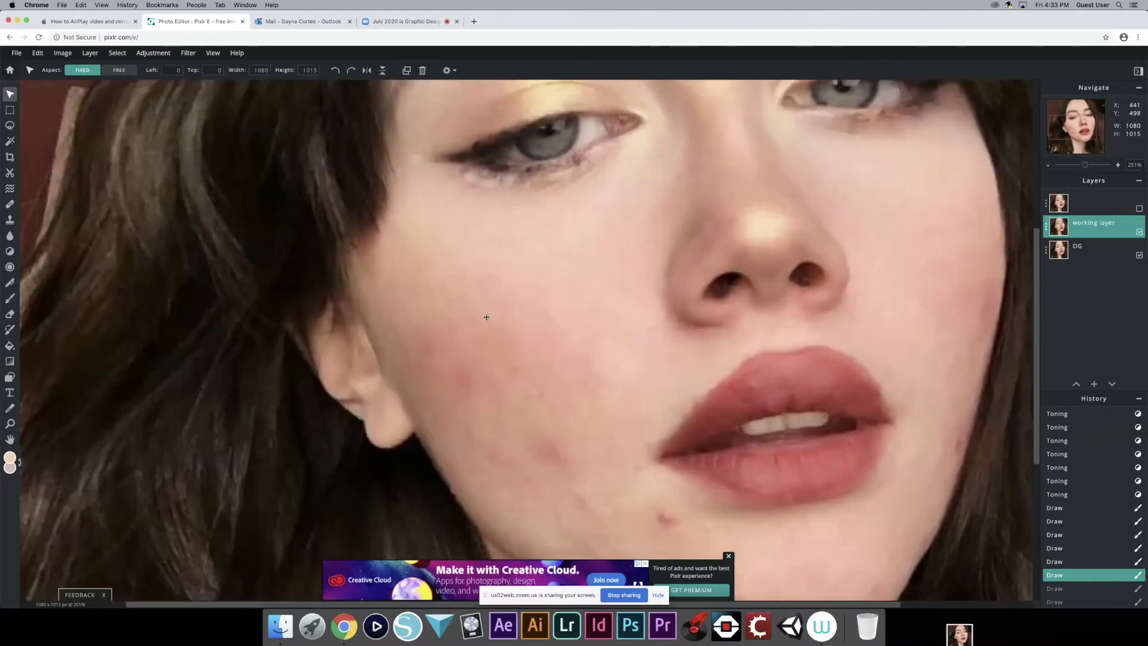
pyautogui.scroll(-10, 516, 321)
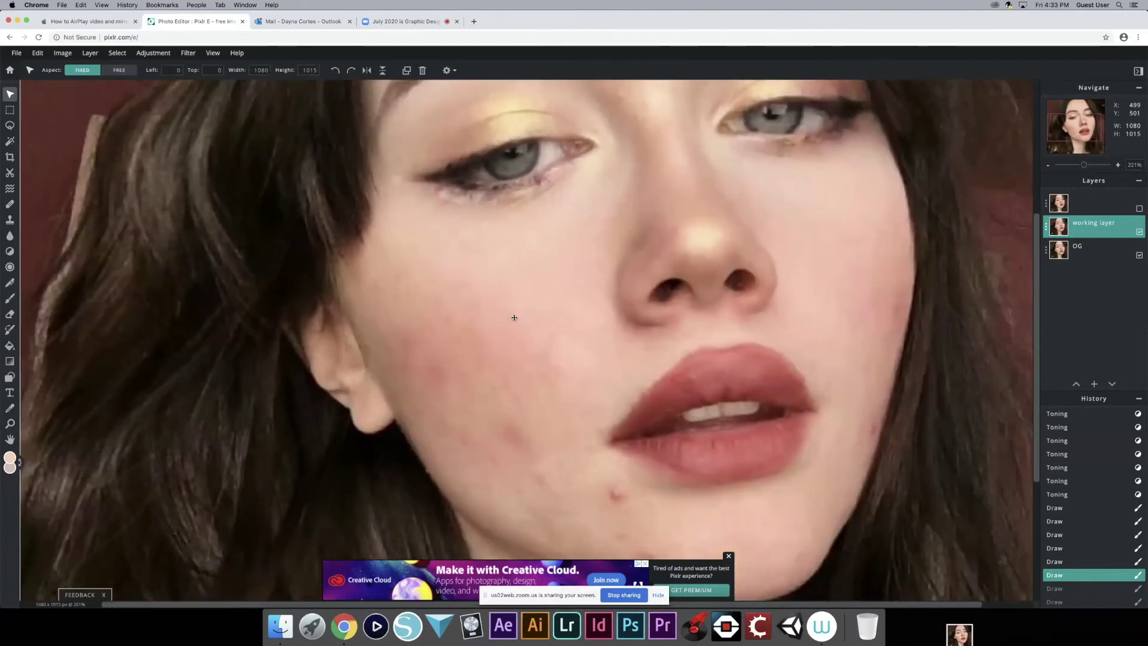
pyautogui.scroll(2, 514, 313)
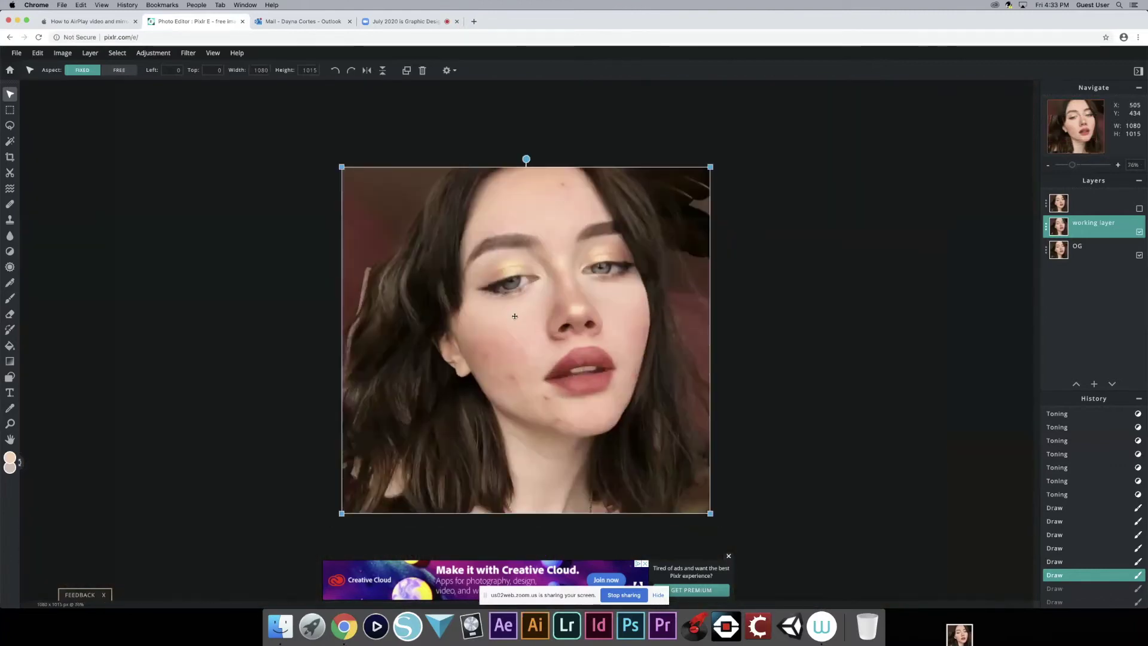
pyautogui.scroll(4, 514, 315)
pyautogui.scroll(-2, 723, 246)
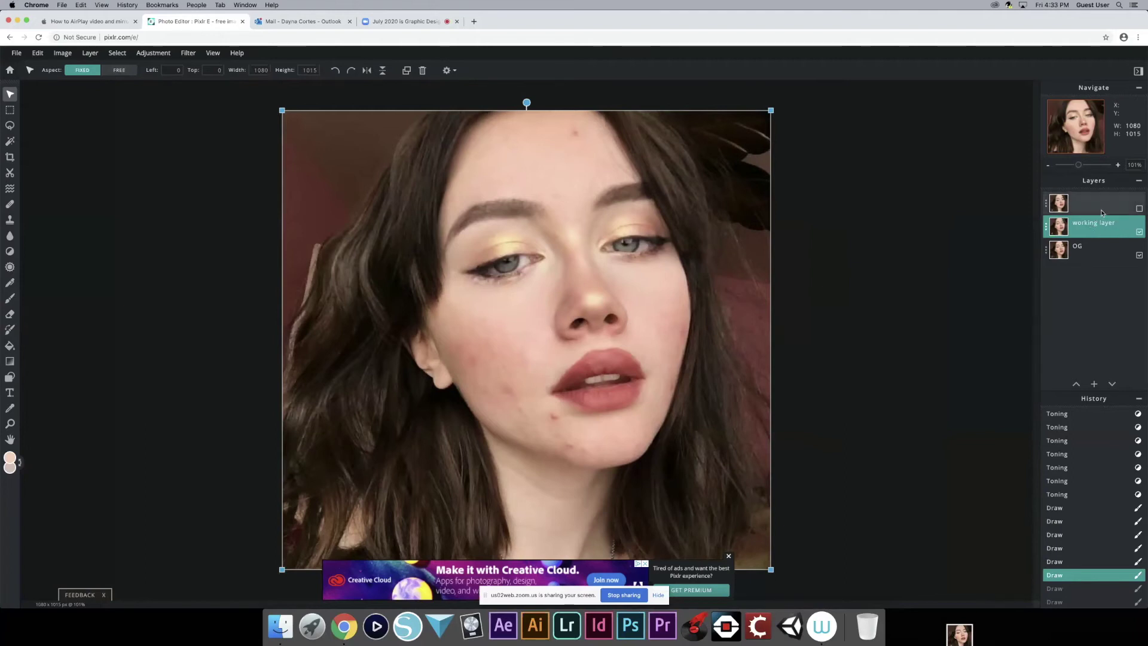
# - Preview the unnamed top layer with the working layer hidden, and revert the history to the second Draw entry
pyautogui.click(1139, 208)
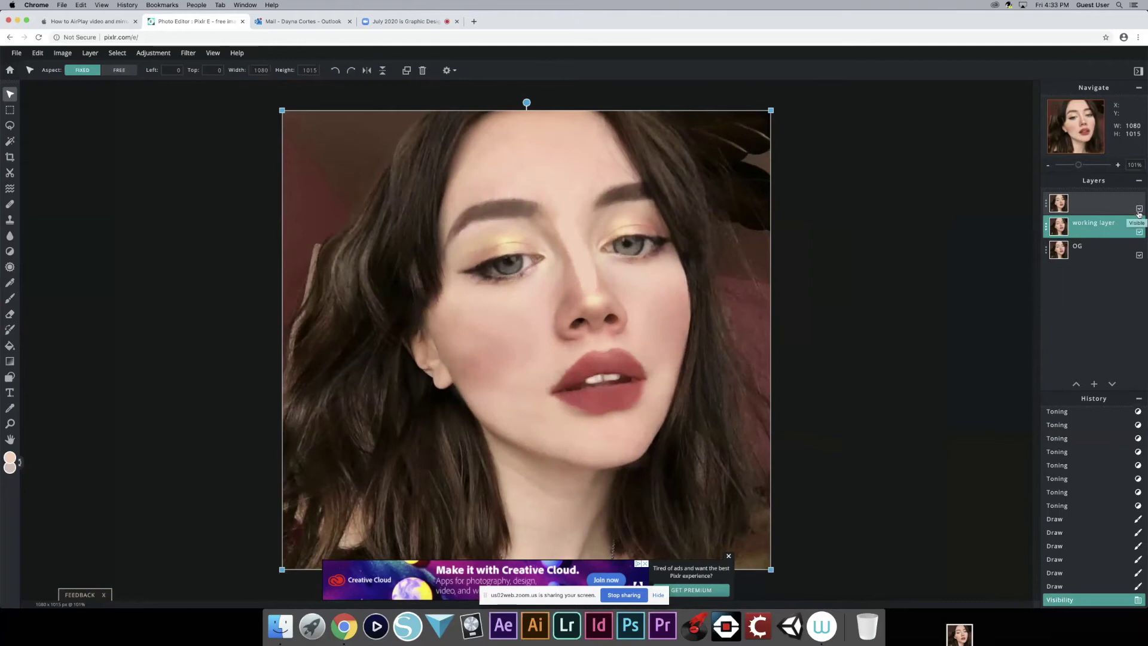
pyautogui.click(1140, 232)
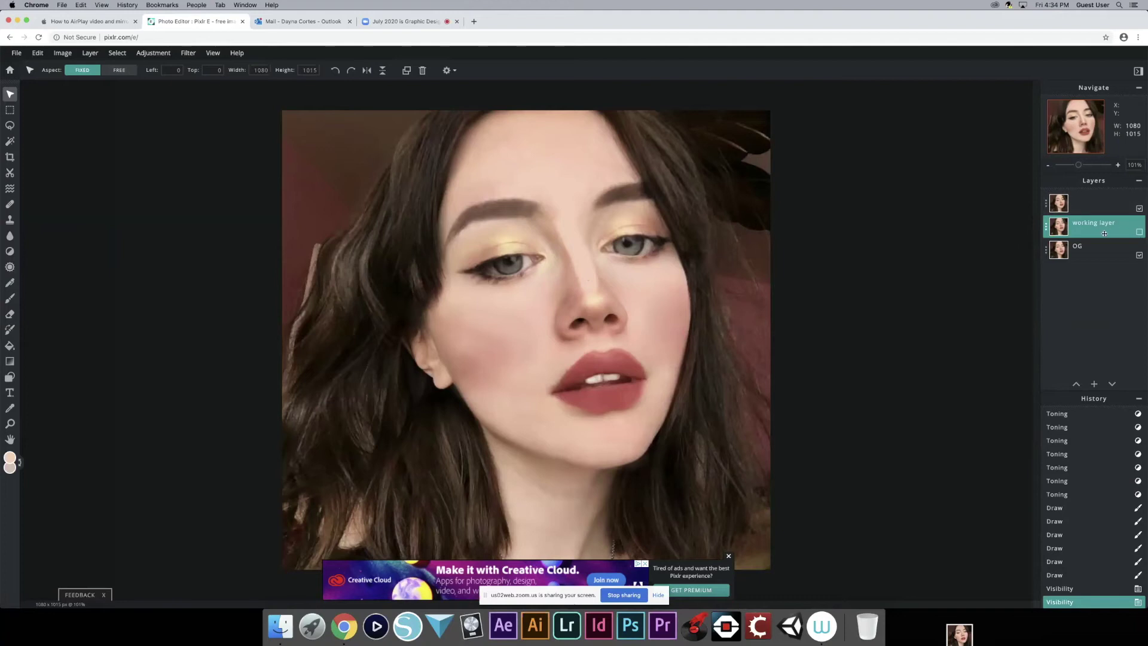
pyautogui.click(1085, 547)
pyautogui.click(1085, 521)
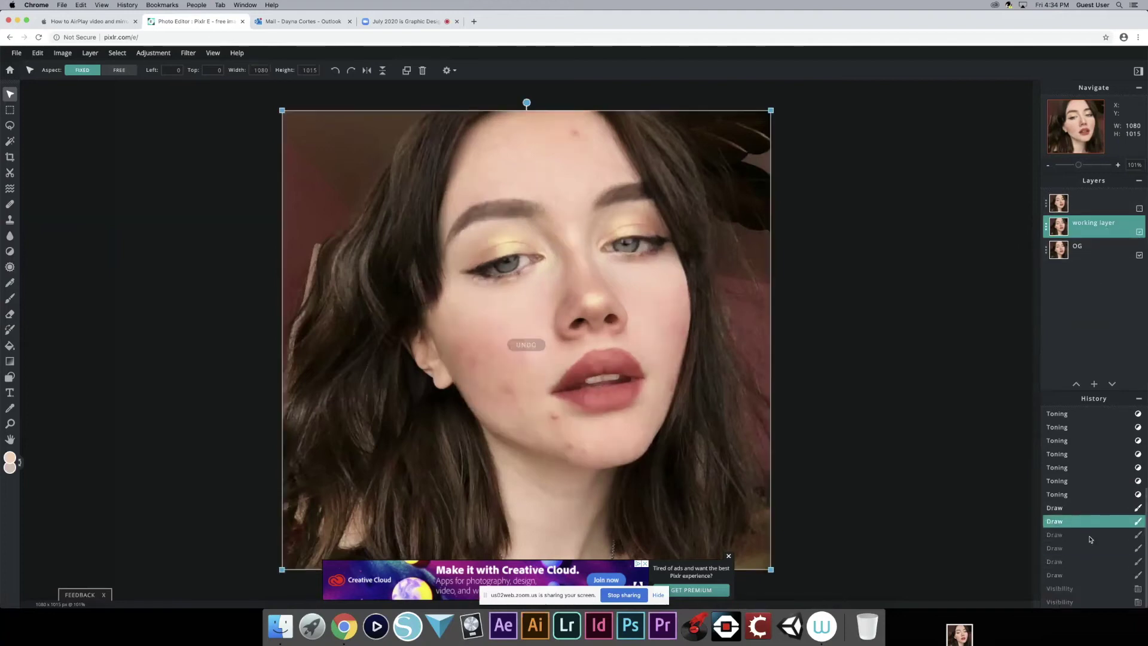
# - Select the unnamed top layer, make it visible, and hide the working layer
pyautogui.click(1117, 194)
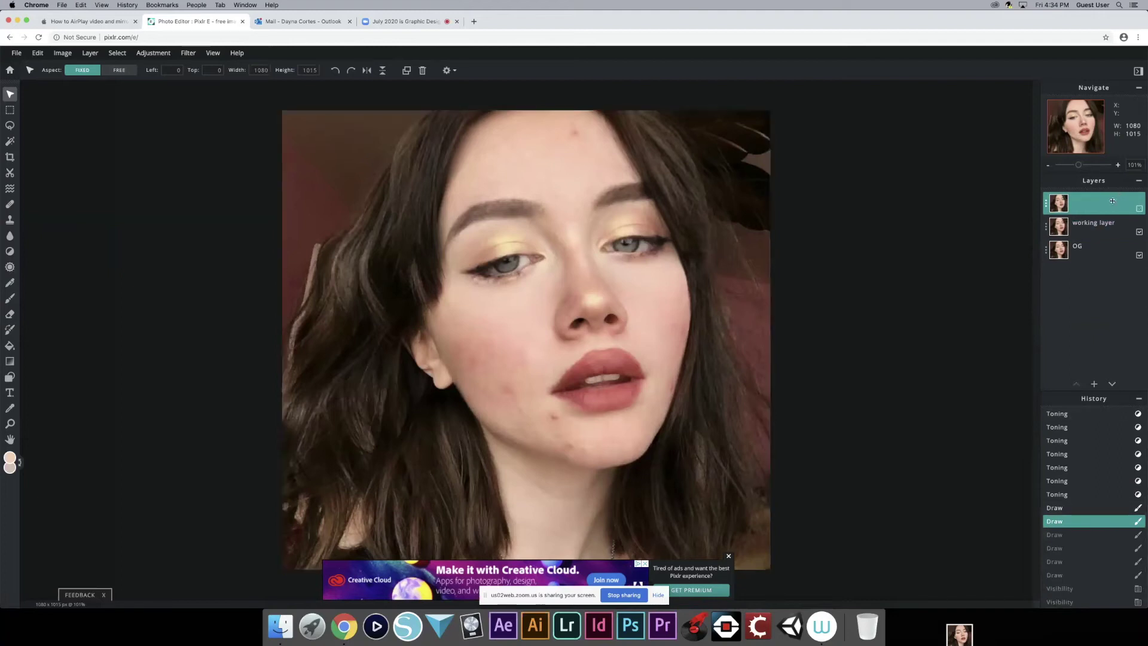
pyautogui.click(1139, 210)
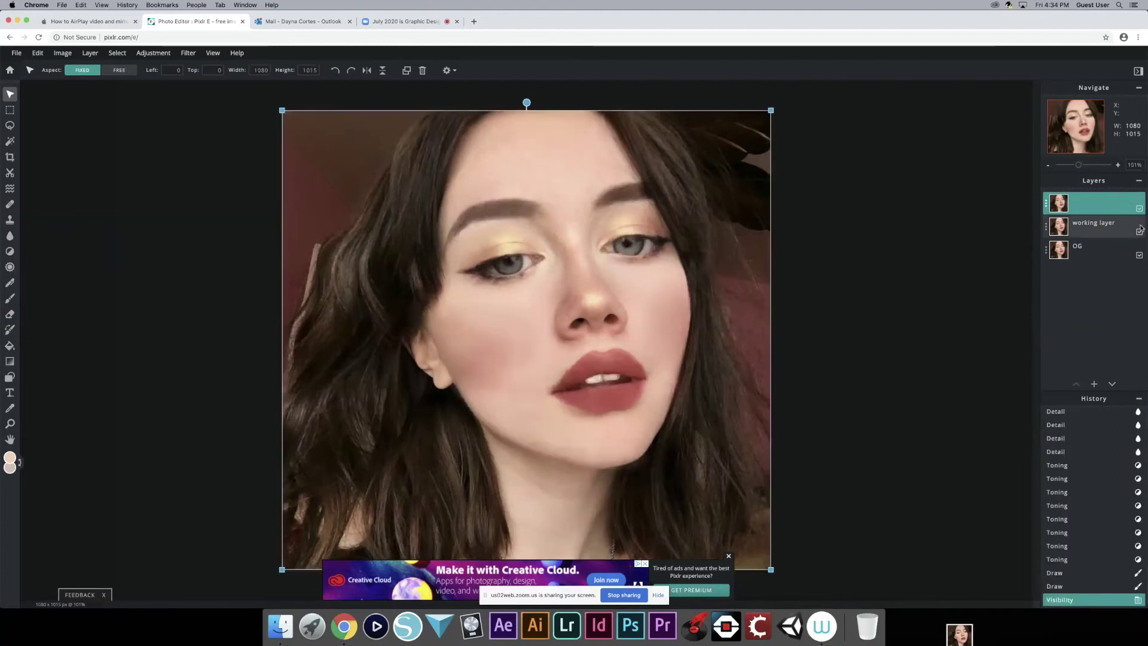
pyautogui.click(1139, 232)
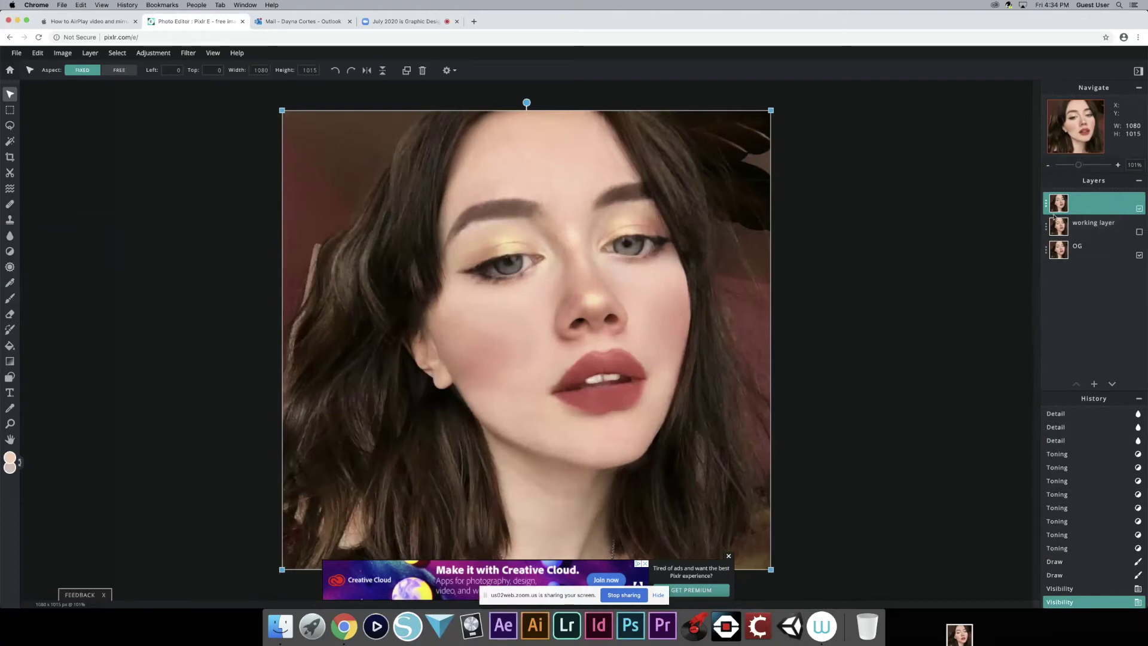
# - Toggle the top layer's visibility to compare the retouched portrait with the original, finish with it hidden, and dismiss the advertisement banner
pyautogui.click(1140, 209)
pyautogui.click(1139, 209)
pyautogui.click(1139, 209)
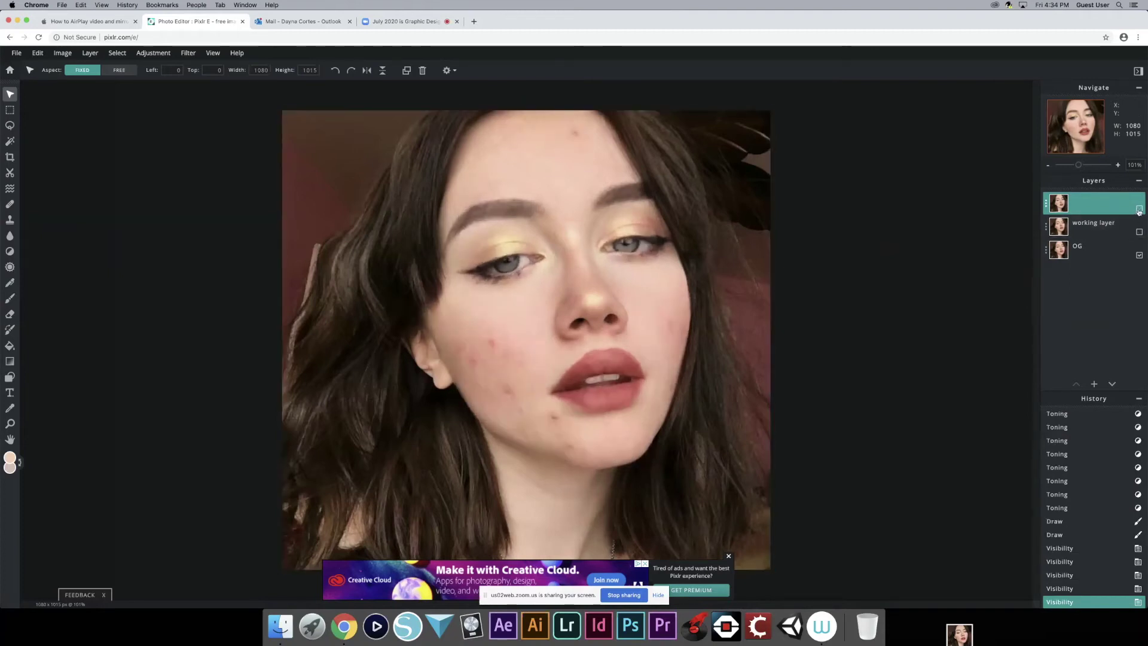
pyautogui.click(1140, 209)
pyautogui.click(1140, 209)
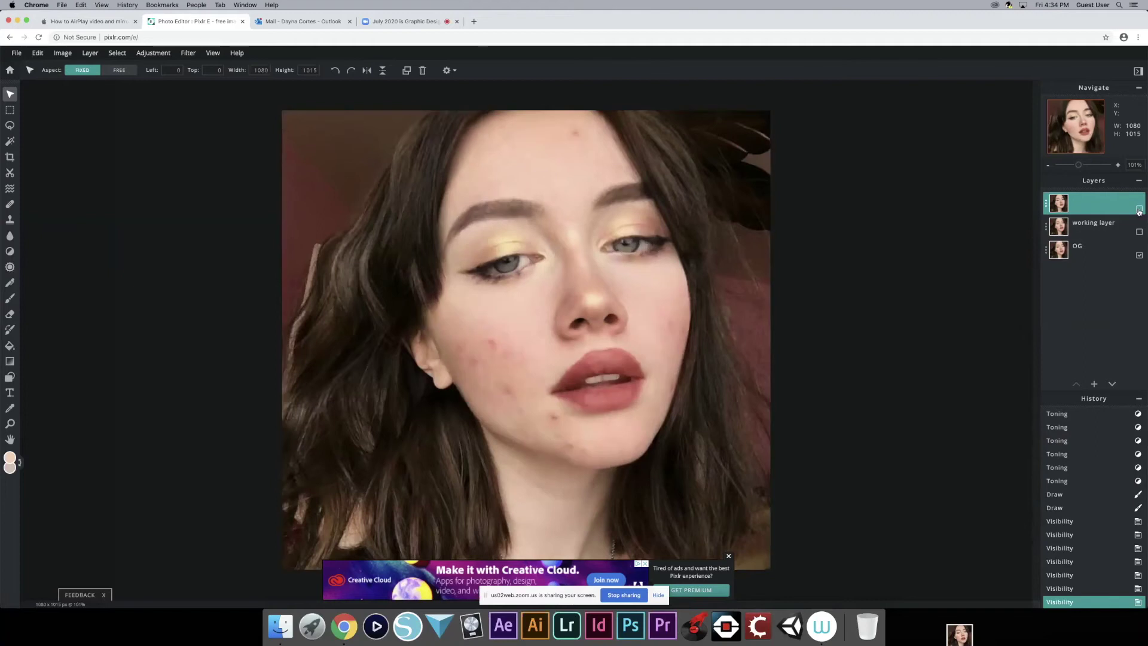
pyautogui.click(1139, 209)
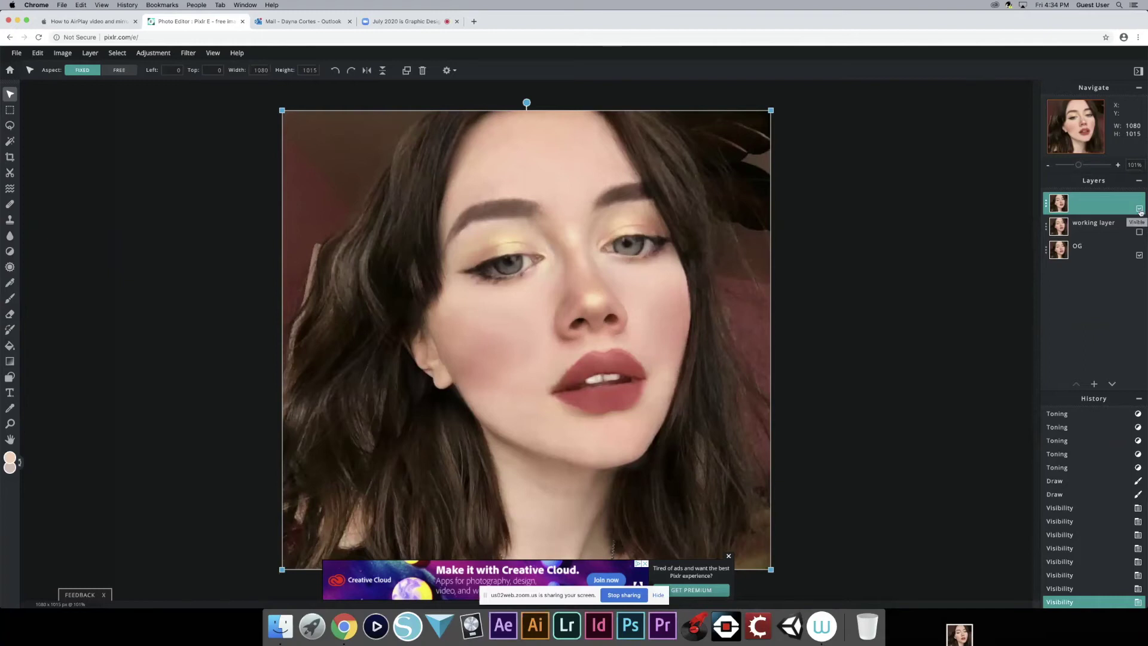
pyautogui.click(1140, 209)
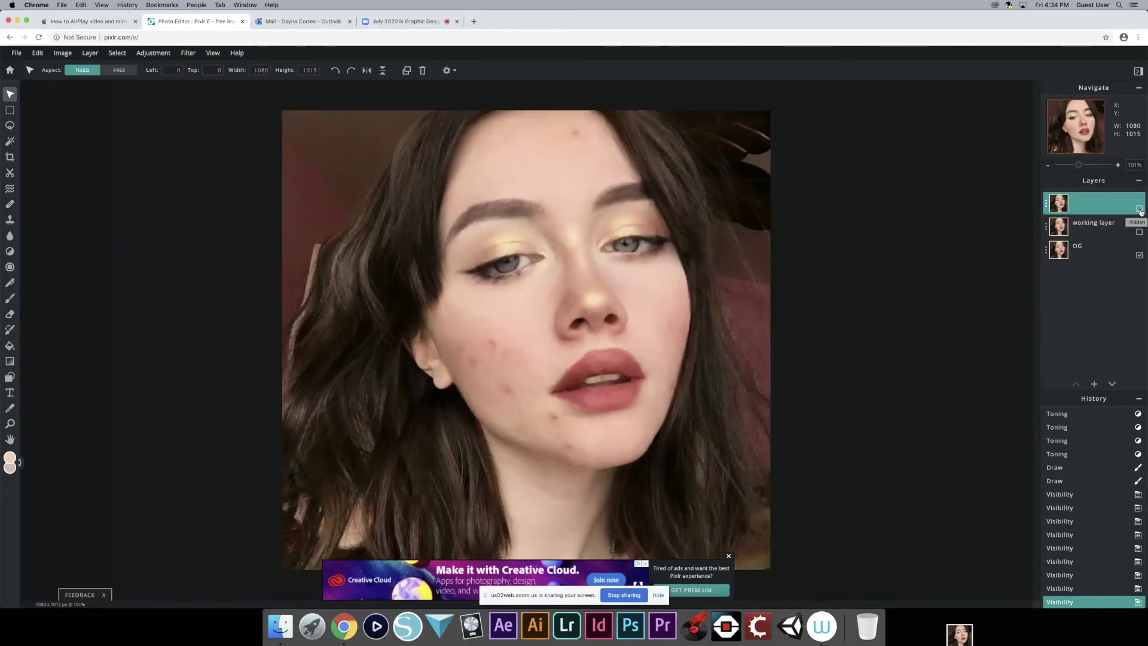
pyautogui.click(1140, 210)
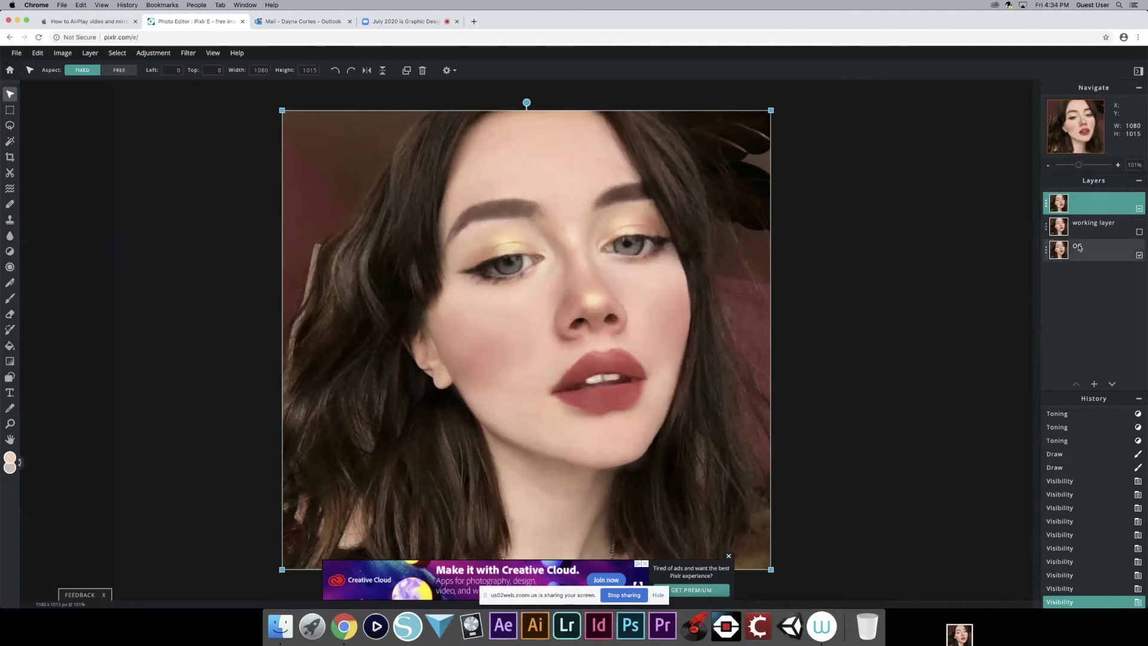
pyautogui.click(1140, 210)
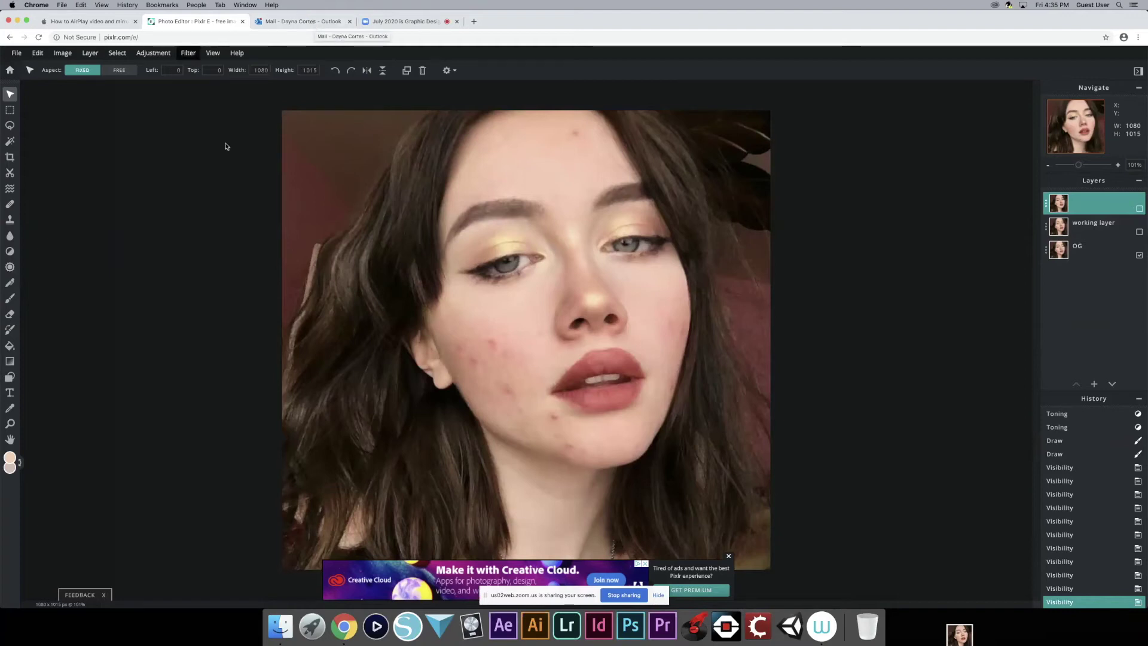
pyautogui.click(730, 558)
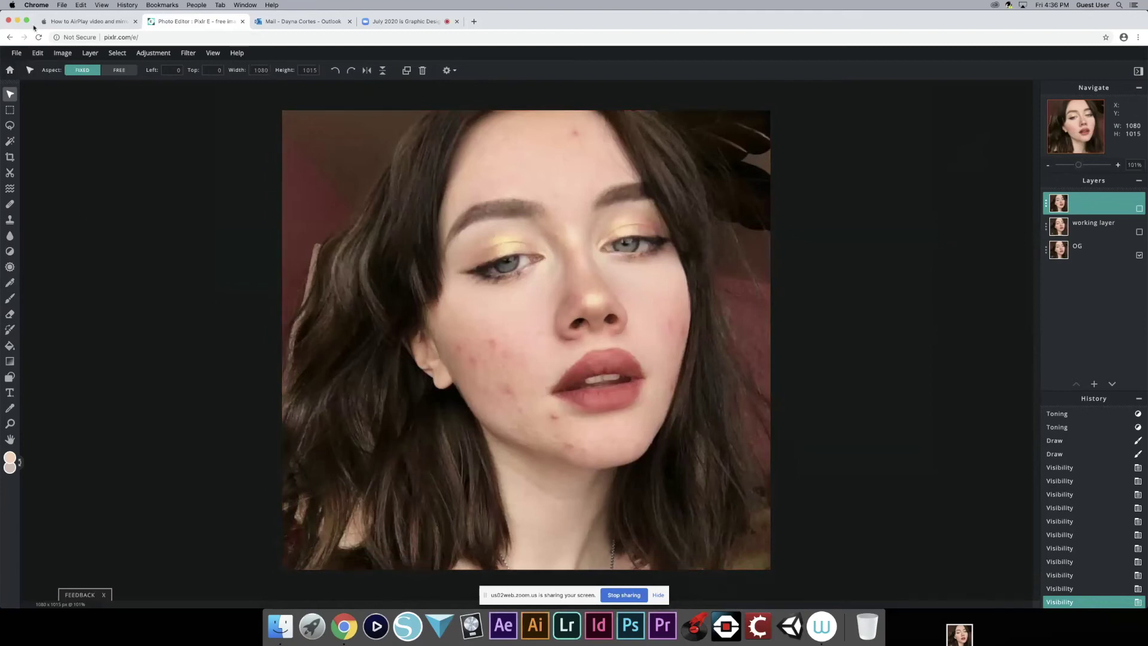
# - Start saving the portrait and try the PNG and WEBP file types before returning to JPG
pyautogui.click(16, 53)
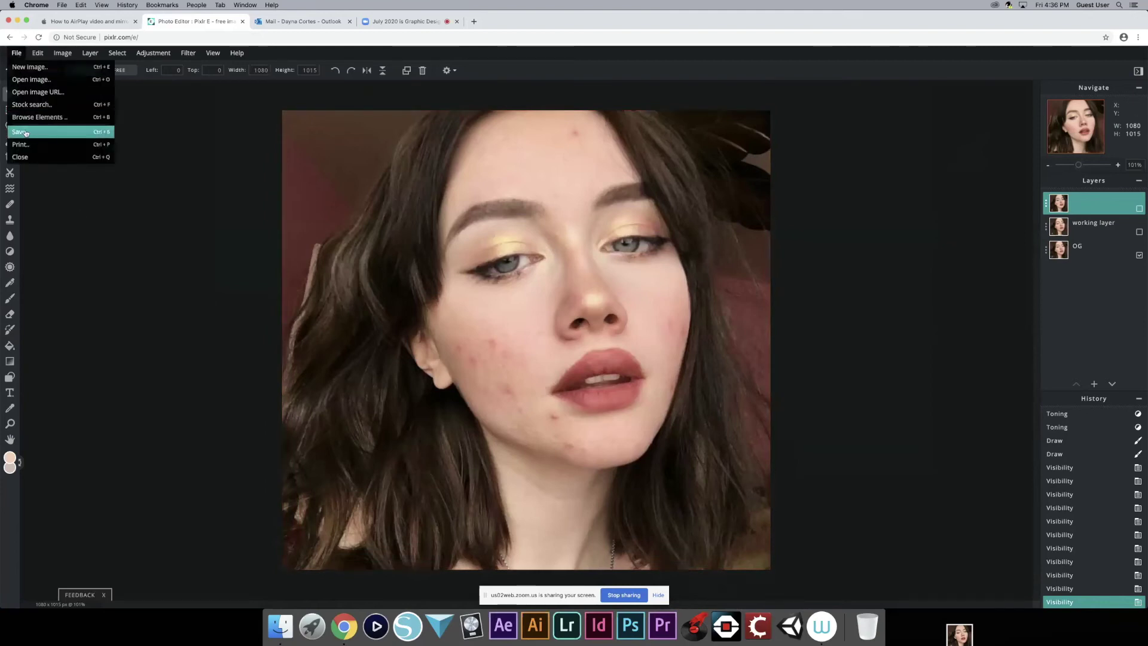
pyautogui.click(44, 133)
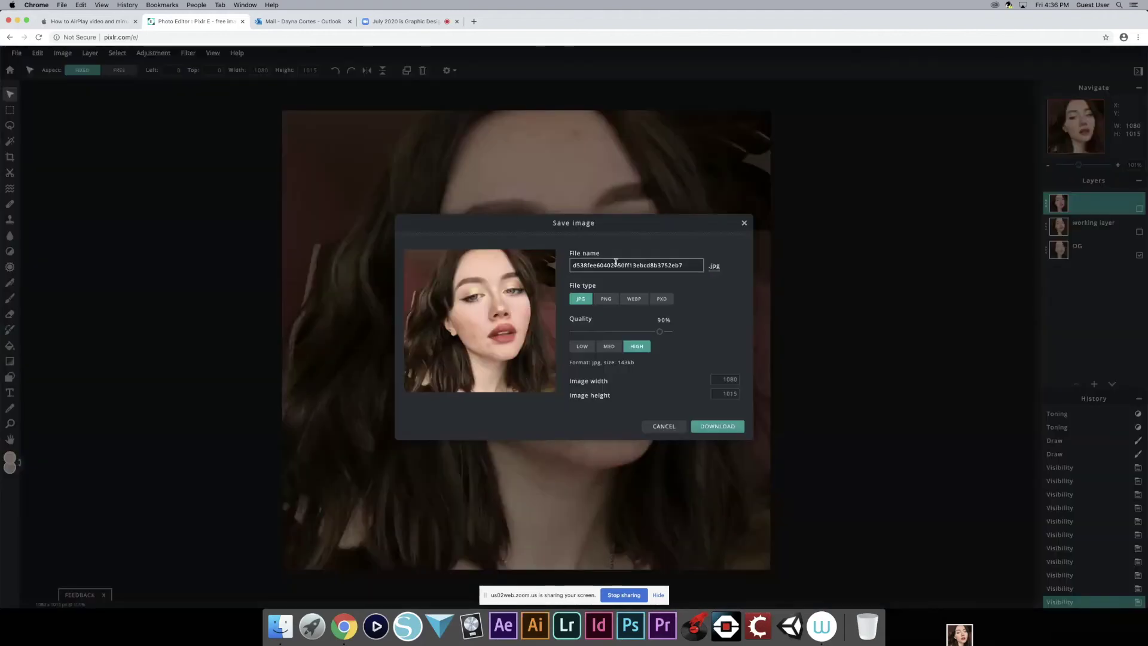
pyautogui.click(606, 300)
pyautogui.click(634, 299)
pyautogui.click(581, 301)
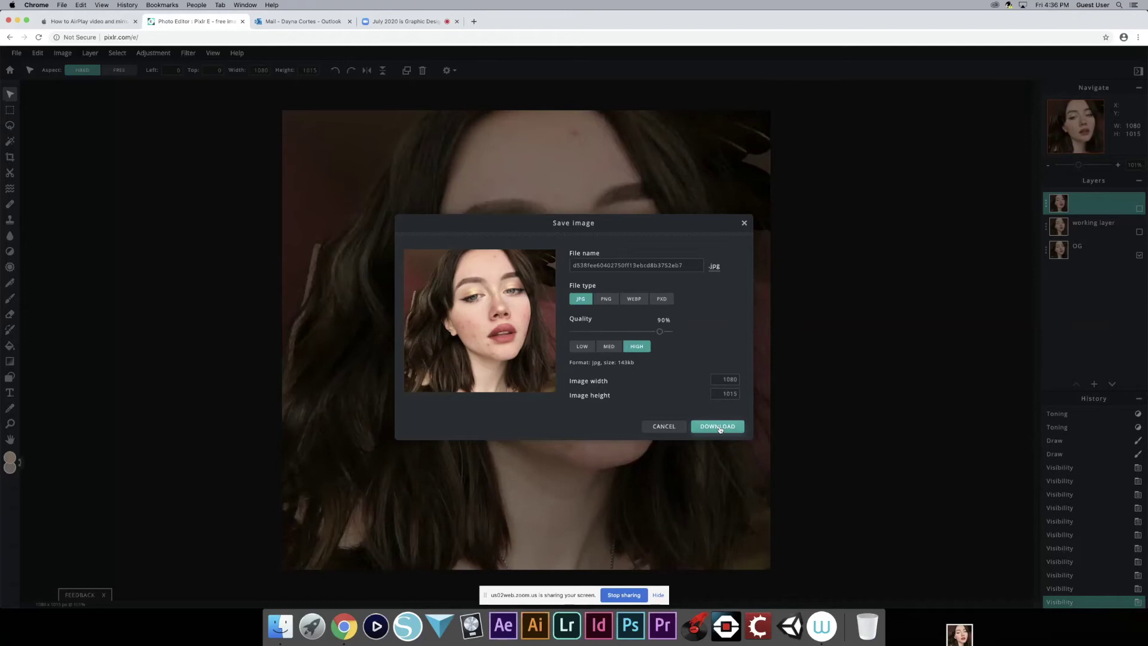
# - Try the file name "Pretty girl" for the saved image, erase most of it, and cancel the save
pyautogui.moveTo(688, 265); pyautogui.dragTo(569, 264)
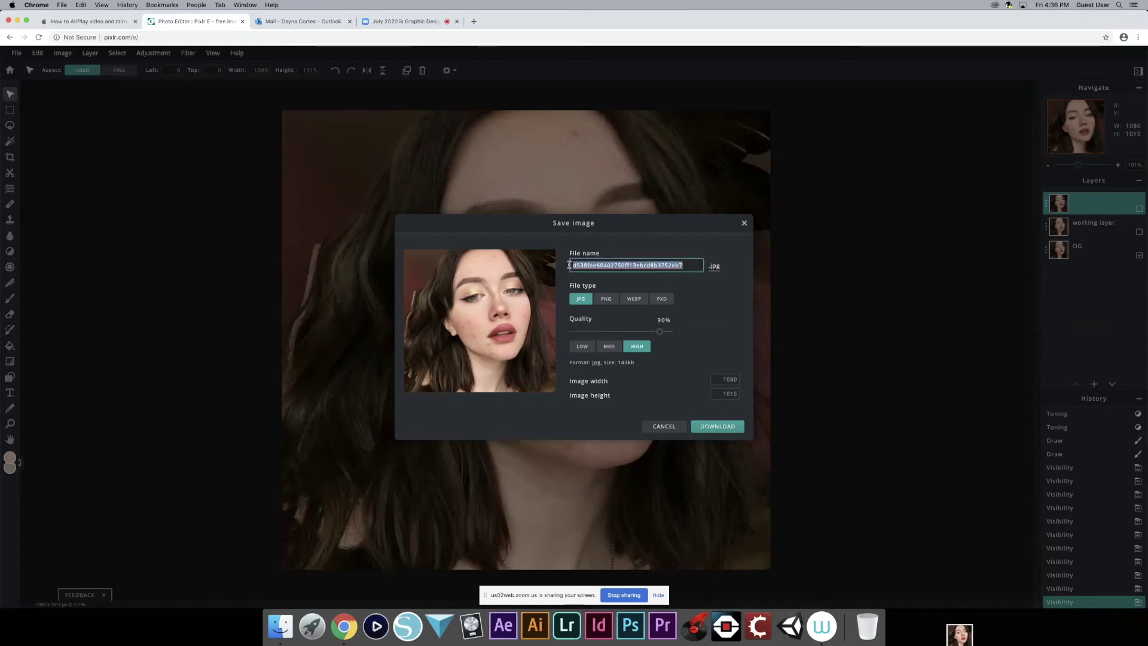
pyautogui.write('Pretty')
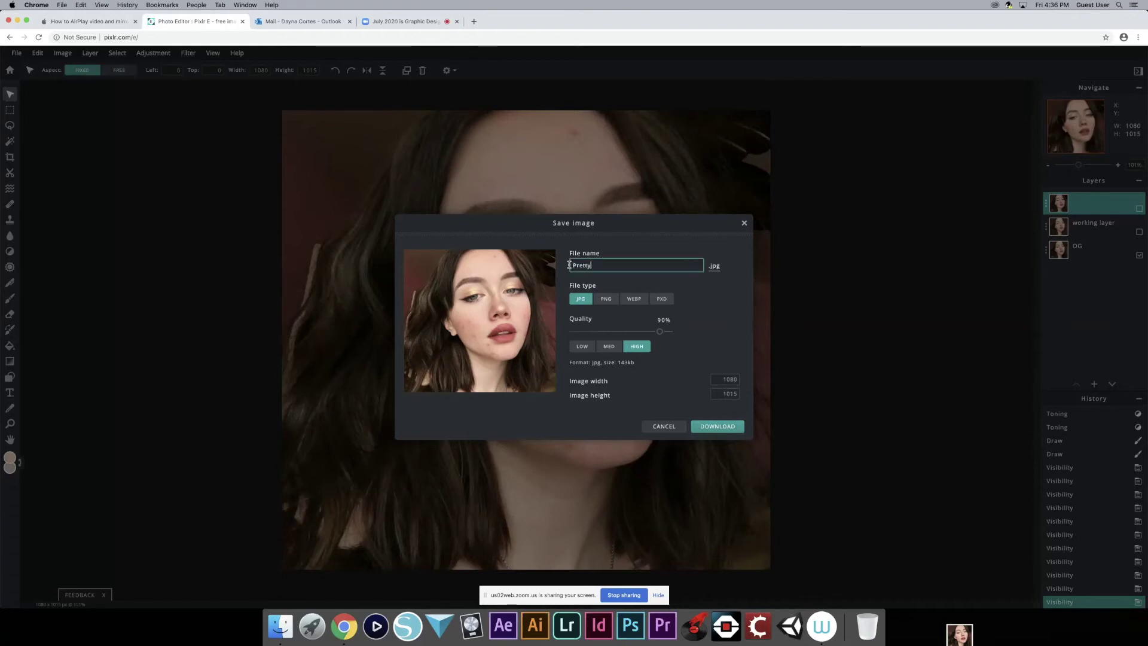
pyautogui.write(' girl')
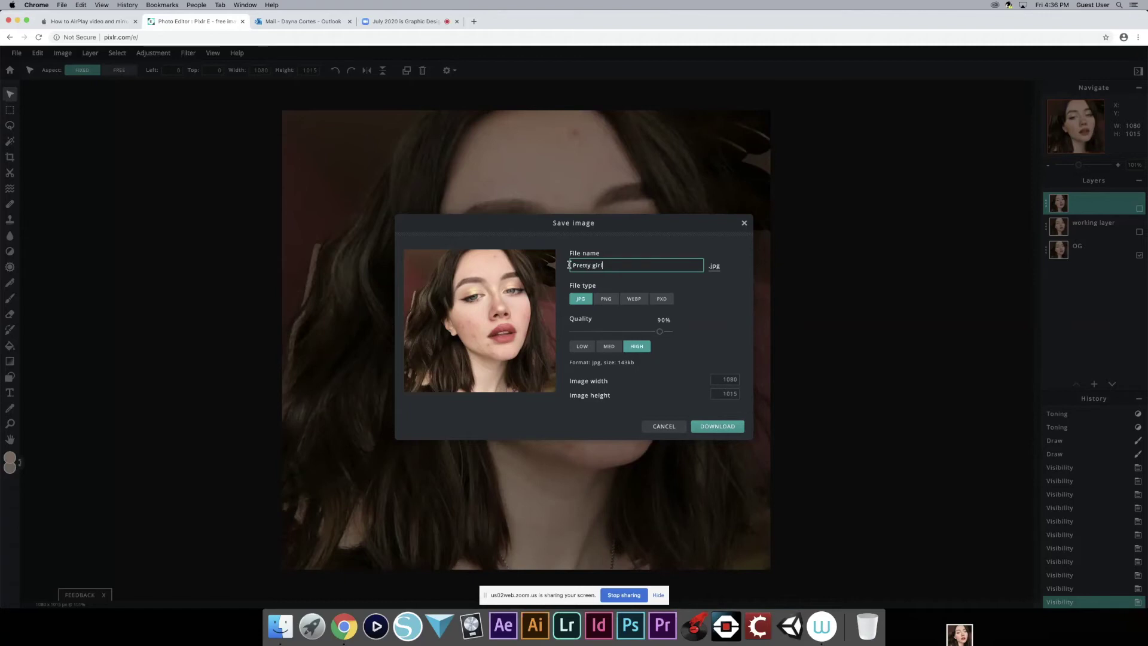
pyautogui.press('BackSpace')
pyautogui.press('BackSpace')
pyautogui.press('BackSpace')
pyautogui.press('BackSpace')
pyautogui.press('BackSpace')
pyautogui.press('BackSpace')
pyautogui.press('BackSpace')
pyautogui.press('BackSpace')
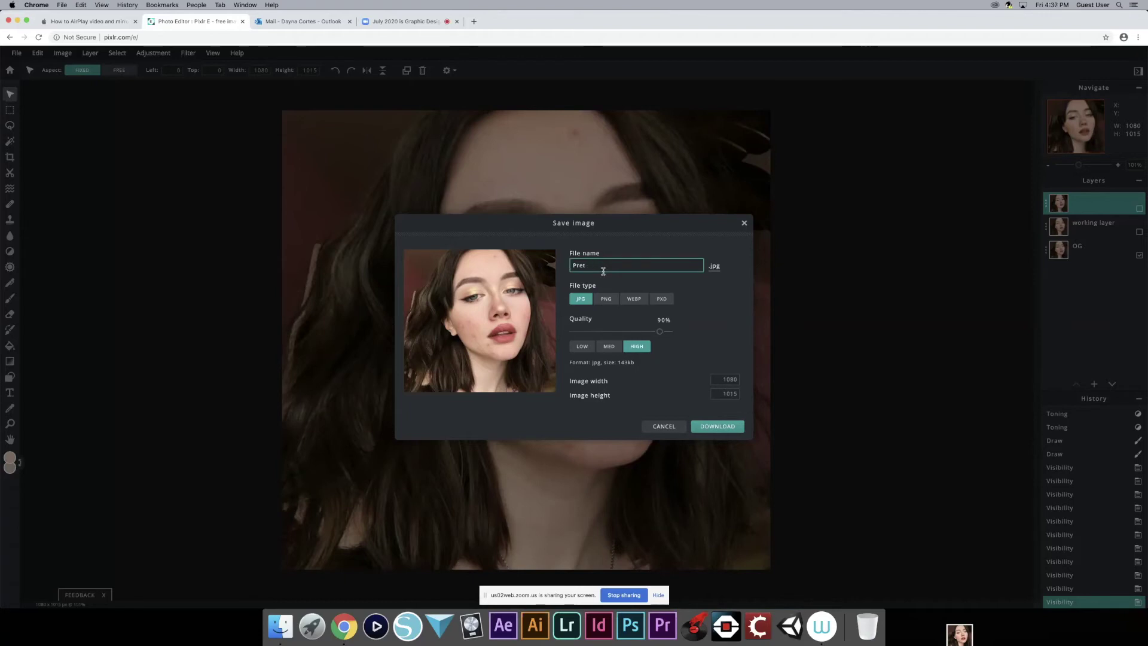
pyautogui.click(663, 426)
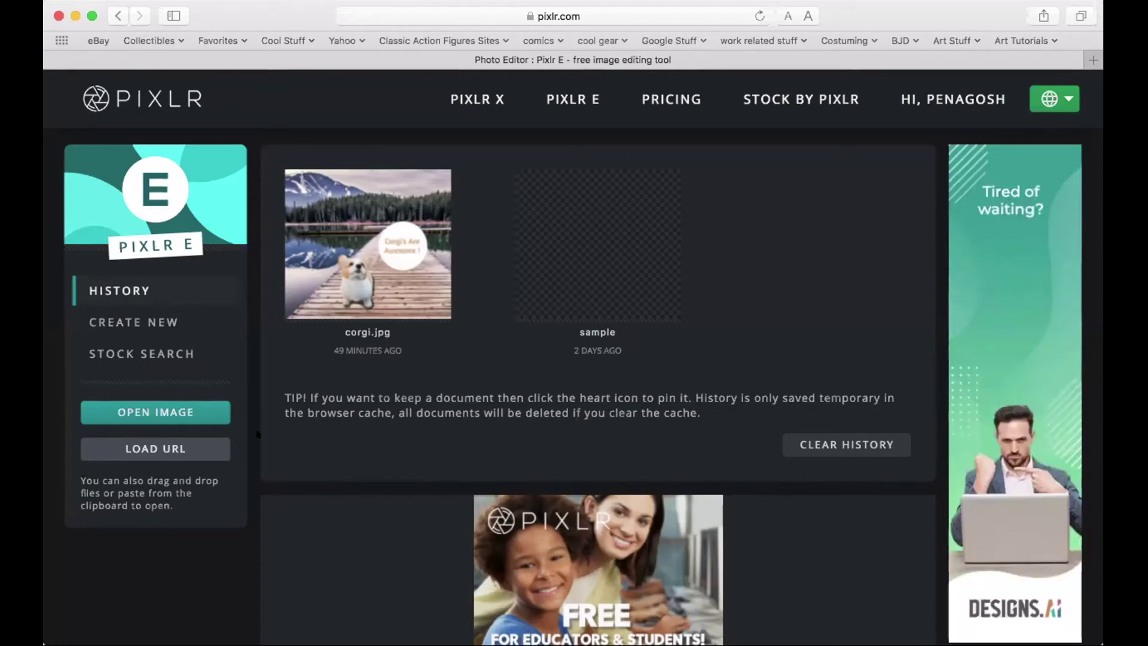
# - Open Corgi.jpg from the Images for Pixlr folder, pre-resized with the web preset to 1280 x 1276 px
pyautogui.click(178, 415)
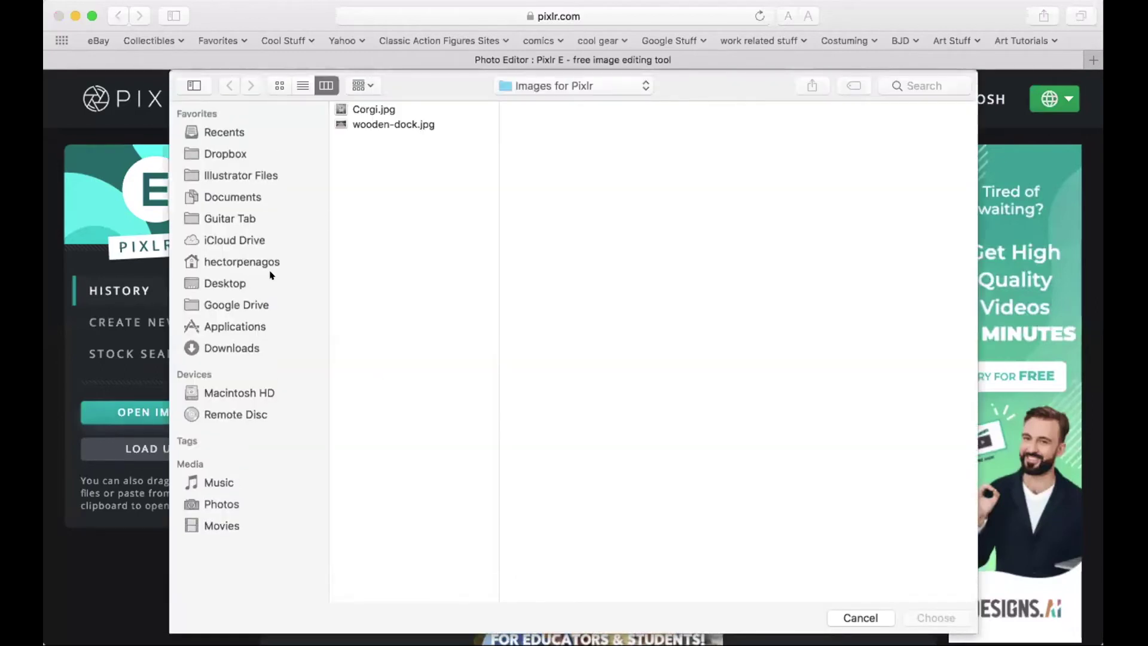
pyautogui.click(381, 112)
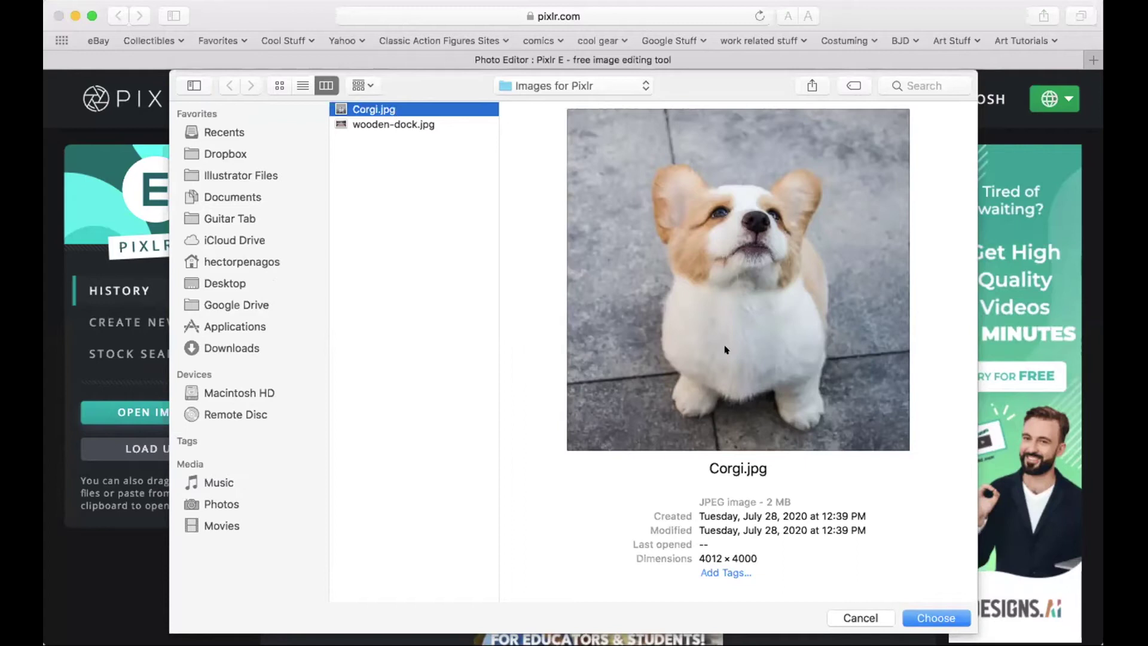
pyautogui.click(938, 619)
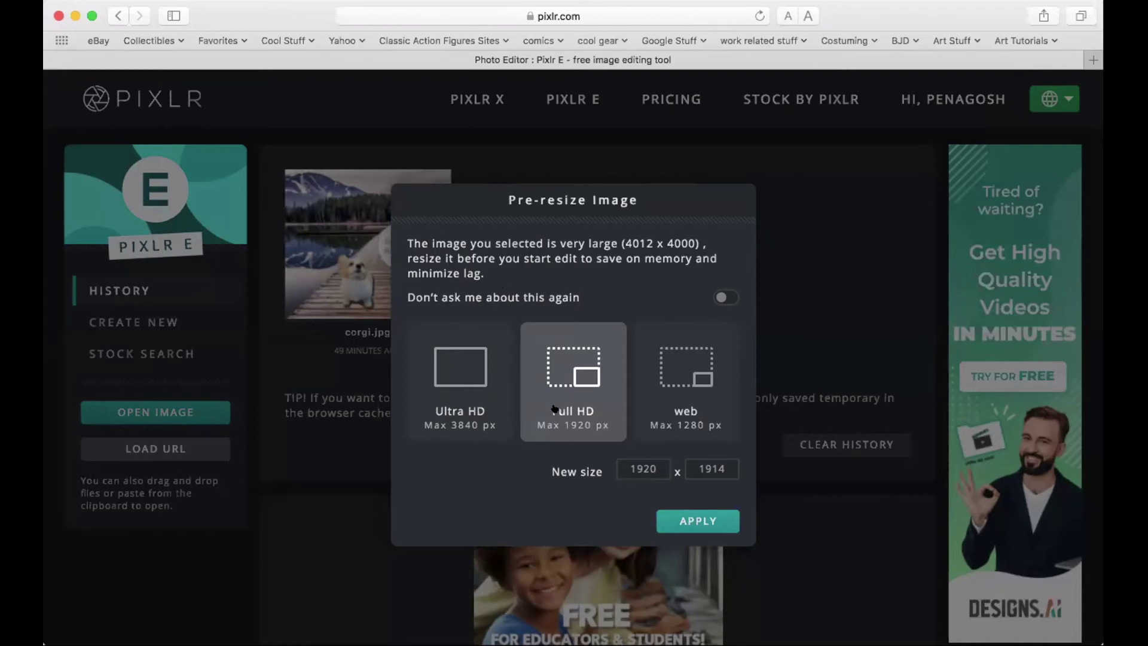
pyautogui.click(662, 394)
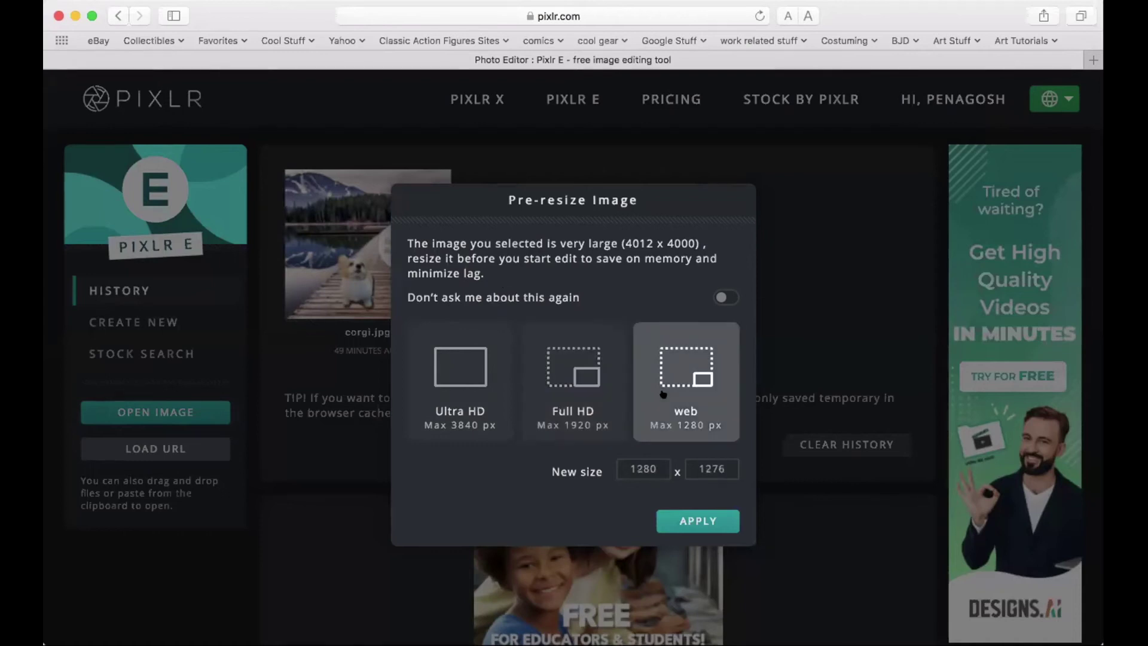
pyautogui.click(680, 516)
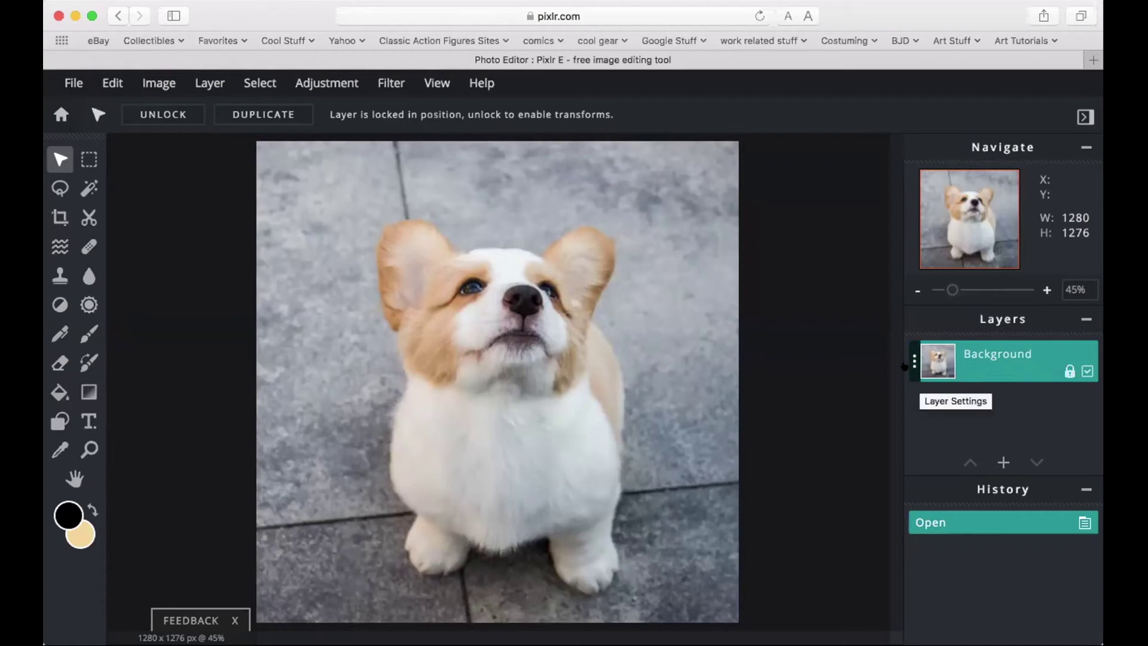
# - Rename the Background layer to Corgi and unlock its position
pyautogui.click(904, 366)
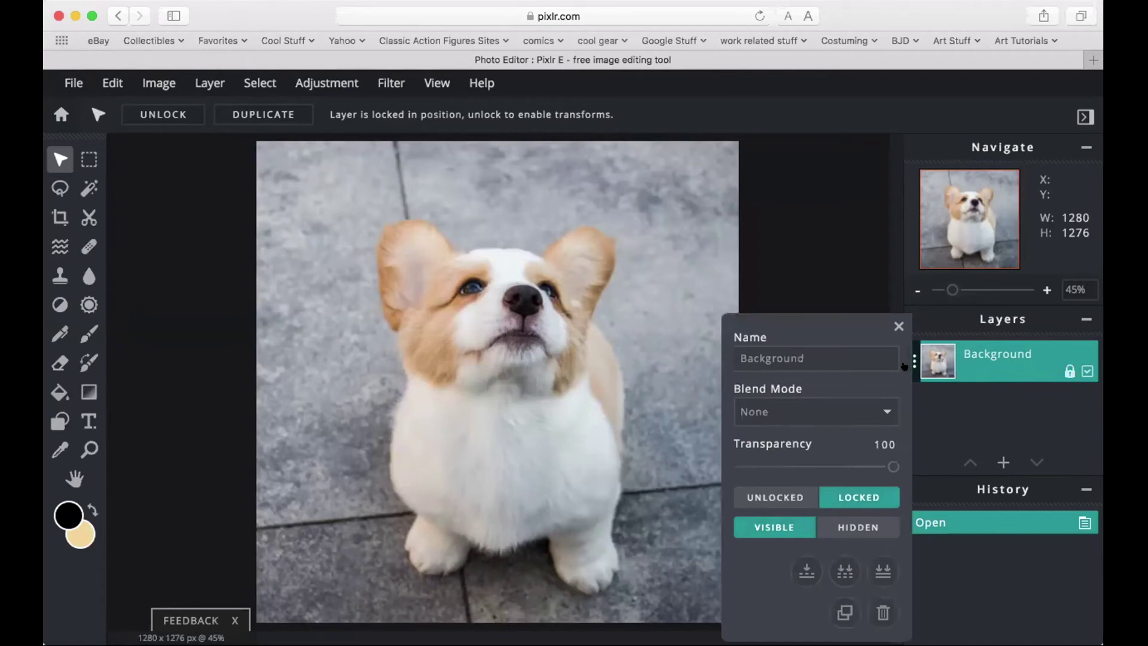
pyautogui.click(805, 357)
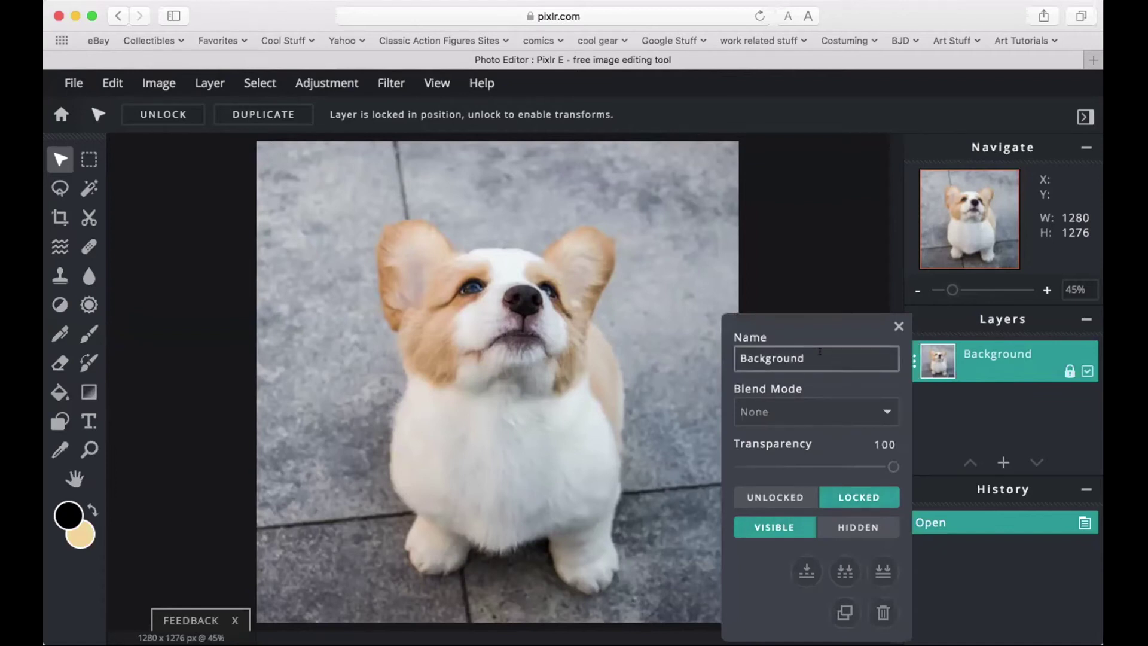
pyautogui.moveTo(804, 357); pyautogui.dragTo(698, 344)
pyautogui.write('Corgi')
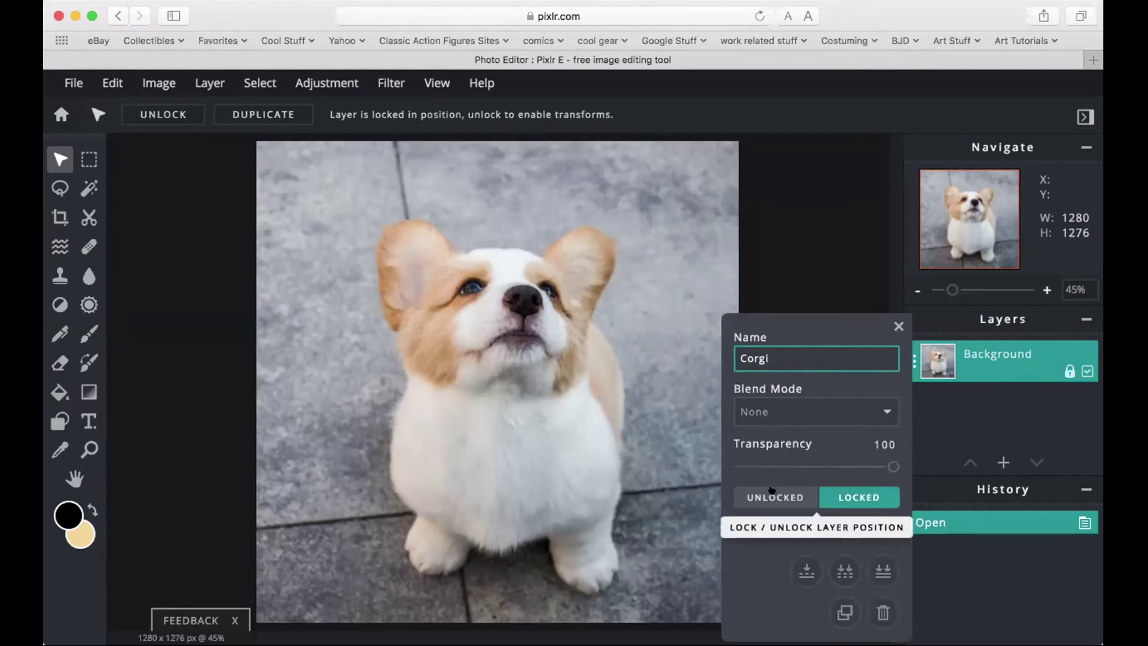
pyautogui.click(772, 498)
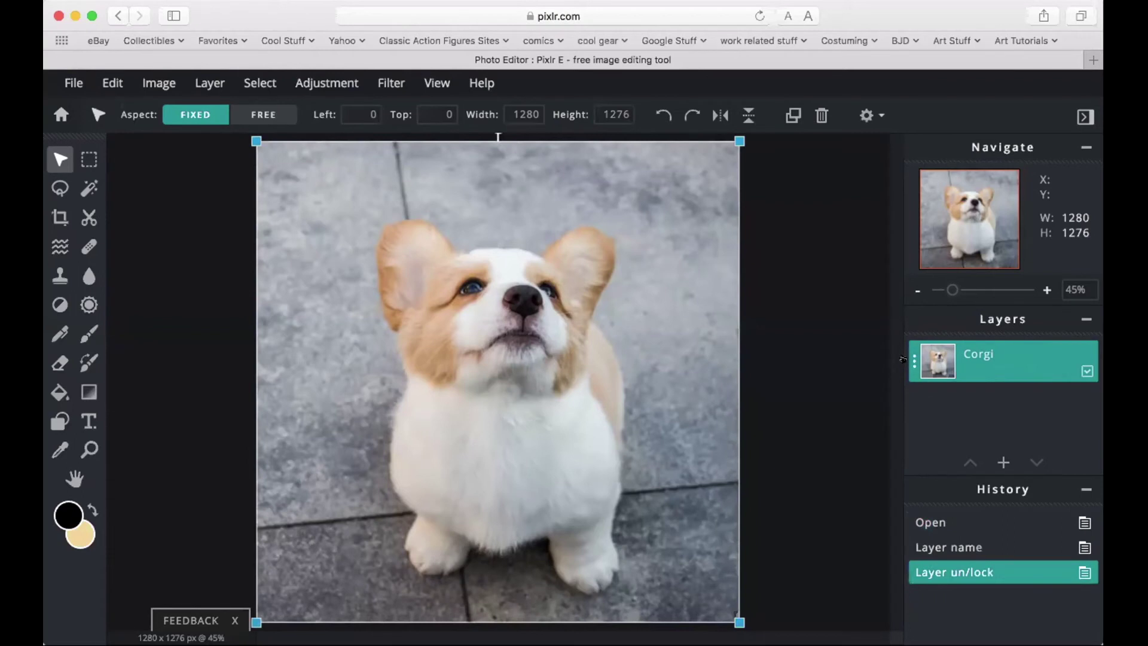
# - Duplicate the Corgi layer and hide the original, leaving only the copy shown
pyautogui.click(905, 359)
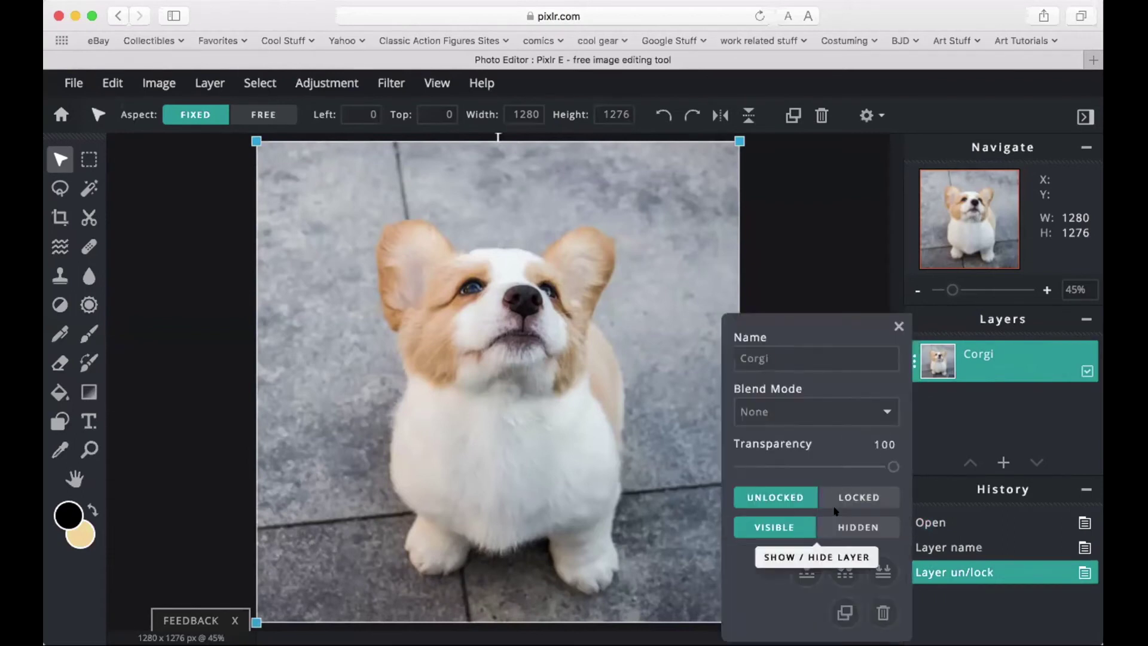
pyautogui.click(843, 613)
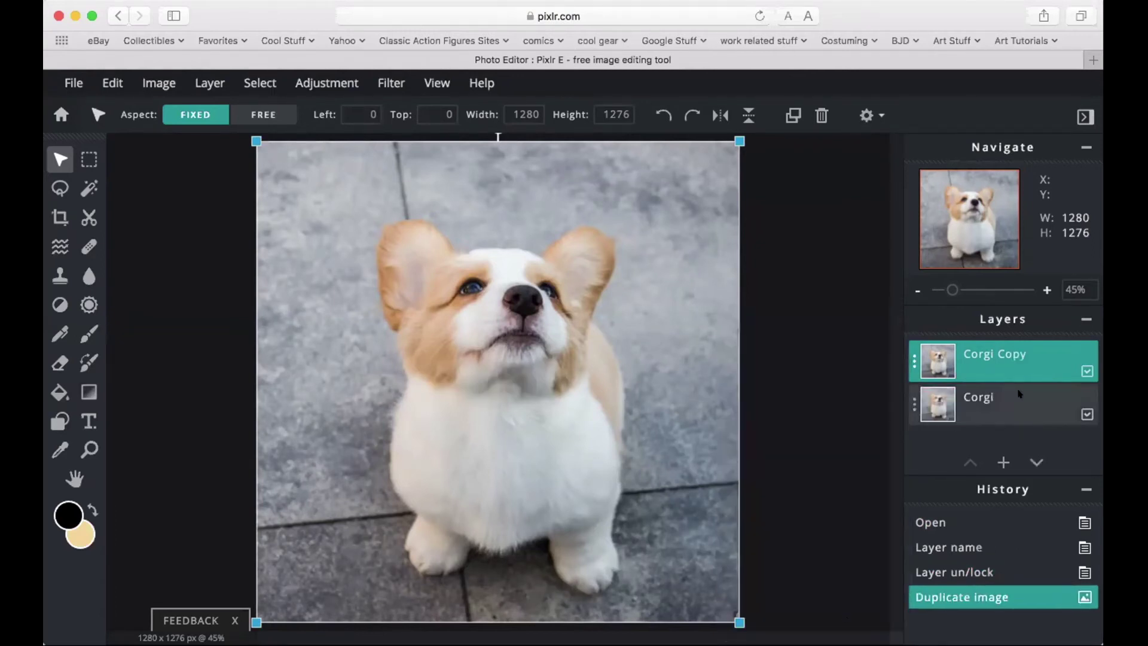
pyautogui.click(1086, 371)
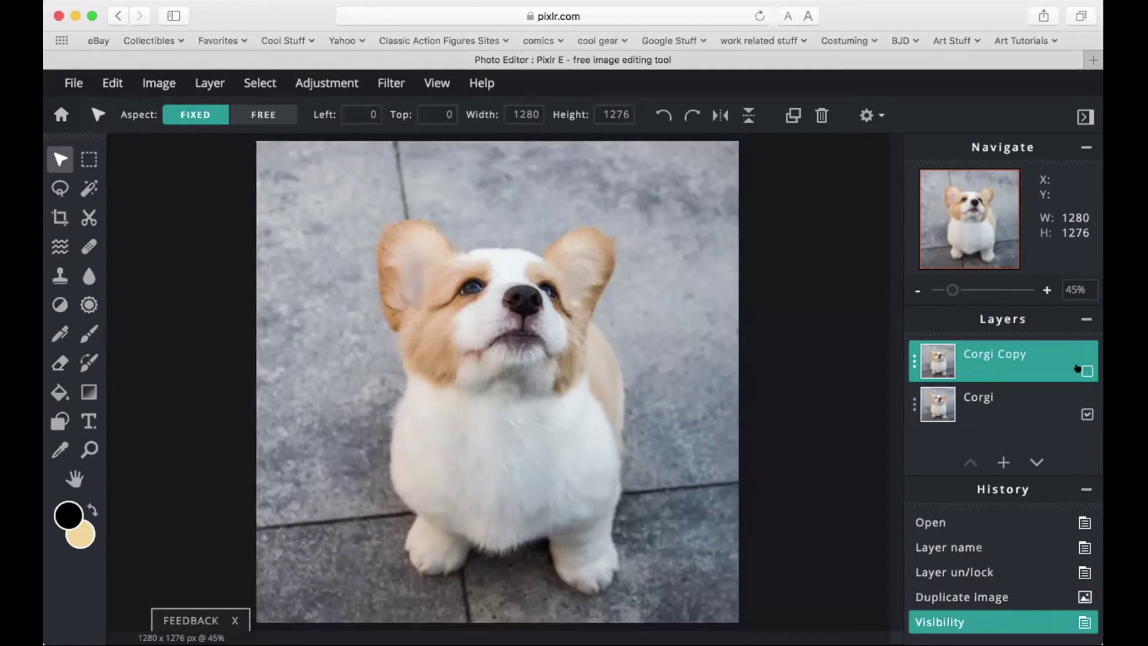
pyautogui.click(1086, 414)
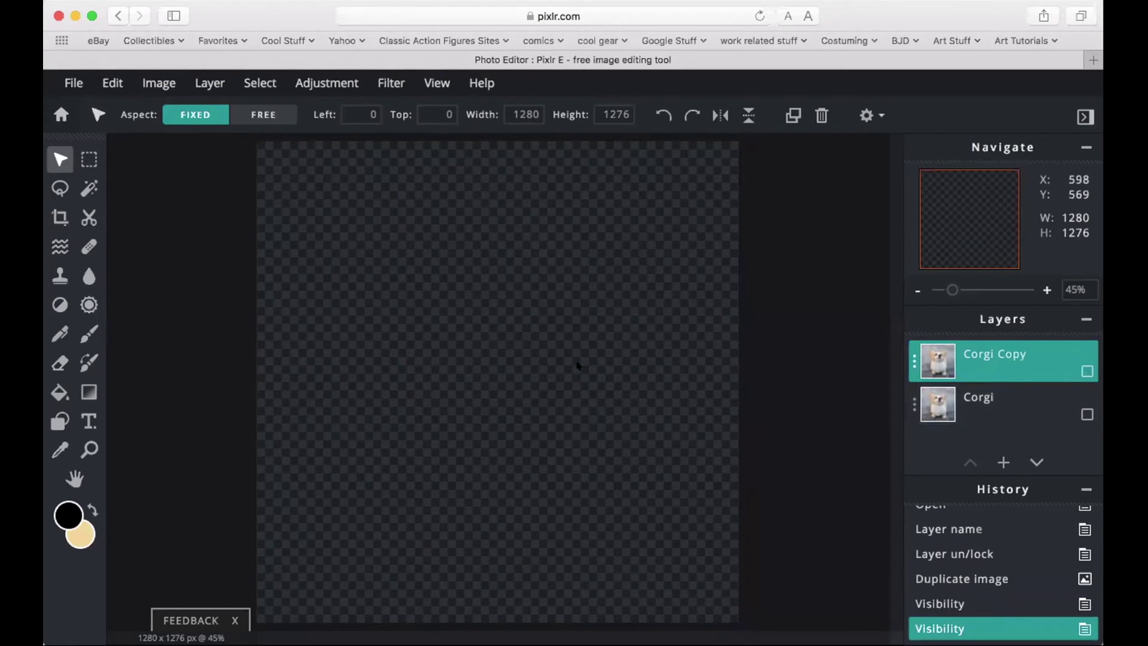
pyautogui.click(1079, 370)
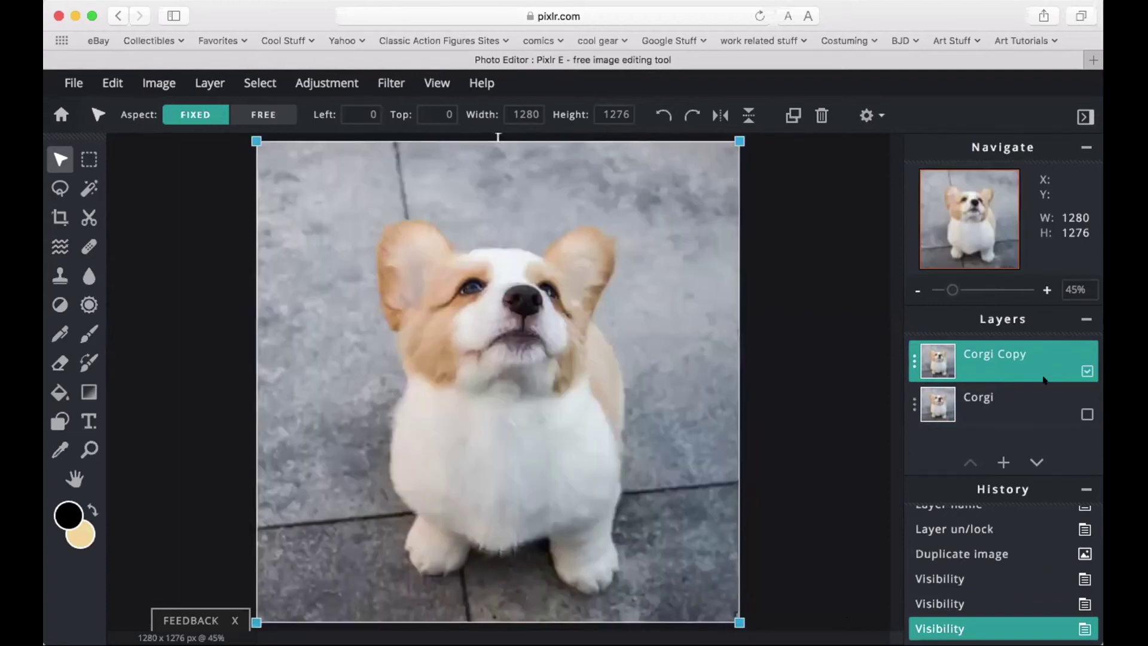
# - Lock the hidden original Corgi layer in position and make Corgi Copy the active layer
pyautogui.click(907, 407)
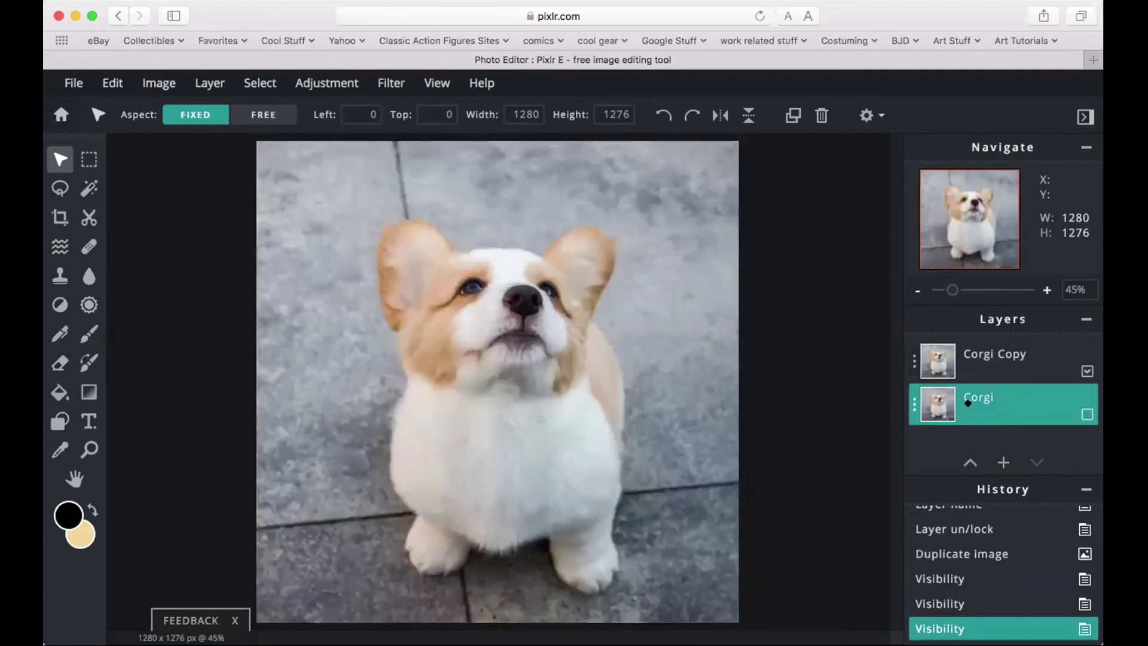
pyautogui.click(913, 403)
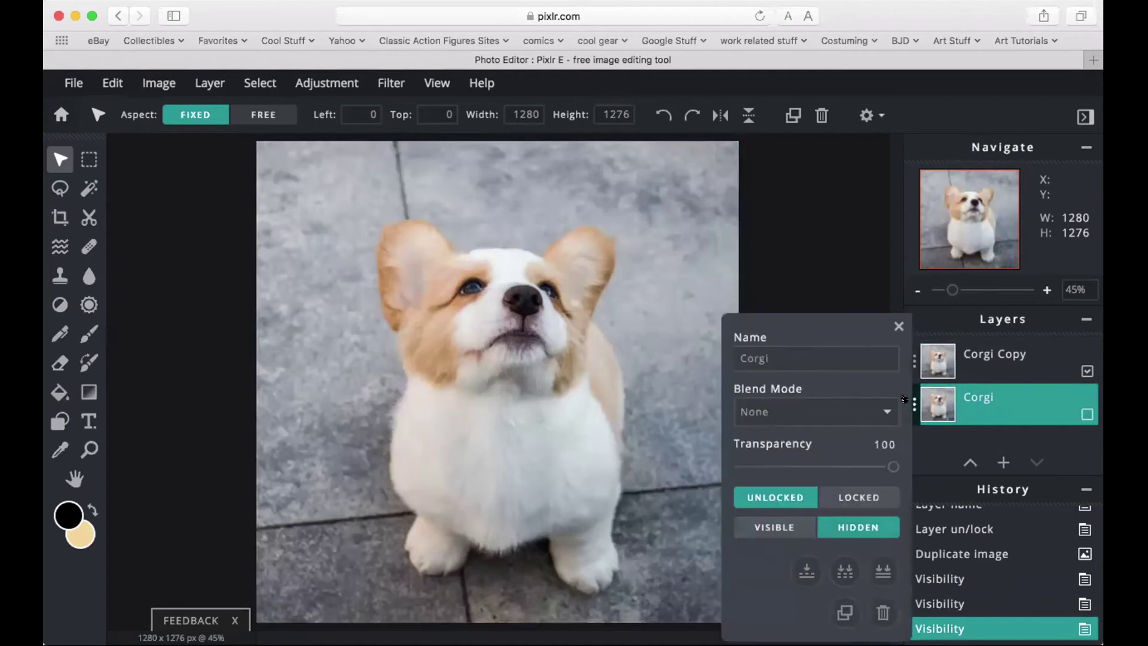
pyautogui.click(855, 497)
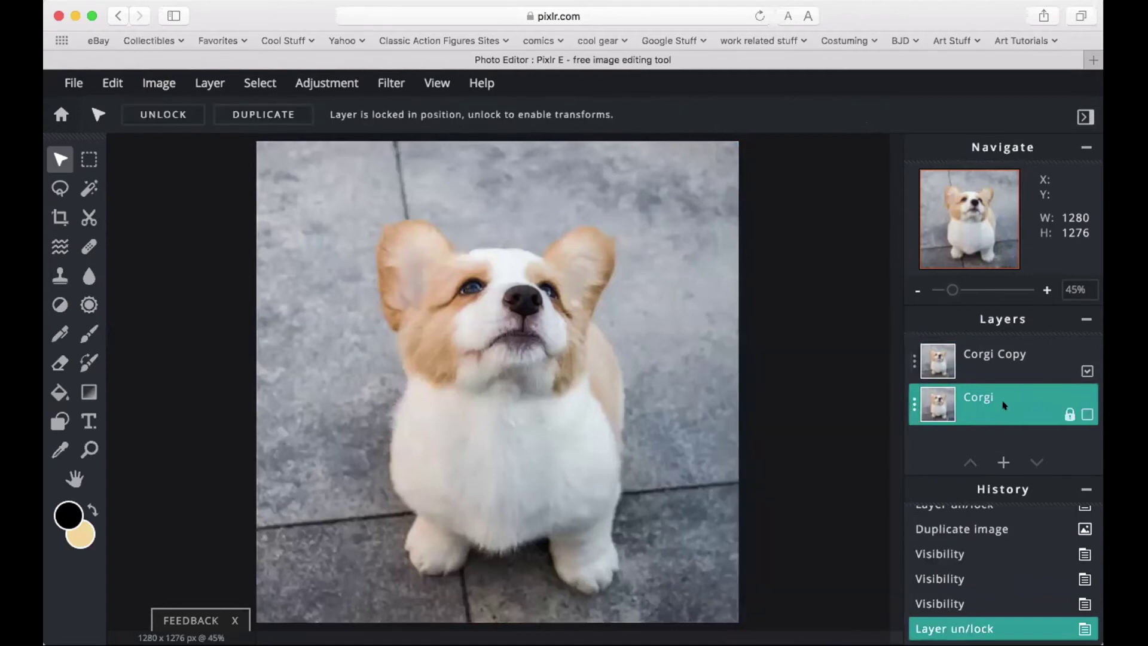
pyautogui.click(1034, 365)
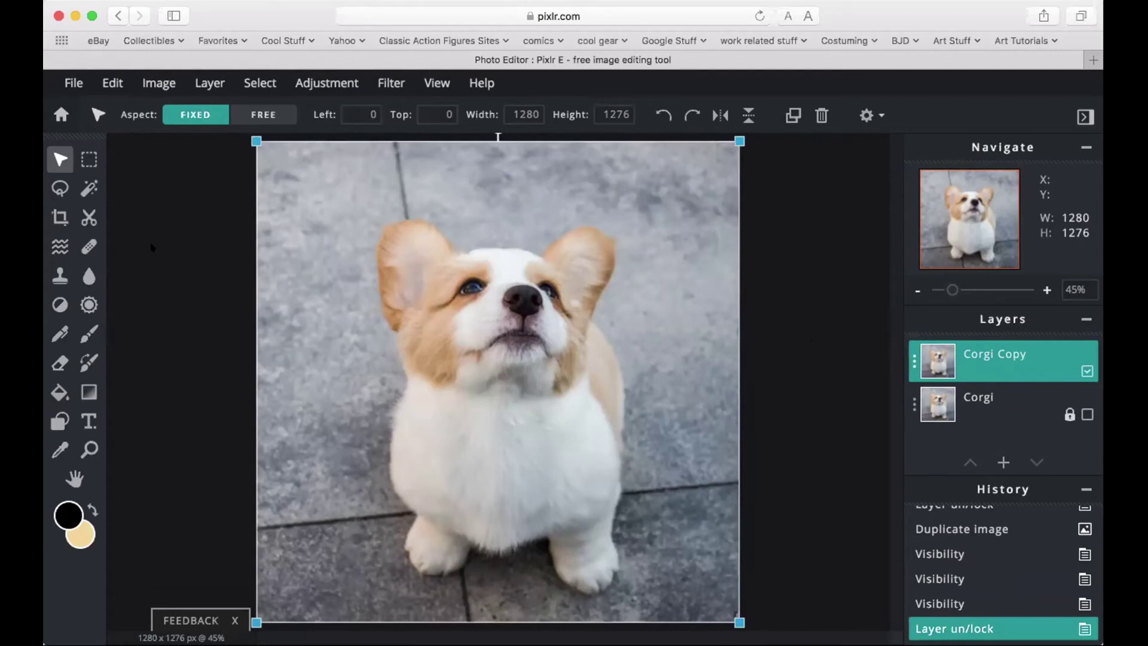
# - Cut a tall rectangle out of the pavement beside the corgi's left side on Corgi Copy, using a rectangular Cutout shape in Remove from mask mode
pyautogui.click(81, 212)
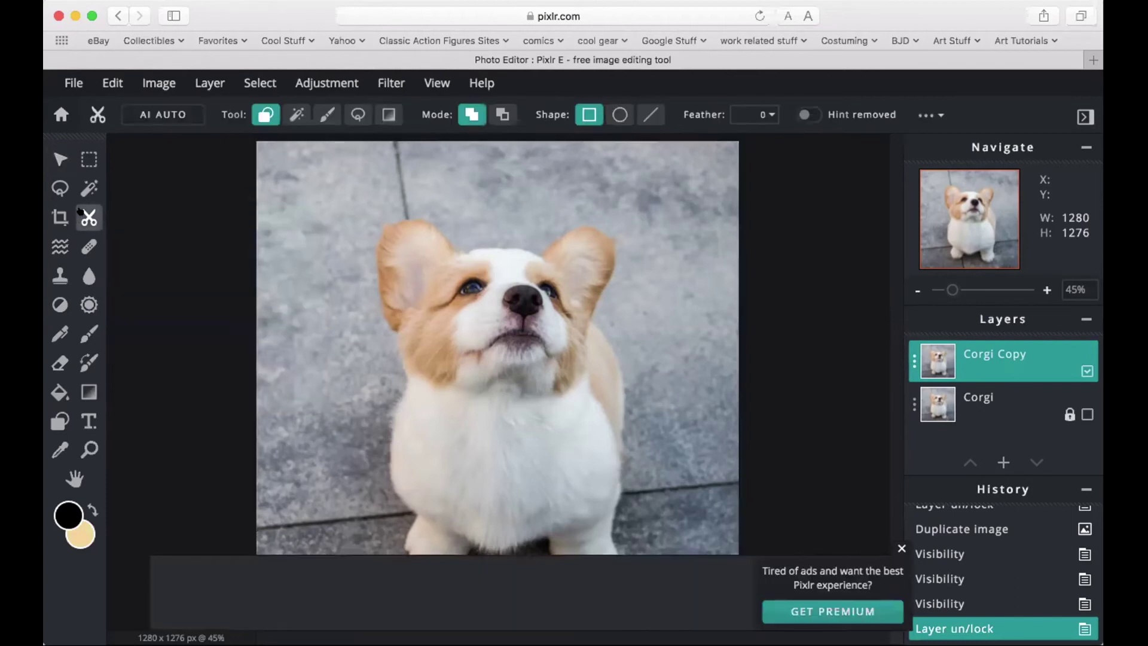
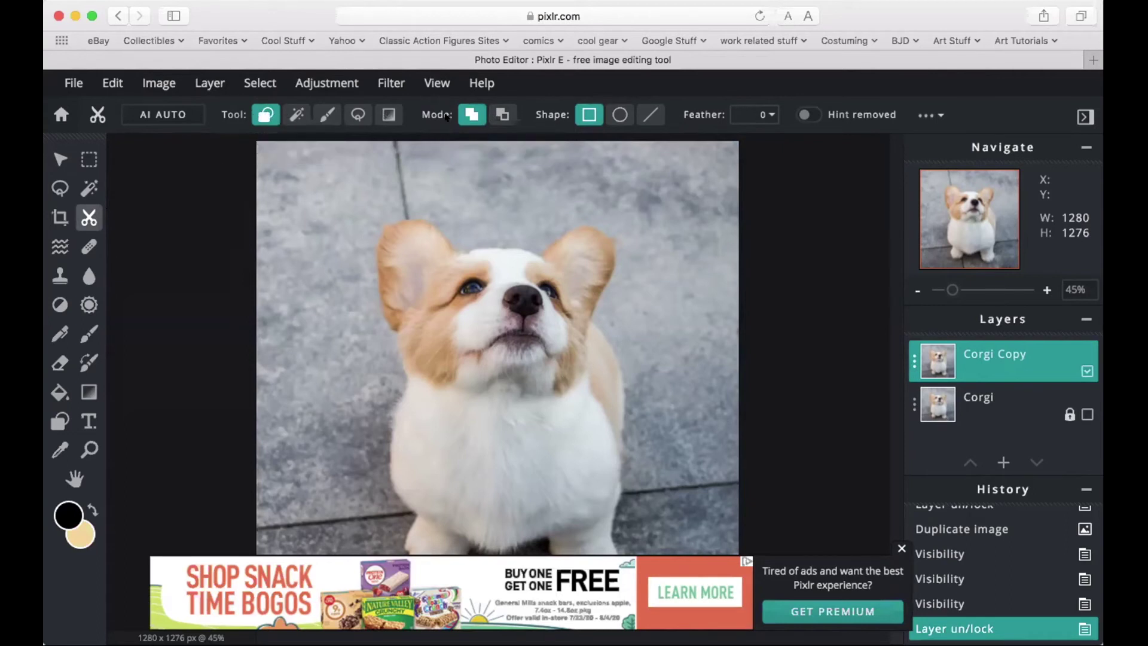
pyautogui.click(493, 114)
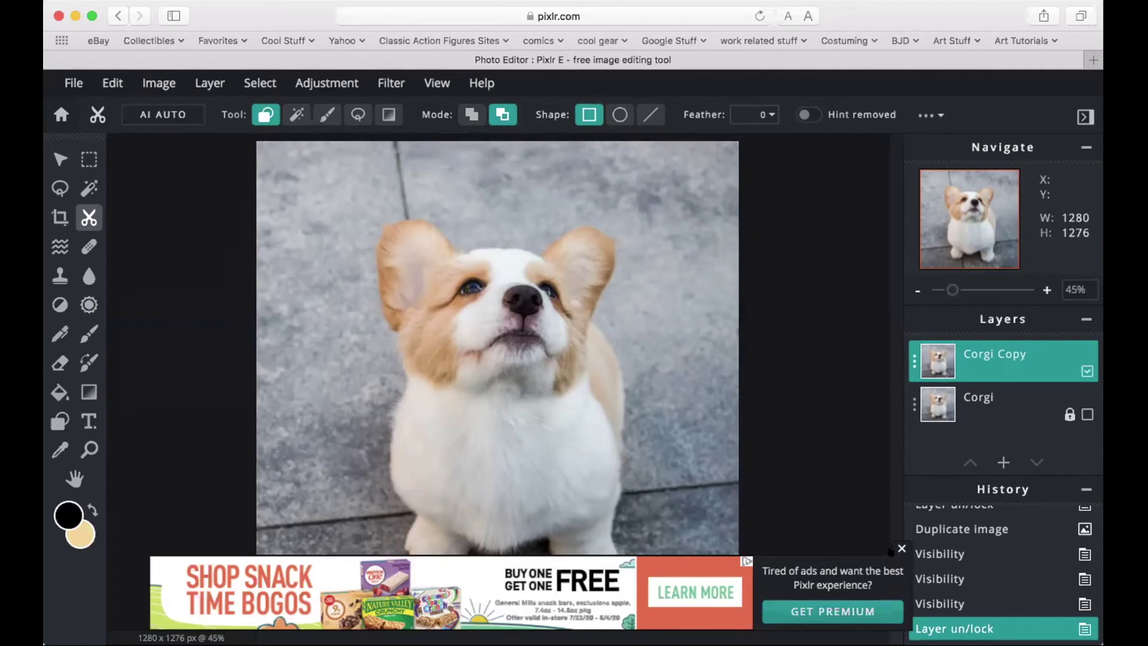
pyautogui.click(901, 548)
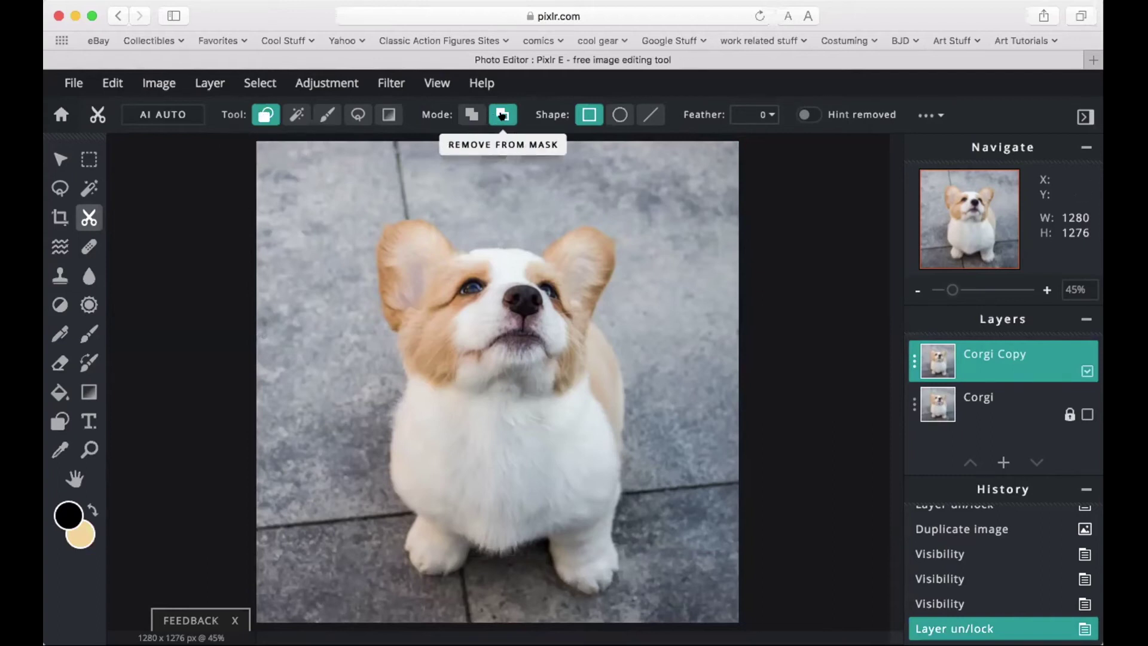
pyautogui.moveTo(293, 232); pyautogui.dragTo(344, 430)
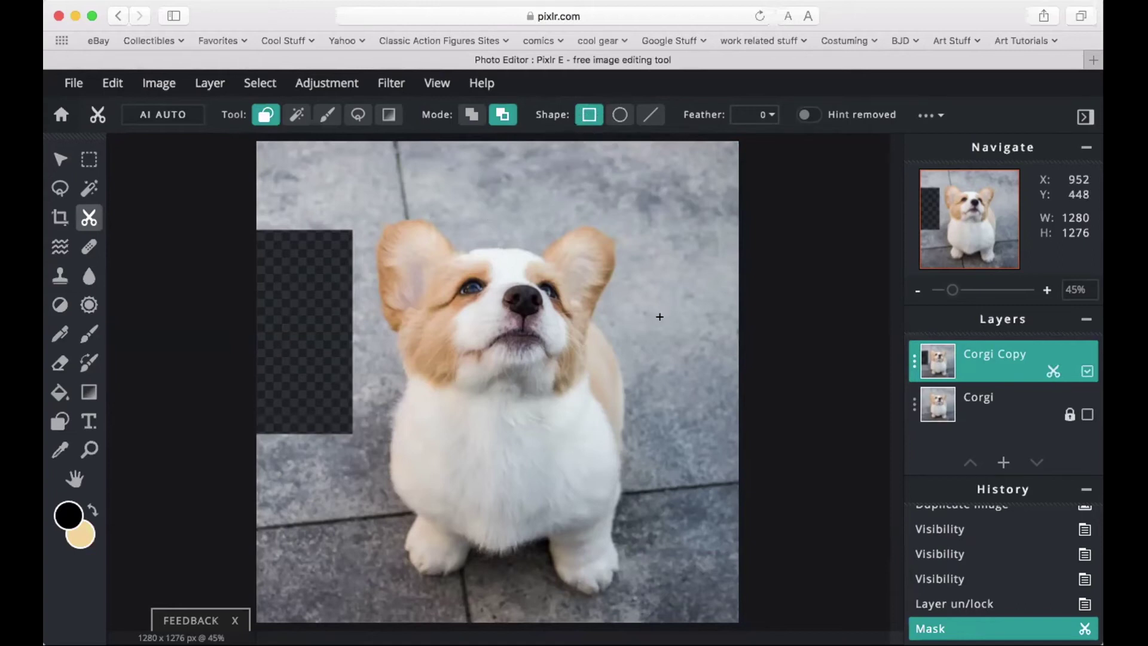
# - Try removing the pavement around the corgi with the Magic mask at tolerance 32 with Contiguous on
pyautogui.click(291, 108)
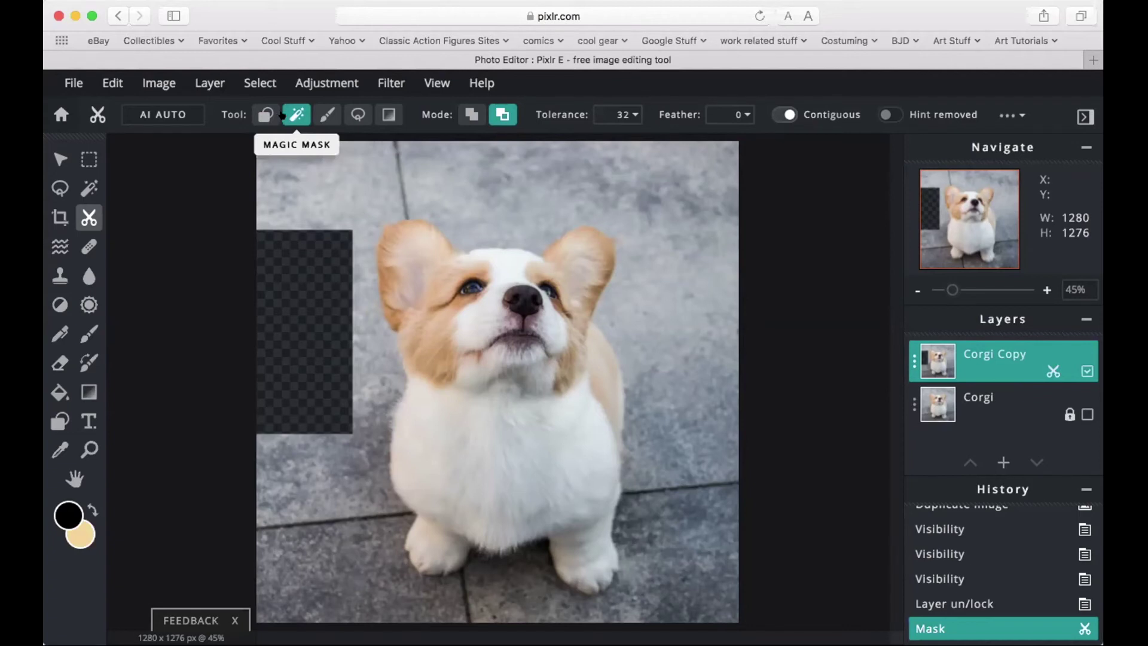
pyautogui.click(339, 450)
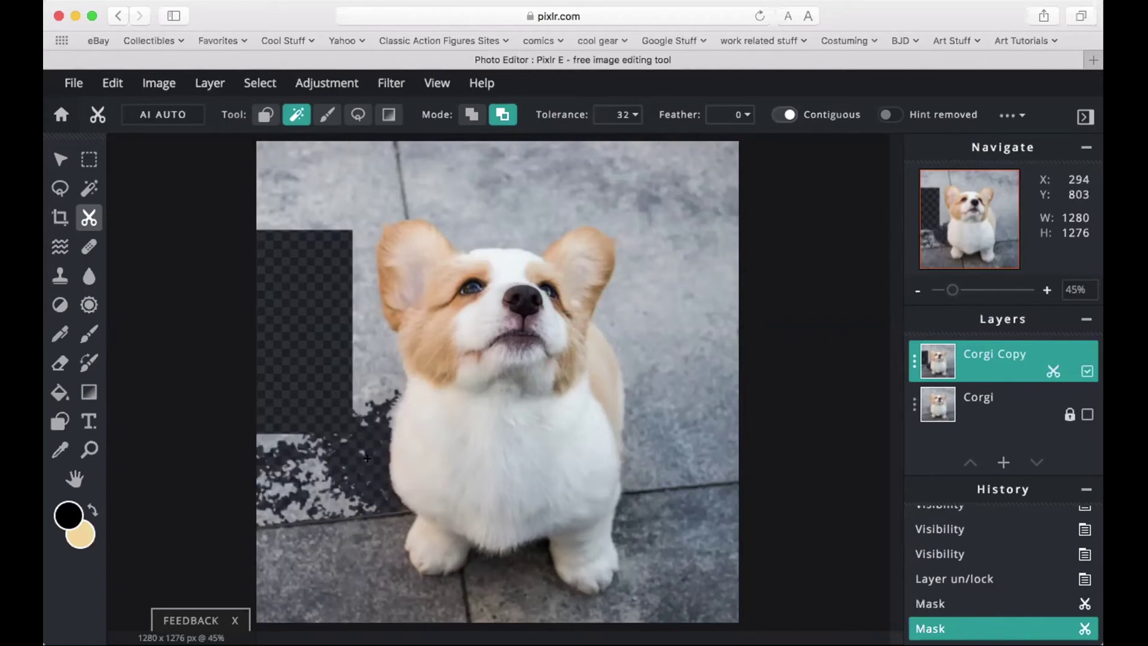
pyautogui.click(332, 527)
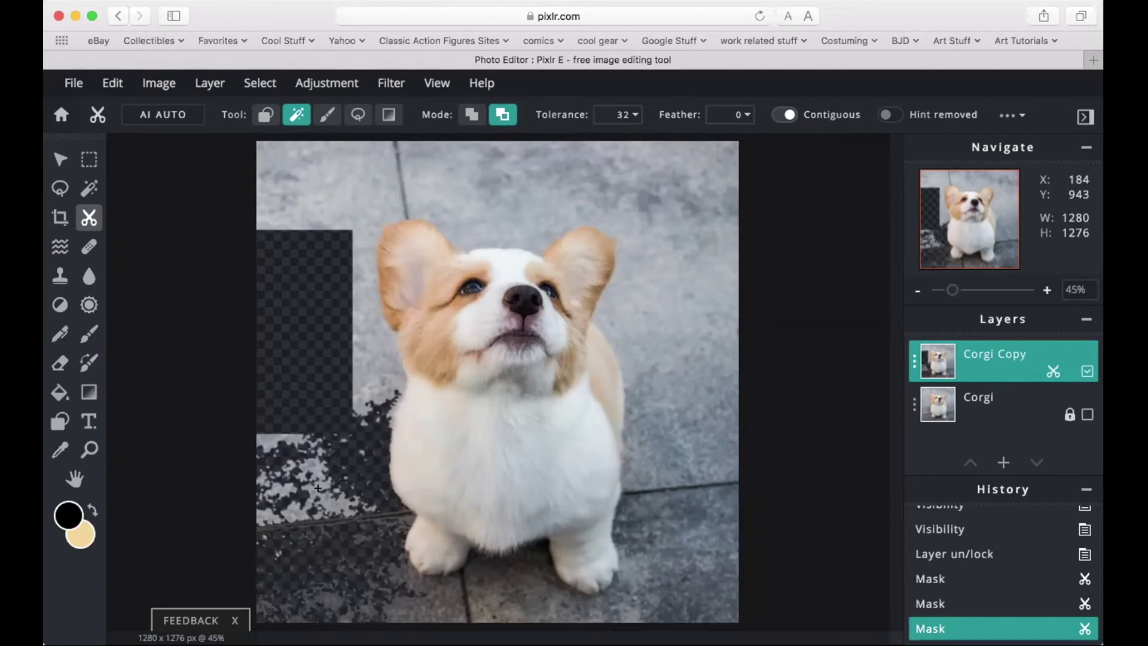
pyautogui.click(319, 497)
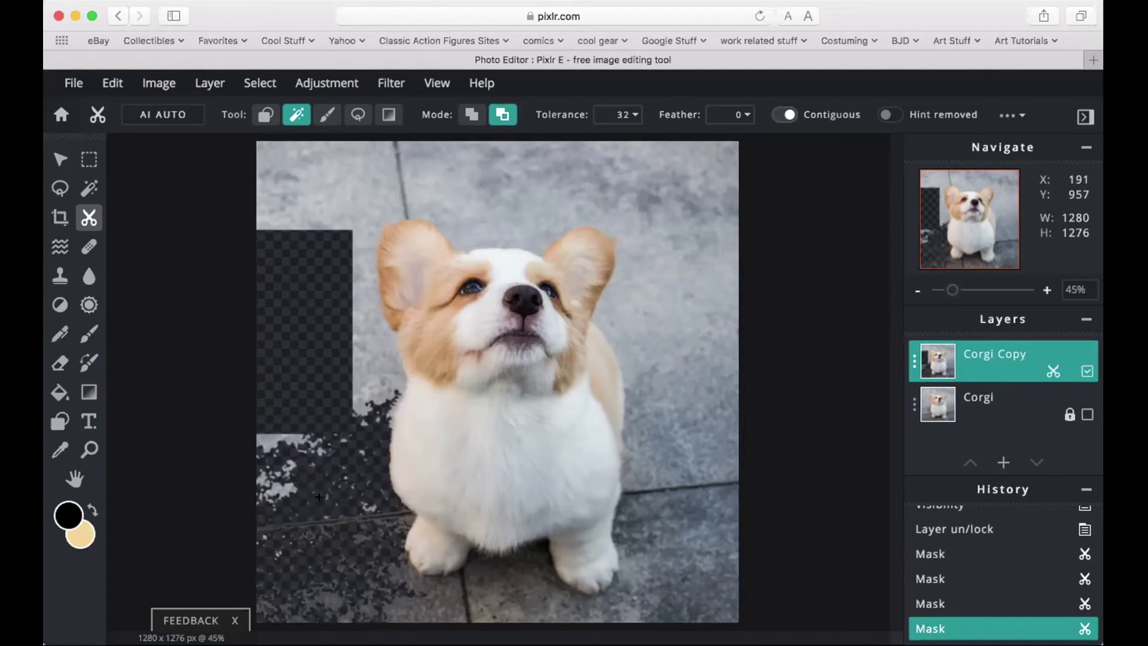
pyautogui.click(634, 392)
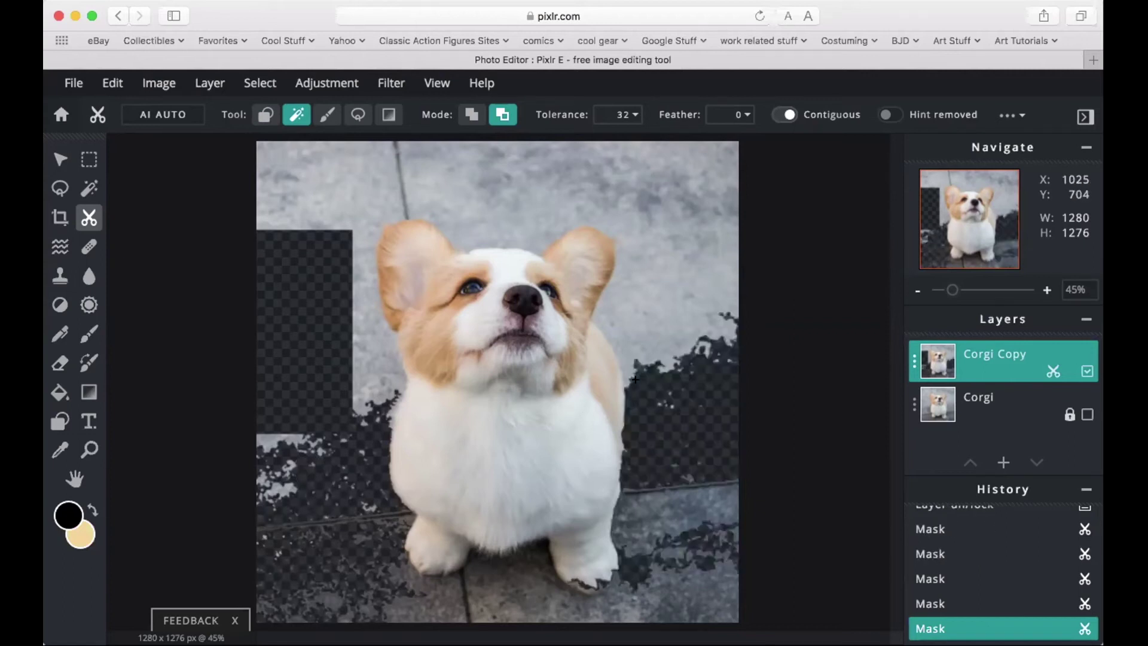
pyautogui.click(619, 326)
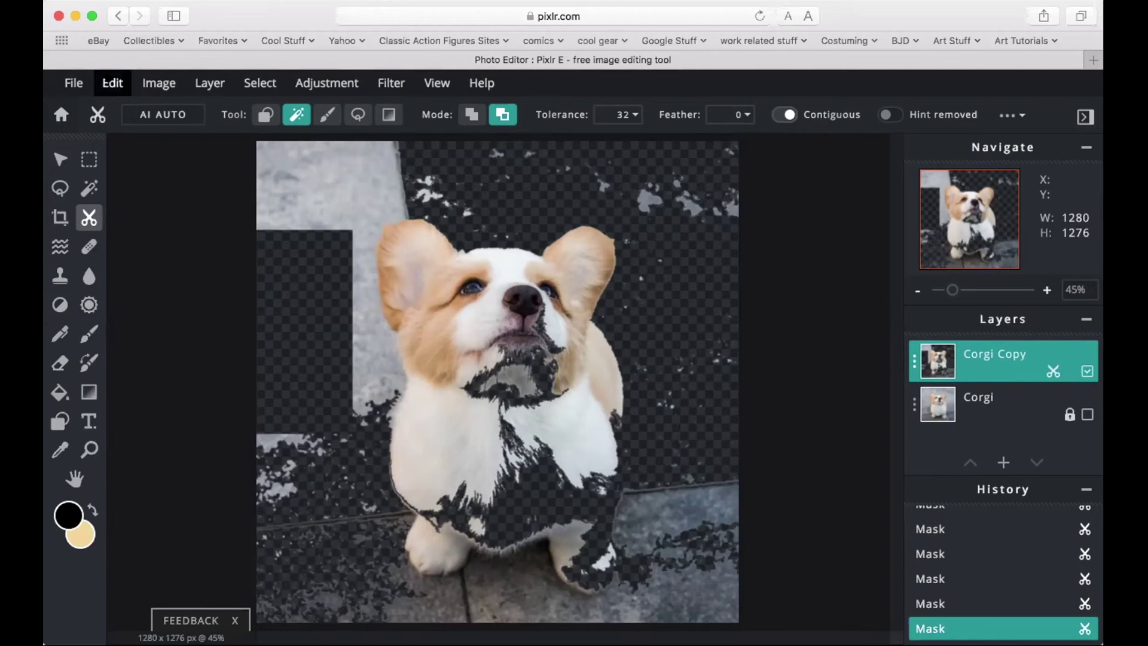
# - Undo all the Magic mask removals, back to the rectangular cutout
pyautogui.click(105, 83)
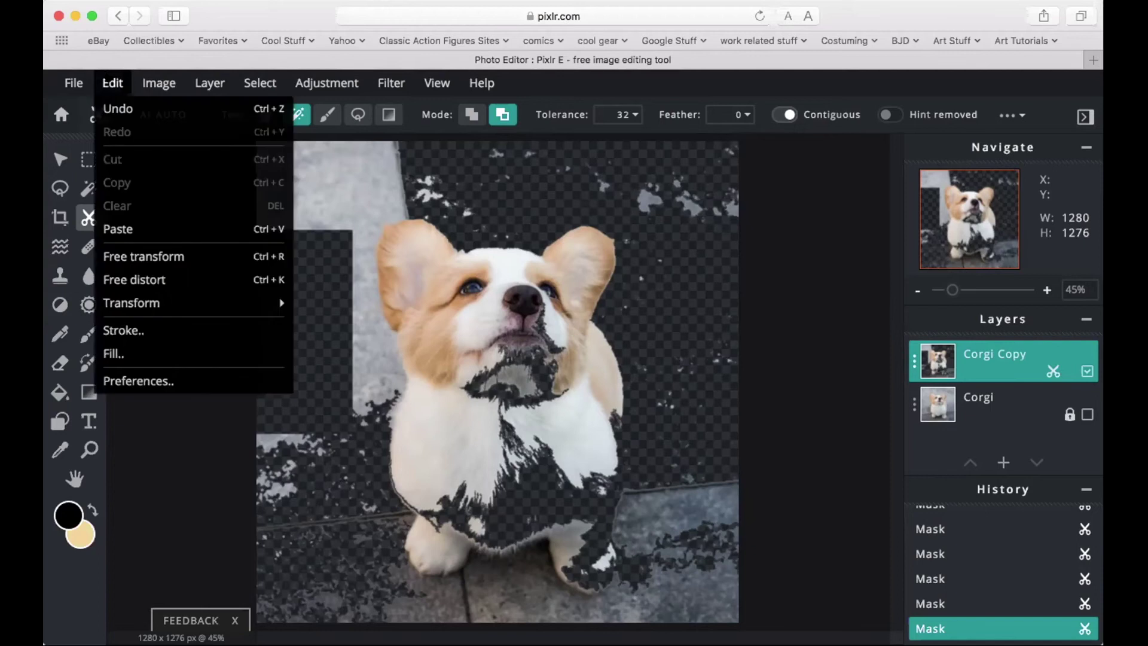
pyautogui.click(129, 107)
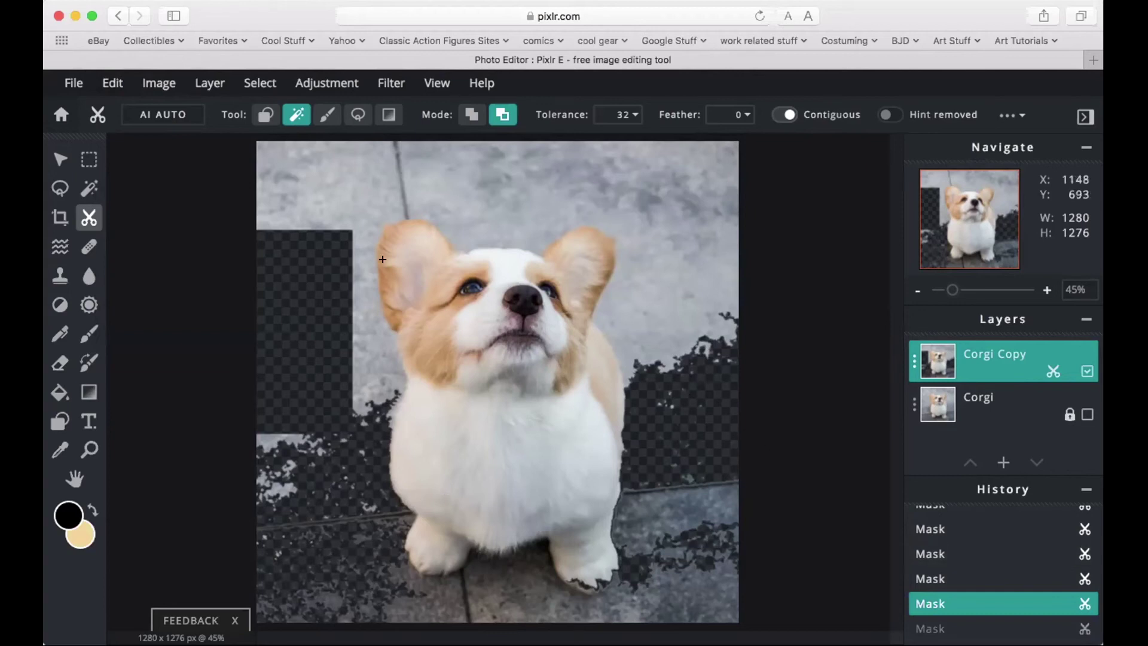
pyautogui.click(978, 524)
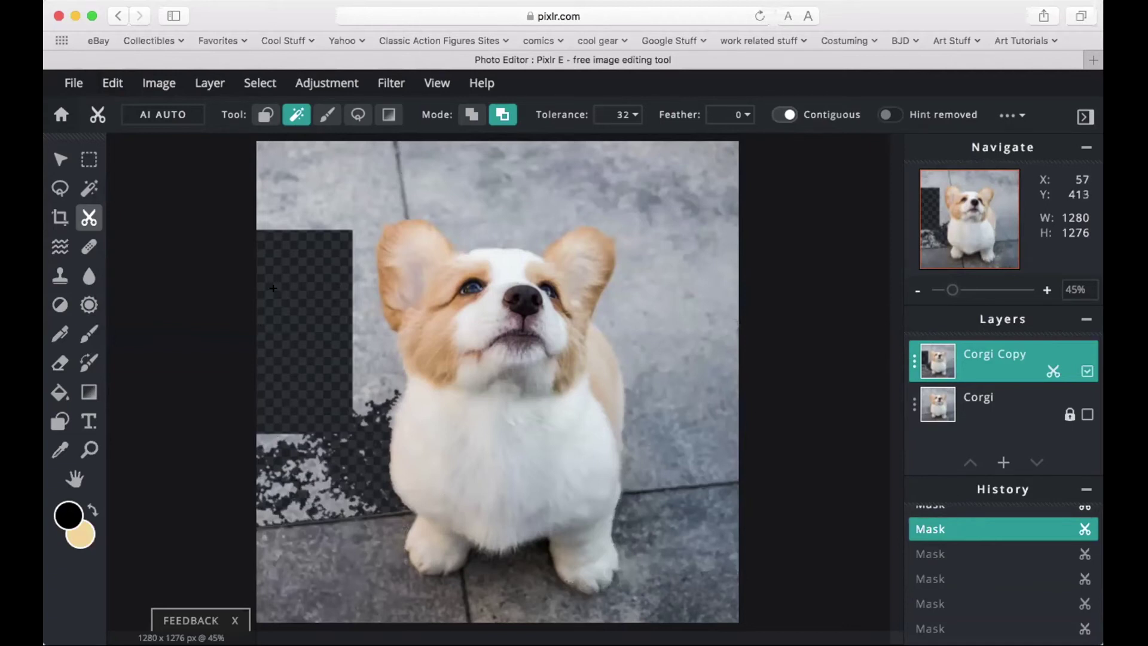
pyautogui.press('super+z')
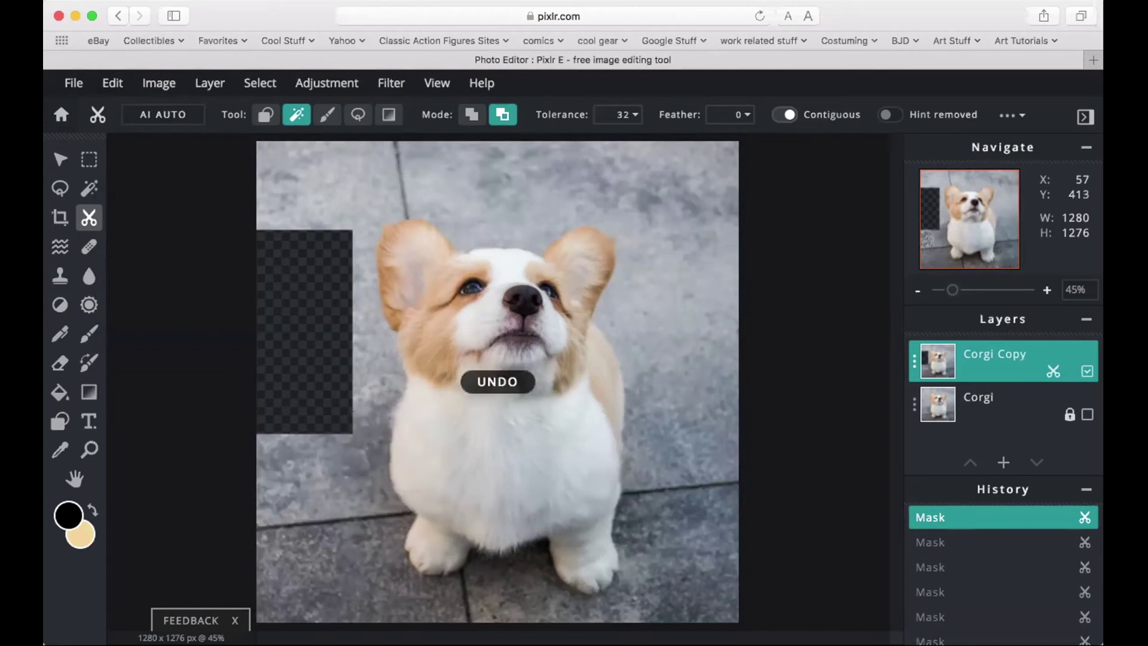
# - Mask out an outline along the corgi's left body edge, ears and head with the size 40 draw mask brush at 100% opacity
pyautogui.click(318, 116)
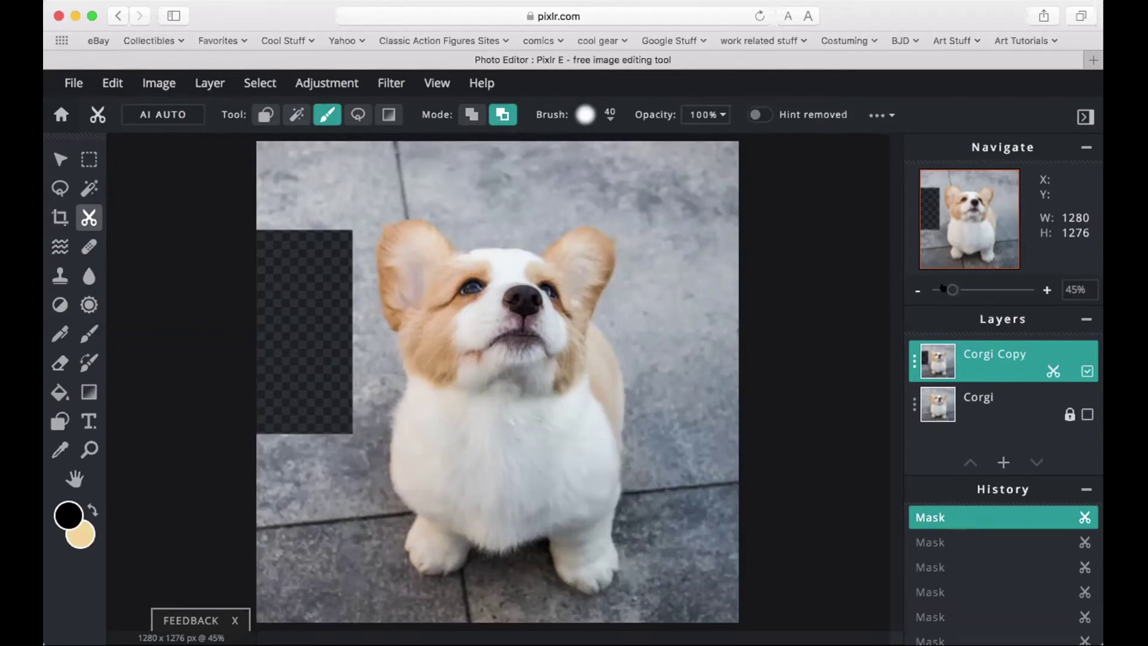
pyautogui.moveTo(952, 289); pyautogui.dragTo(960, 289)
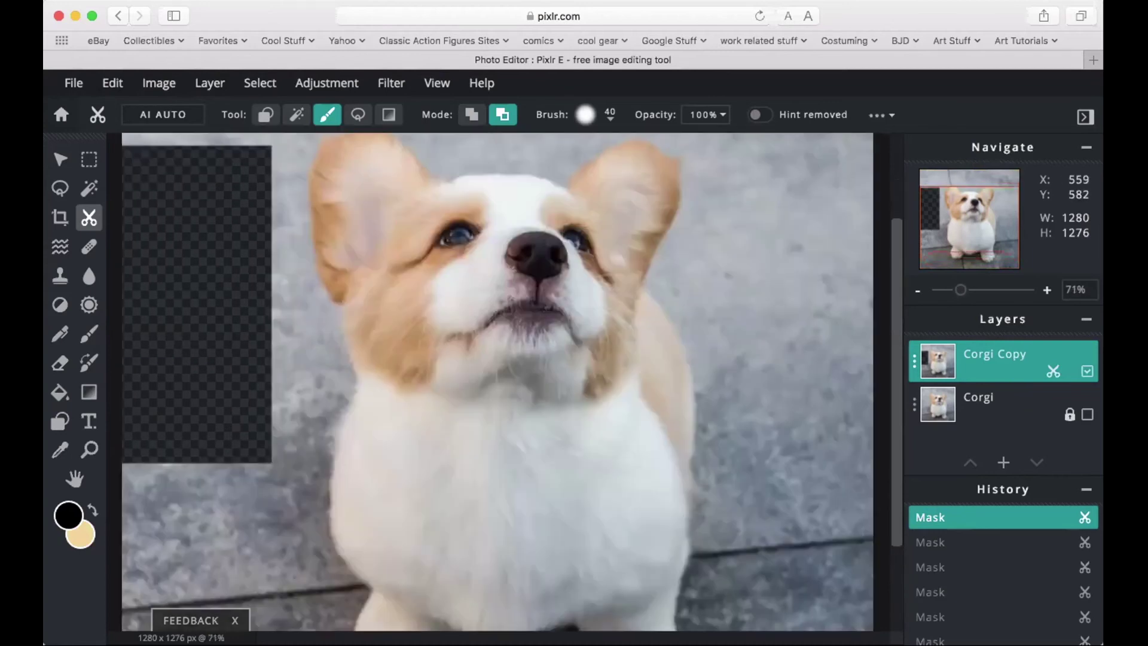
pyautogui.scroll(-4, 414, 395)
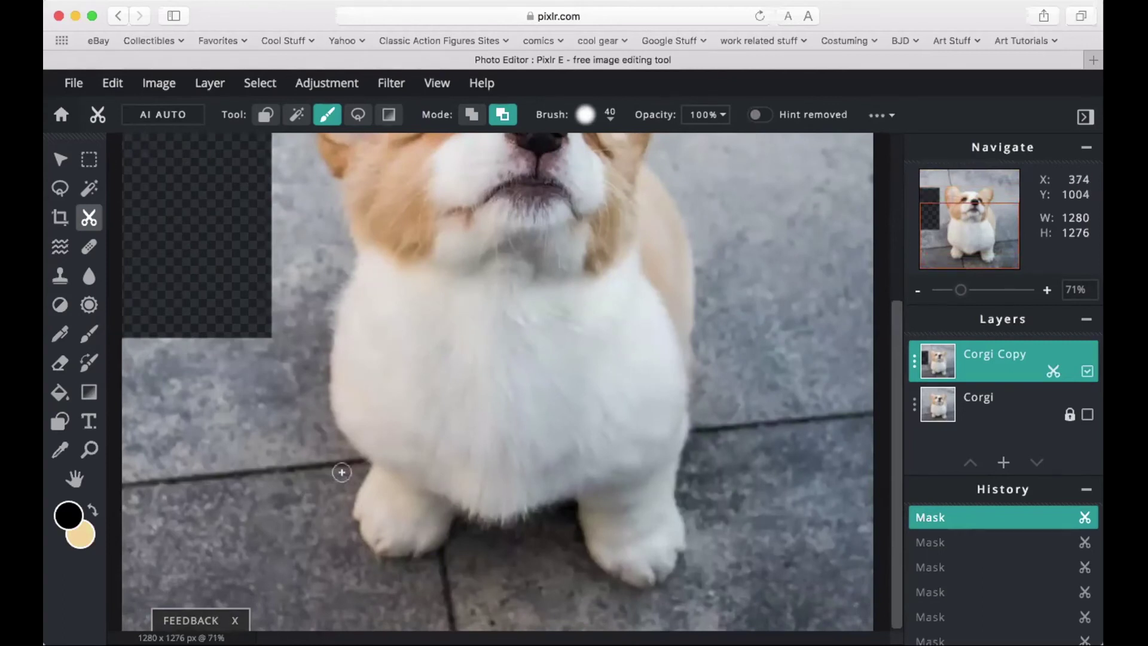
pyautogui.moveTo(346, 509)
pyautogui.mouseDown()
pyautogui.moveTo(366, 465)
pyautogui.moveTo(317, 379)
pyautogui.moveTo(349, 256)
pyautogui.moveTo(331, 160)
pyautogui.mouseUp()
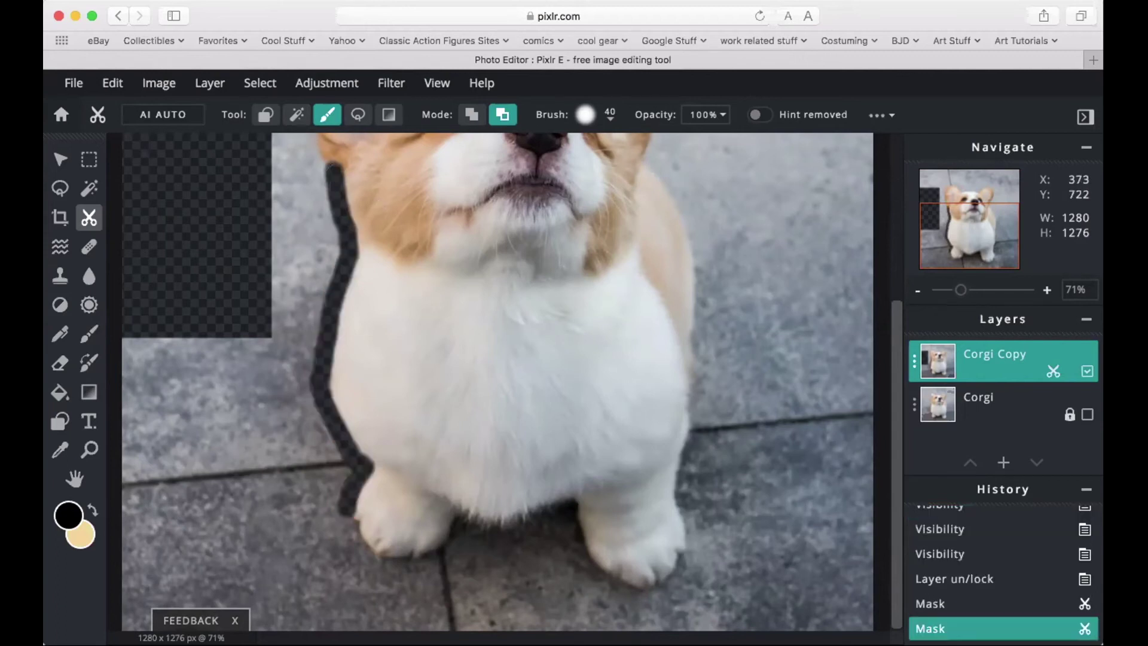
pyautogui.scroll(5, 436, 385)
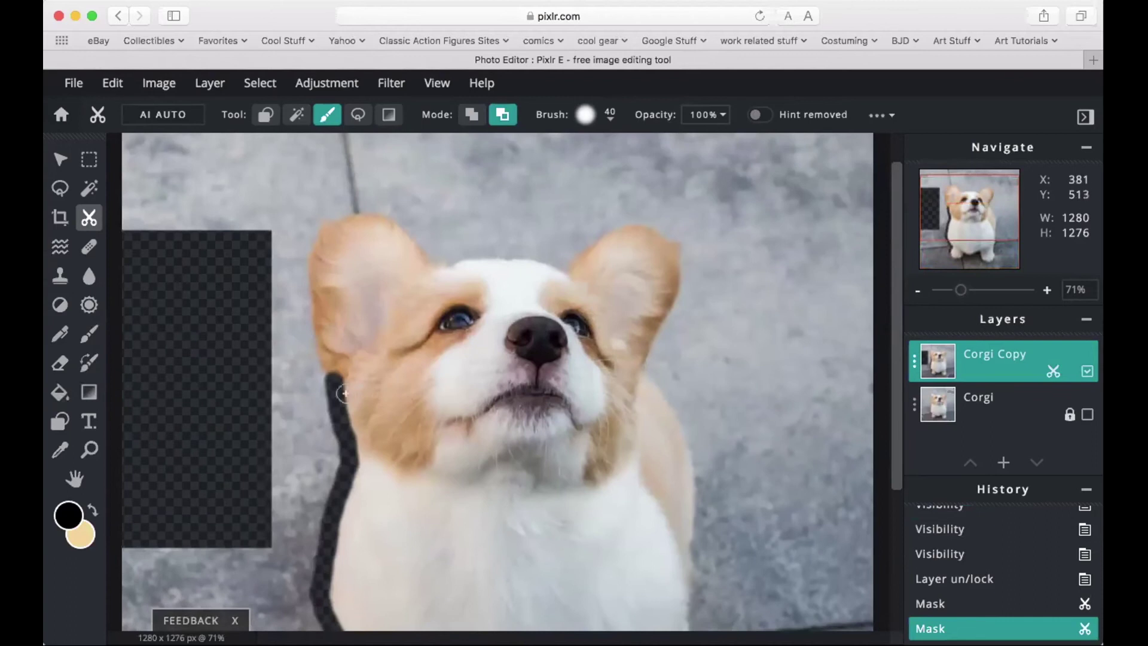
pyautogui.moveTo(326, 380)
pyautogui.mouseDown()
pyautogui.moveTo(308, 259)
pyautogui.moveTo(318, 223)
pyautogui.moveTo(366, 211)
pyautogui.moveTo(413, 224)
pyautogui.moveTo(448, 264)
pyautogui.moveTo(504, 256)
pyautogui.moveTo(570, 268)
pyautogui.moveTo(601, 239)
pyautogui.moveTo(652, 227)
pyautogui.moveTo(675, 255)
pyautogui.moveTo(684, 296)
pyautogui.moveTo(651, 367)
pyautogui.mouseUp()
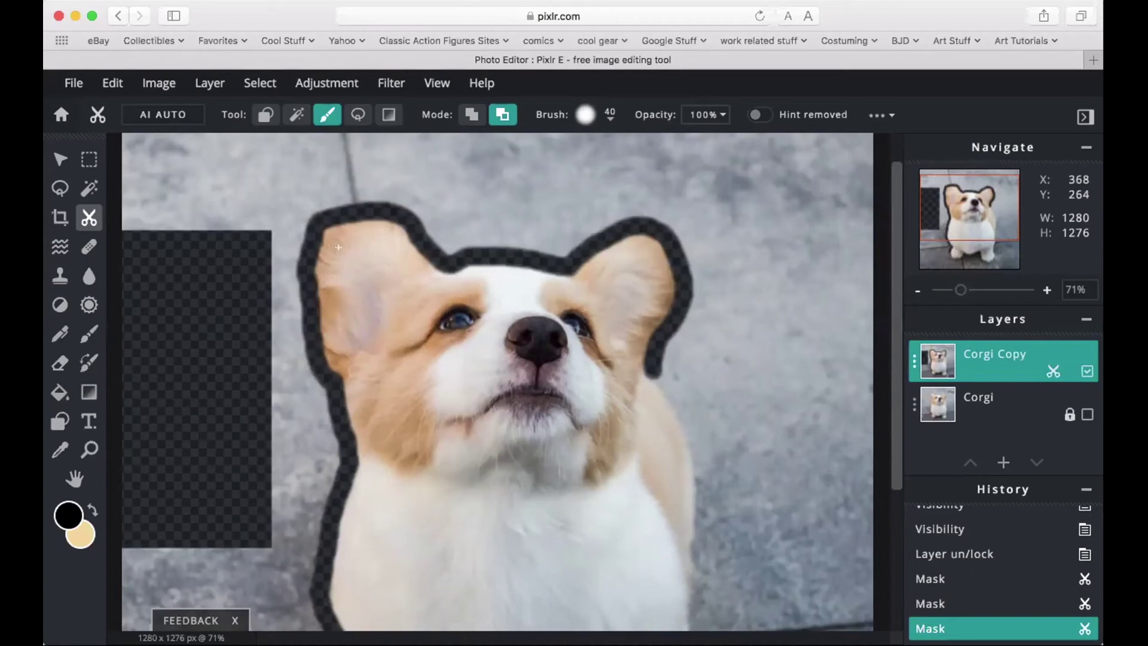
# - Restore the clipped edges of the corgi's left ear and cheek by brushing them back in add-to-mask mode
pyautogui.click(465, 114)
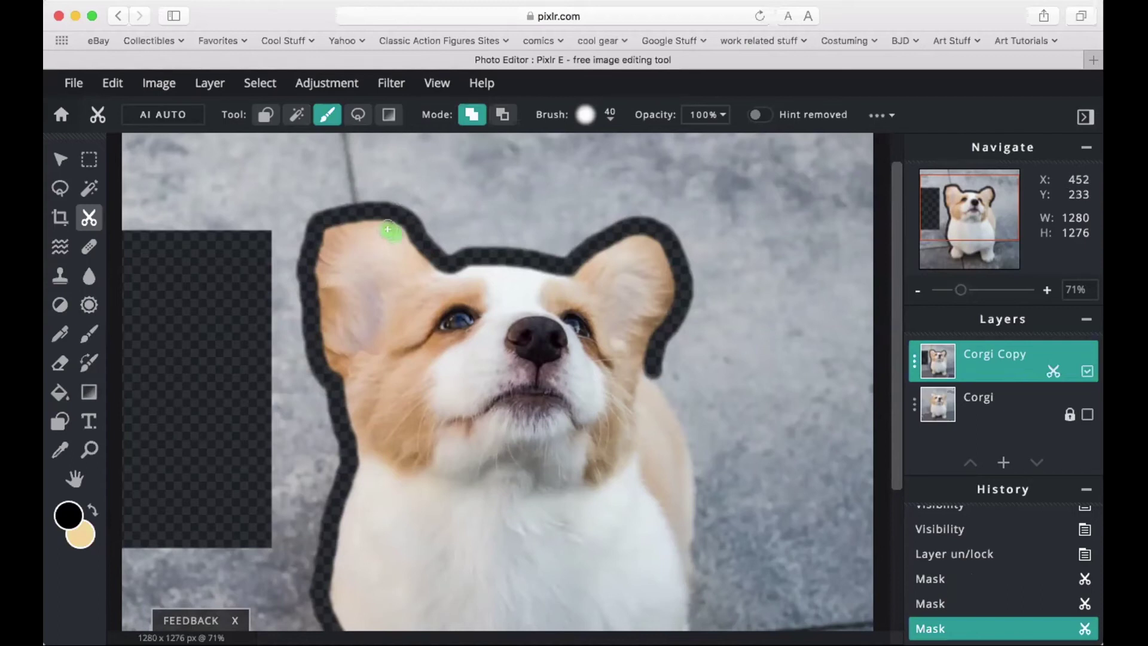
pyautogui.moveTo(381, 228)
pyautogui.mouseDown()
pyautogui.moveTo(341, 221)
pyautogui.moveTo(324, 236)
pyautogui.moveTo(321, 278)
pyautogui.mouseUp()
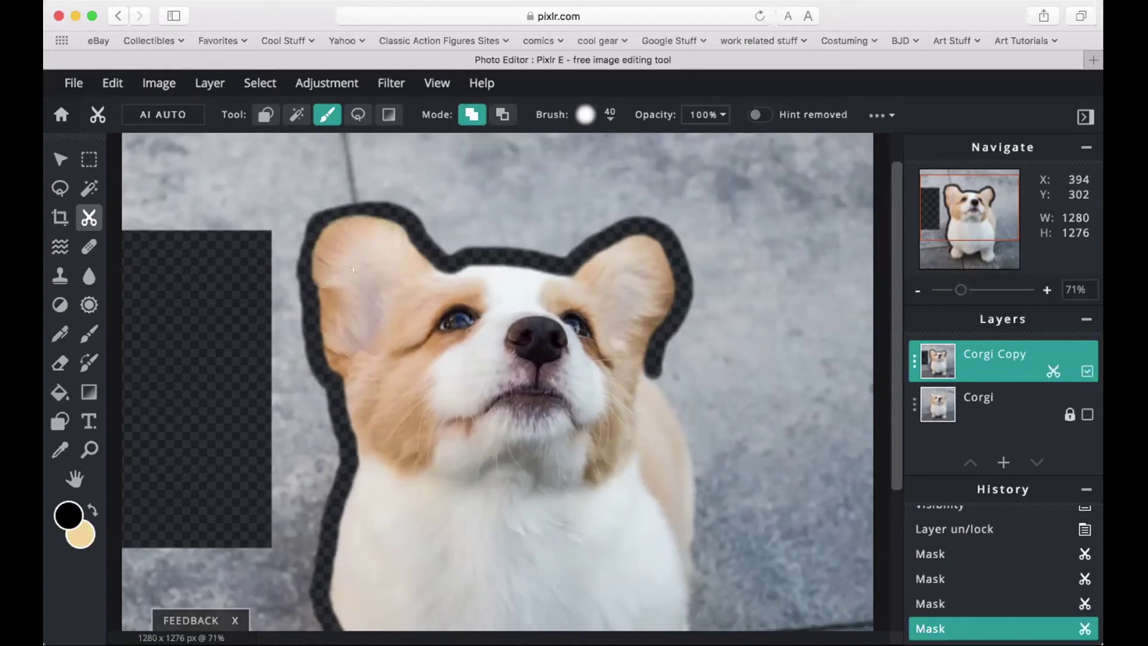
pyautogui.moveTo(326, 278); pyautogui.dragTo(328, 301)
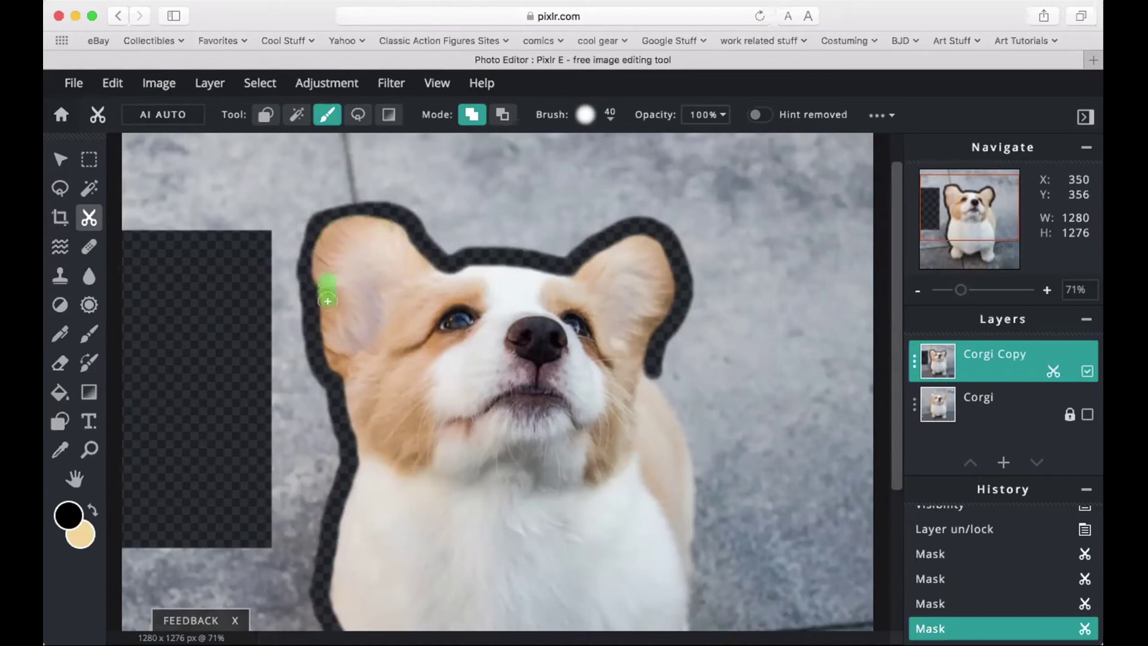
pyautogui.moveTo(351, 386); pyautogui.dragTo(342, 364)
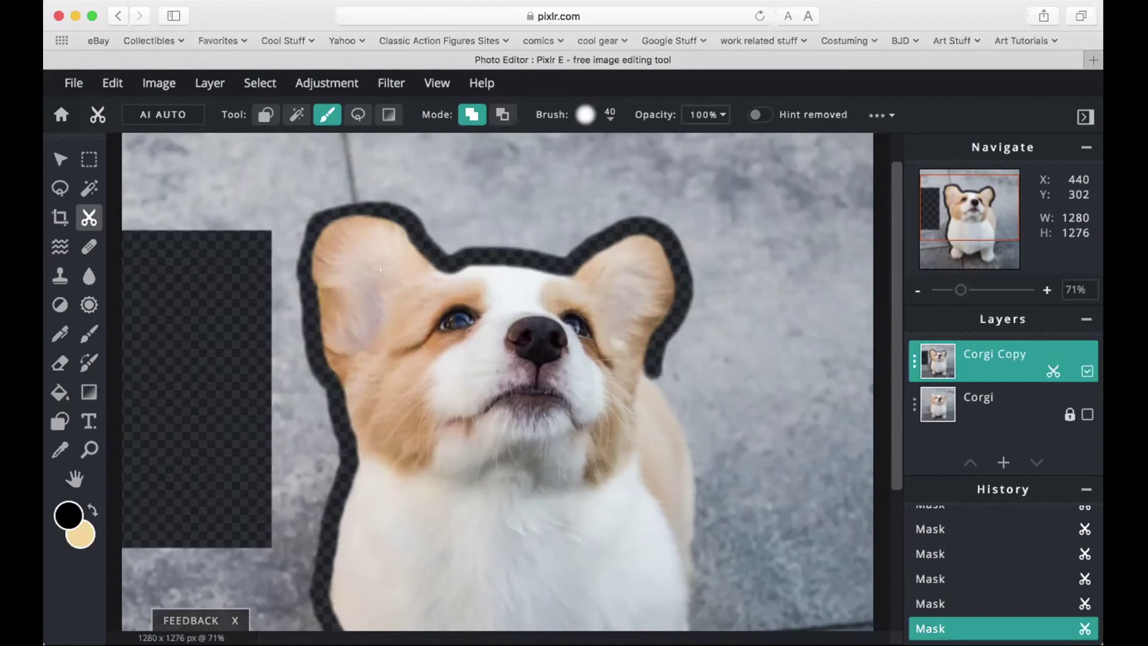
# - Finish the brushed outline in Remove from mask mode down the corgi's right side and around both paws, closing it at the left leg
pyautogui.click(501, 114)
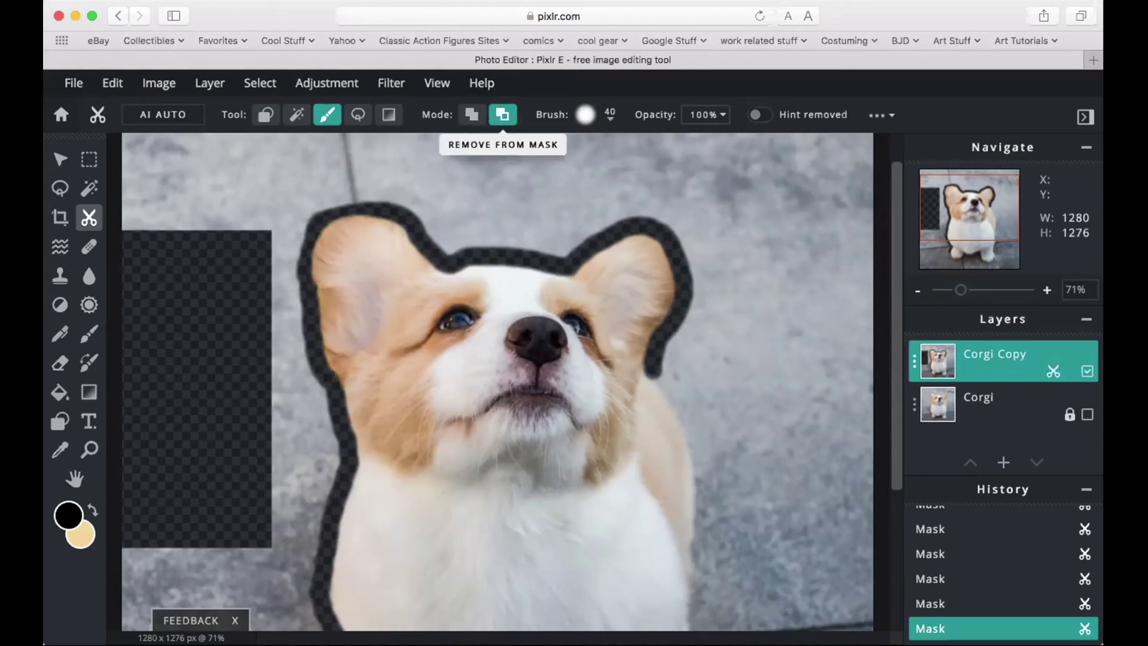
pyautogui.scroll(-3, 735, 384)
pyautogui.scroll(-2, 680, 215)
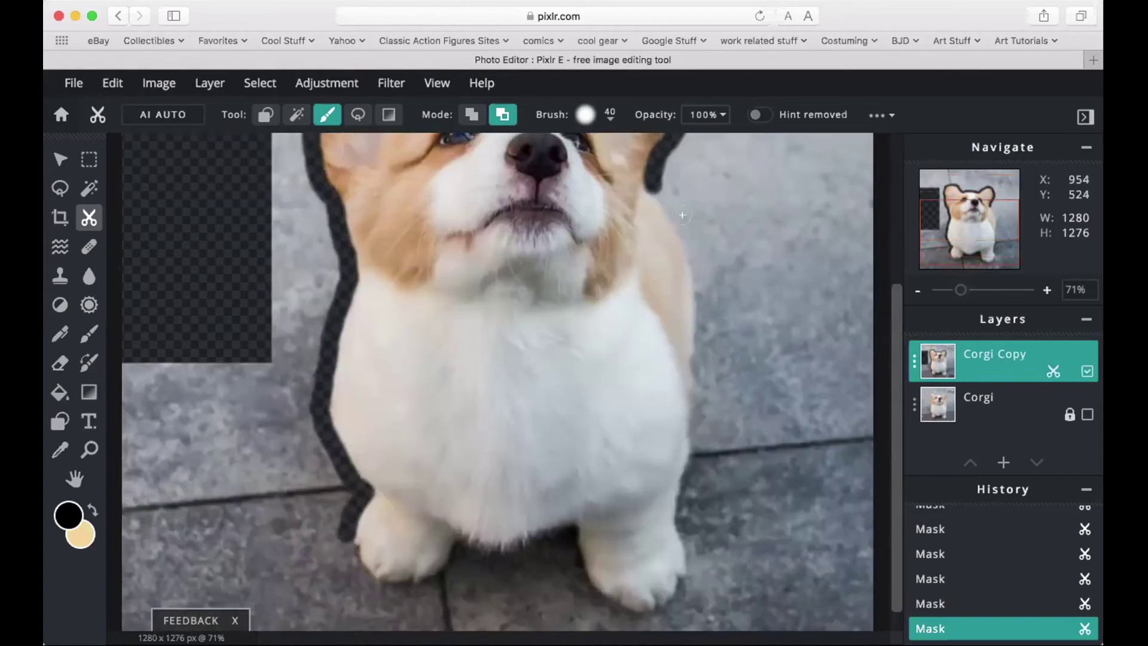
pyautogui.moveTo(655, 186)
pyautogui.mouseDown()
pyautogui.moveTo(696, 258)
pyautogui.moveTo(696, 400)
pyautogui.moveTo(677, 526)
pyautogui.mouseUp()
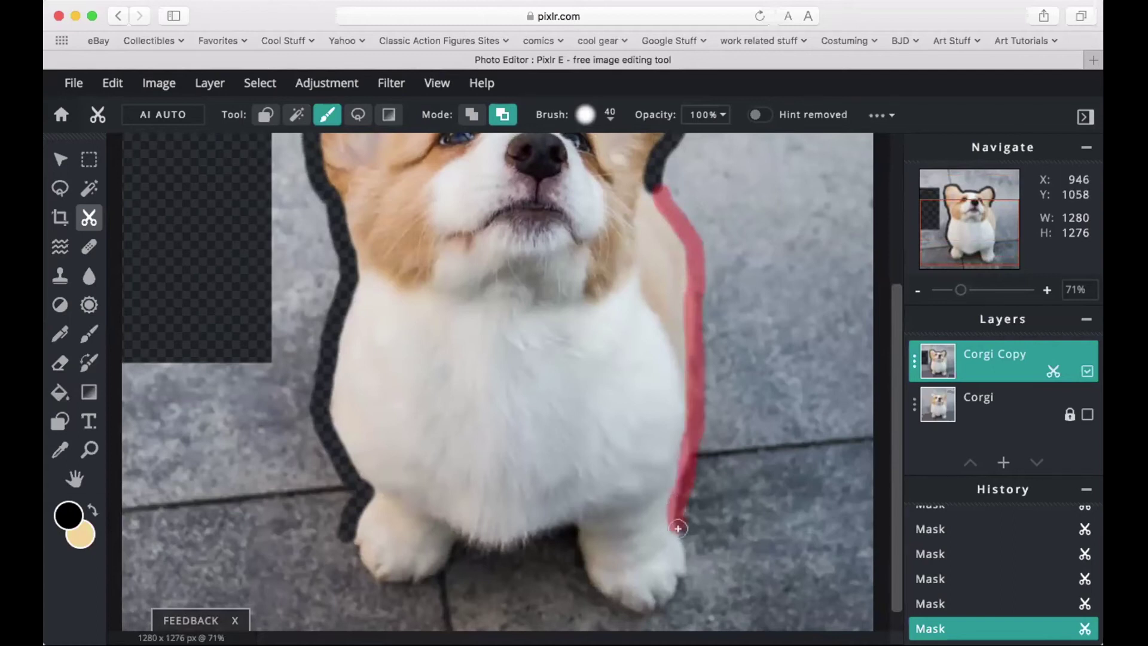
pyautogui.scroll(-1, 530, 359)
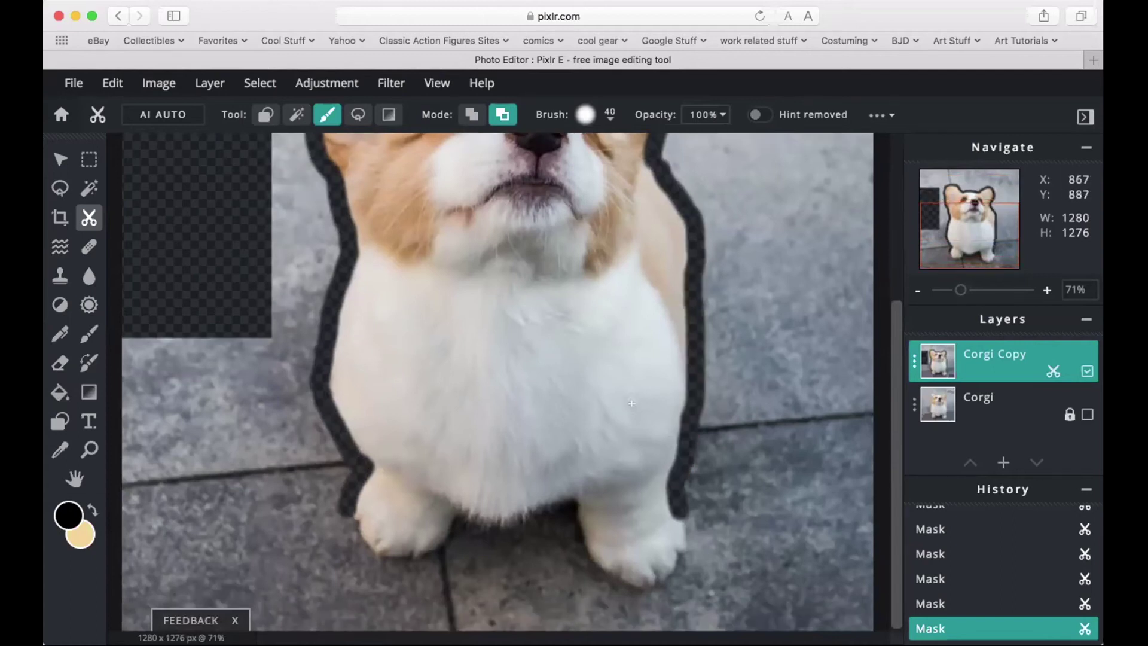
pyautogui.moveTo(682, 514)
pyautogui.mouseDown()
pyautogui.moveTo(684, 567)
pyautogui.moveTo(651, 585)
pyautogui.moveTo(604, 575)
pyautogui.moveTo(572, 500)
pyautogui.moveTo(497, 525)
pyautogui.moveTo(466, 518)
pyautogui.moveTo(446, 546)
pyautogui.moveTo(396, 562)
pyautogui.moveTo(368, 553)
pyautogui.moveTo(344, 504)
pyautogui.mouseUp()
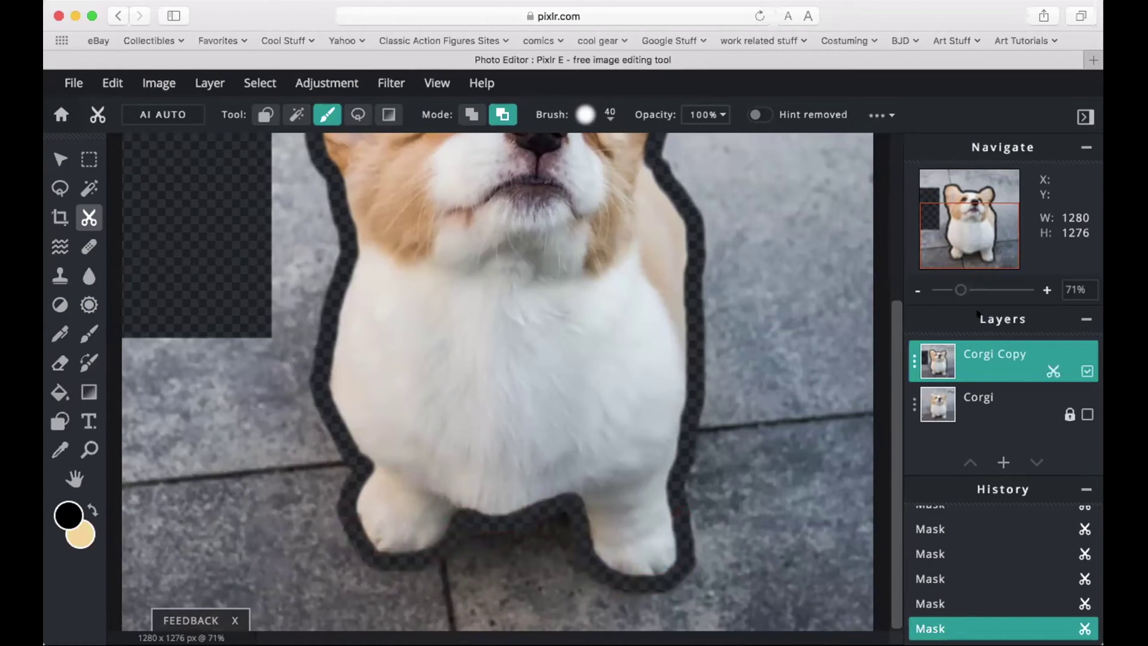
pyautogui.click(918, 290)
pyautogui.click(918, 291)
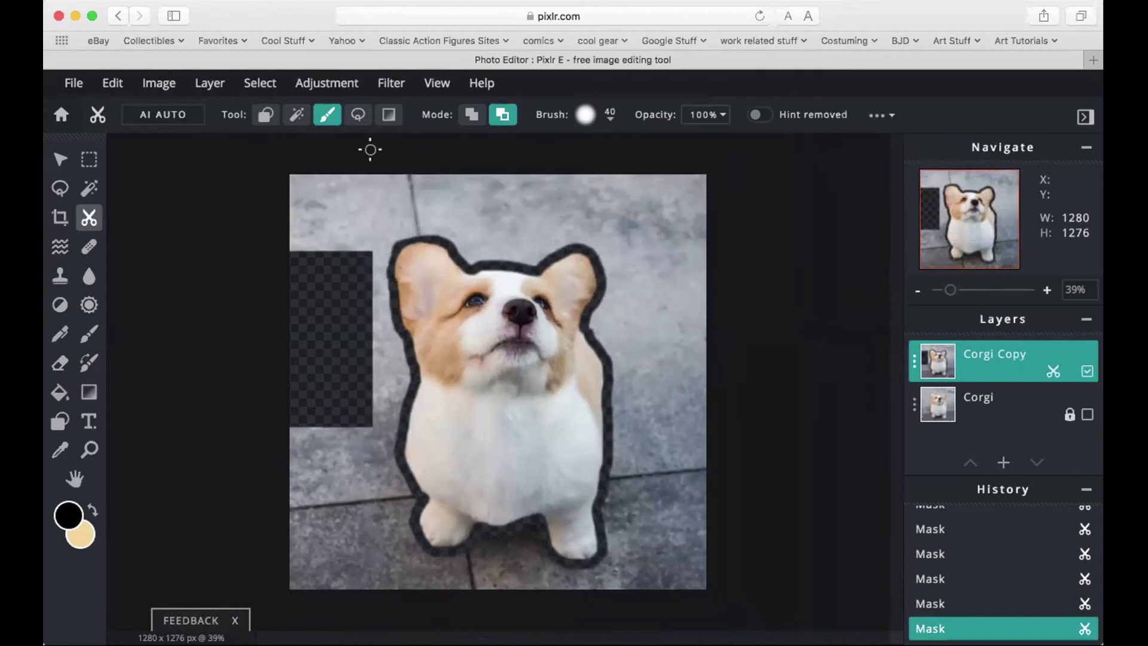
# - Remove the background left of and above the corgi with freehand Lasso mask selections along the brushed outline in Remove from mask mode
pyautogui.click(355, 114)
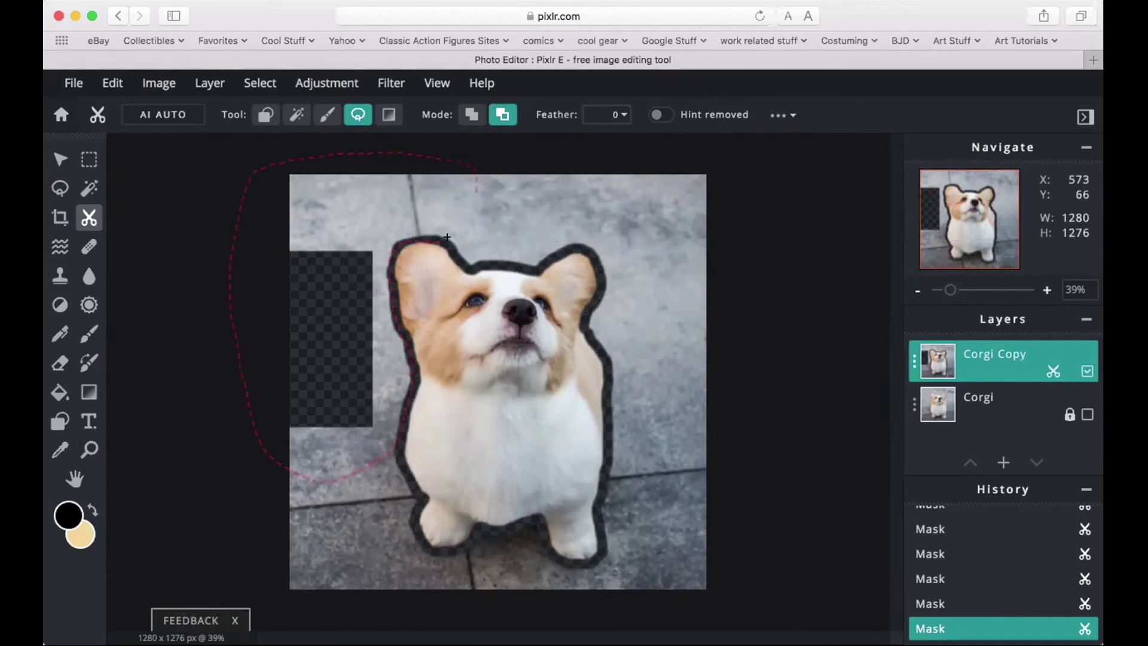
pyautogui.moveTo(437, 234); pyautogui.dragTo(437, 234)
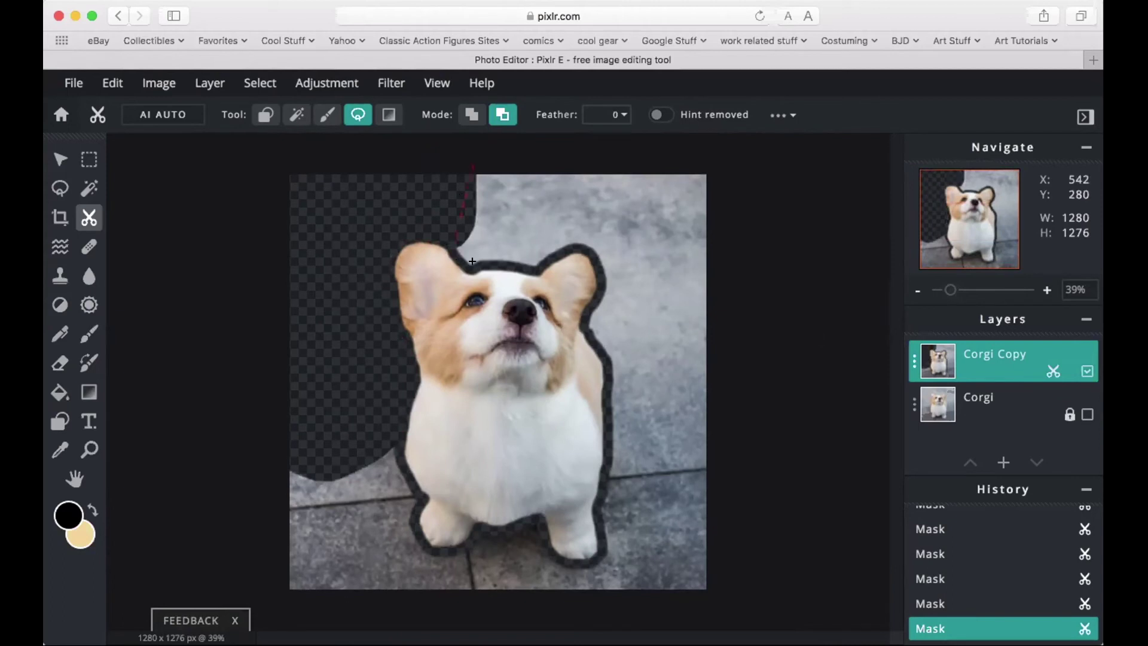
pyautogui.moveTo(592, 248)
pyautogui.mouseDown()
pyautogui.moveTo(595, 275)
pyautogui.moveTo(623, 312)
pyautogui.mouseUp()
pyautogui.moveTo(486, 142); pyautogui.dragTo(475, 157)
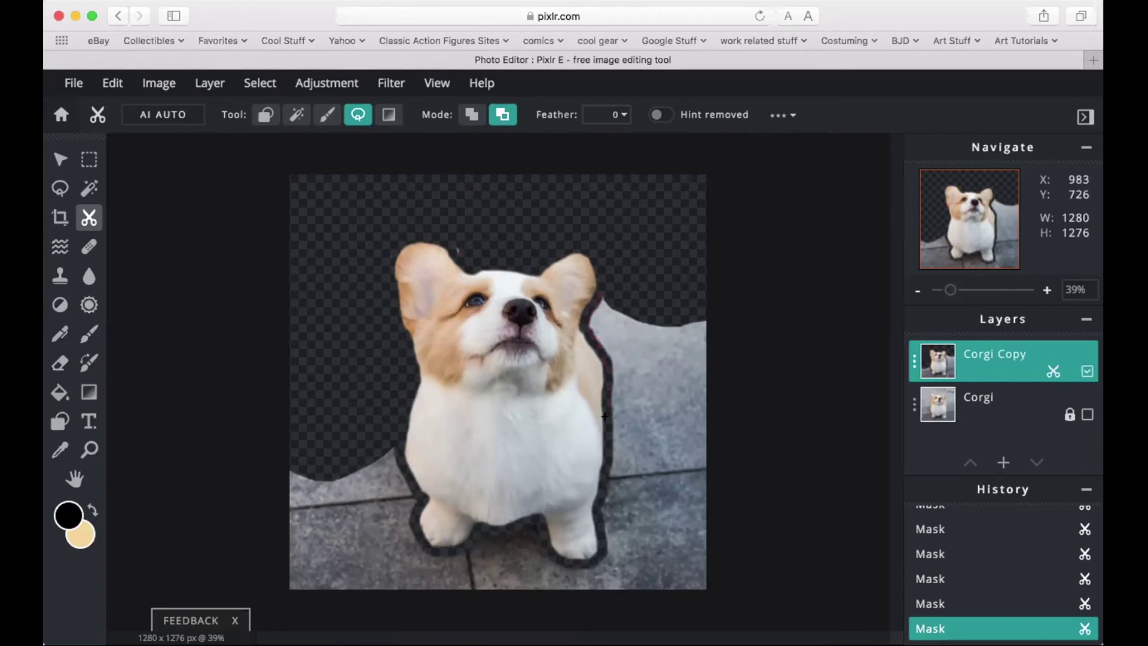
# - Lasso away the remaining background down the corgi's right side and below the paws, leaving only the dog
pyautogui.moveTo(649, 313); pyautogui.dragTo(598, 323)
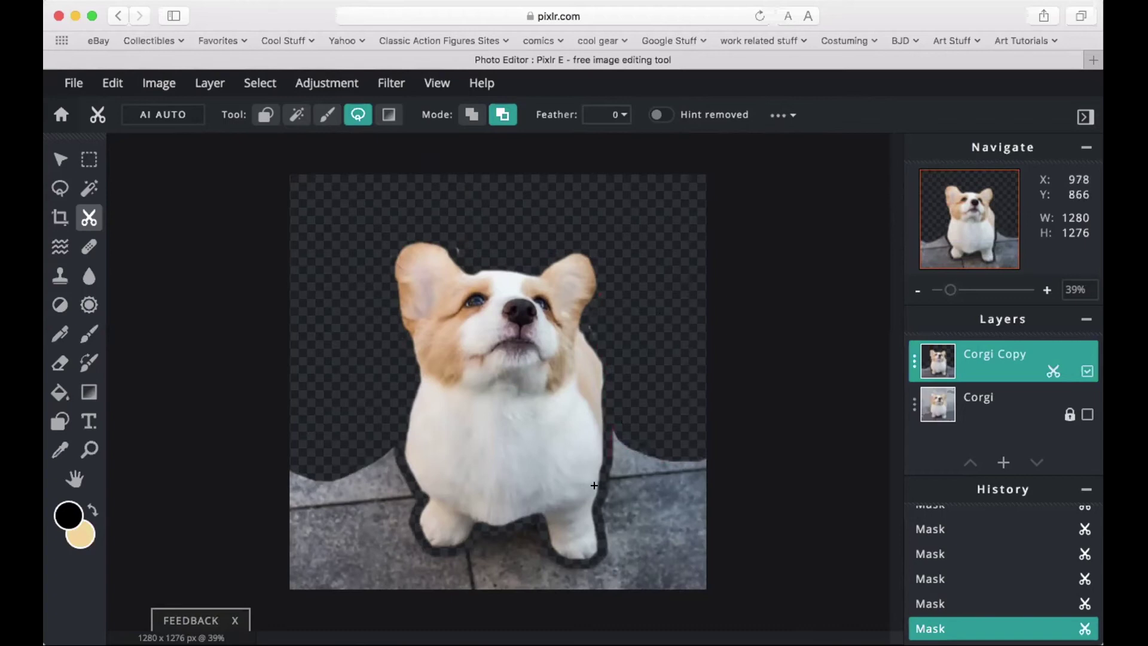
pyautogui.moveTo(678, 407); pyautogui.dragTo(622, 407)
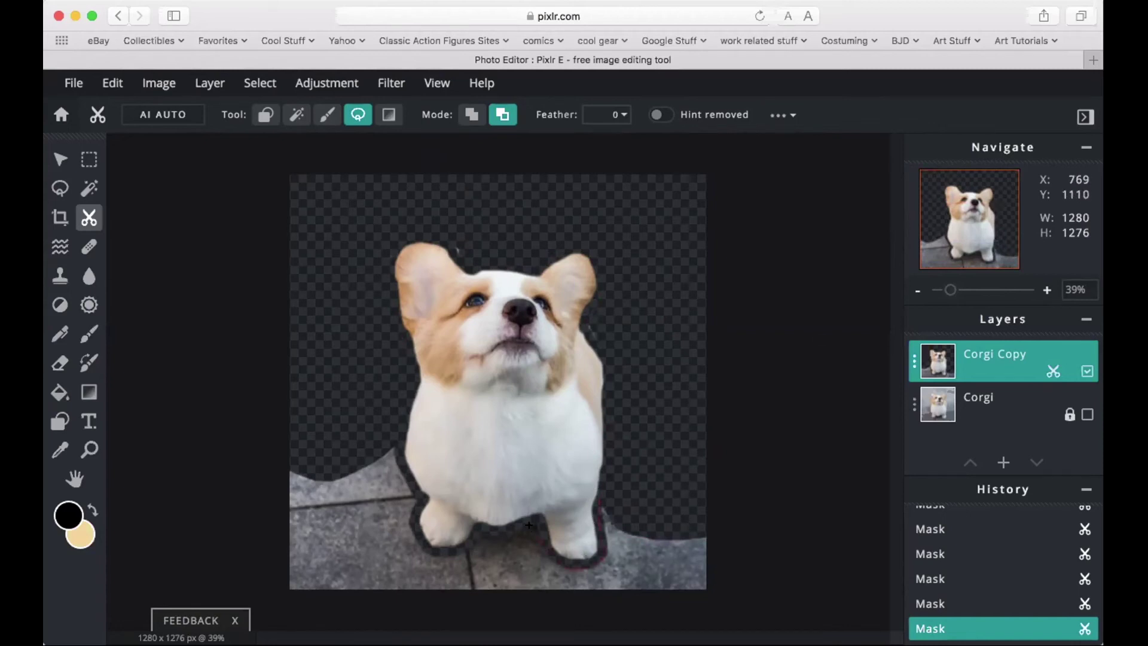
pyautogui.moveTo(466, 529); pyautogui.dragTo(420, 541)
pyautogui.moveTo(220, 618)
pyautogui.mouseDown()
pyautogui.moveTo(479, 631)
pyautogui.moveTo(796, 566)
pyautogui.mouseUp()
pyautogui.moveTo(622, 486); pyautogui.dragTo(622, 487)
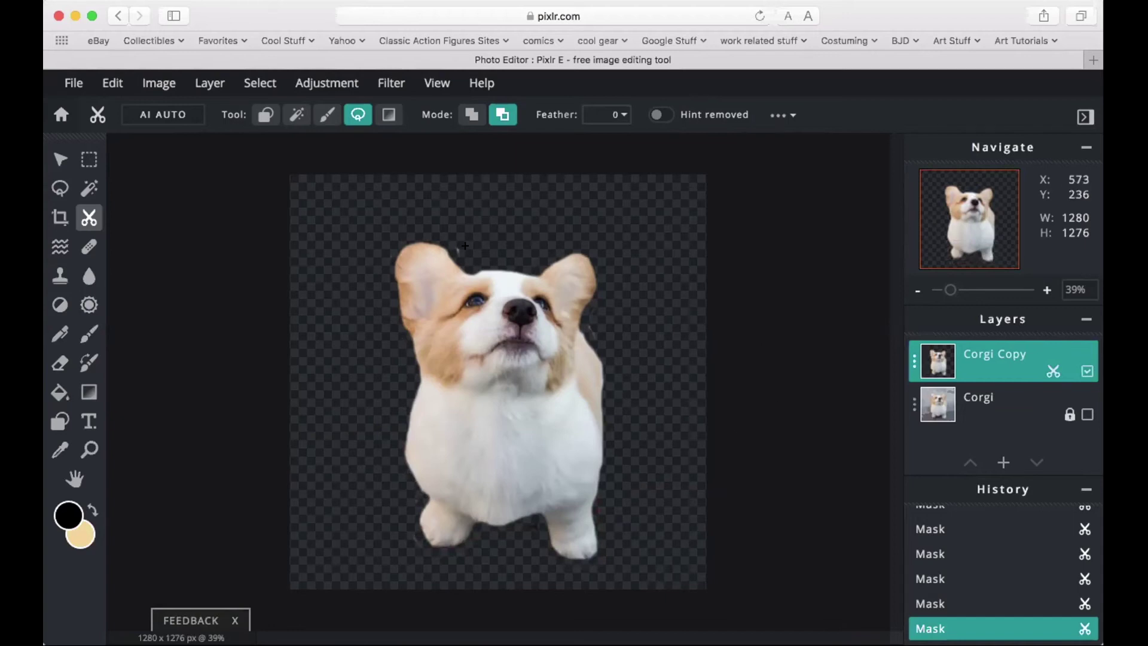
pyautogui.moveTo(951, 289); pyautogui.dragTo(942, 288)
# - Add an empty layer above the Corgi Copy layer
pyautogui.click(996, 458)
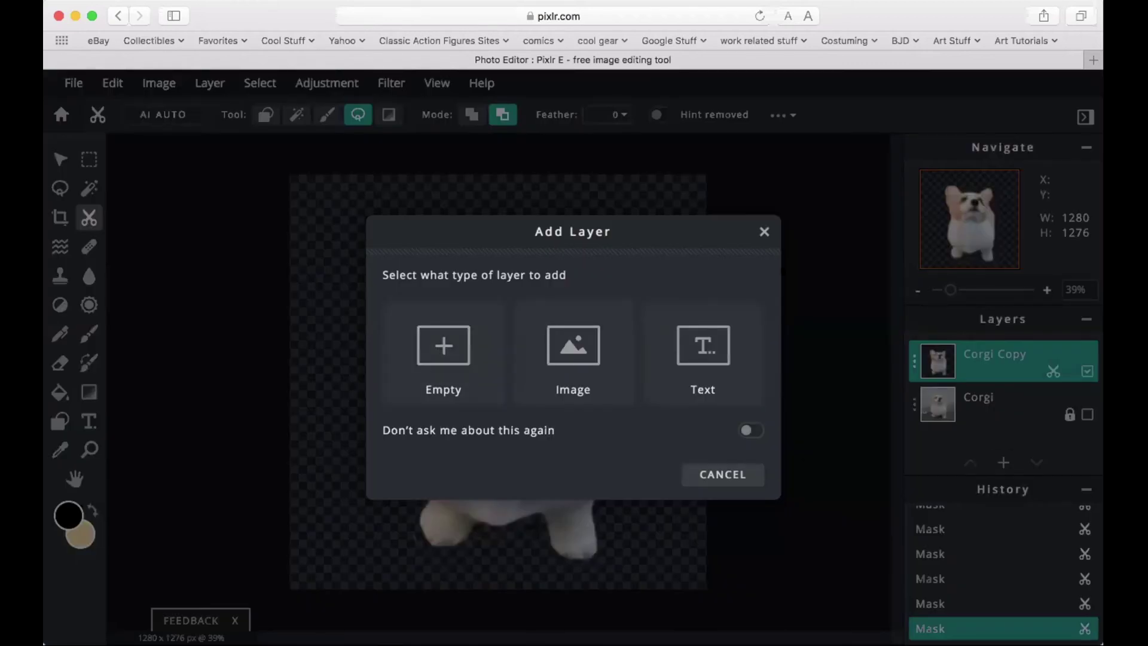
pyautogui.click(764, 232)
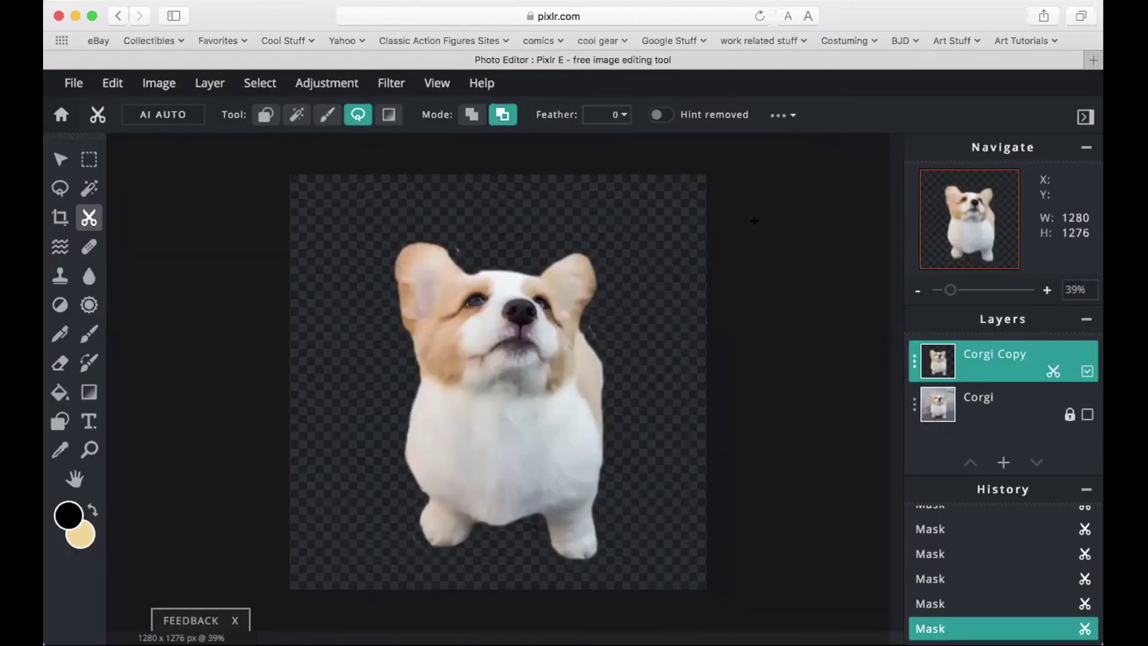
pyautogui.click(996, 463)
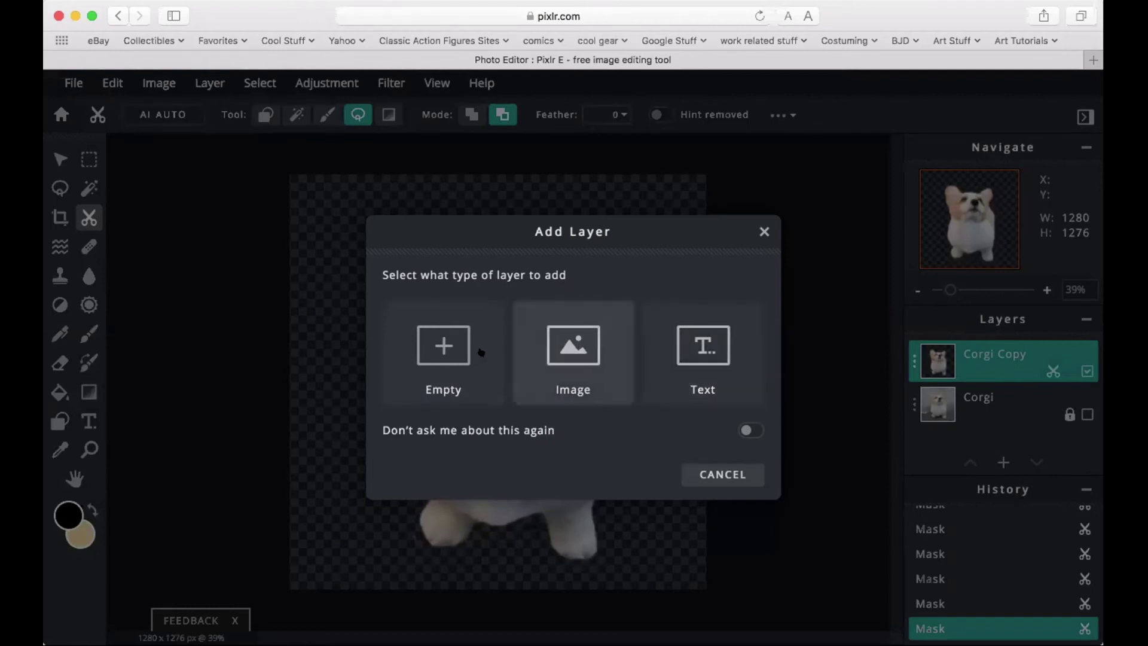
pyautogui.click(447, 343)
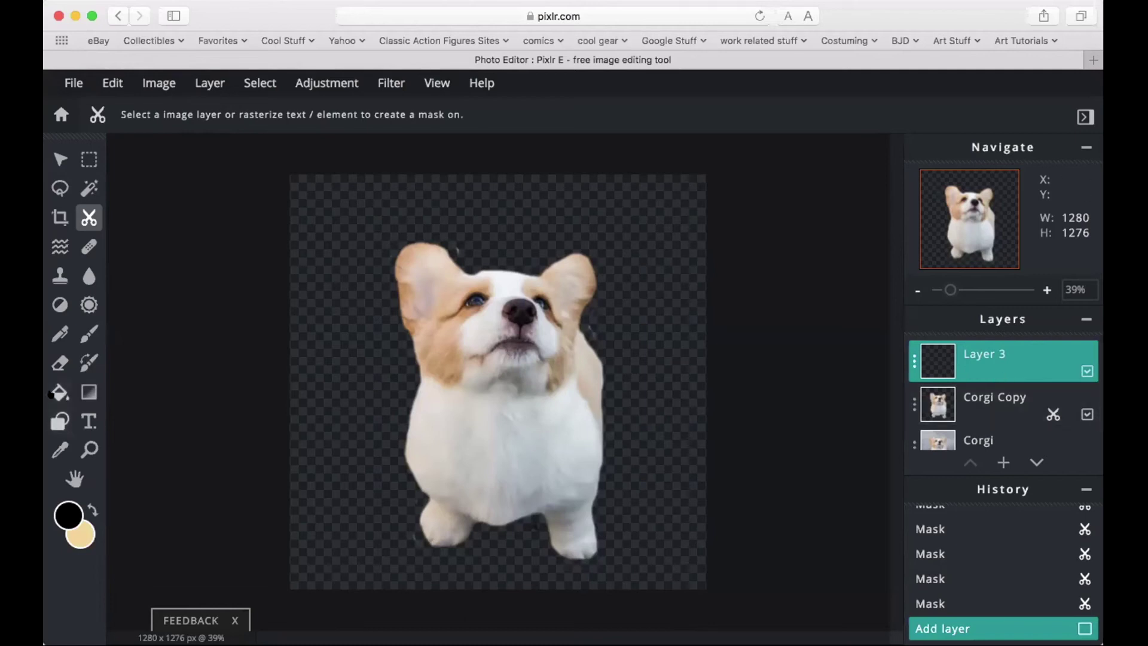
# - Swap the foreground and background colours and fill the empty layer with the pale yellow (R 249, G 214, B 151)
pyautogui.click(51, 385)
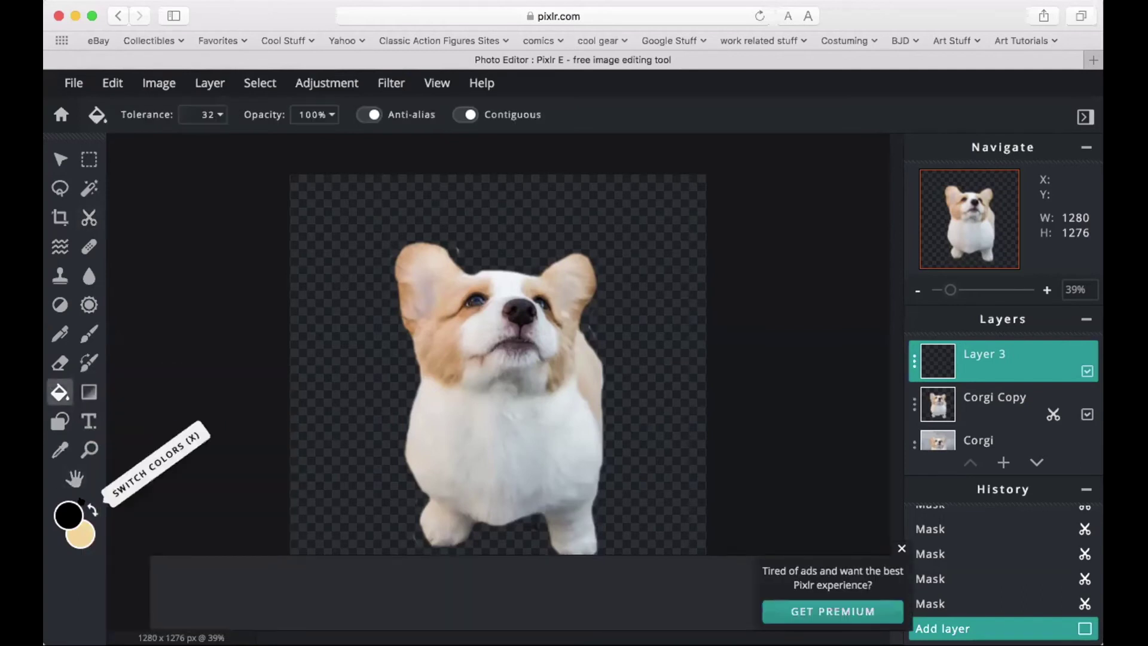
pyautogui.click(91, 509)
pyautogui.click(63, 505)
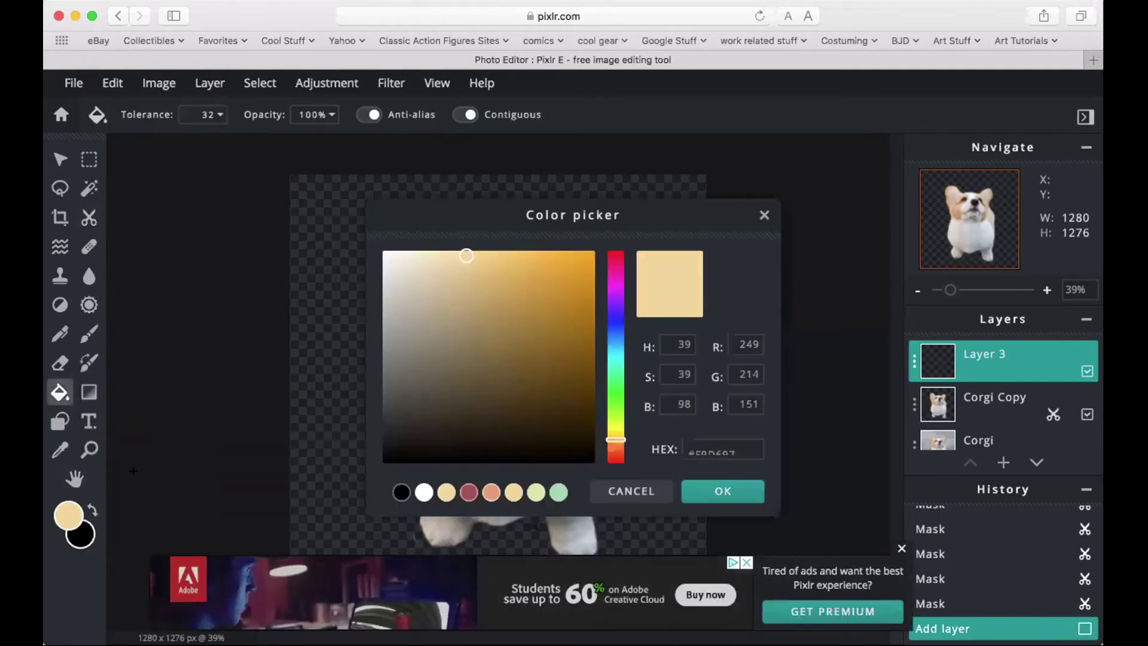
pyautogui.click(722, 491)
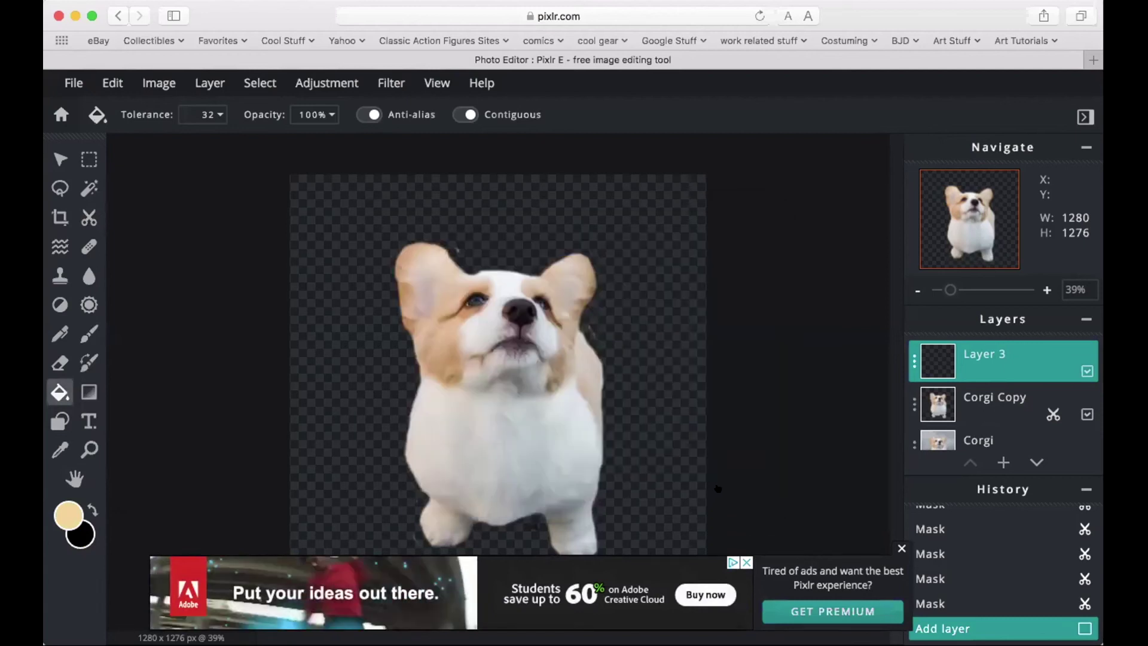
pyautogui.click(343, 222)
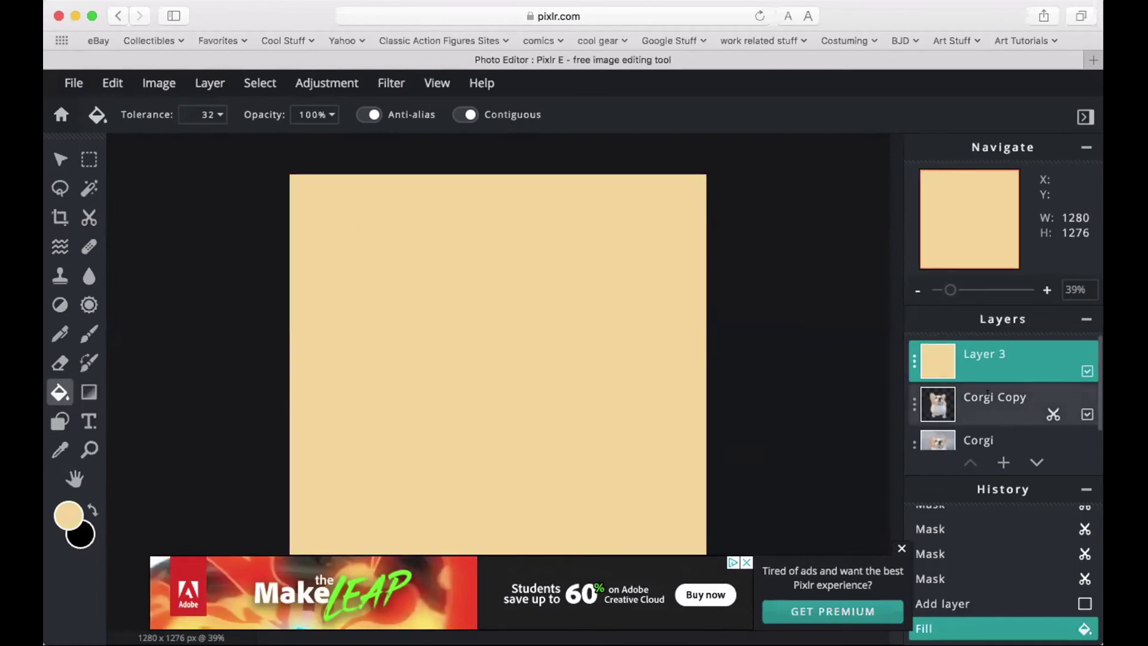
# - Rename the filled layer "Yellow Tint" and move it below the Corgi Copy layer
pyautogui.click(905, 359)
pyautogui.write('Y')
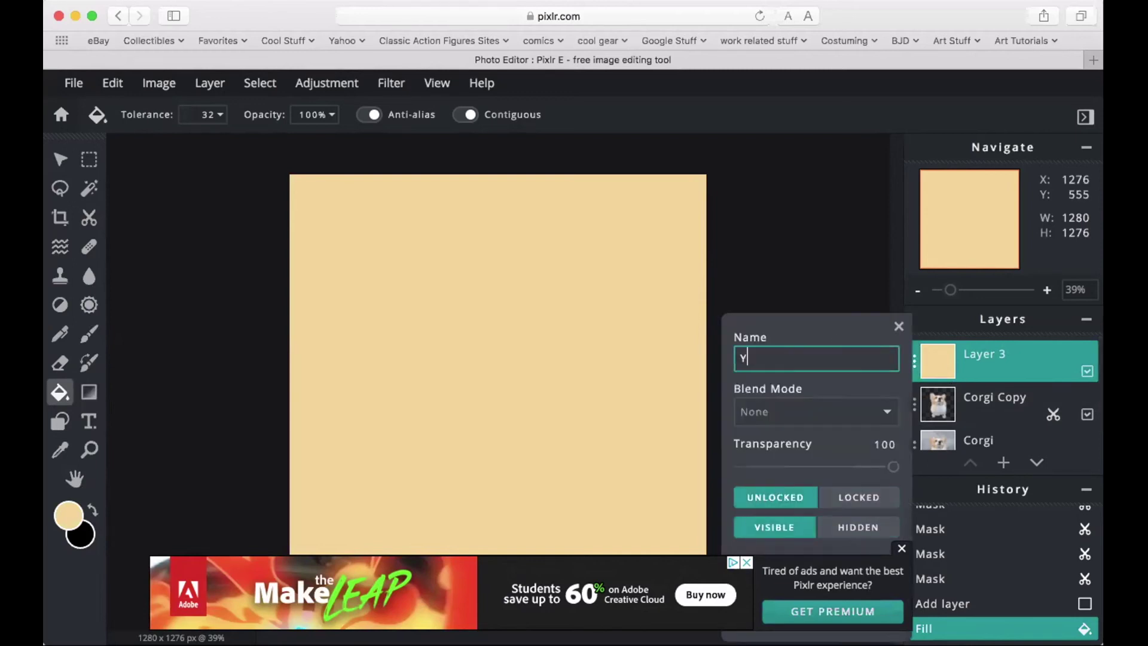
pyautogui.write('ellow Tint')
pyautogui.press('Return')
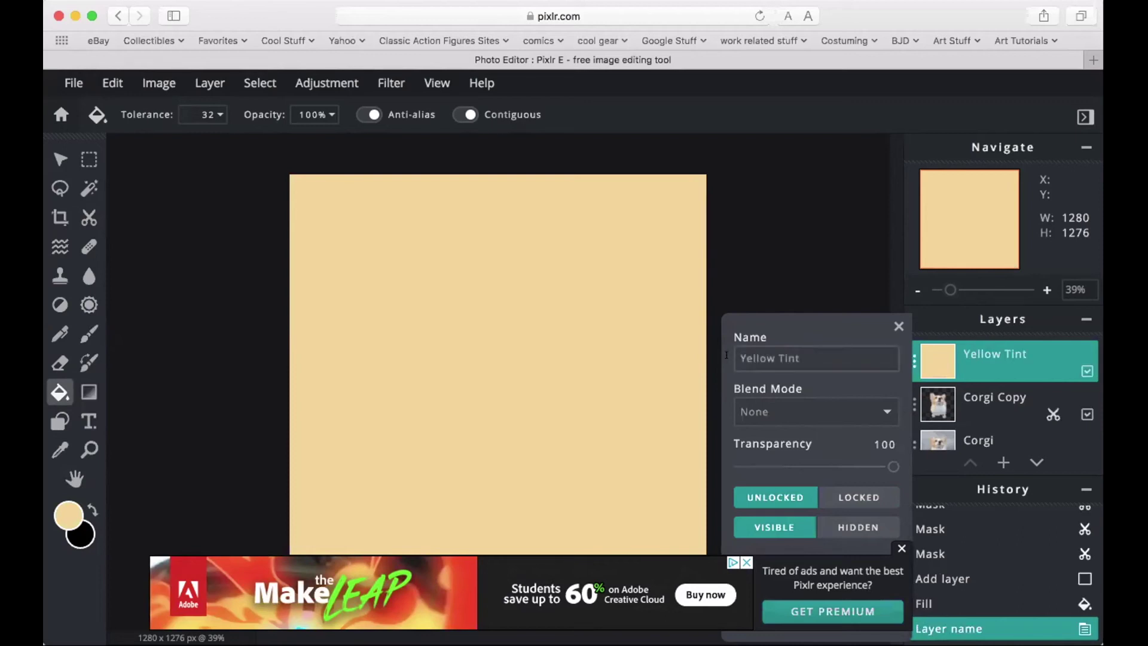
pyautogui.click(898, 326)
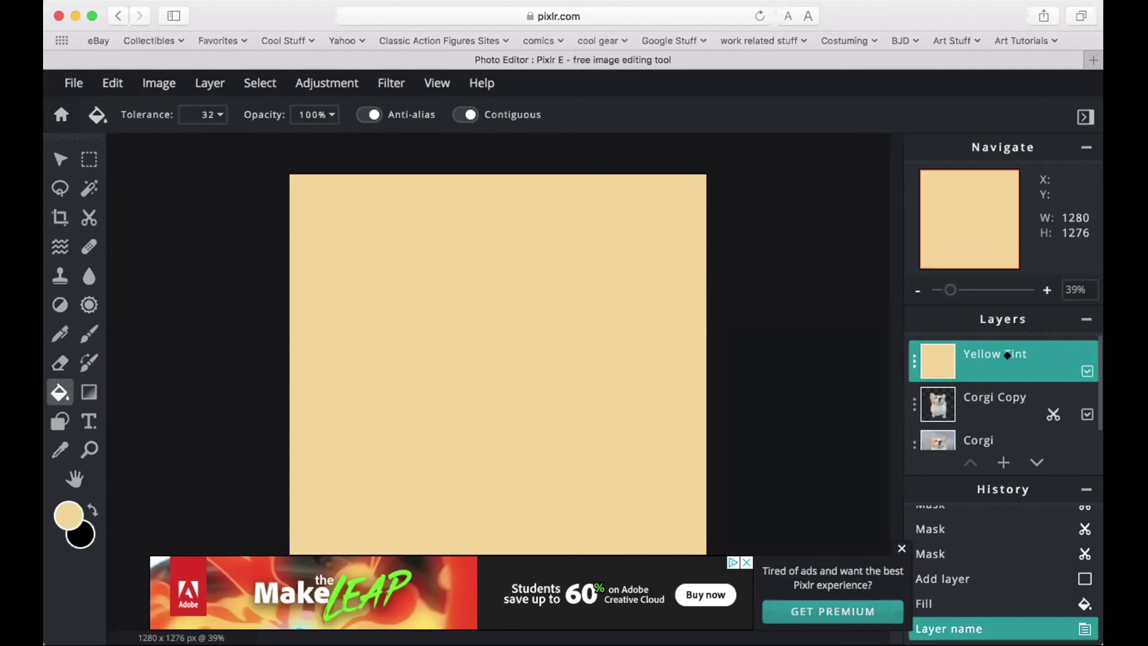
pyautogui.moveTo(1007, 354); pyautogui.dragTo(1006, 407)
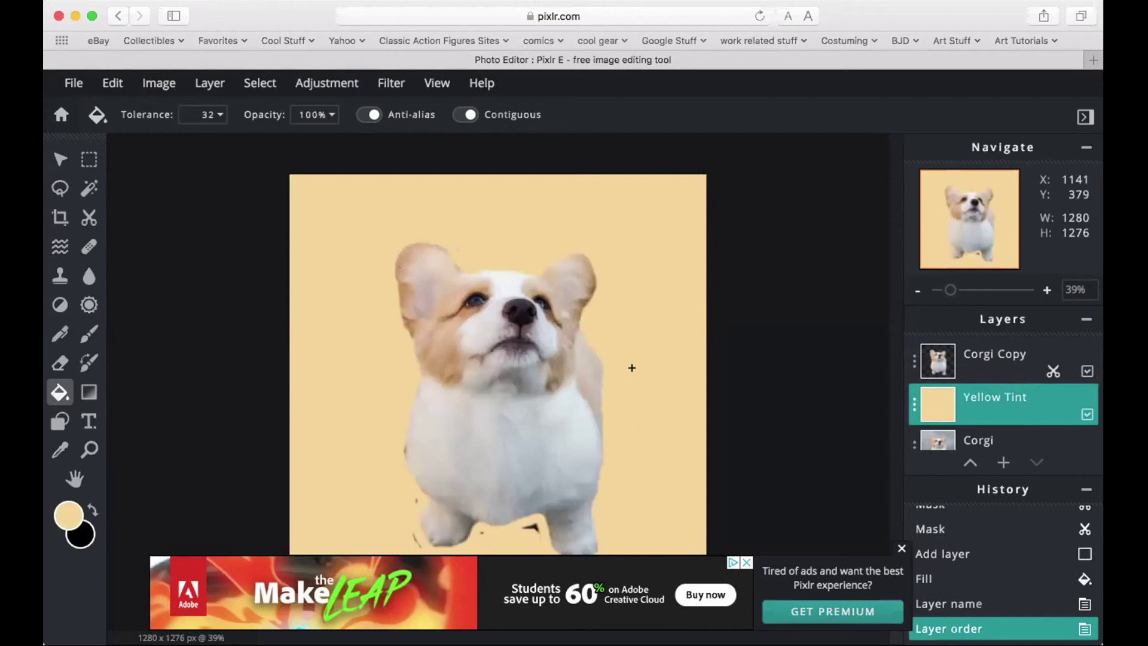
pyautogui.click(897, 544)
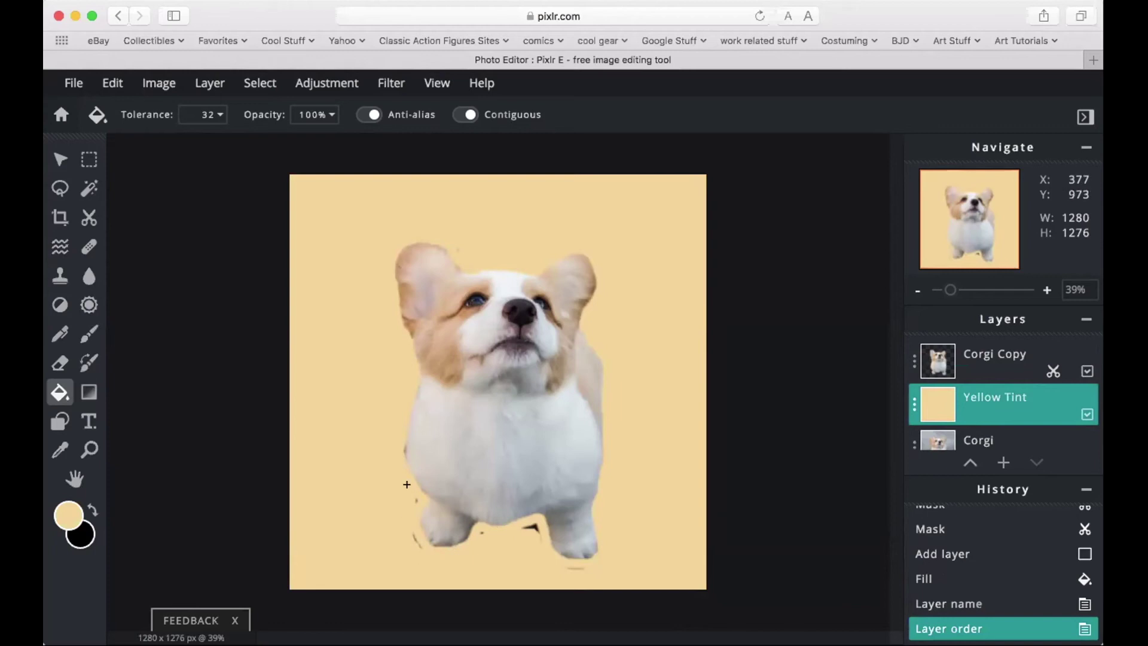
# - Choose the Cutout draw mask brush, try an add-to-mask stroke on the Yellow Tint layer below the corgi's left paw, and undo it
pyautogui.click(84, 215)
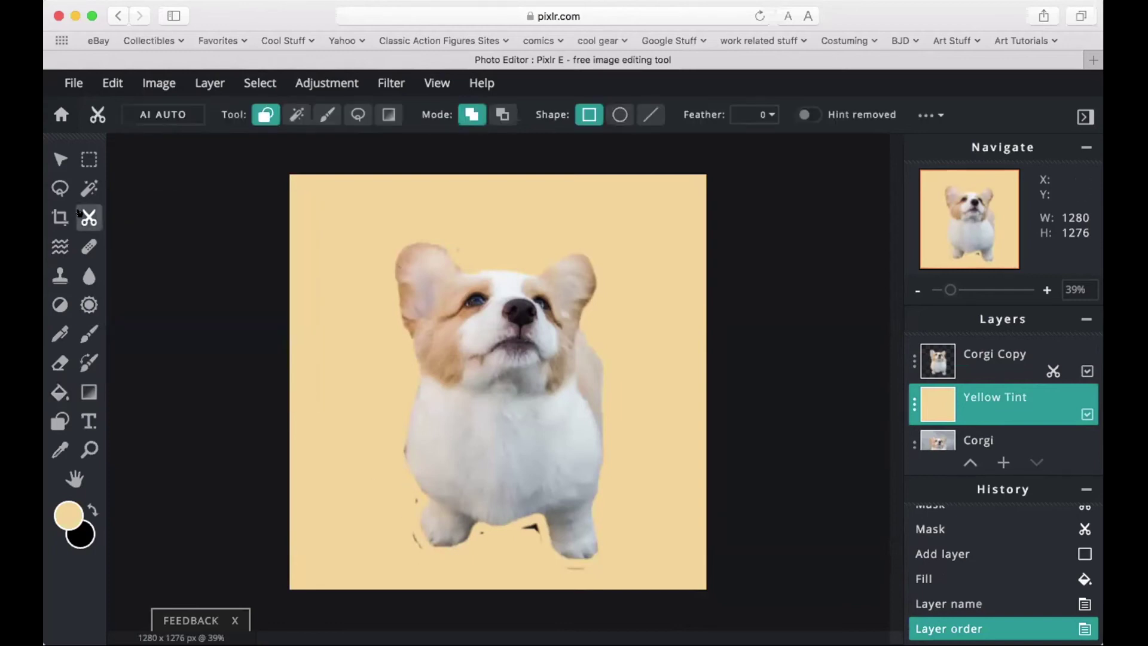
pyautogui.click(321, 108)
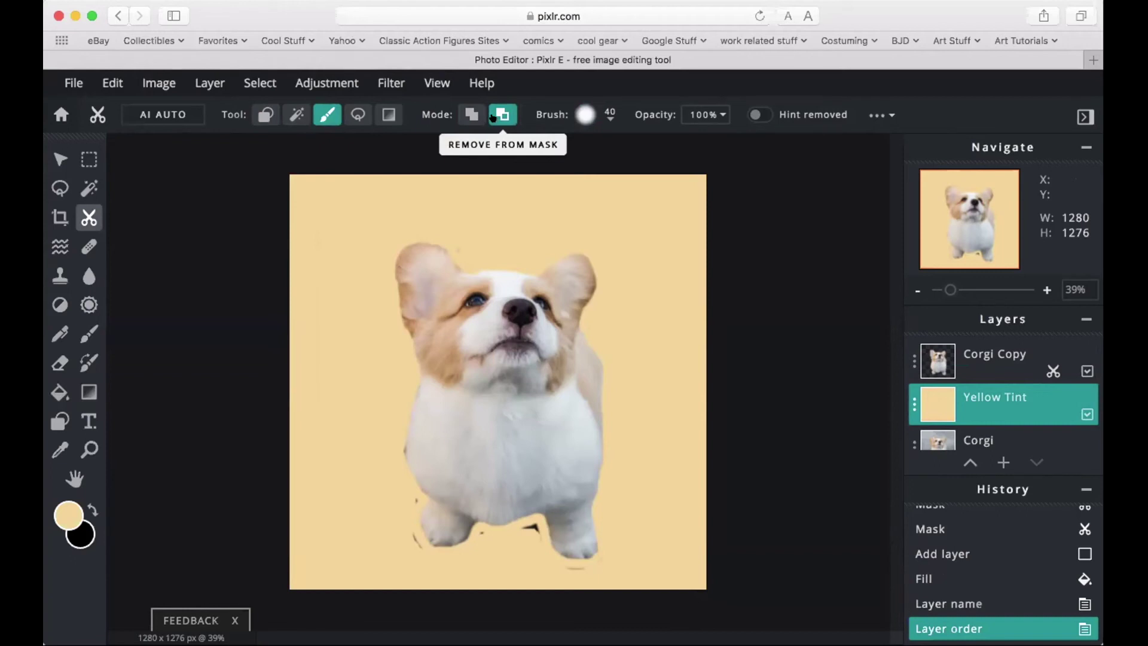
pyautogui.click(467, 114)
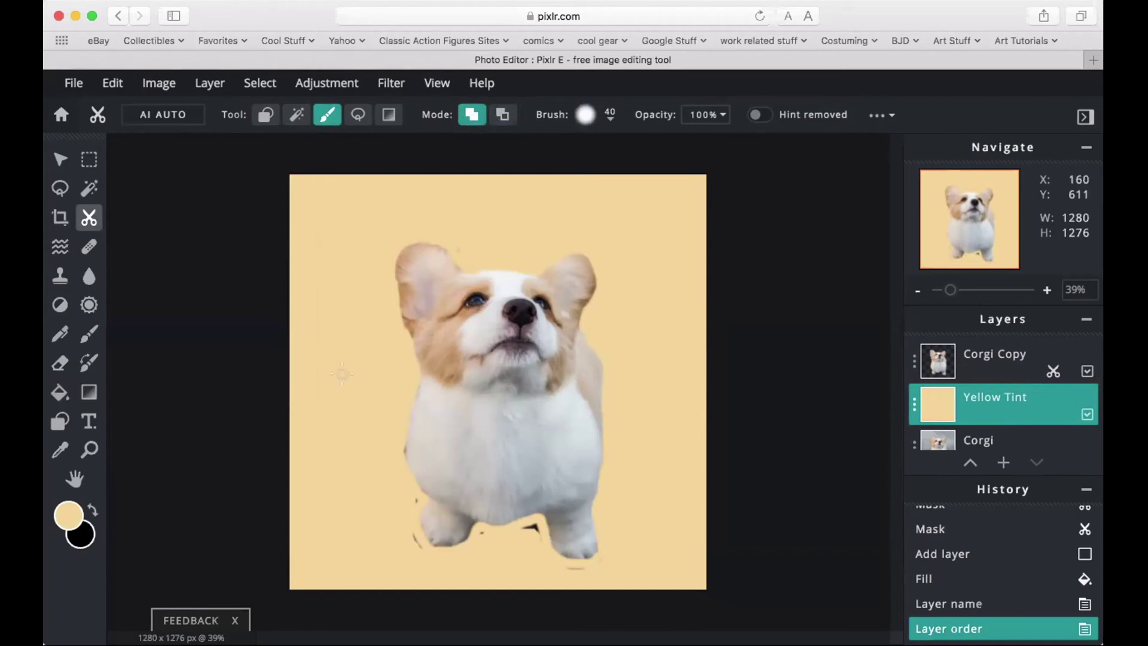
pyautogui.moveTo(380, 537); pyautogui.dragTo(436, 557)
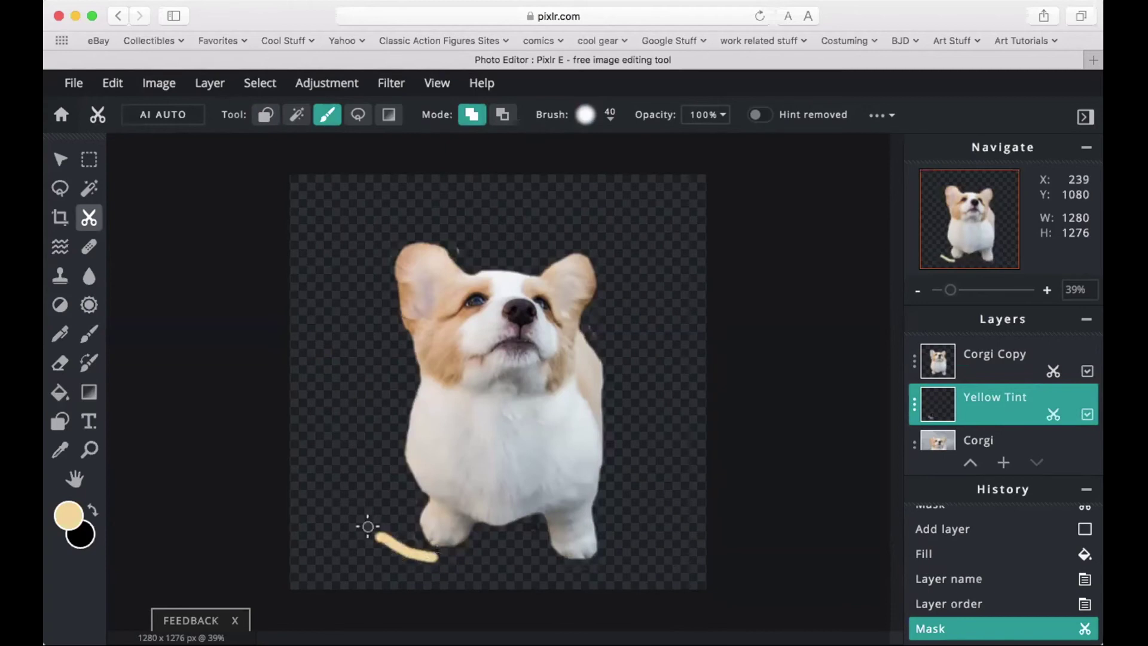
pyautogui.hotkey('ctrl', 'z')
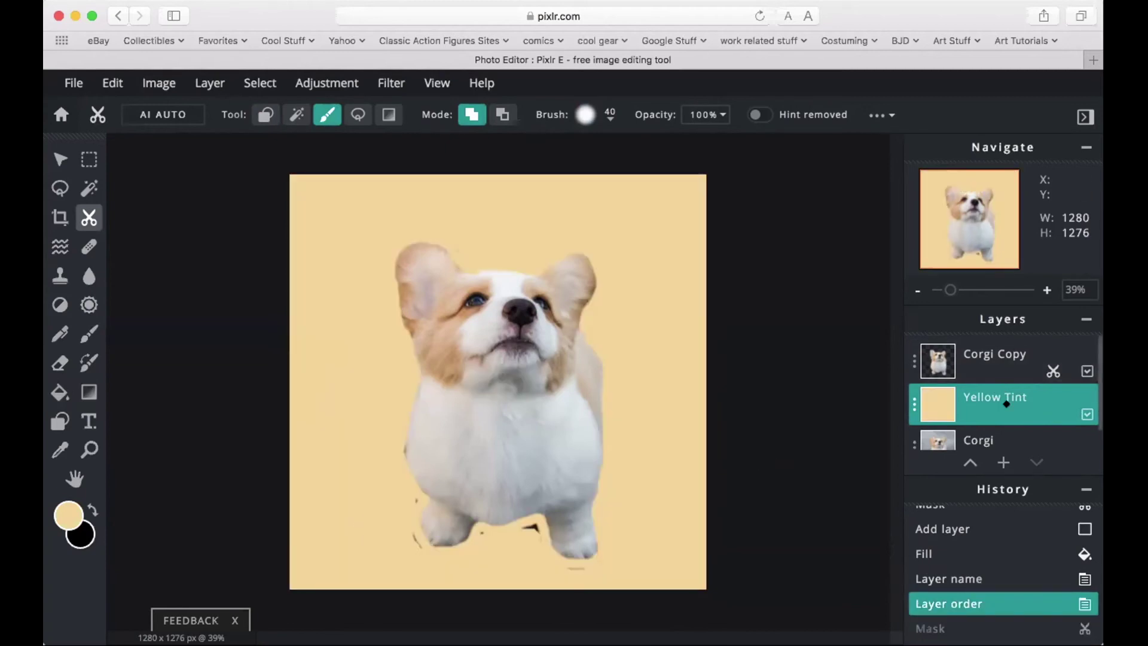
# - Brush away the dark background remnants around both paws and between the legs on the Corgi Copy layer in Remove from mask mode
pyautogui.click(1016, 355)
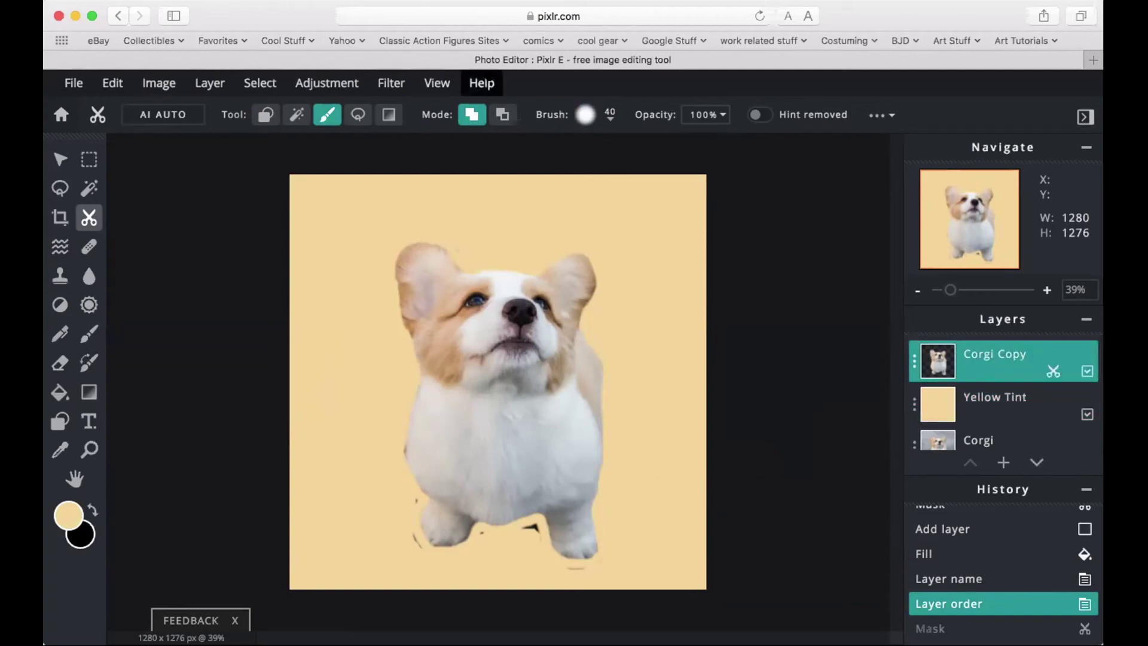
pyautogui.click(494, 109)
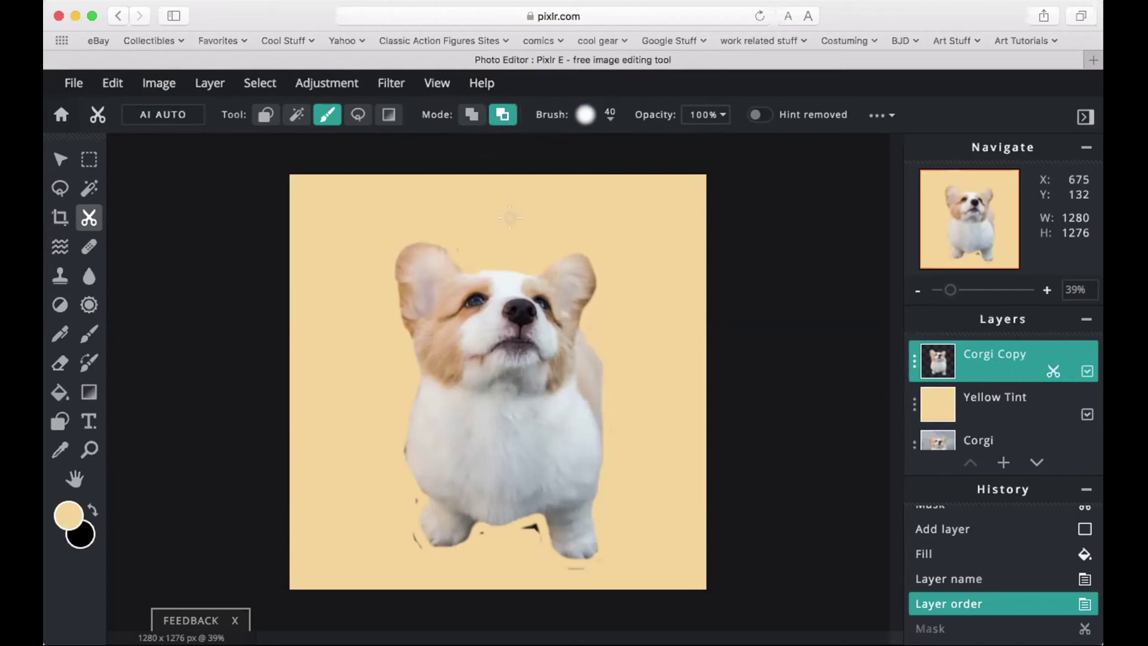
pyautogui.moveTo(541, 534)
pyautogui.mouseDown()
pyautogui.moveTo(443, 543)
pyautogui.moveTo(410, 530)
pyautogui.moveTo(423, 552)
pyautogui.mouseUp()
pyautogui.moveTo(415, 497); pyautogui.dragTo(415, 497)
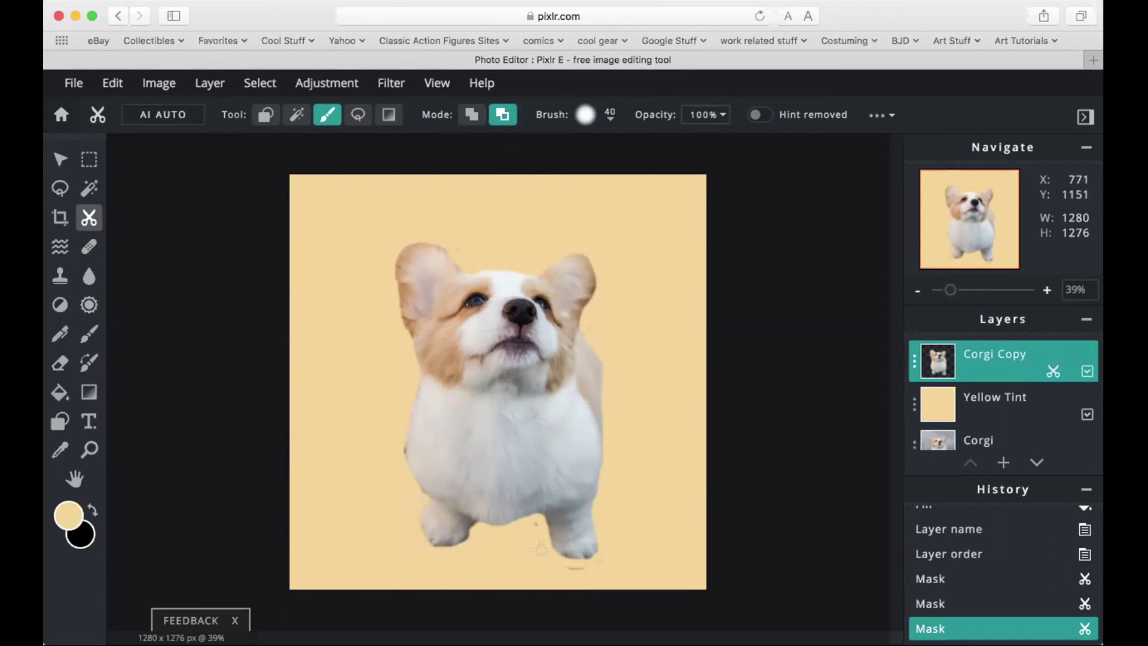
pyautogui.moveTo(533, 525)
pyautogui.mouseDown()
pyautogui.moveTo(569, 566)
pyautogui.moveTo(600, 570)
pyautogui.moveTo(622, 552)
pyautogui.moveTo(619, 519)
pyautogui.mouseUp()
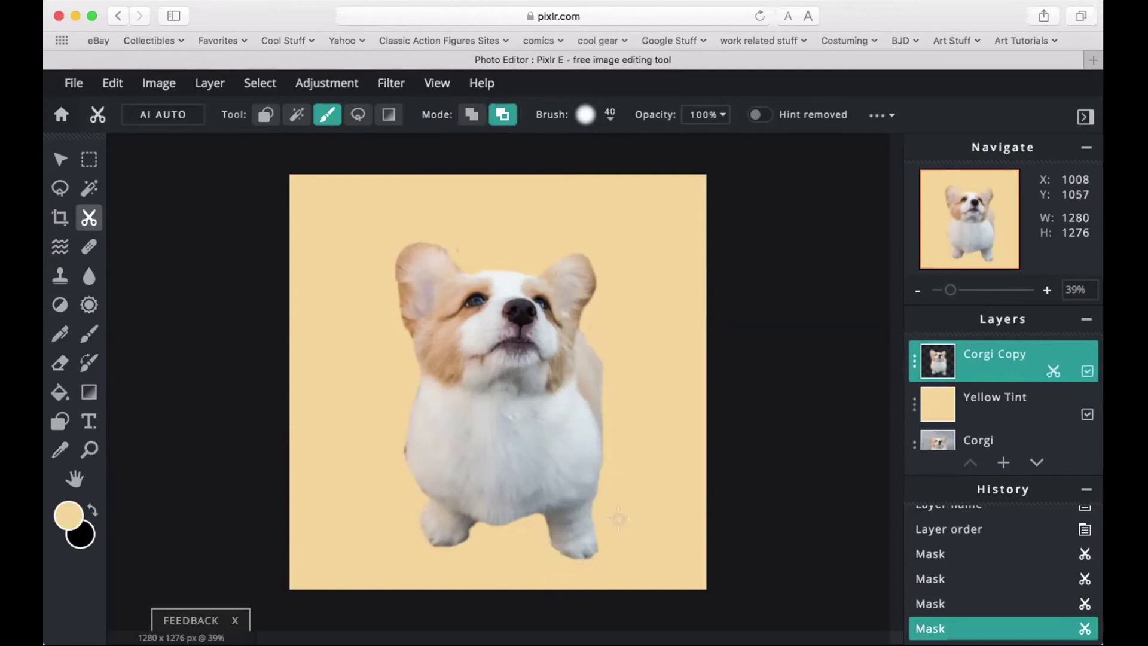
# - Brush the clipped toes of the corgi's right-hand paw back in with Add to mask, and remove the stray specks beside the paw and body
pyautogui.click(472, 114)
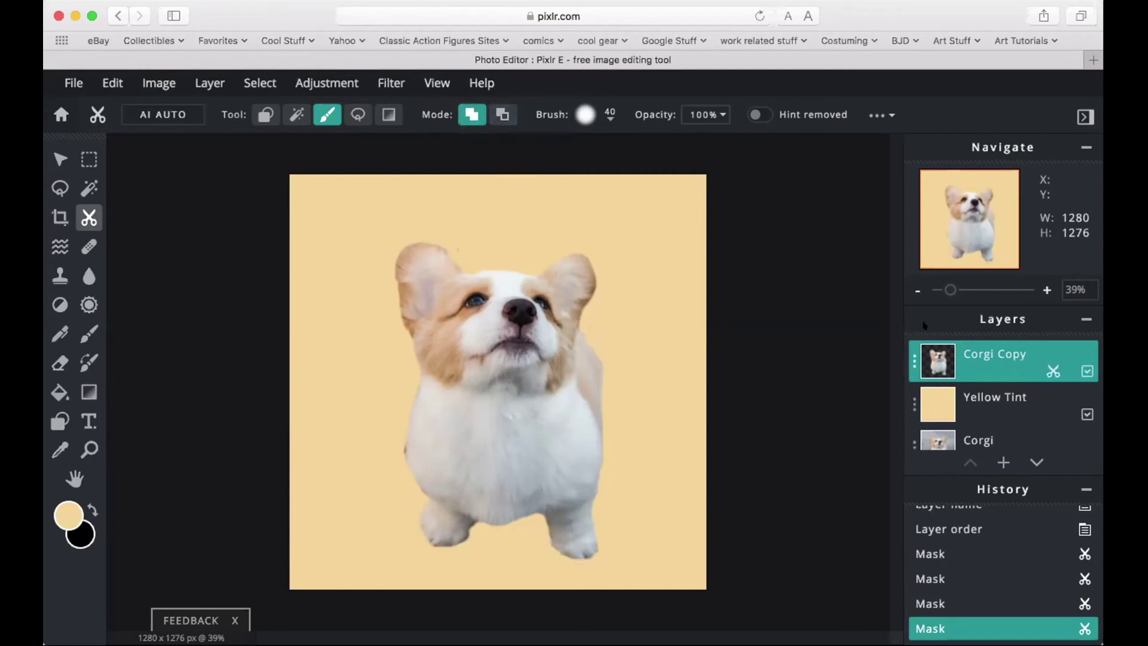
pyautogui.moveTo(951, 289); pyautogui.dragTo(966, 289)
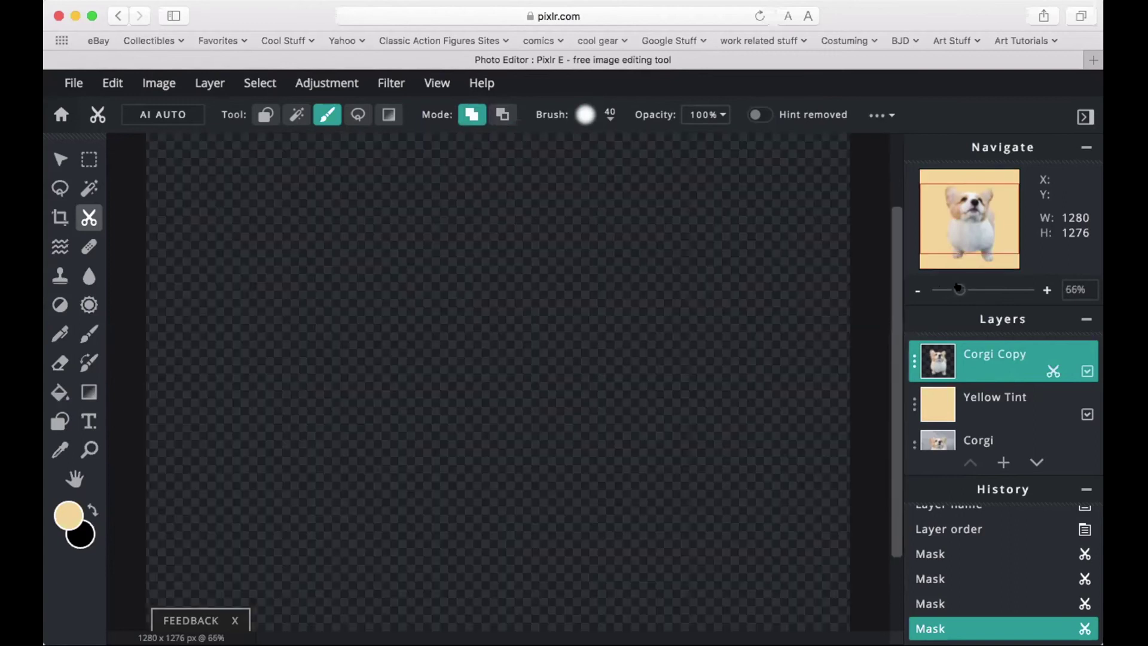
pyautogui.scroll(-5, 490, 239)
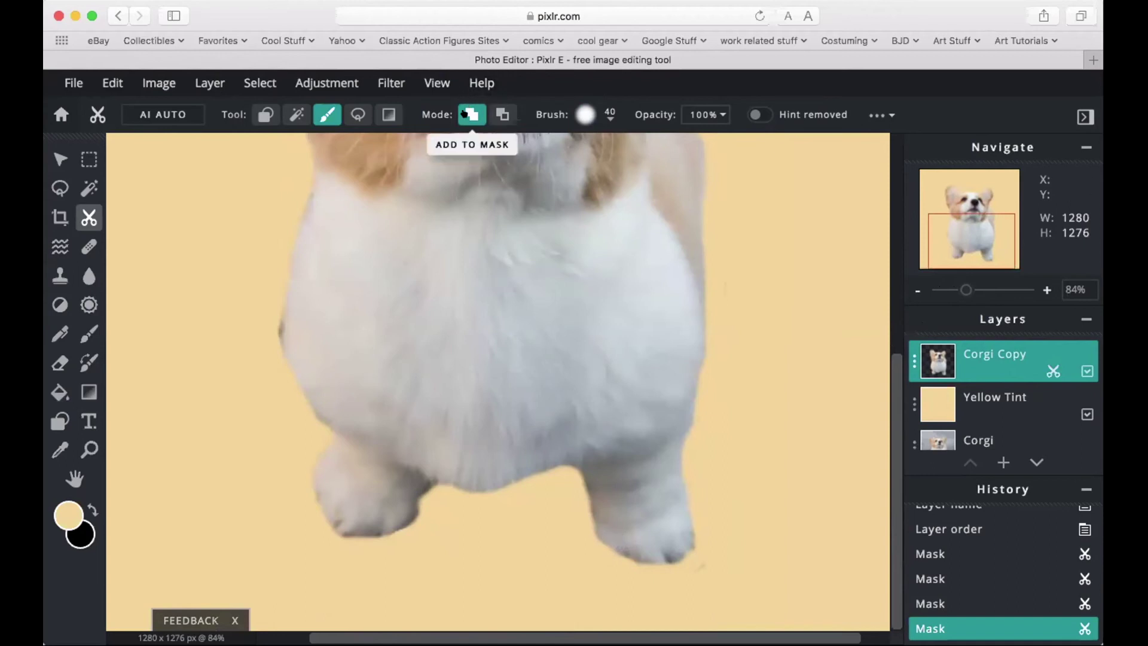
pyautogui.click(609, 537)
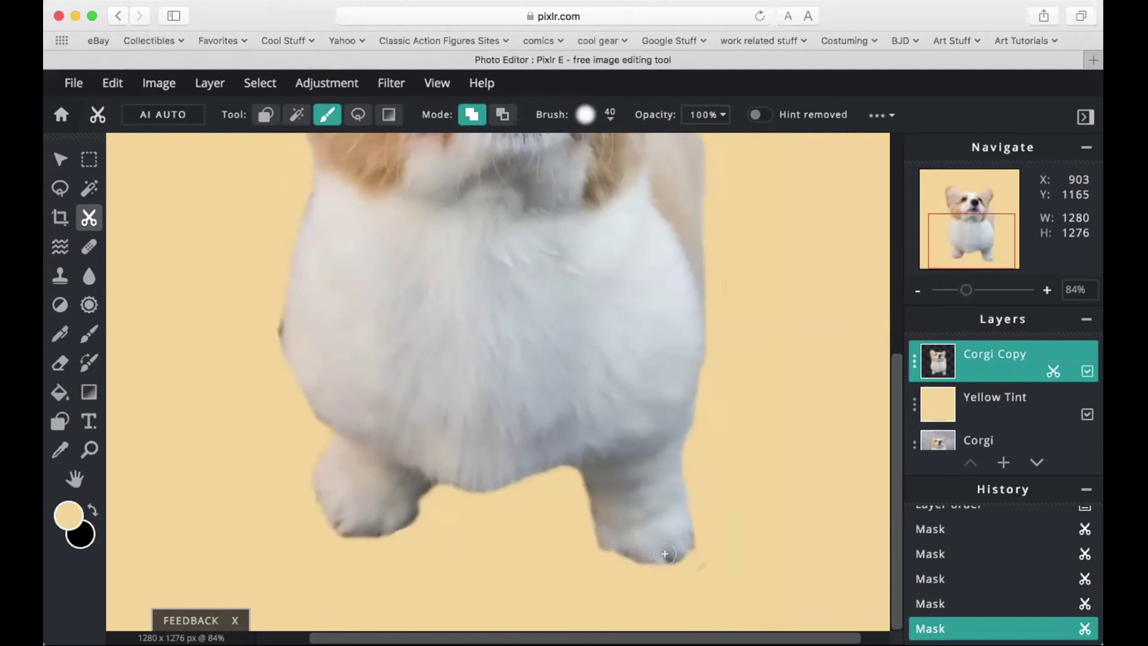
pyautogui.moveTo(619, 549)
pyautogui.mouseDown()
pyautogui.moveTo(642, 556)
pyautogui.moveTo(607, 545)
pyautogui.moveTo(637, 563)
pyautogui.moveTo(672, 552)
pyautogui.mouseUp()
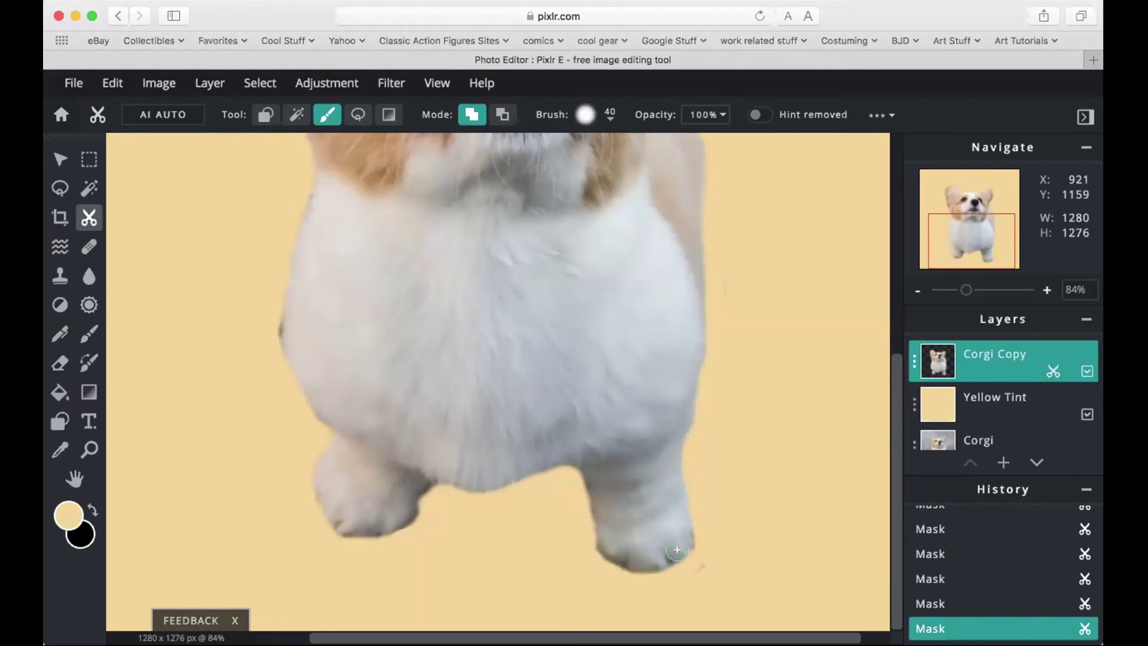
pyautogui.click(502, 114)
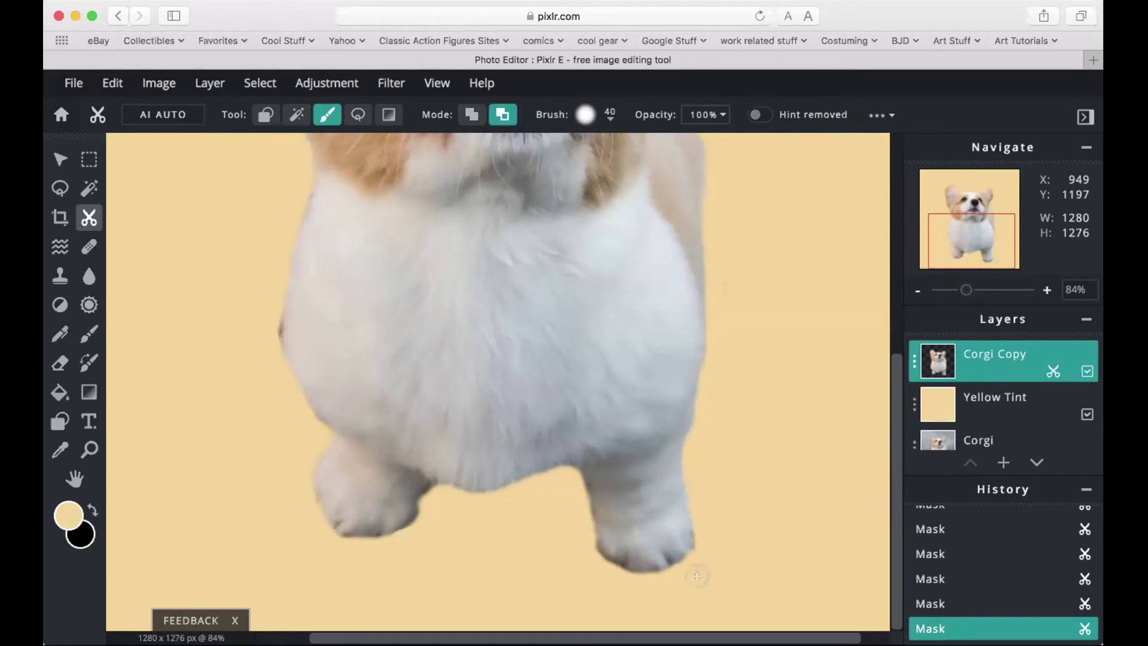
pyautogui.moveTo(730, 285); pyautogui.dragTo(727, 302)
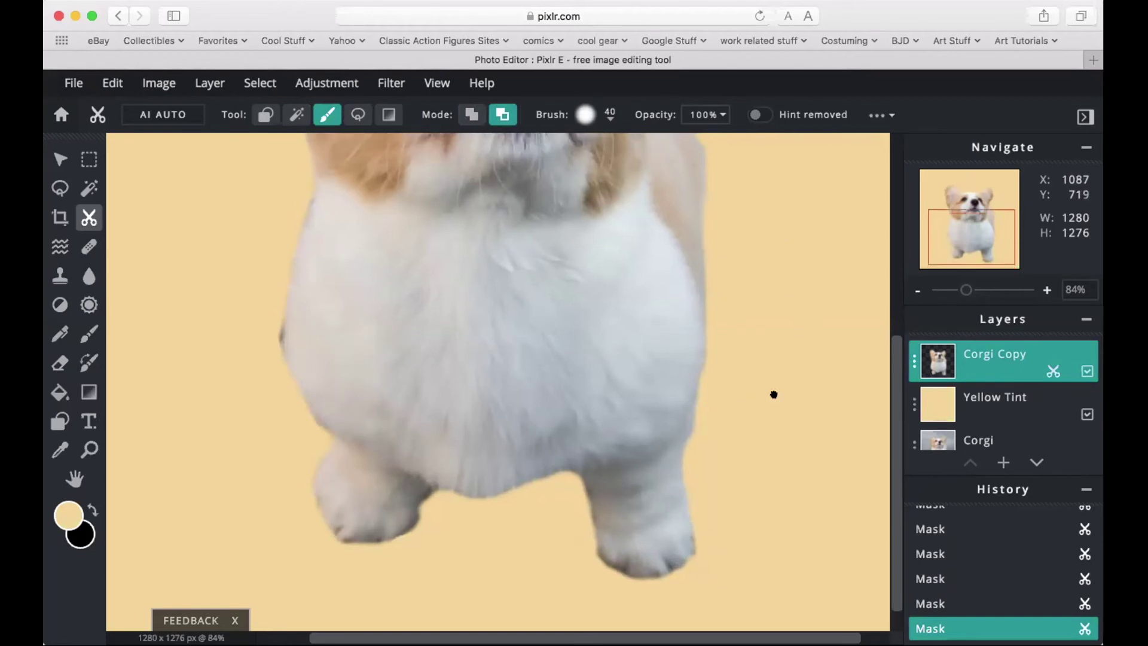
# - Brush away the remaining background specks along the corgi's back edge and around the left ear on the Corgi Copy layer
pyautogui.scroll(5, 774, 394)
pyautogui.moveTo(697, 215)
pyautogui.mouseDown()
pyautogui.moveTo(685, 260)
pyautogui.moveTo(703, 304)
pyautogui.mouseUp()
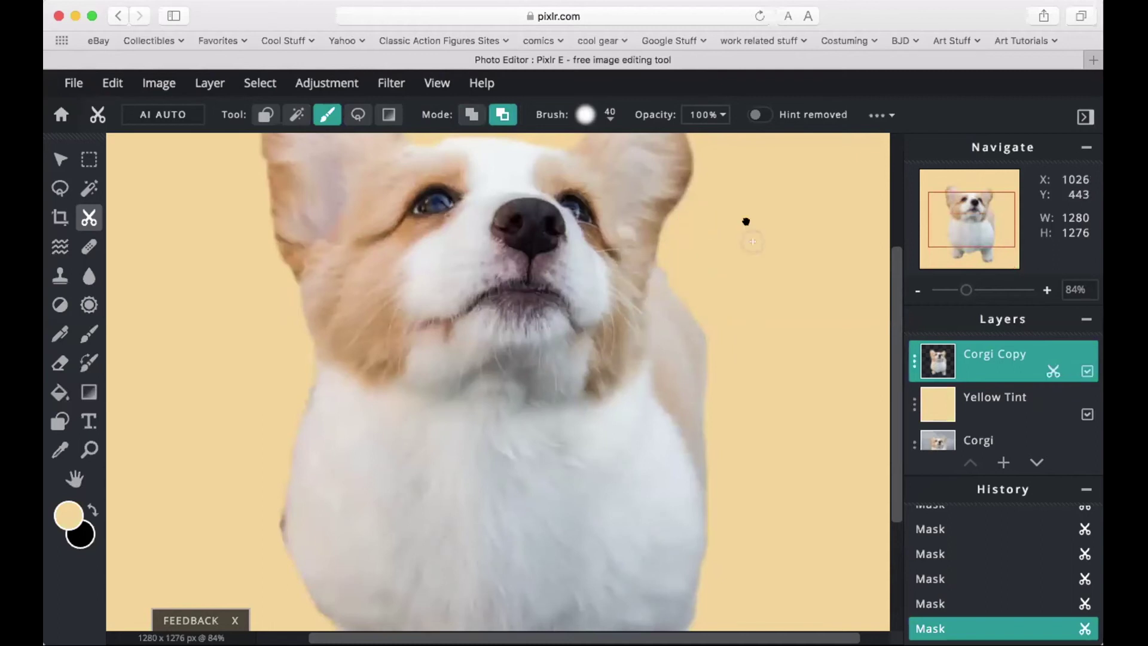
pyautogui.scroll(5, 769, 420)
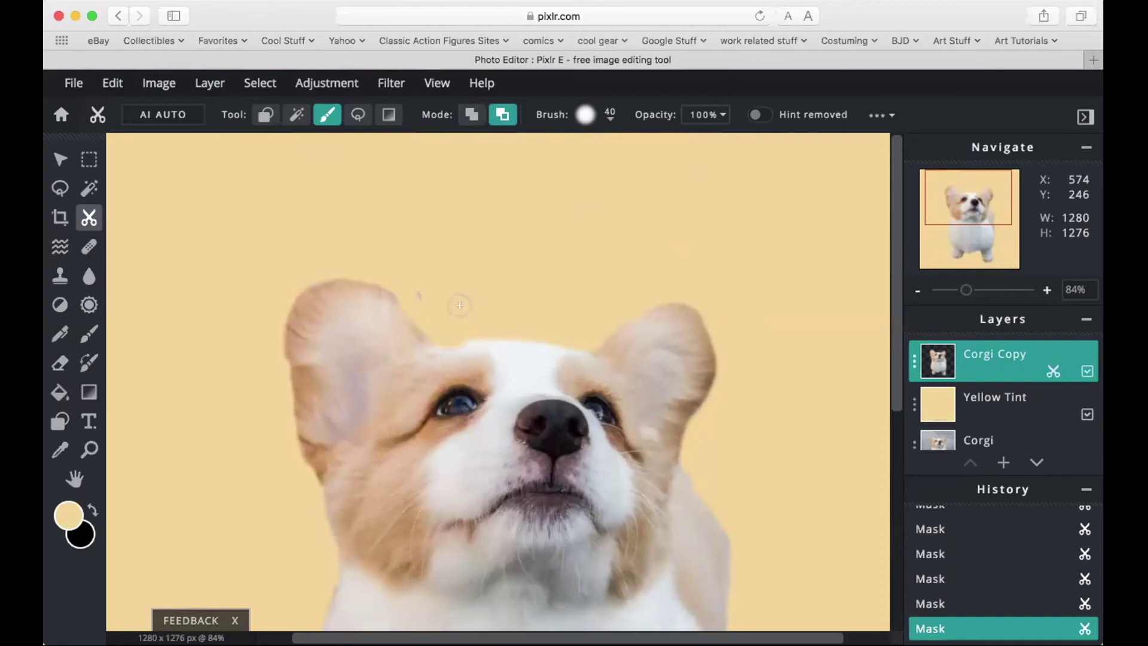
pyautogui.moveTo(418, 293); pyautogui.dragTo(425, 307)
pyautogui.moveTo(269, 294); pyautogui.dragTo(267, 322)
pyautogui.moveTo(954, 289); pyautogui.dragTo(947, 289)
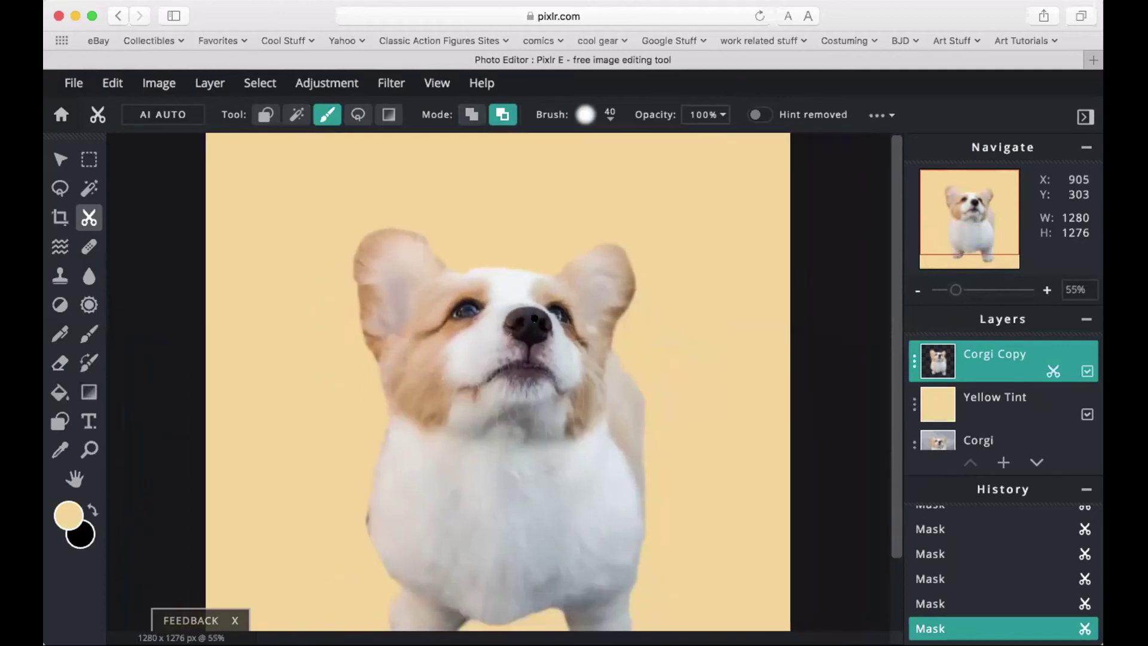
pyautogui.scroll(-3, 531, 213)
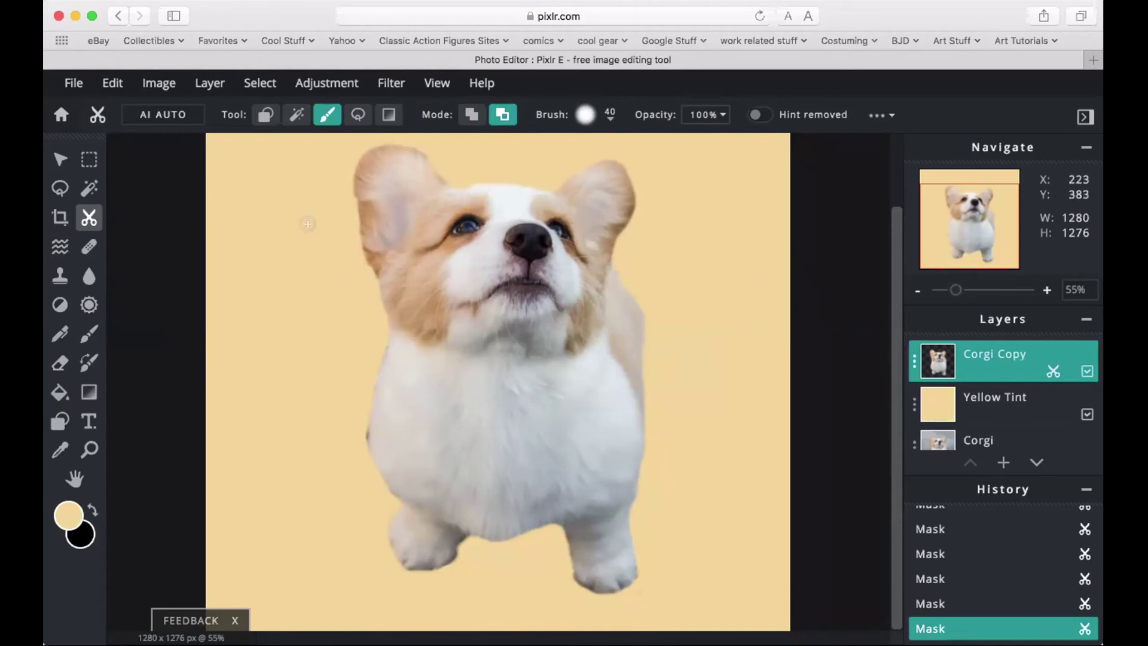
pyautogui.click(97, 81)
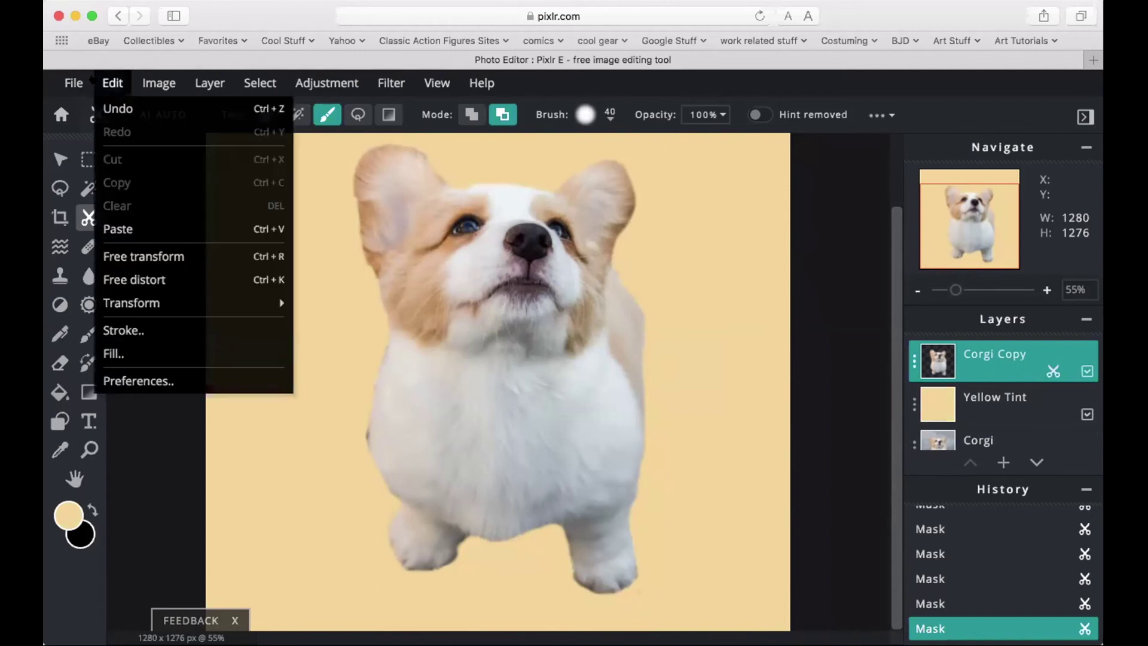
pyautogui.click(122, 255)
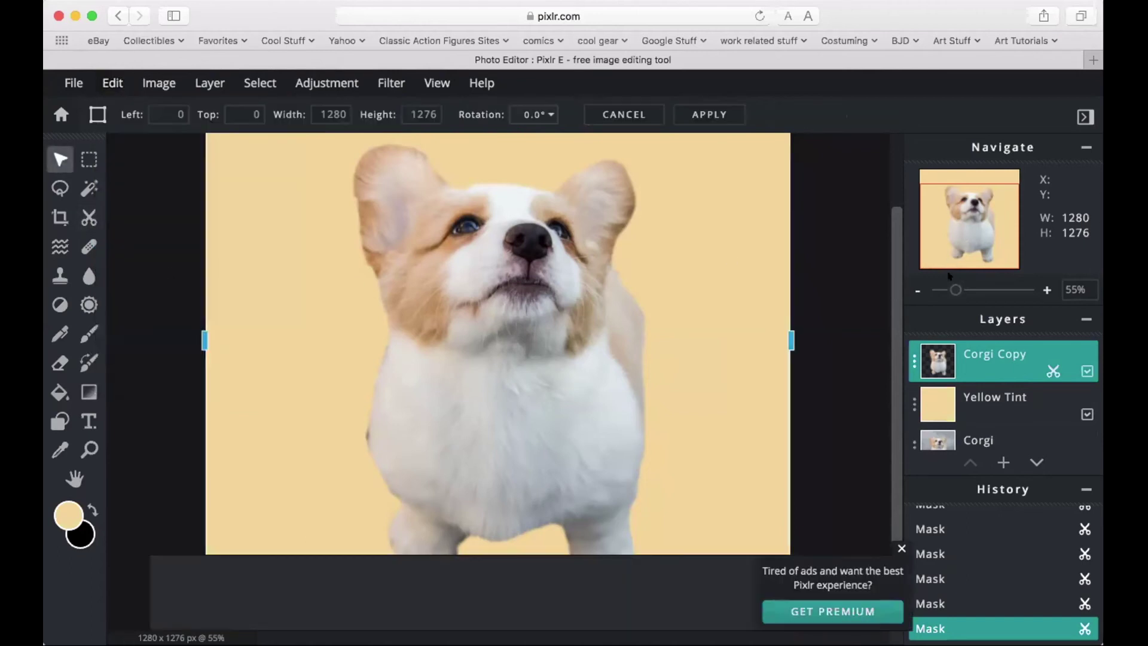
pyautogui.click(952, 293)
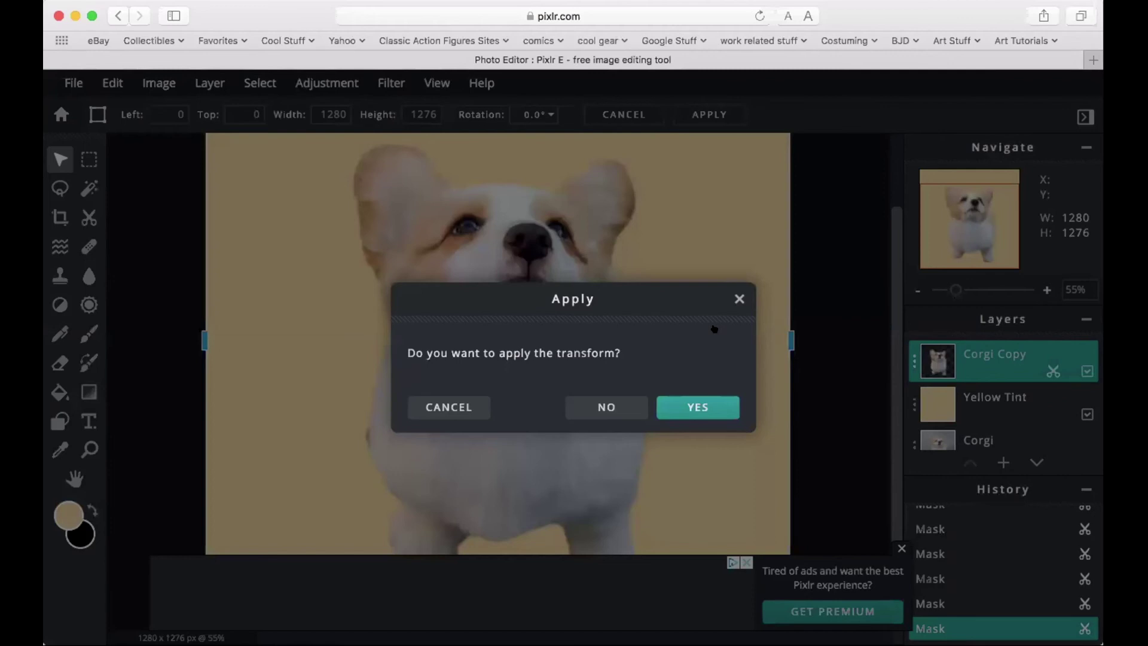
pyautogui.click(604, 407)
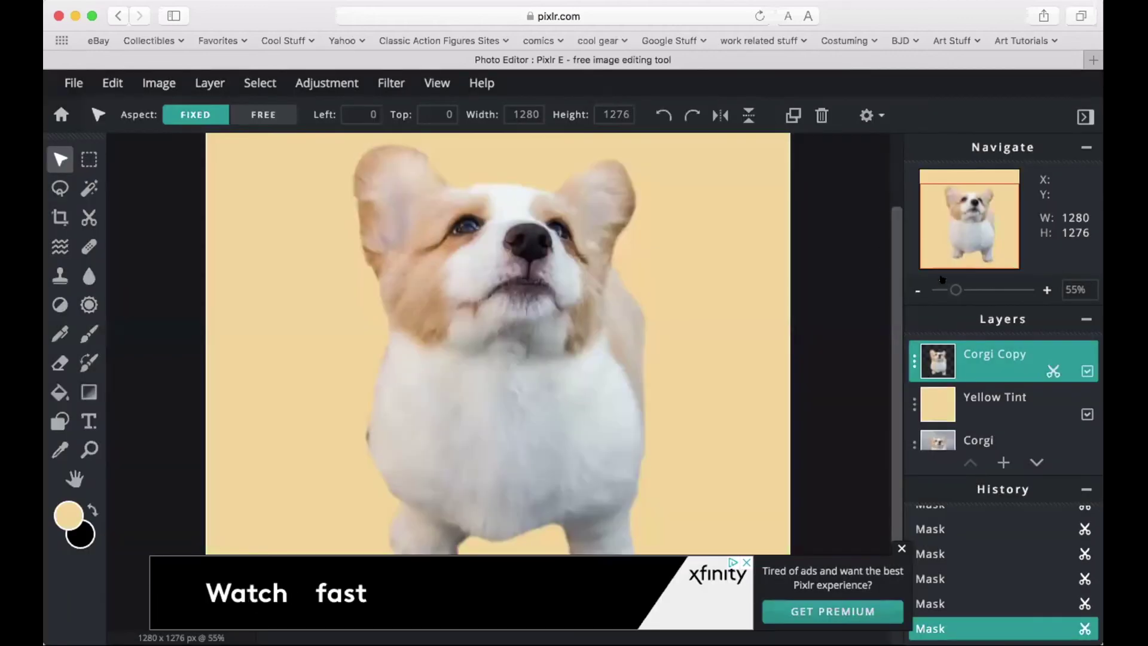
# - Scale the Corgi Copy layer down to about 519 by 517 px and place it near the lower middle of the canvas
pyautogui.click(919, 290)
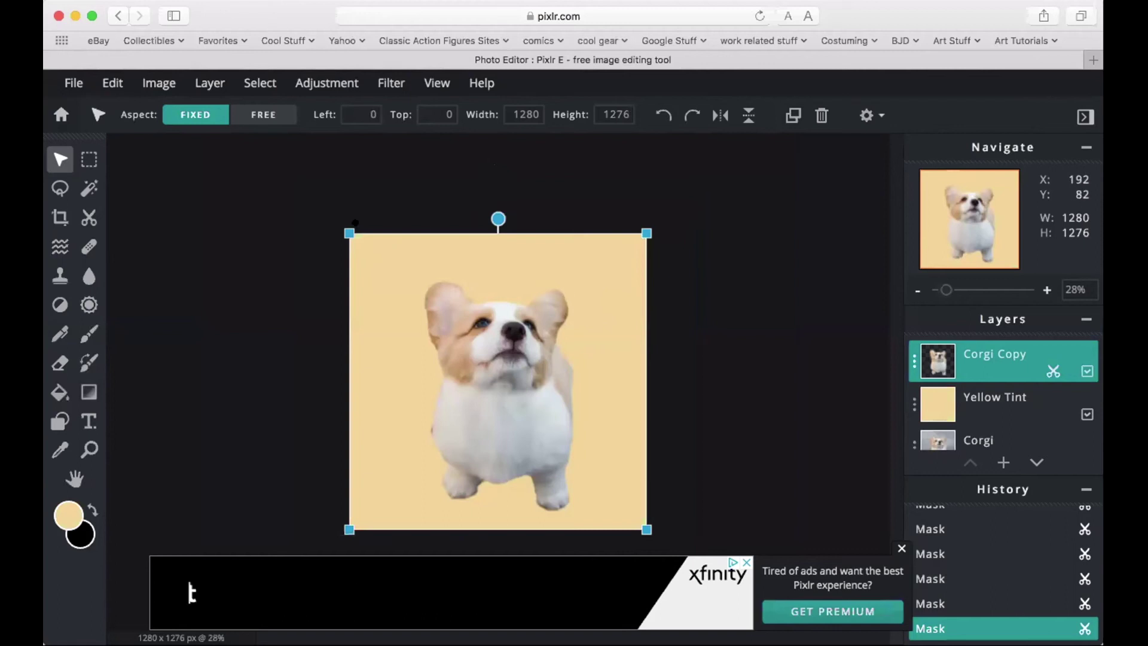
pyautogui.moveTo(348, 232); pyautogui.dragTo(515, 361)
pyautogui.moveTo(571, 461); pyautogui.dragTo(463, 440)
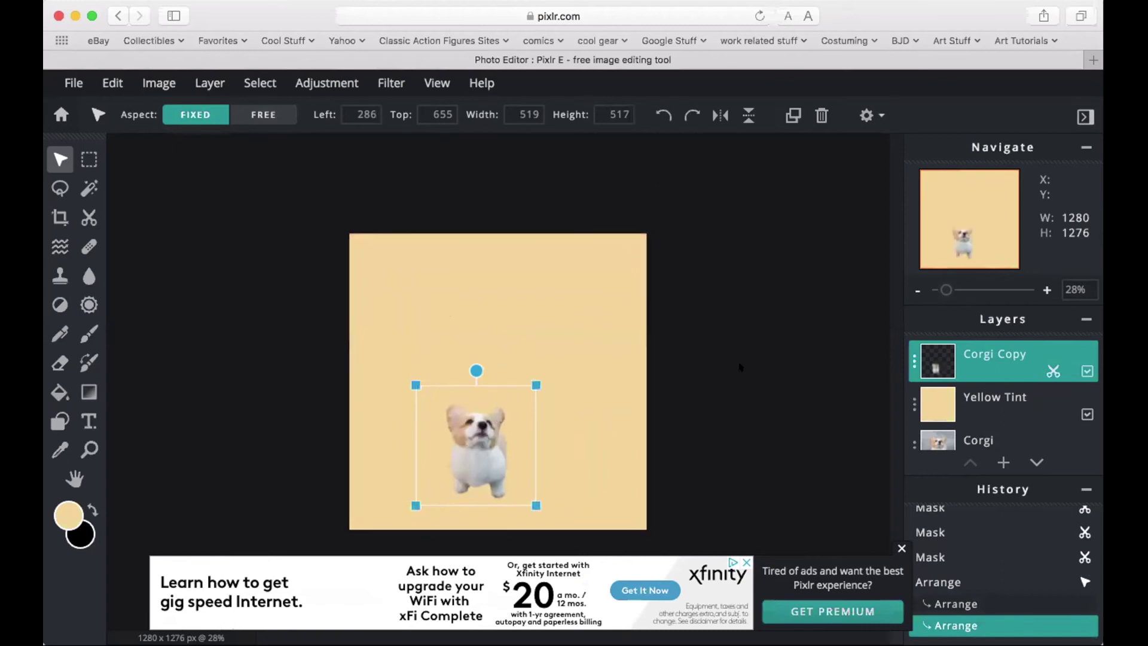
pyautogui.click(764, 257)
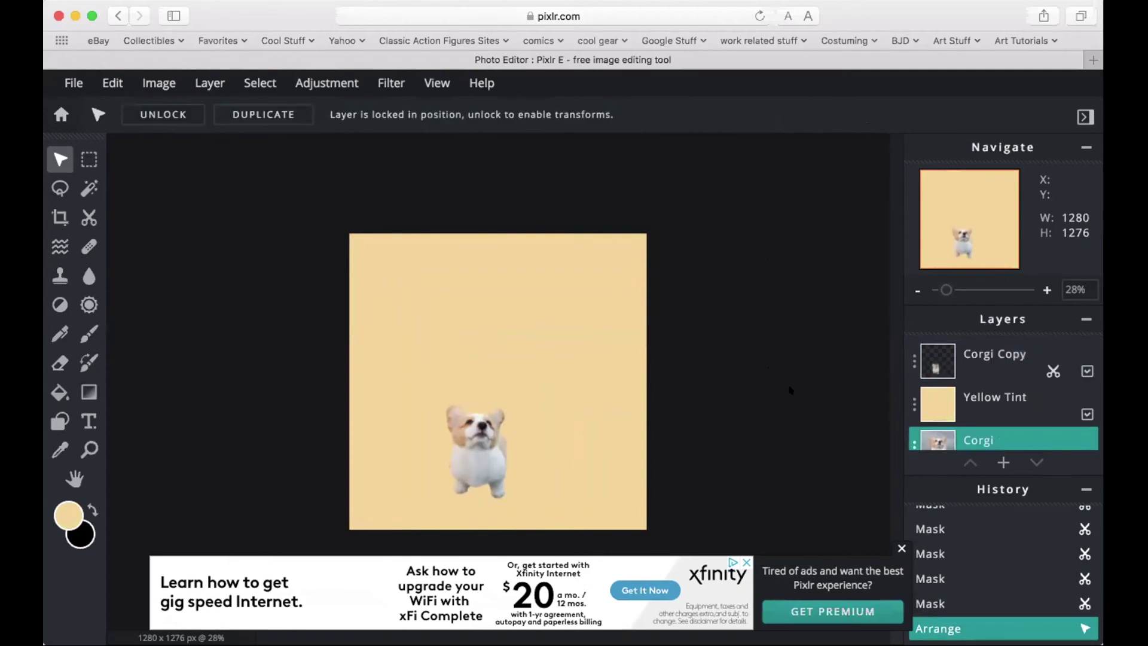
# - Add wooden-dock.jpg from the Images for Pixlr folder as a new image layer
pyautogui.click(994, 460)
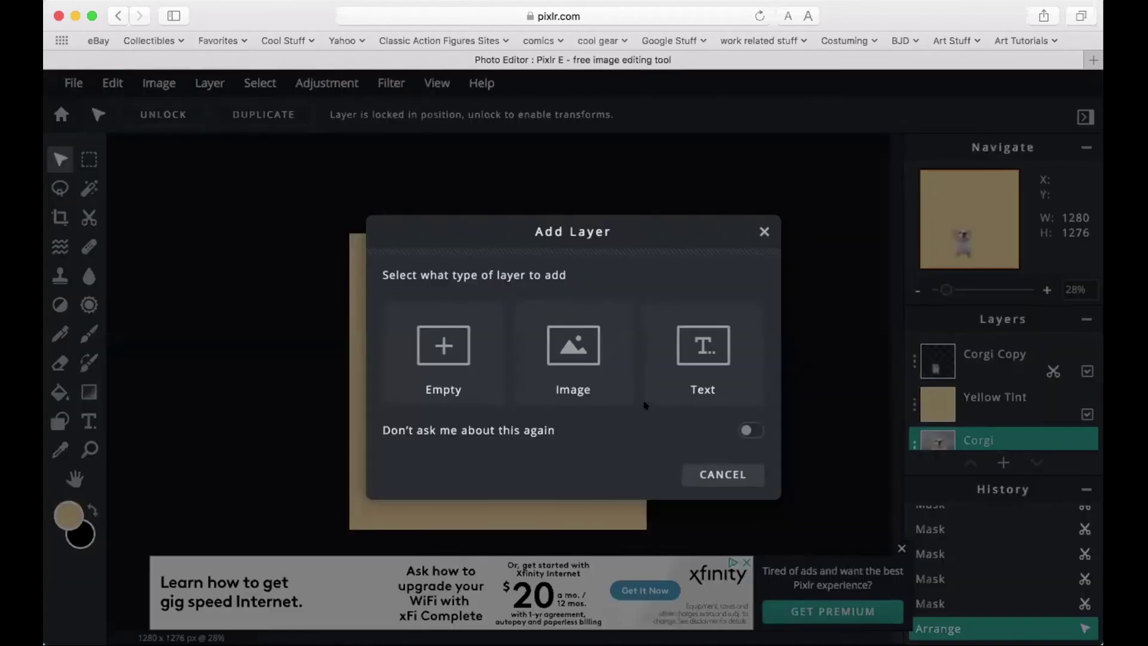
pyautogui.click(573, 354)
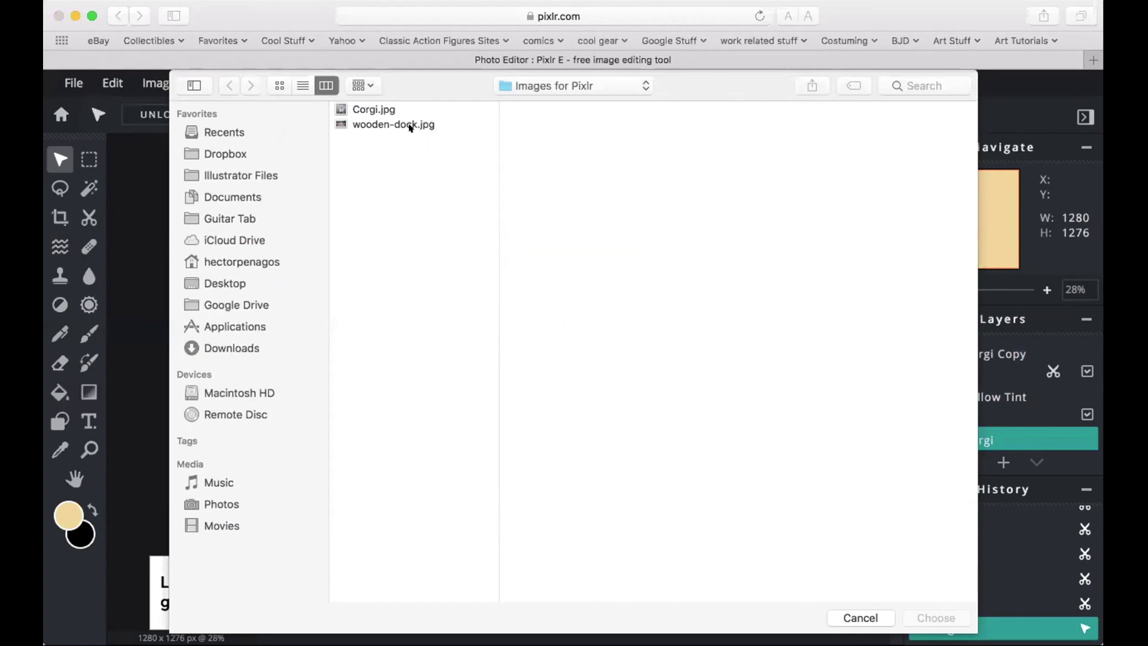
pyautogui.click(395, 124)
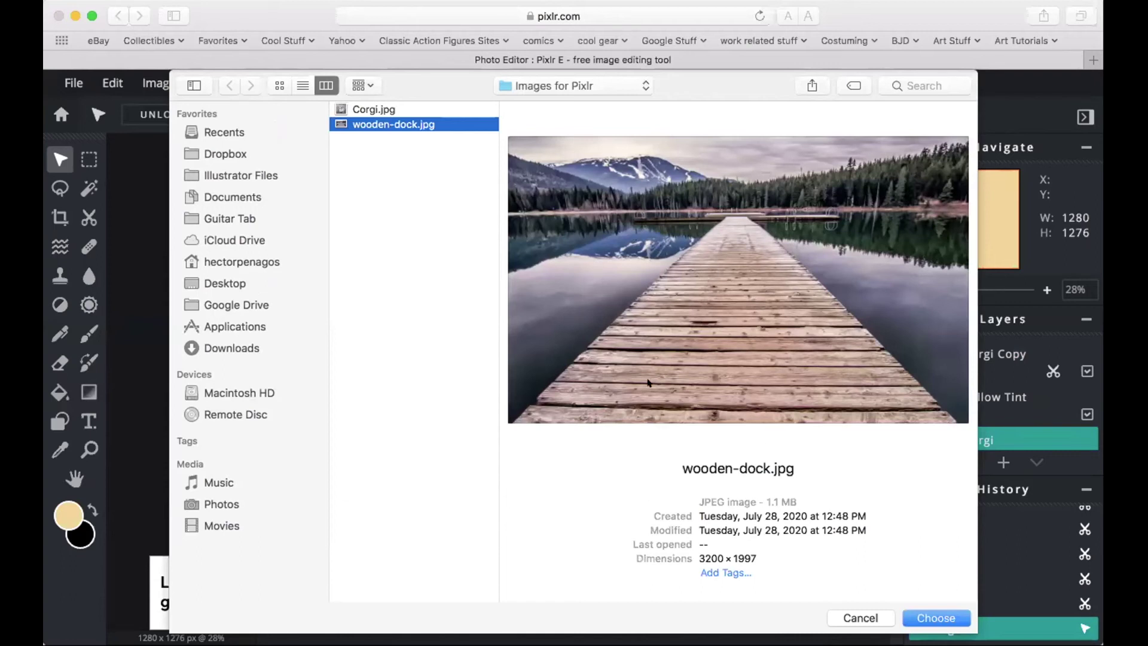
pyautogui.click(925, 618)
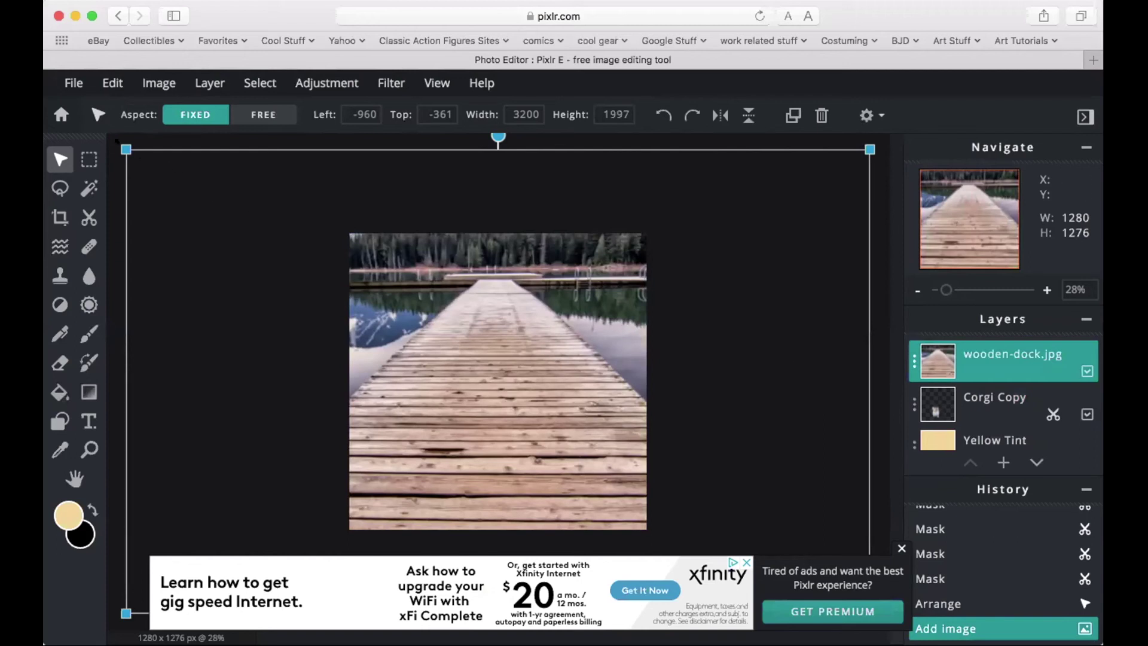
# - Scale the wooden dock image to about 2100 by 1311 px and position it so it covers the whole canvas
pyautogui.moveTo(118, 141); pyautogui.dragTo(407, 329)
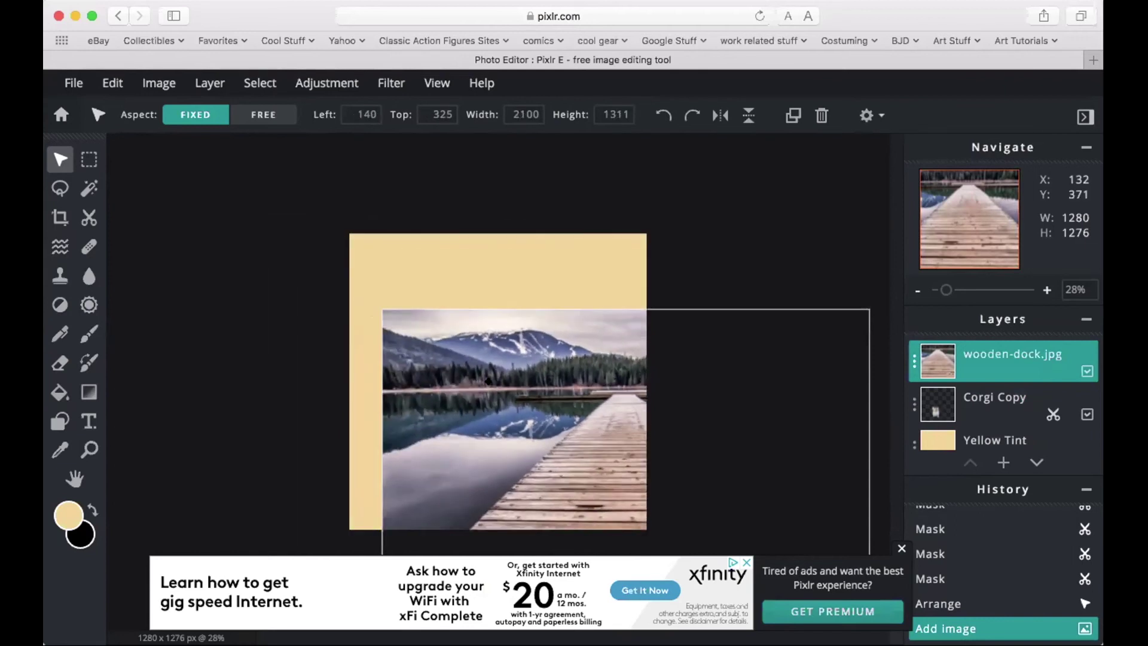
pyautogui.moveTo(584, 447); pyautogui.dragTo(456, 385)
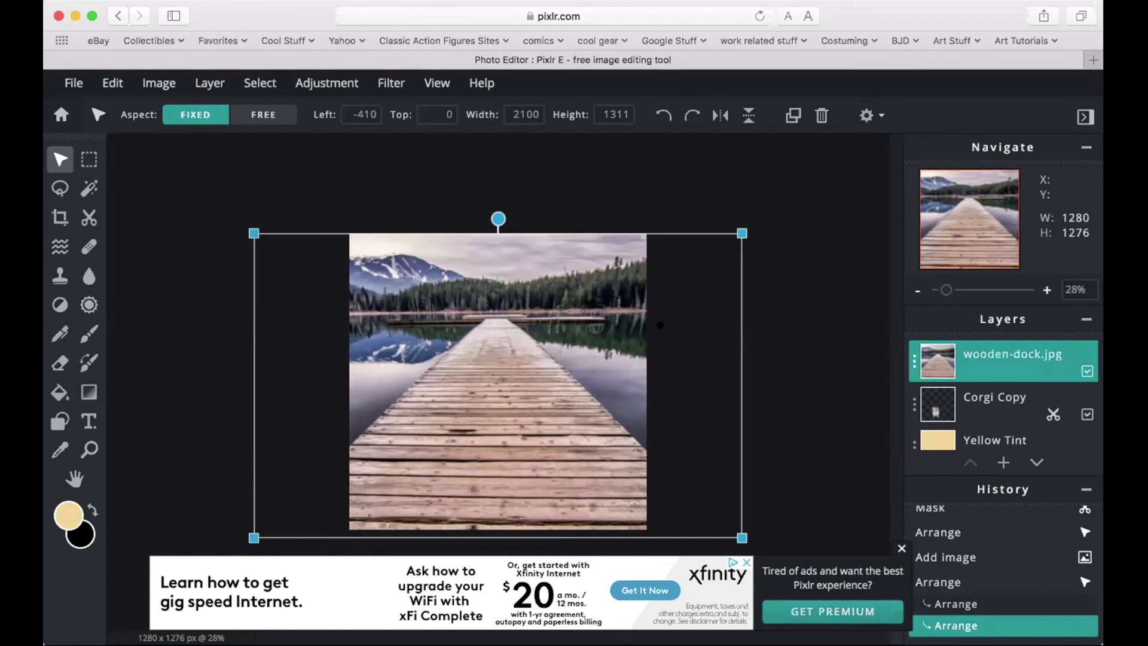
pyautogui.moveTo(512, 367)
pyautogui.mouseDown()
pyautogui.moveTo(538, 272)
pyautogui.moveTo(515, 393)
pyautogui.moveTo(513, 341)
pyautogui.moveTo(516, 353)
pyautogui.mouseUp()
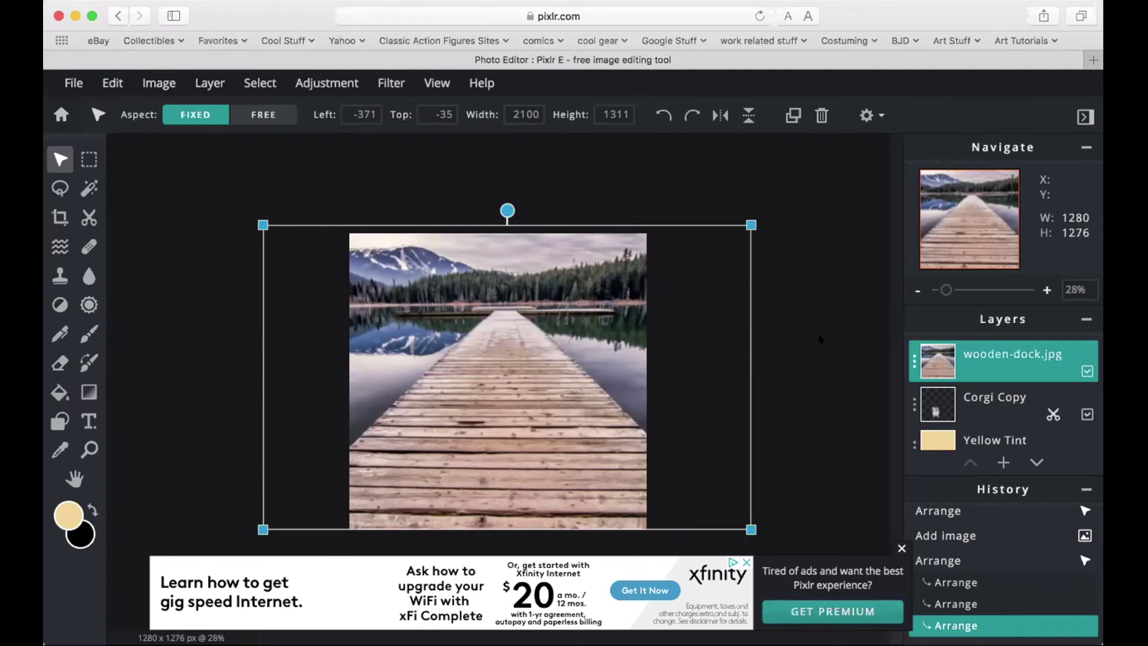
pyautogui.click(832, 406)
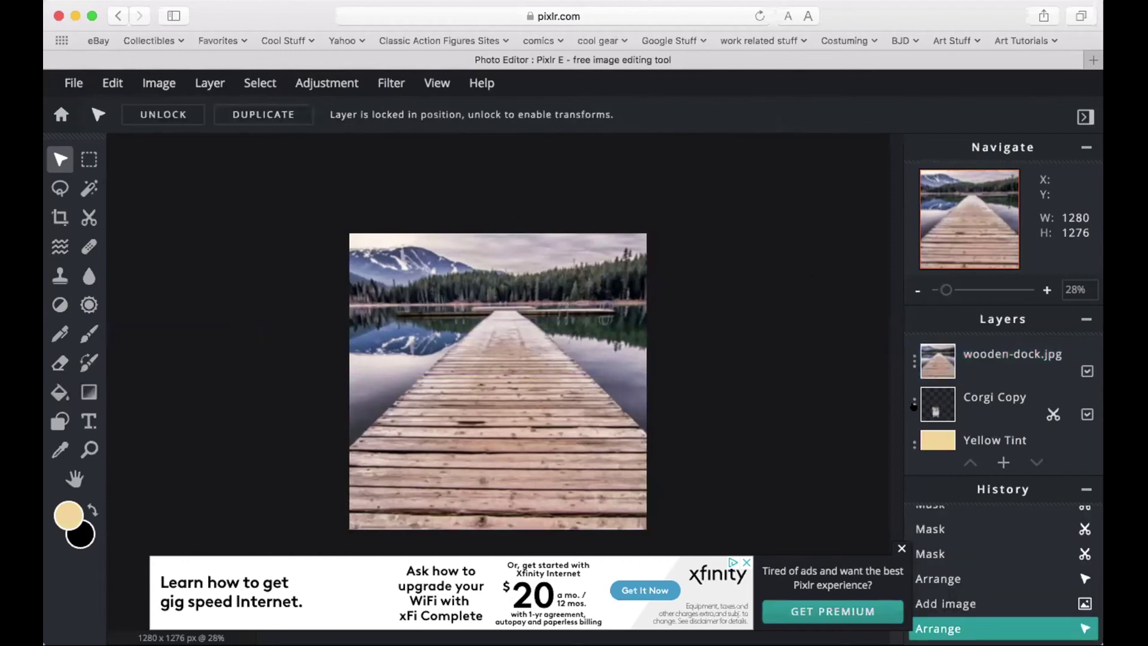
# - Move the Corgi Copy layer above wooden-dock.jpg and shift the corgi to the left side of the dock
pyautogui.click(979, 407)
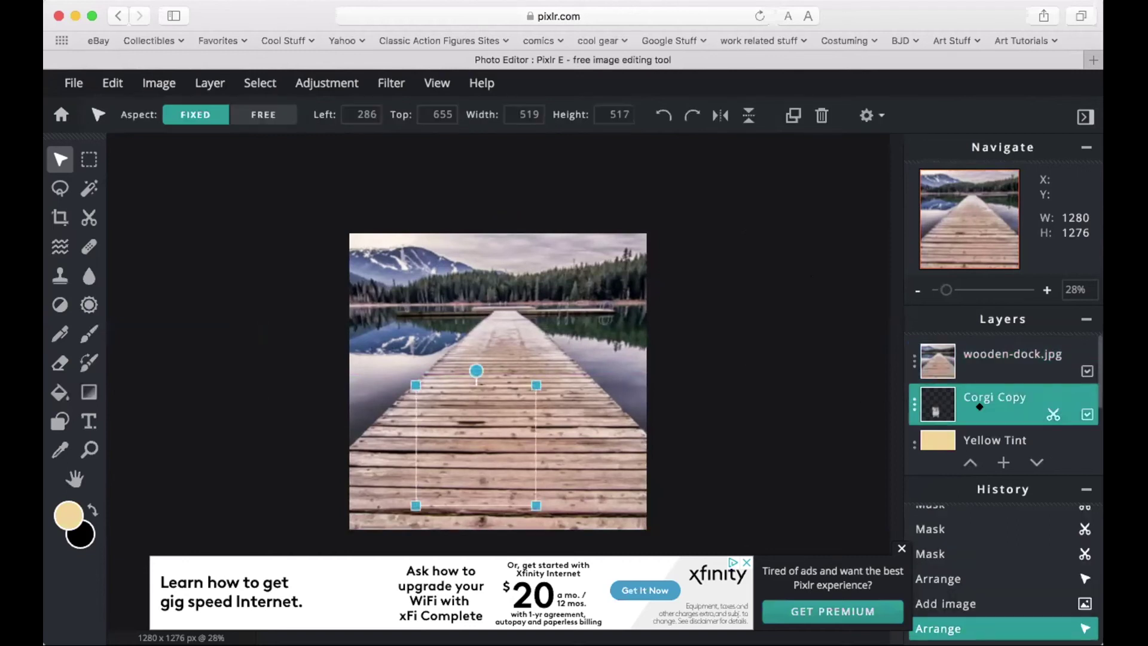
pyautogui.moveTo(980, 406); pyautogui.dragTo(980, 356)
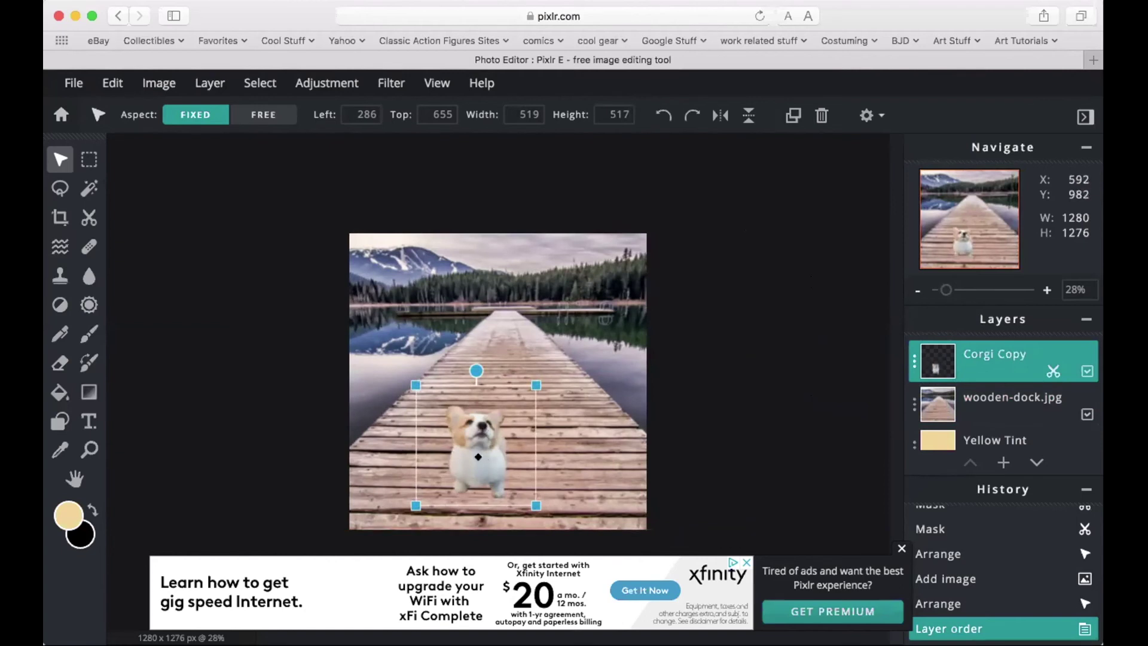
pyautogui.moveTo(476, 456); pyautogui.dragTo(438, 457)
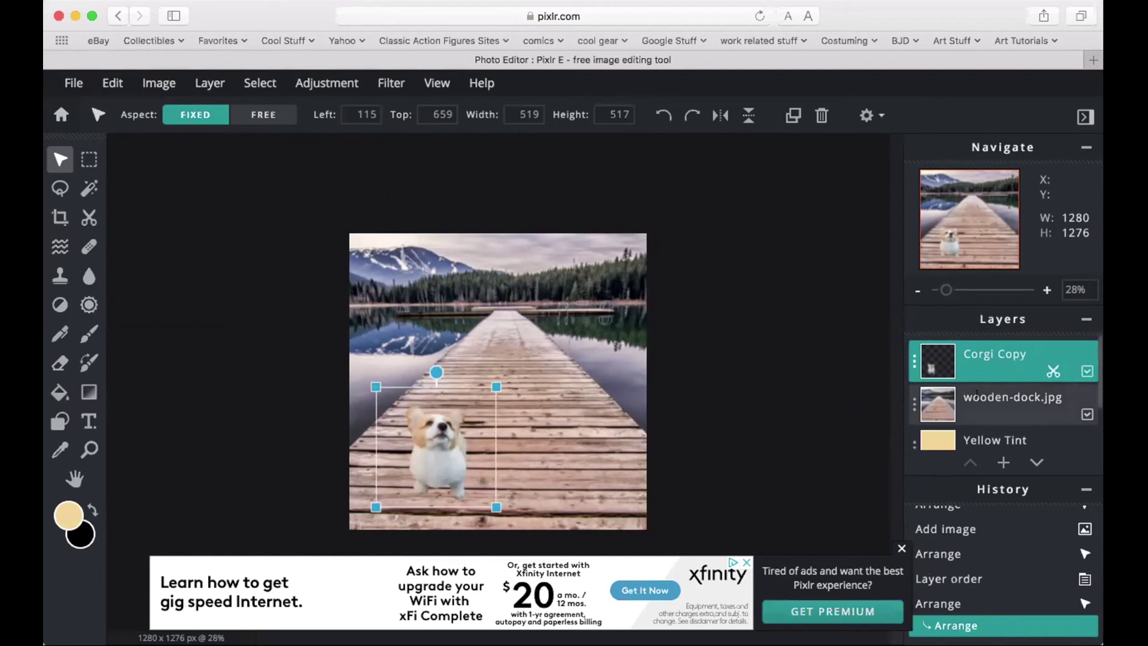
# - Rename the wooden-dock.jpg layer "Background"
pyautogui.click(980, 405)
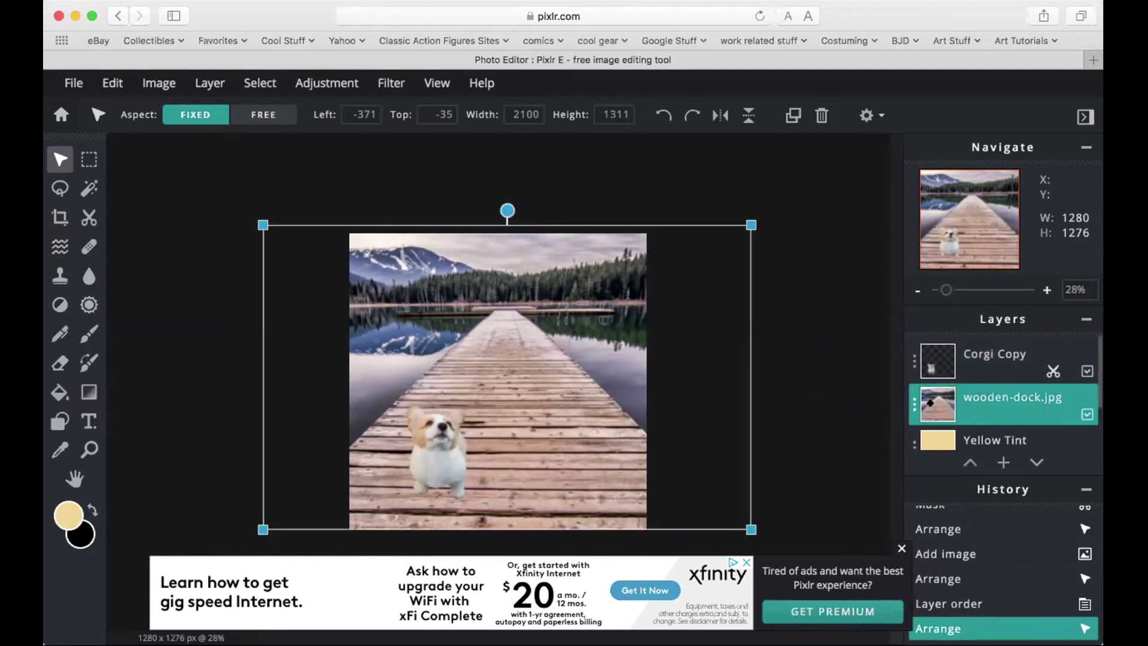
pyautogui.click(903, 407)
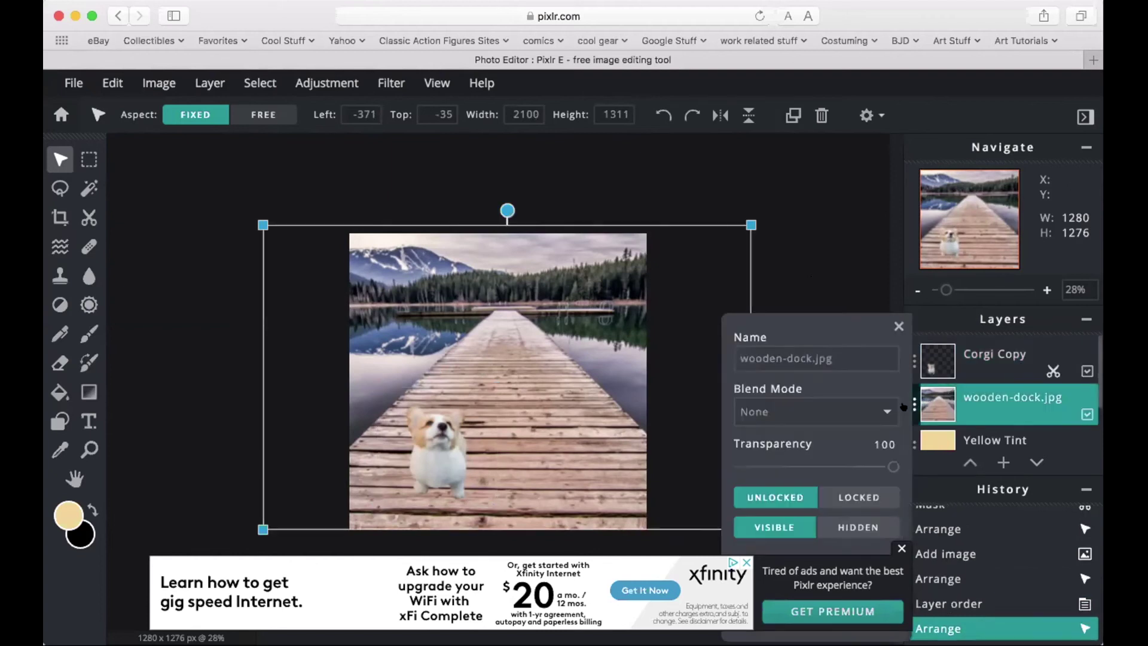
pyautogui.click(847, 352)
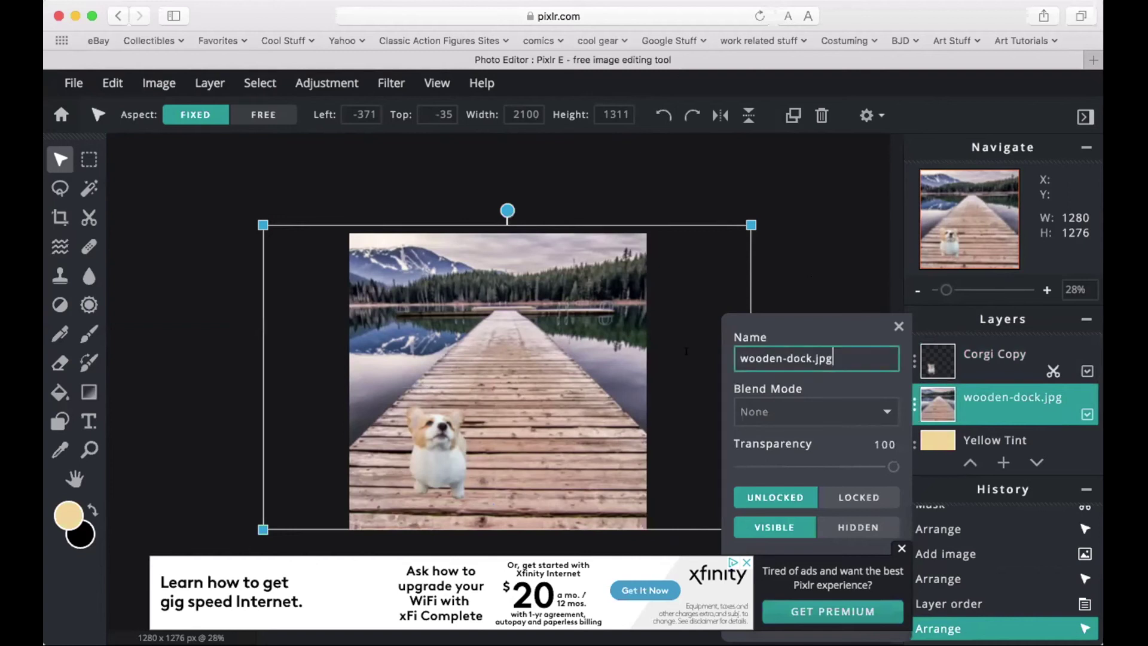
pyautogui.press('super+a')
pyautogui.write('Background')
pyautogui.press('Return')
pyautogui.click(808, 259)
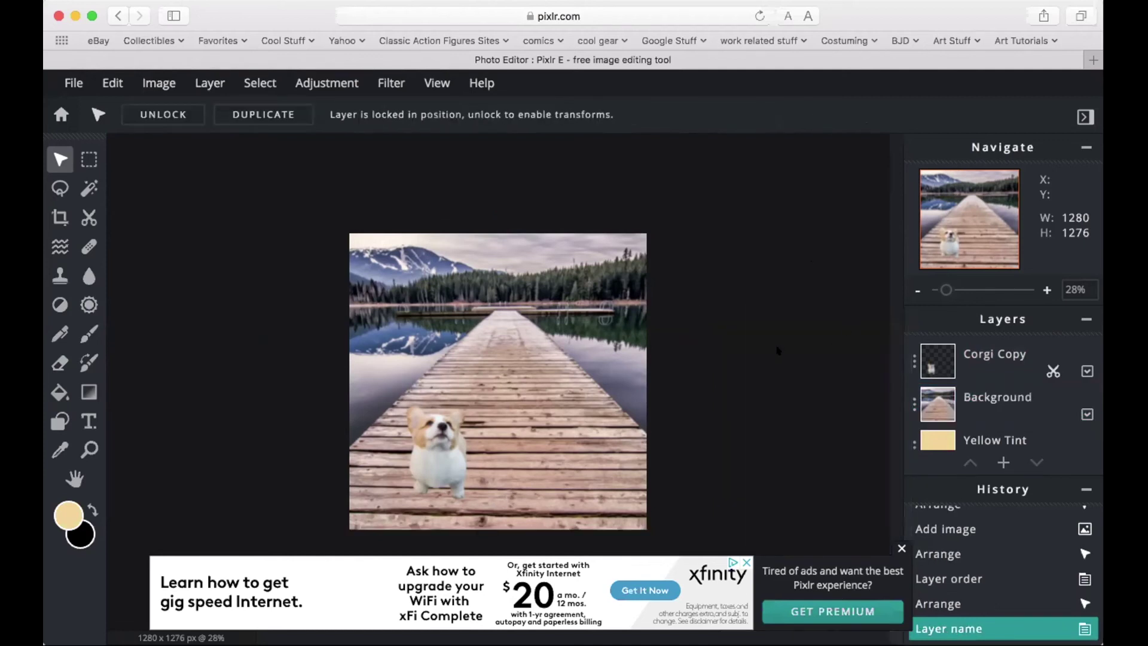
# - Activate the Shape tool and add an empty layer named "Shape" above Corgi Copy
pyautogui.click(1007, 359)
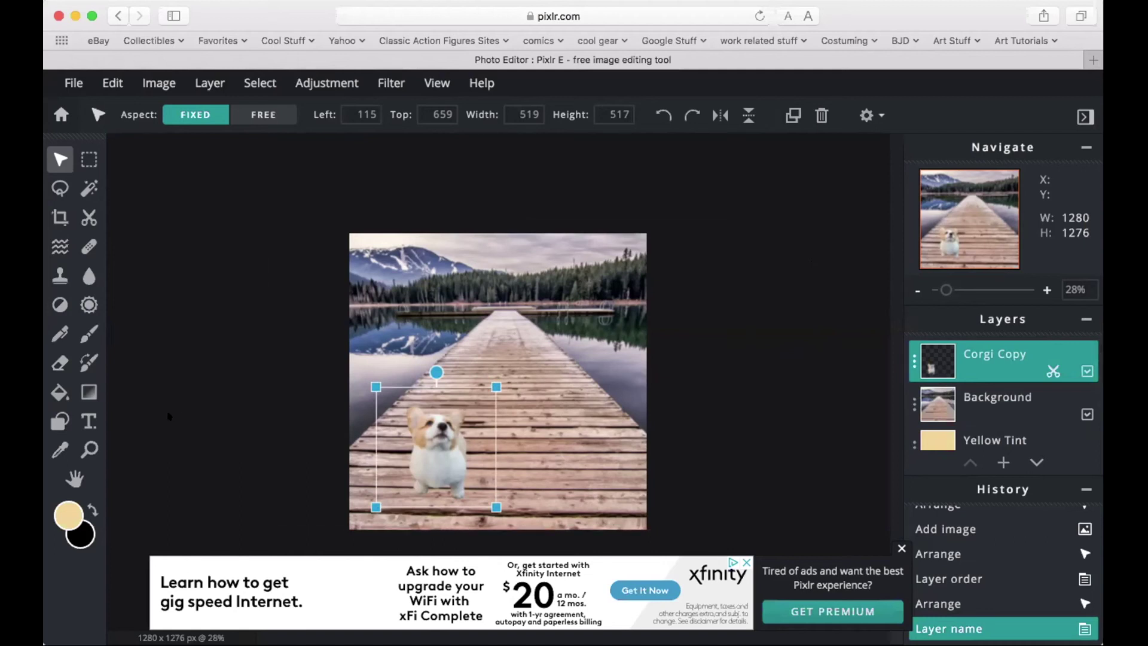
pyautogui.click(52, 422)
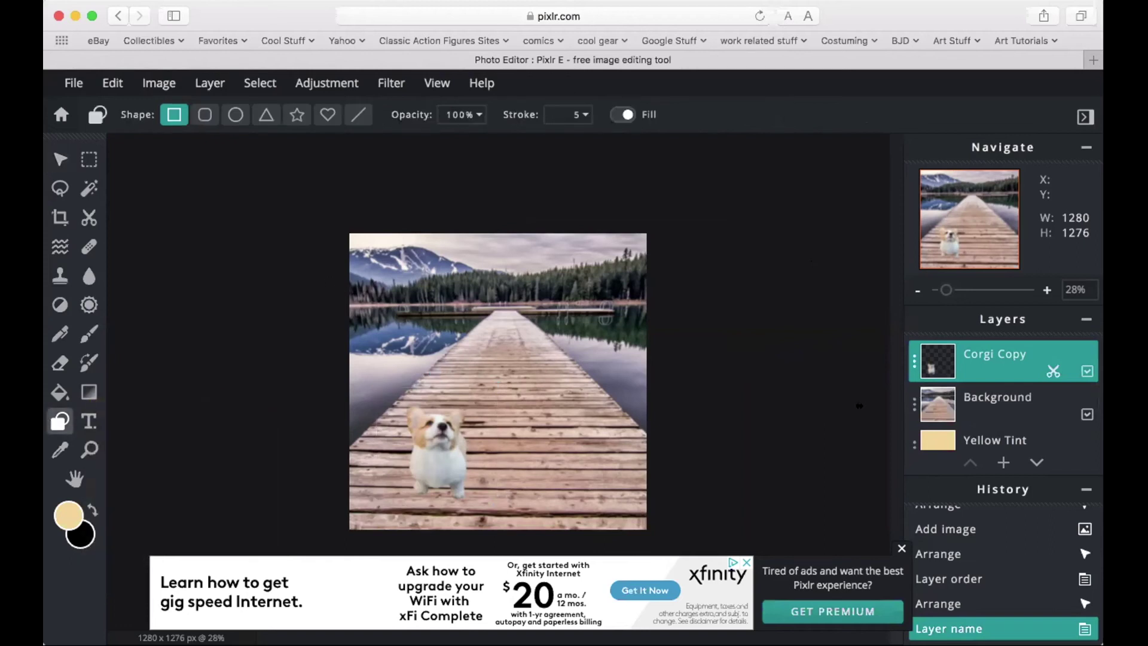
pyautogui.click(1003, 462)
pyautogui.click(440, 358)
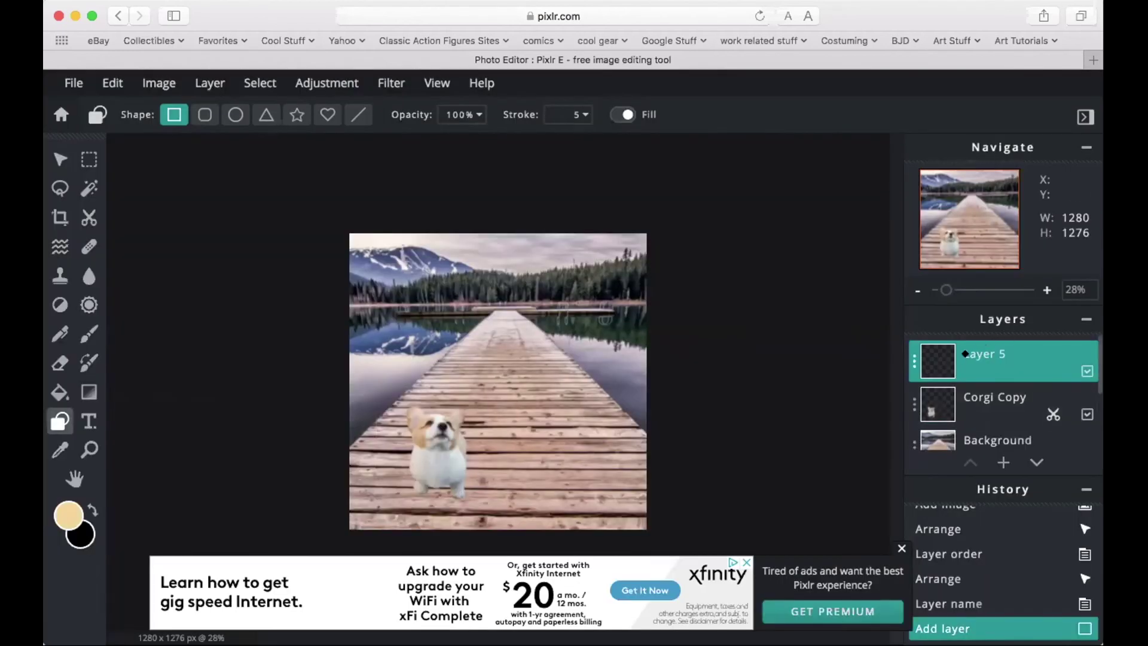
pyautogui.click(914, 361)
pyautogui.moveTo(781, 357); pyautogui.dragTo(722, 353)
pyautogui.write('Shape')
pyautogui.press('Return')
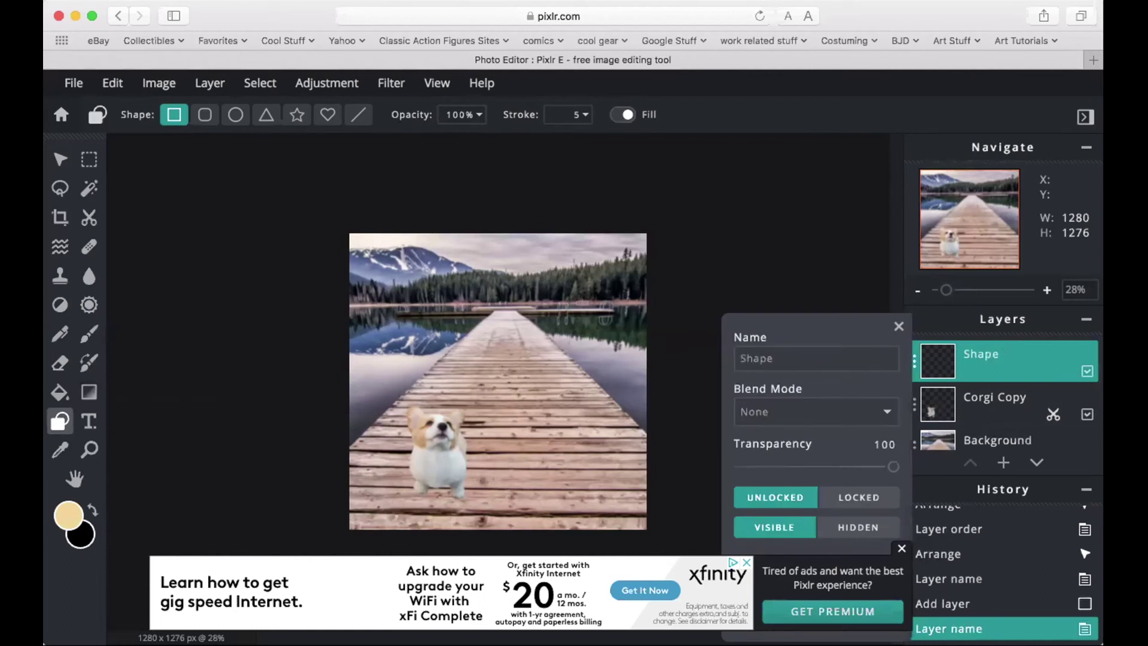
pyautogui.click(896, 325)
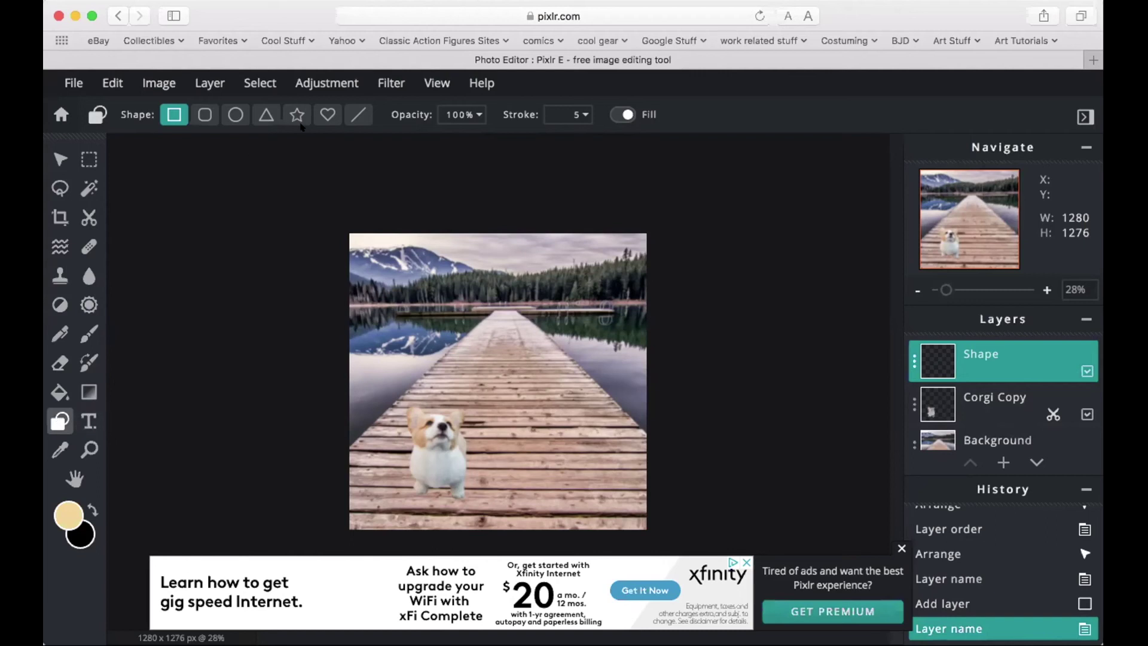
# - Choose the heart shape for the Shape tool and open the foreground color for editing
pyautogui.click(321, 115)
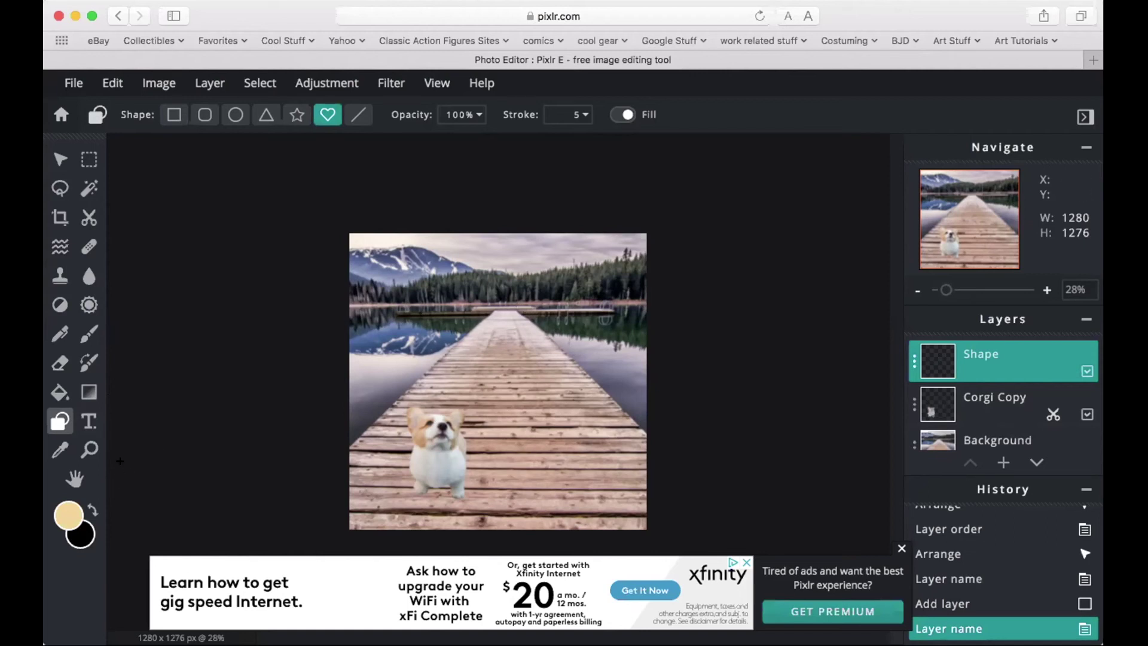
pyautogui.click(60, 512)
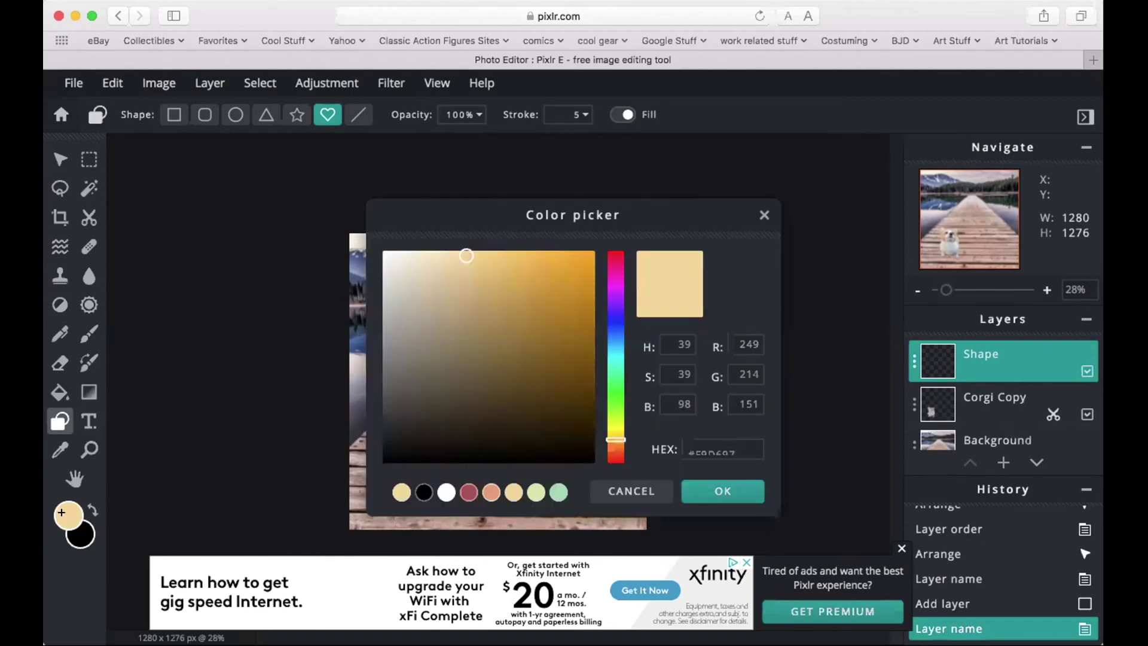
# - Try out brown, tan and blue shades for the foreground color, ending on a muted blue with RGB 72, 90, 134
pyautogui.moveTo(464, 257)
pyautogui.mouseDown()
pyautogui.moveTo(501, 323)
pyautogui.moveTo(461, 336)
pyautogui.mouseUp()
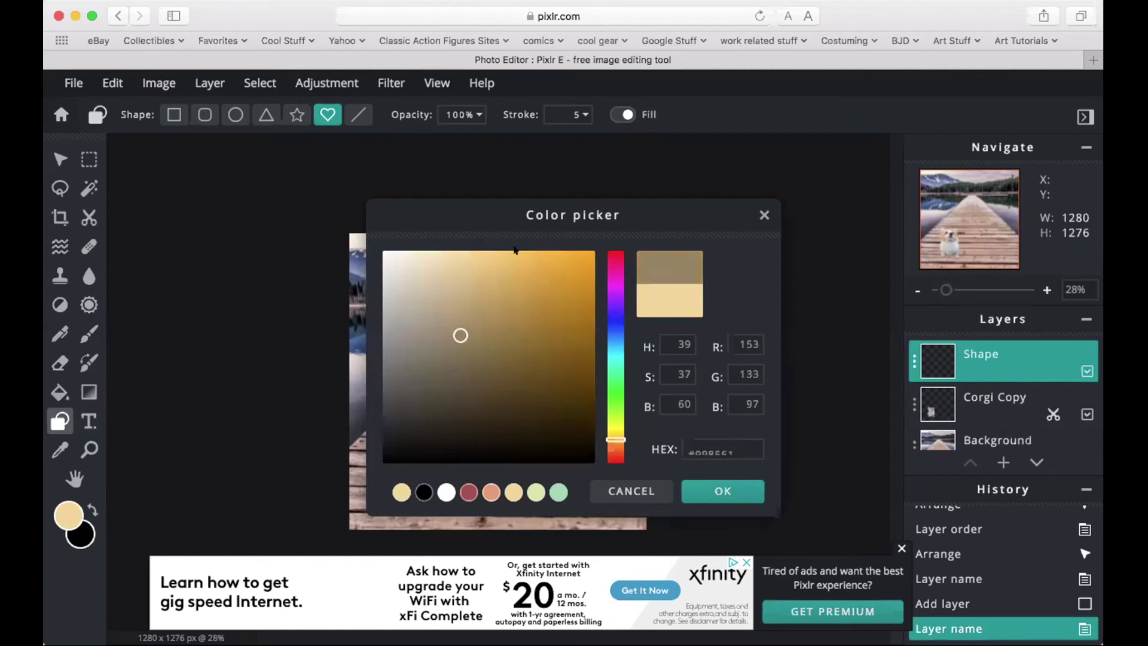
pyautogui.moveTo(501, 216); pyautogui.dragTo(739, 225)
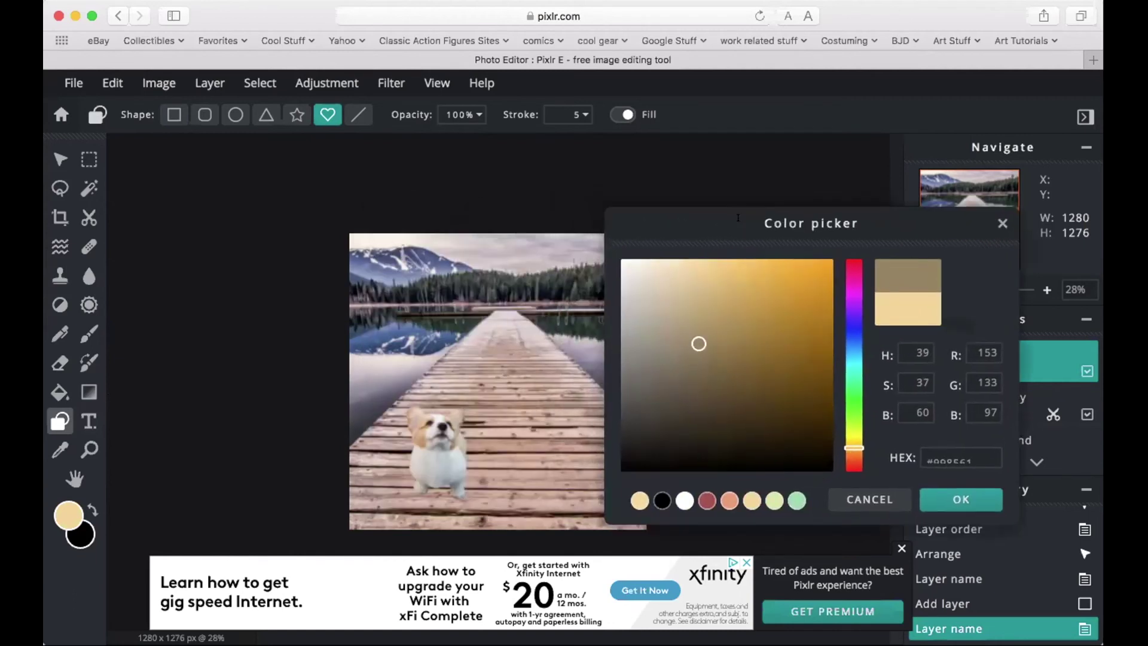
pyautogui.moveTo(697, 341)
pyautogui.mouseDown()
pyautogui.moveTo(716, 322)
pyautogui.moveTo(698, 299)
pyautogui.moveTo(725, 347)
pyautogui.moveTo(734, 287)
pyautogui.moveTo(715, 330)
pyautogui.moveTo(713, 315)
pyautogui.moveTo(700, 448)
pyautogui.moveTo(703, 285)
pyautogui.mouseUp()
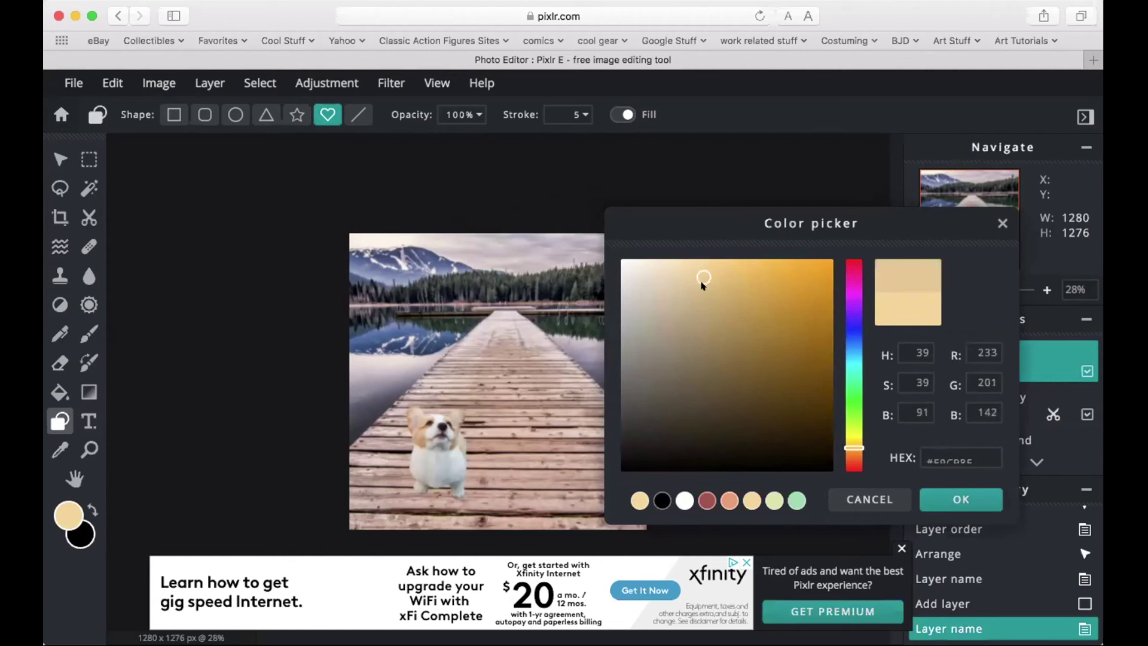
pyautogui.moveTo(847, 439); pyautogui.dragTo(847, 338)
pyautogui.click(701, 274)
pyautogui.moveTo(701, 274); pyautogui.dragTo(709, 296)
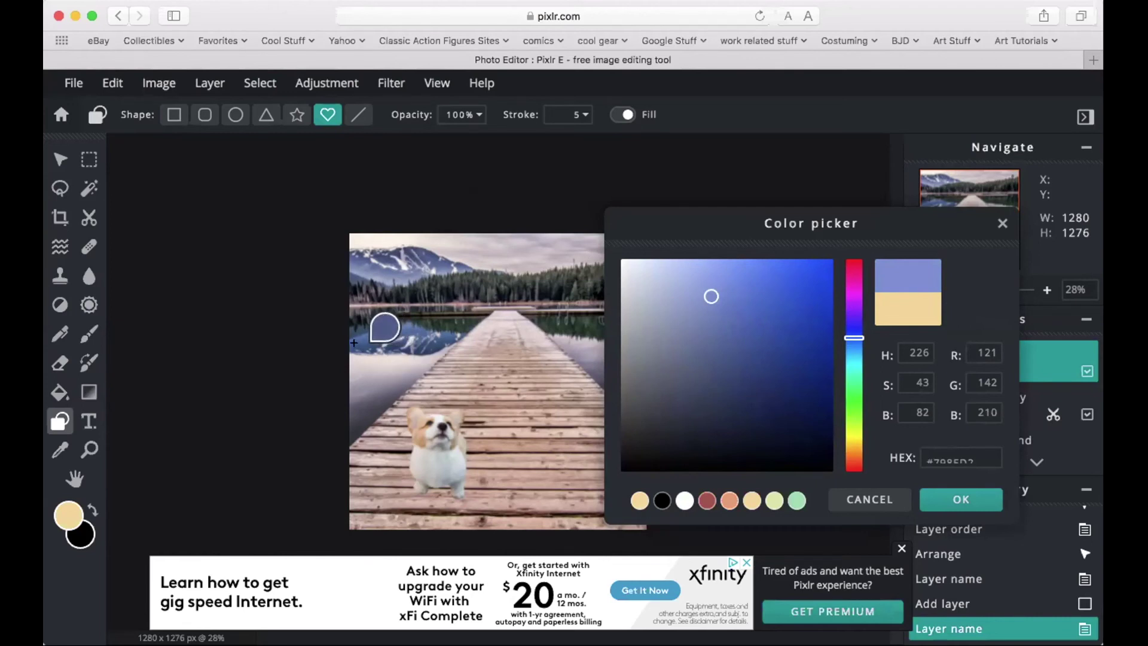
pyautogui.moveTo(711, 296); pyautogui.dragTo(719, 360)
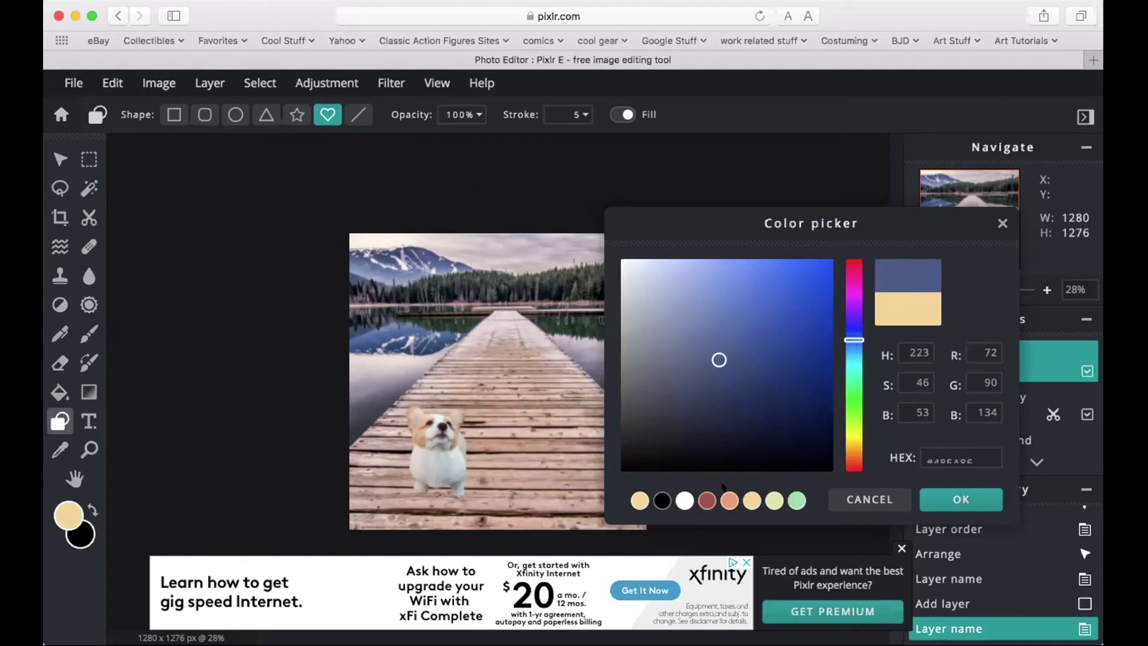
# - Set the foreground color to the muted red swatch (RGB 168, 83, 75) and draw a large heart over the middle of the dock
pyautogui.click(705, 500)
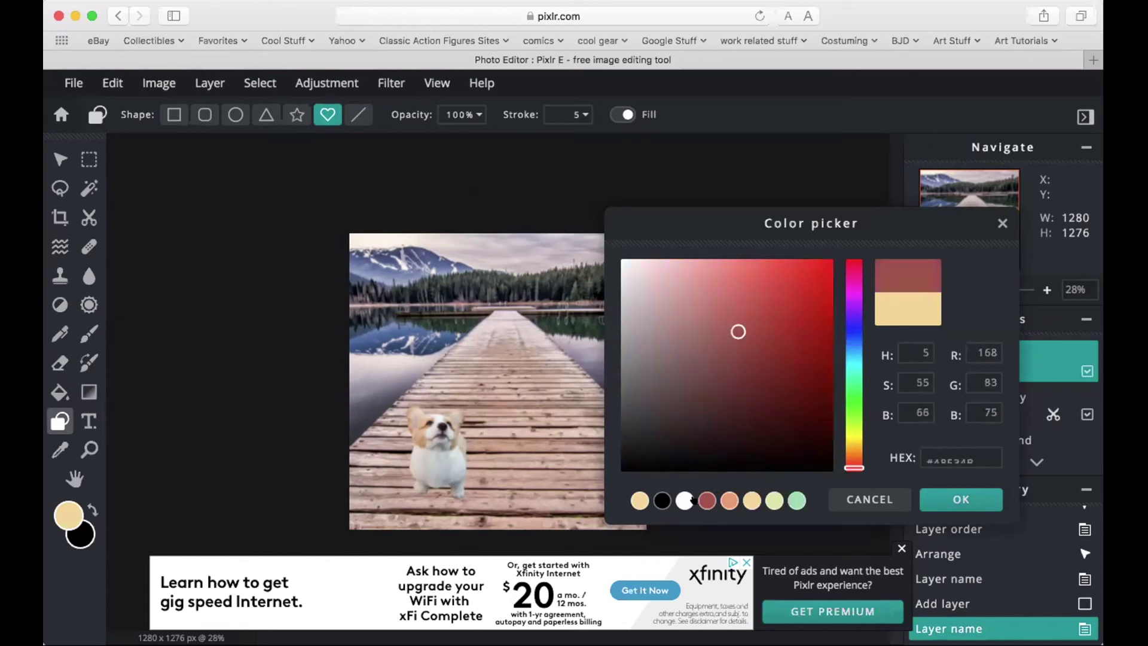
pyautogui.click(954, 499)
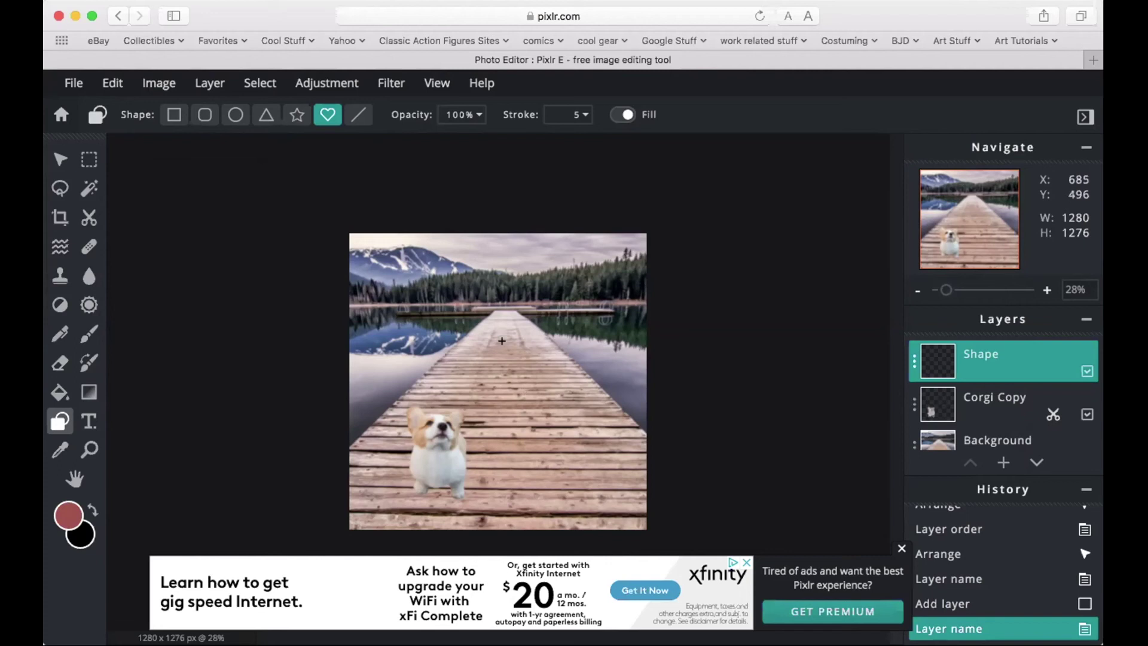
pyautogui.moveTo(501, 341); pyautogui.dragTo(542, 391)
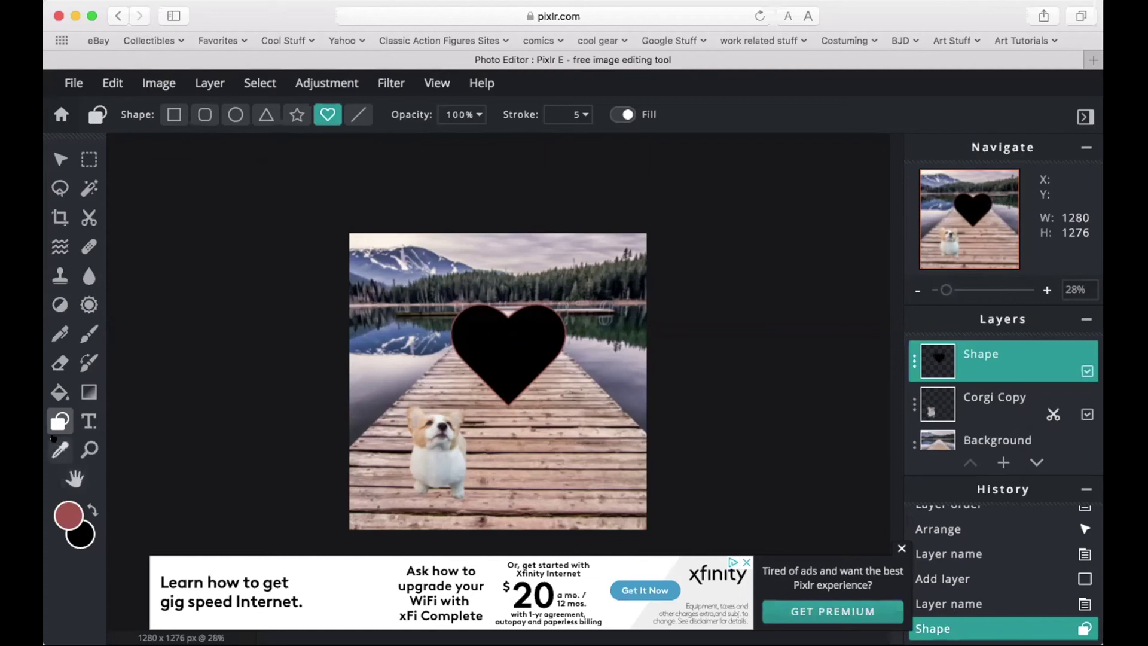
# - Fill the inside of the heart with the muted red foreground color
pyautogui.click(52, 386)
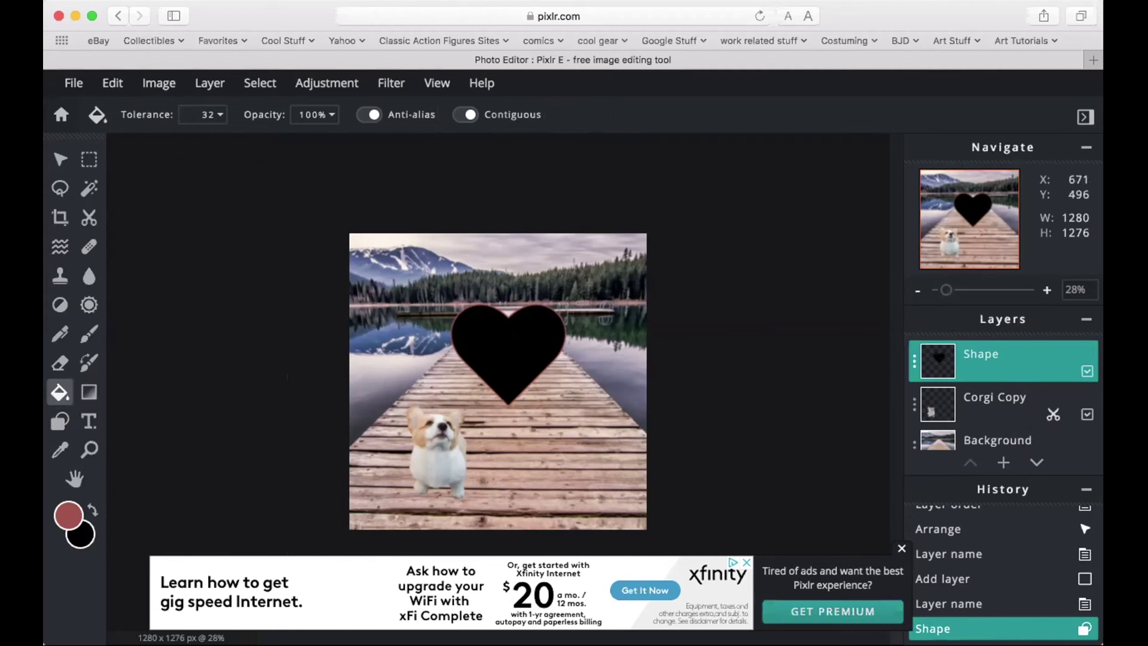
pyautogui.click(505, 349)
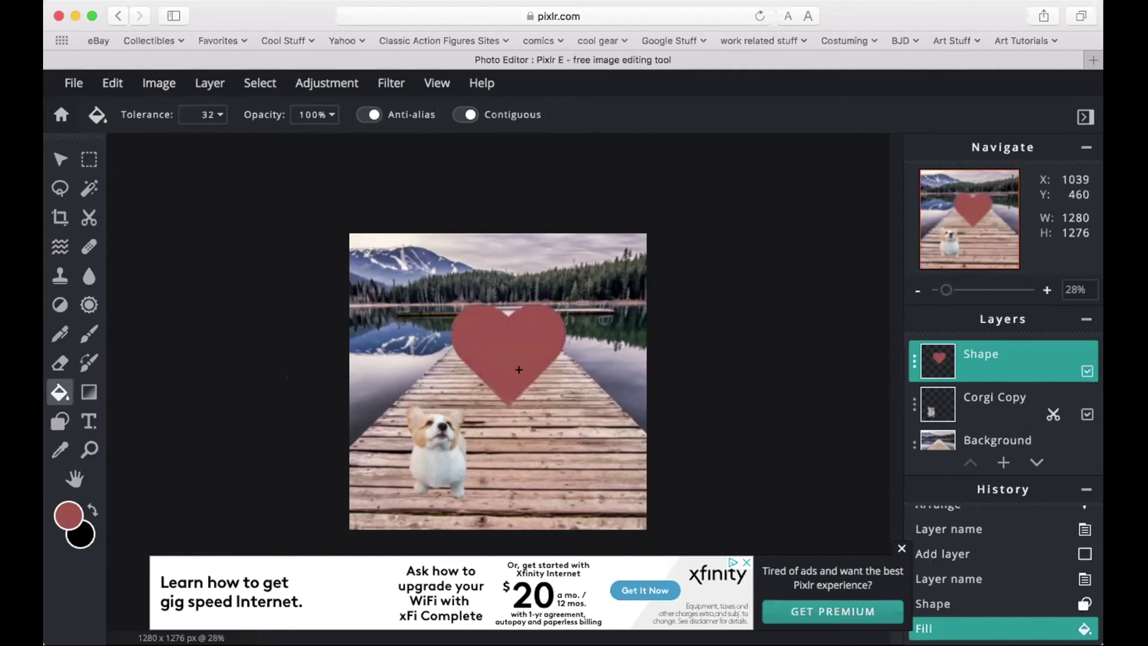
pyautogui.moveTo(942, 290); pyautogui.dragTo(955, 290)
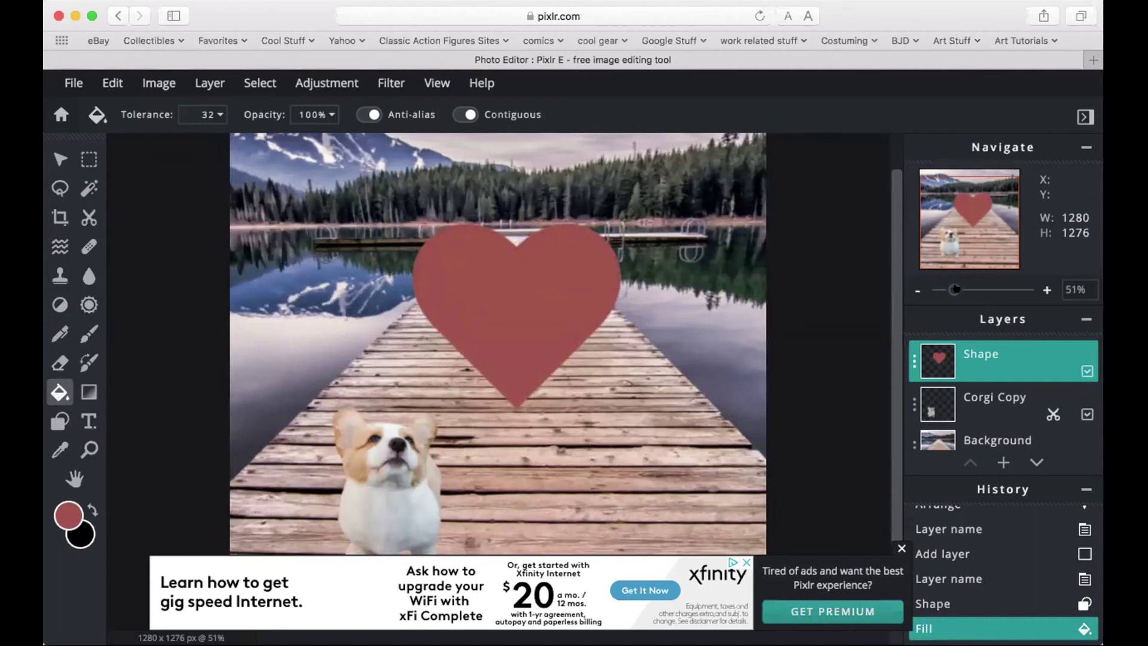
pyautogui.moveTo(955, 290); pyautogui.dragTo(962, 289)
pyautogui.scroll(-3, 649, 231)
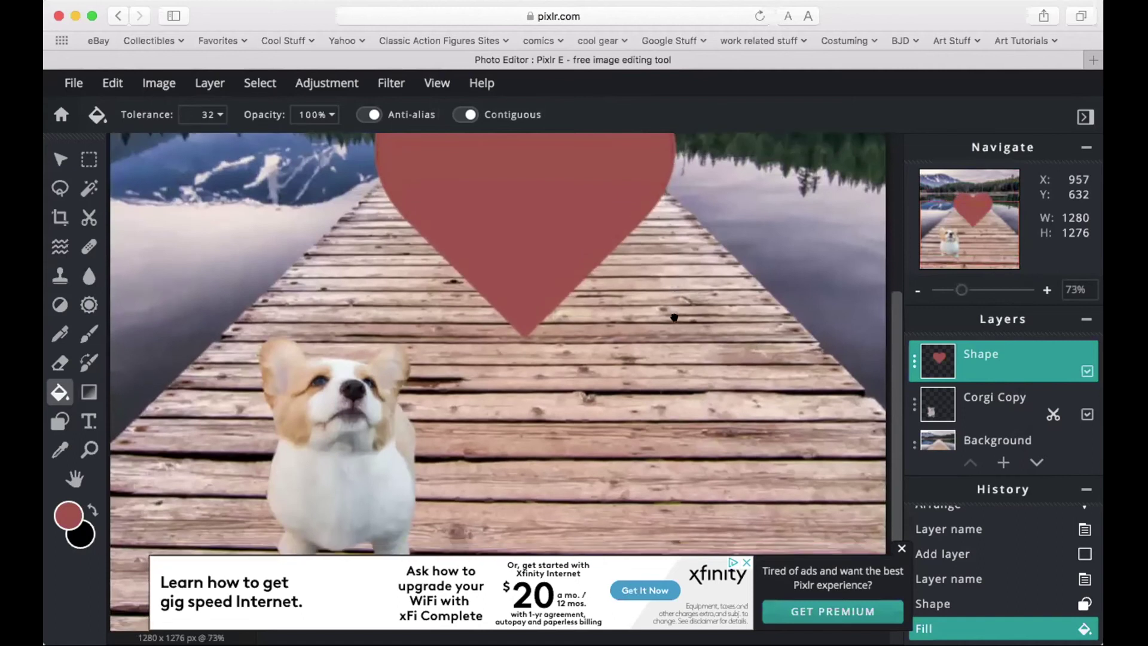
pyautogui.scroll(4, 671, 320)
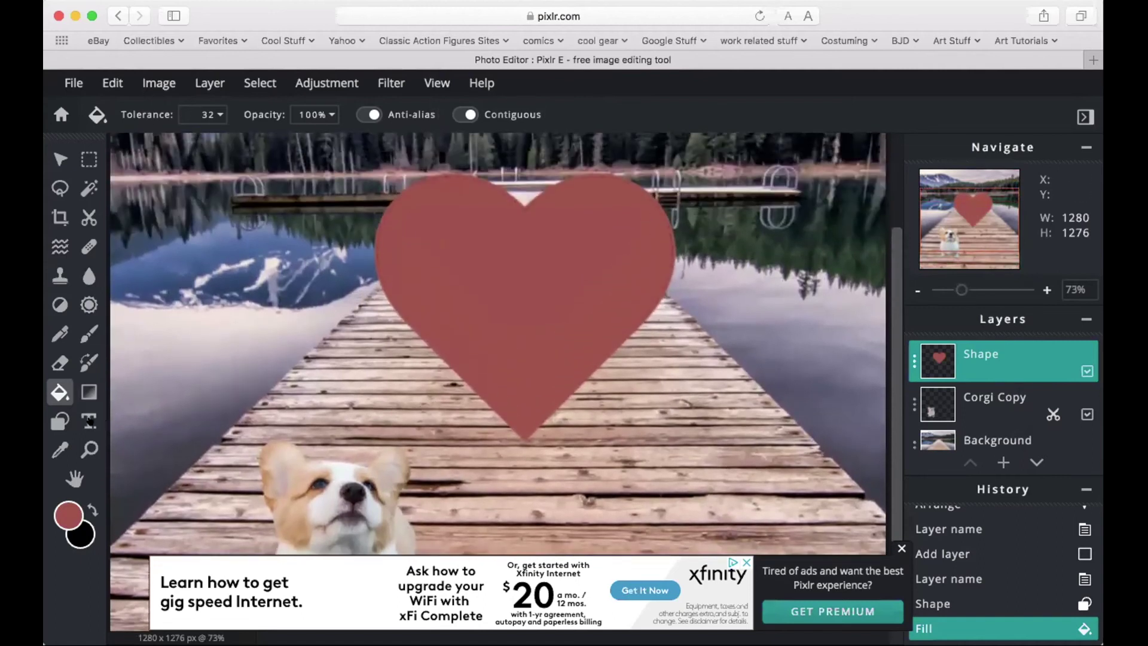
# - Add a text layer reading "Corgis are awesome"
pyautogui.press('z')
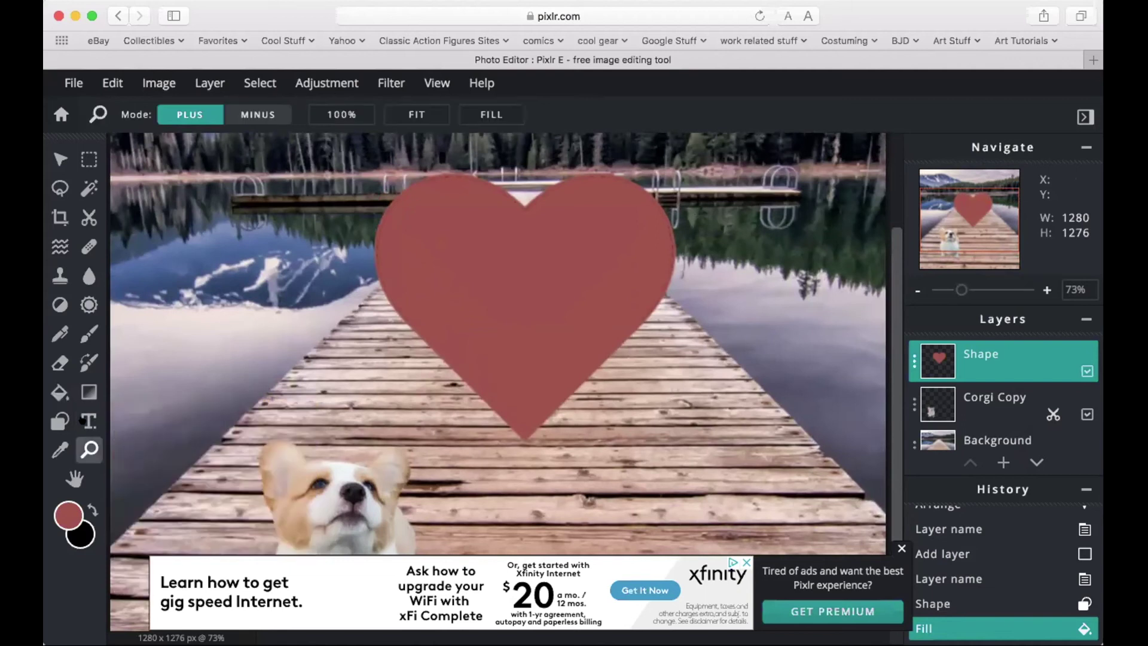
pyautogui.click(88, 421)
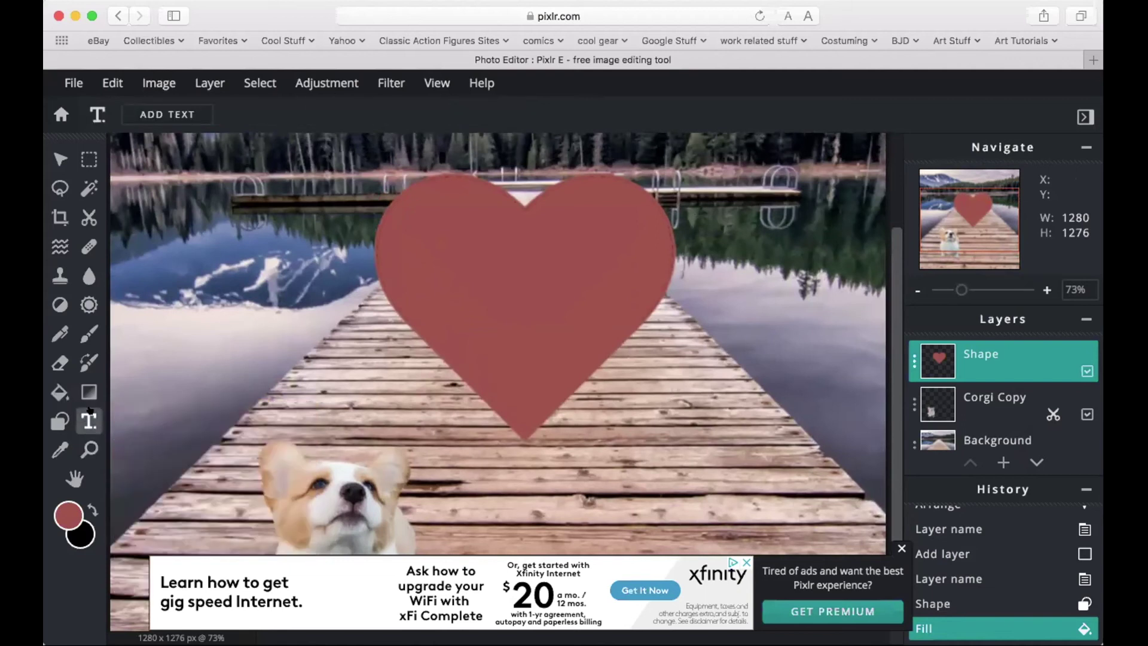
pyautogui.click(145, 114)
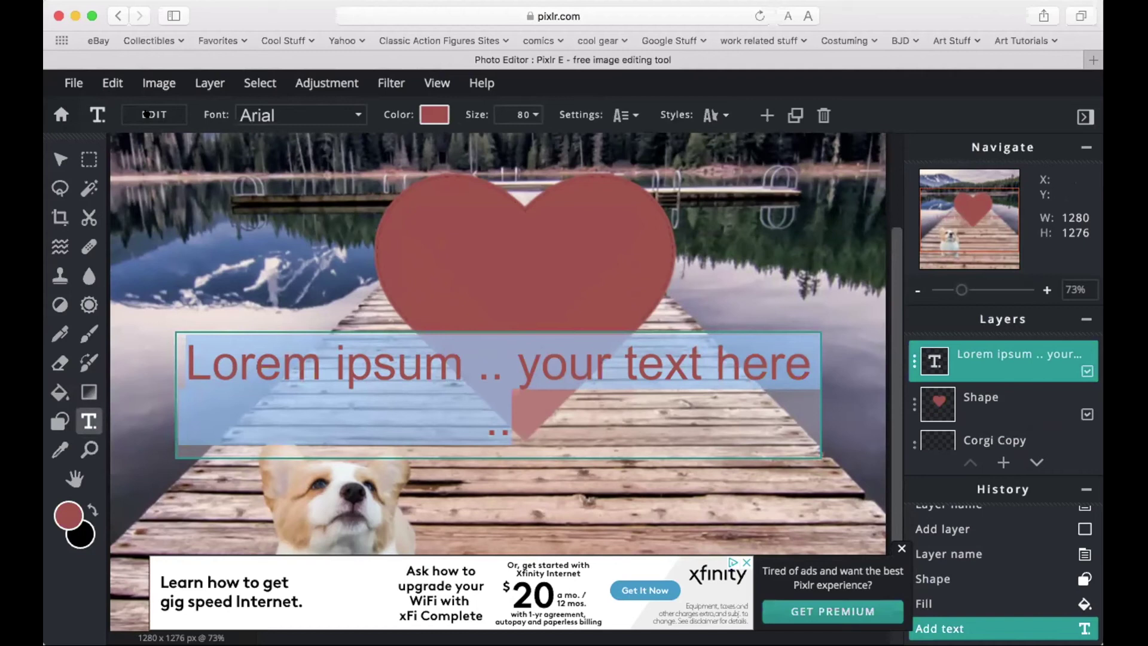
pyautogui.write('Co')
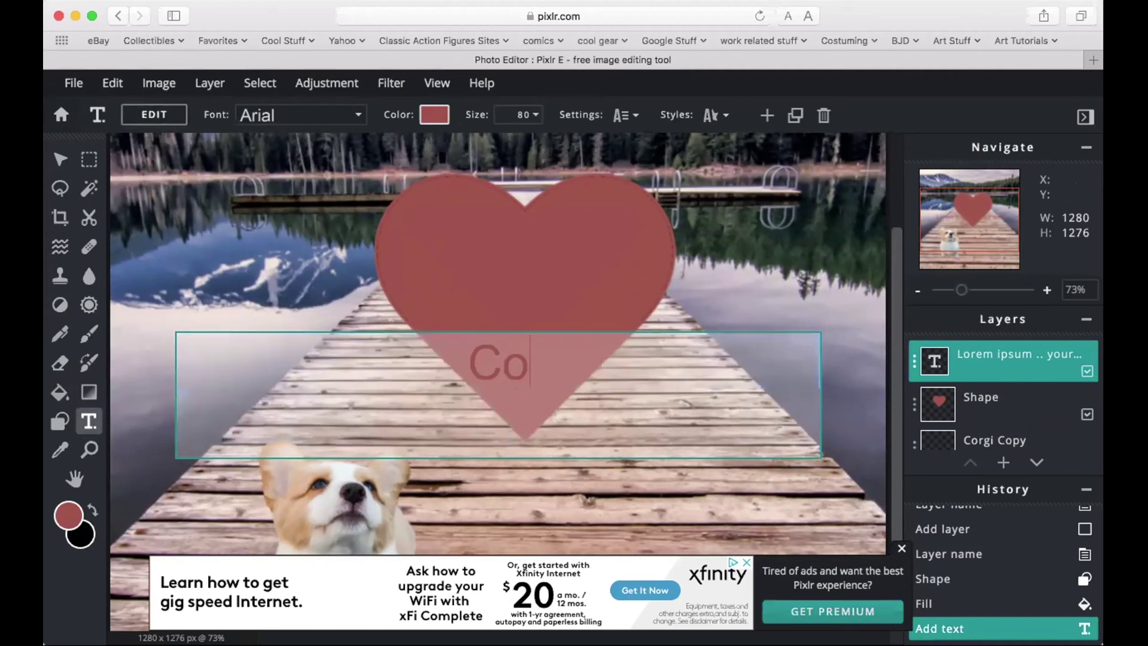
pyautogui.write("rgi's")
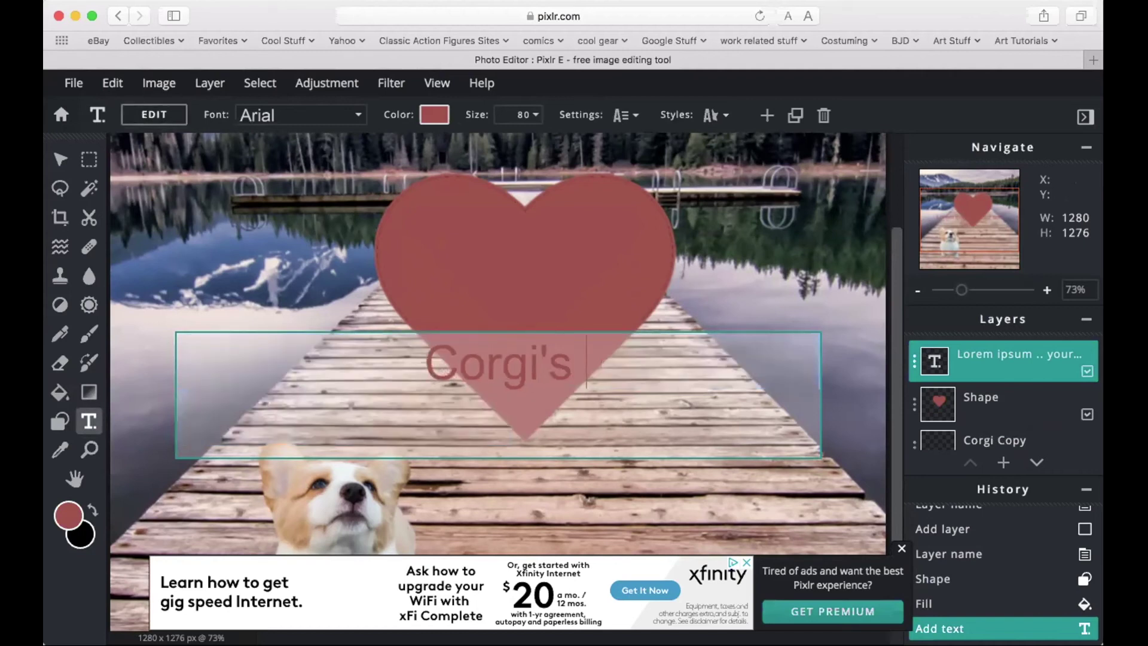
pyautogui.press('BackSpace')
pyautogui.press('BackSpace')
pyautogui.press('BackSpace')
pyautogui.write('s are awesome')
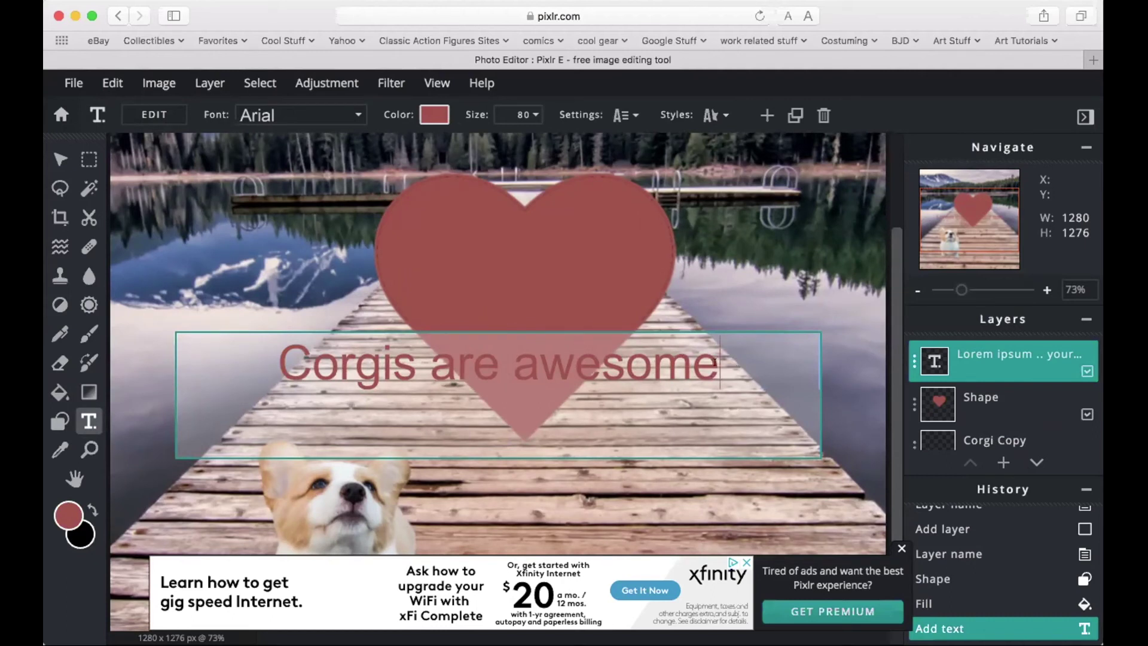
# - Change the color of the "Corgis are awesome" text to white (RGB 255, 255, 255)
pyautogui.moveTo(714, 361); pyautogui.dragTo(273, 348)
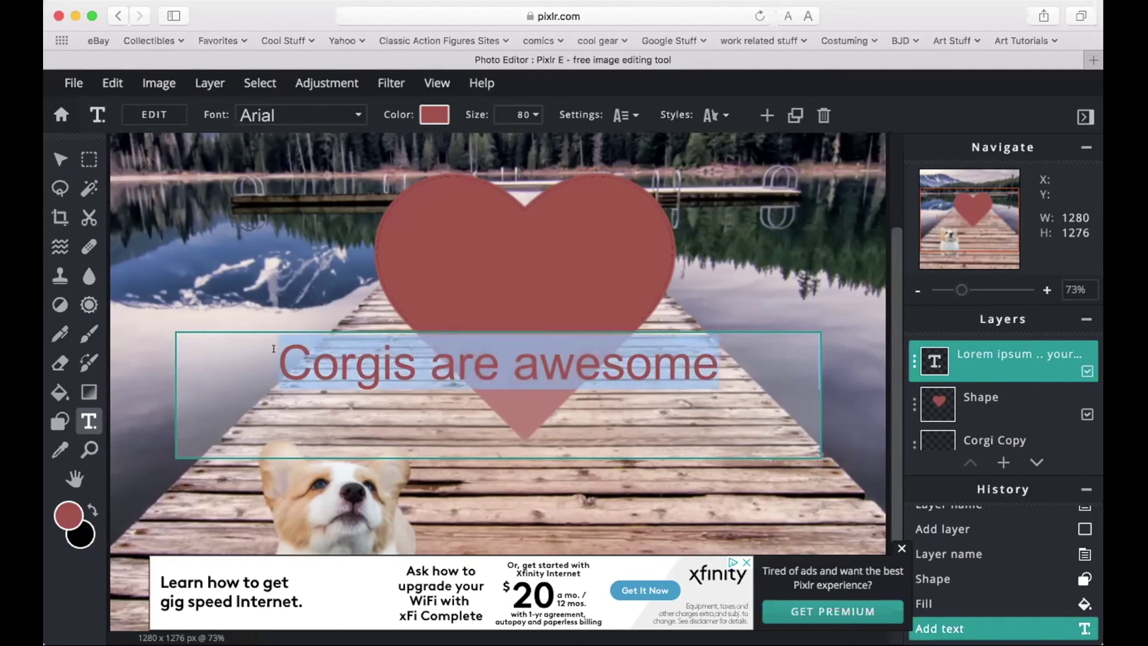
pyautogui.click(422, 113)
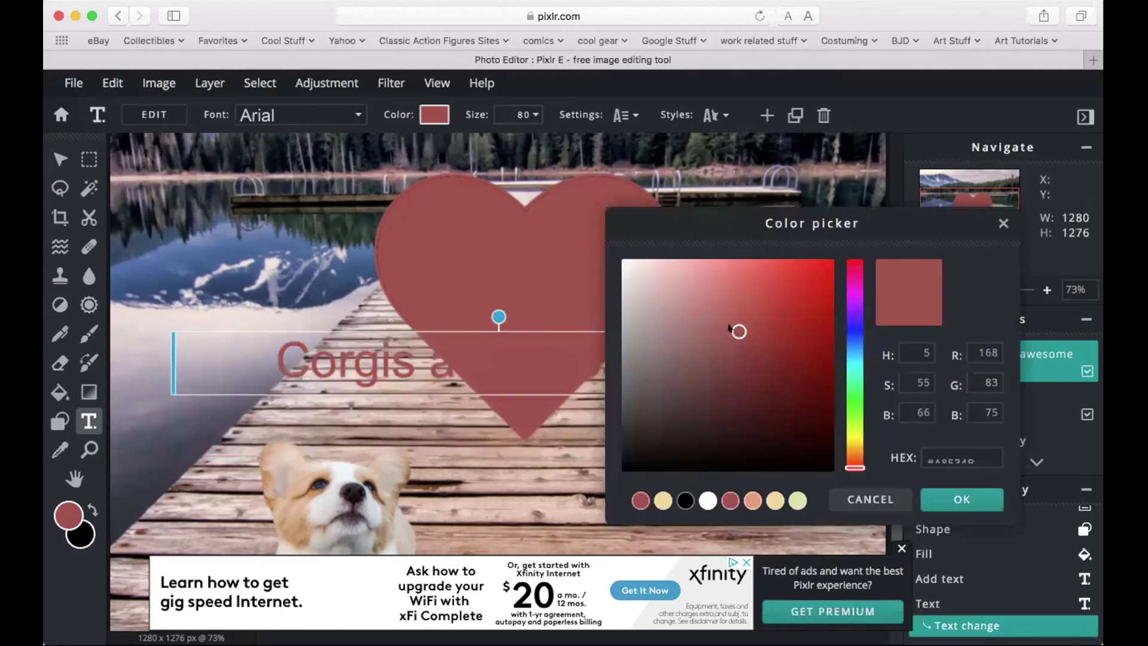
pyautogui.moveTo(734, 331)
pyautogui.mouseDown()
pyautogui.moveTo(661, 298)
pyautogui.moveTo(610, 248)
pyautogui.mouseUp()
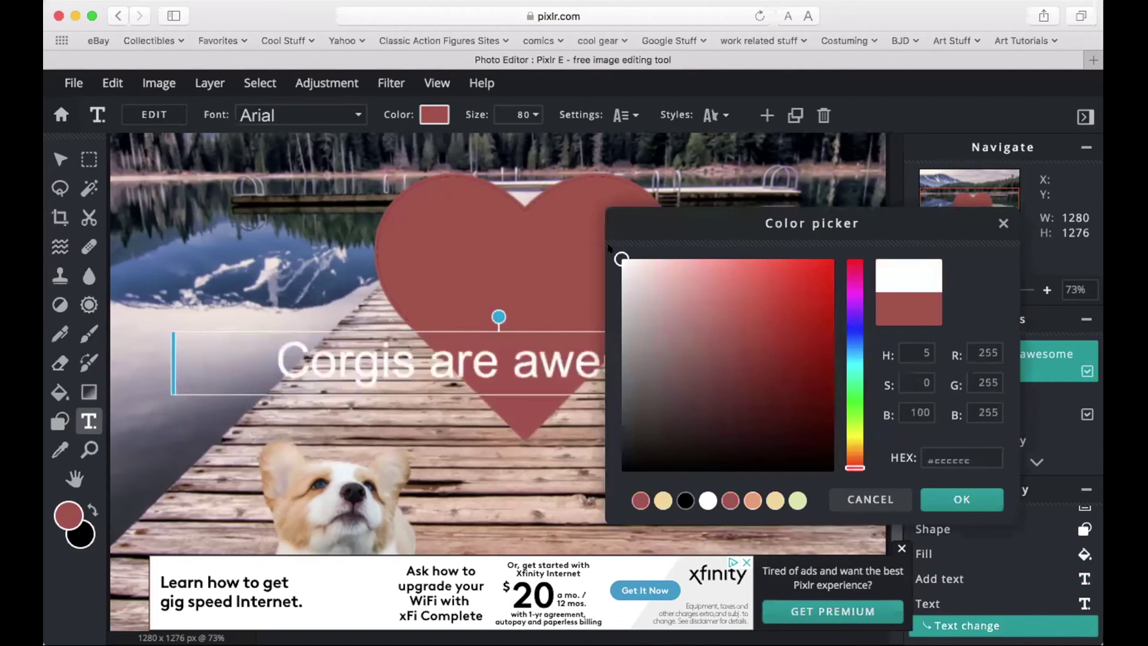
pyautogui.click(941, 499)
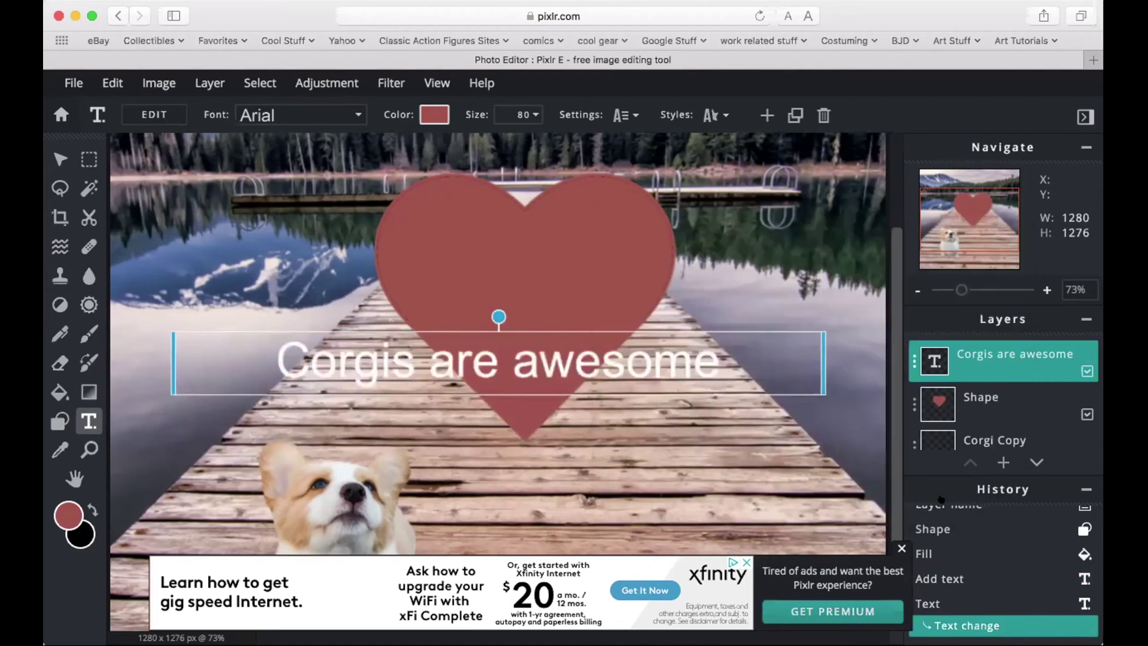
# - Set the text size to 53 and the font to Amaranth
pyautogui.click(520, 113)
pyautogui.moveTo(410, 142)
pyautogui.mouseDown()
pyautogui.moveTo(422, 142)
pyautogui.moveTo(397, 145)
pyautogui.moveTo(406, 142)
pyautogui.mouseUp()
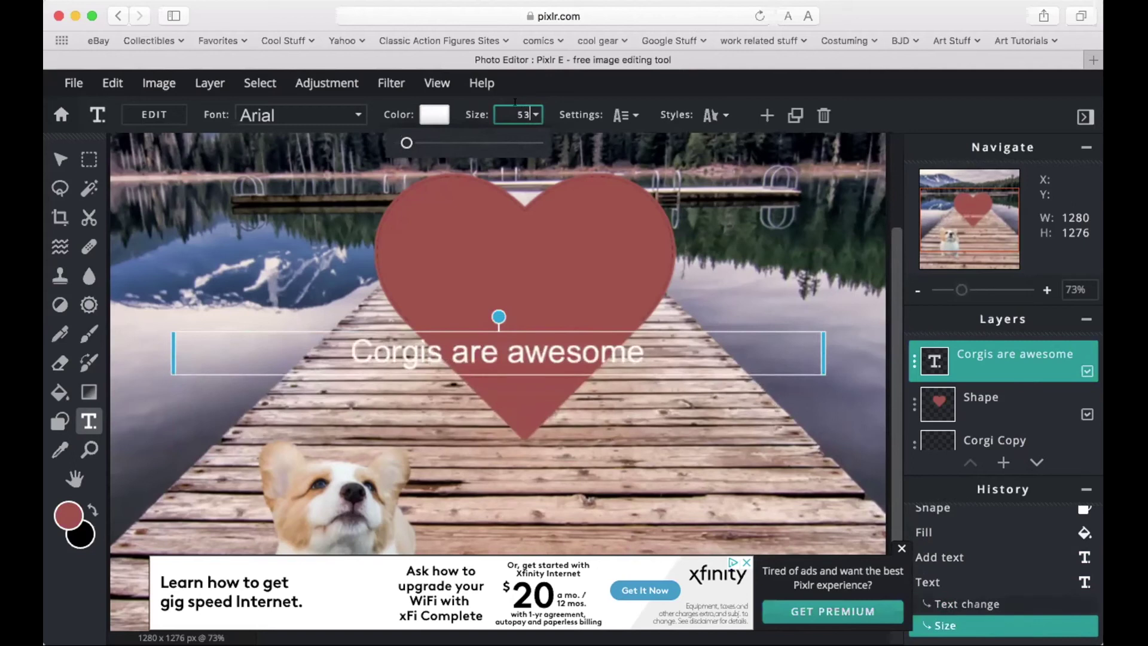
pyautogui.click(335, 114)
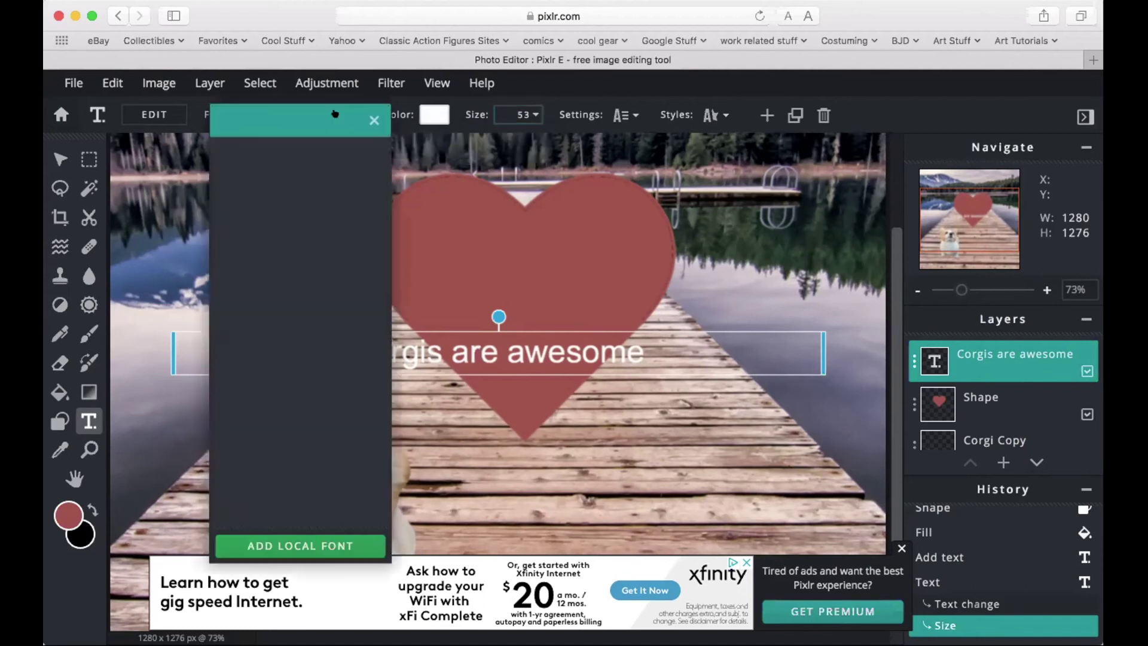
pyautogui.click(374, 121)
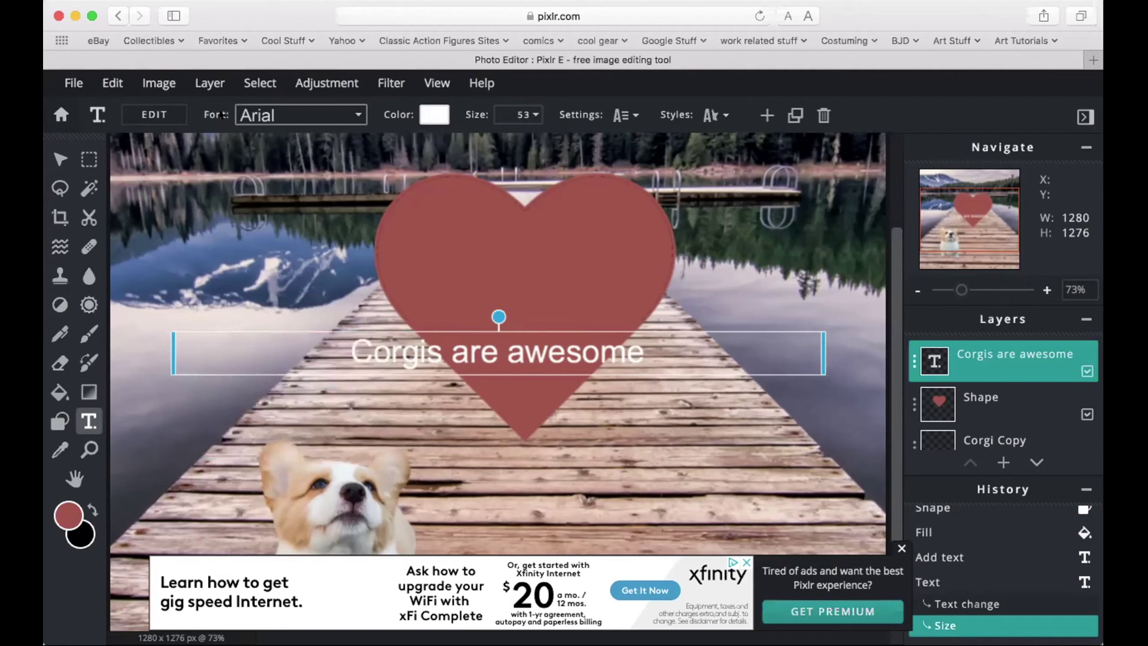
pyautogui.click(347, 106)
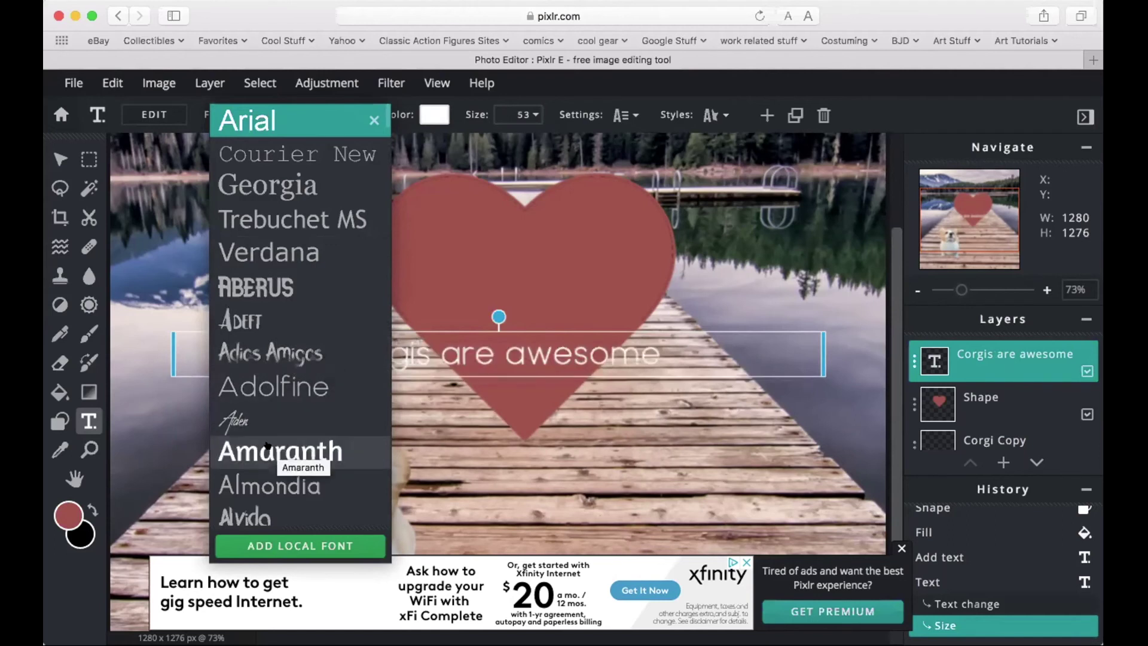
pyautogui.click(322, 450)
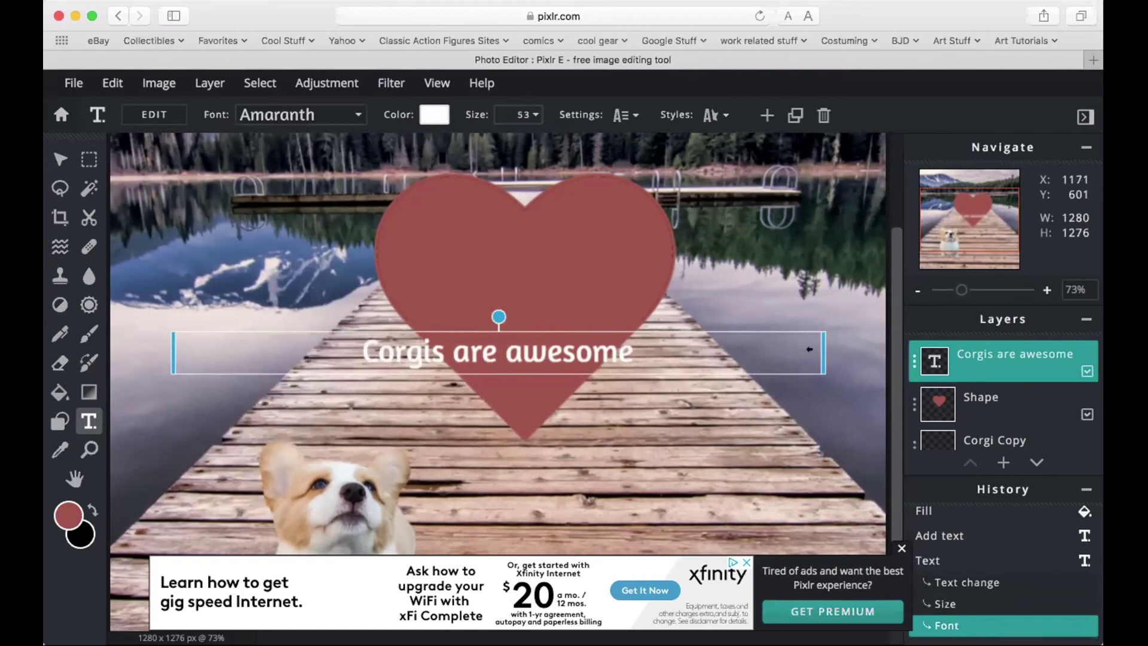
# - Narrow the text box and position the "Corgis are awesome" text across the upper part of the heart
pyautogui.moveTo(752, 352); pyautogui.dragTo(591, 251)
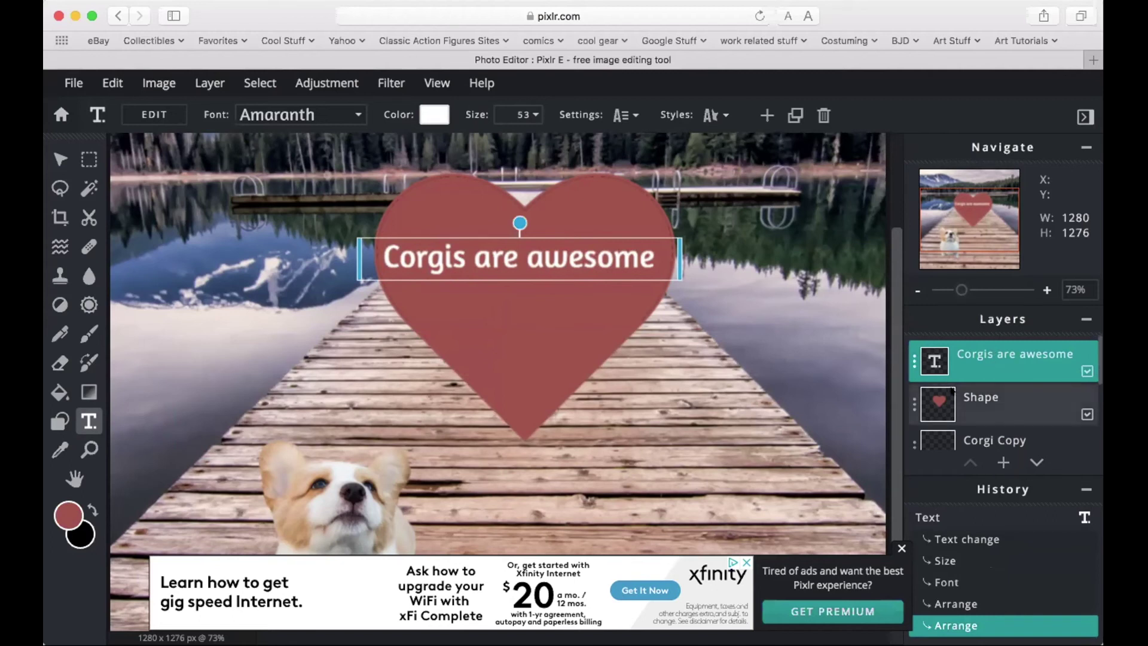
pyautogui.click(689, 342)
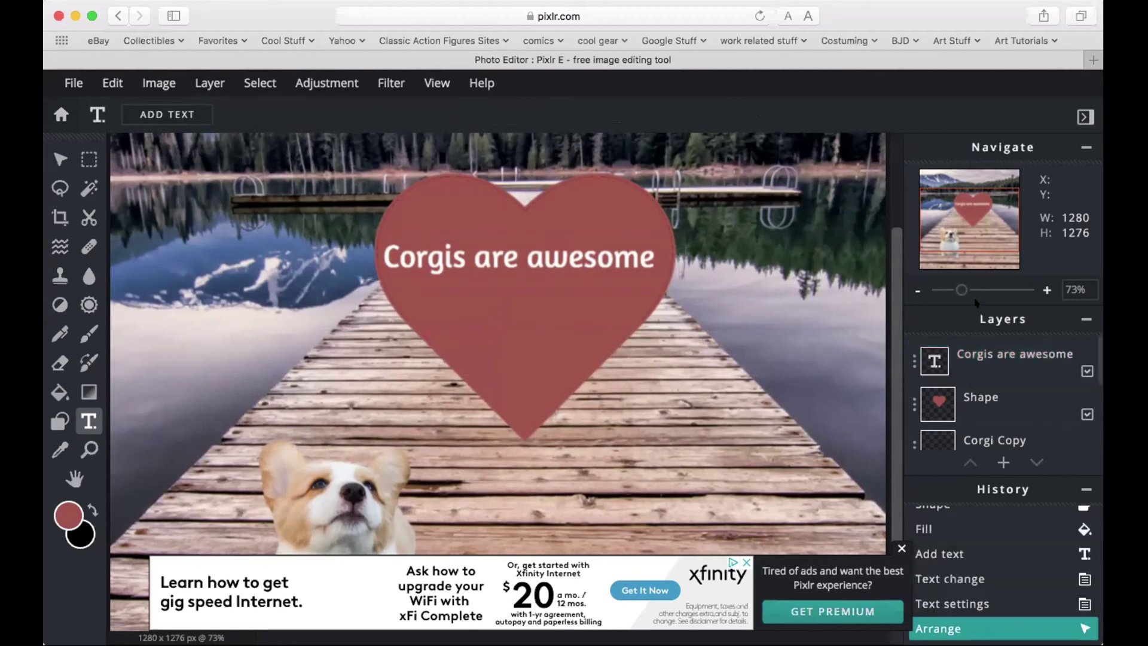
pyautogui.moveTo(953, 289); pyautogui.dragTo(944, 289)
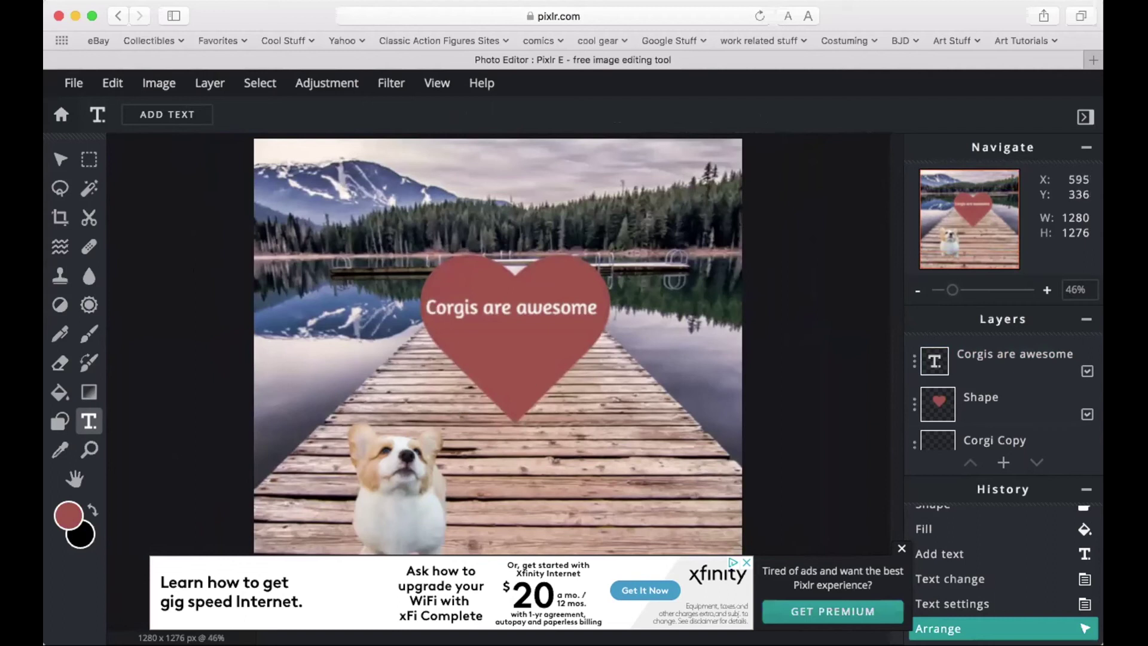
pyautogui.moveTo(946, 289); pyautogui.dragTo(961, 289)
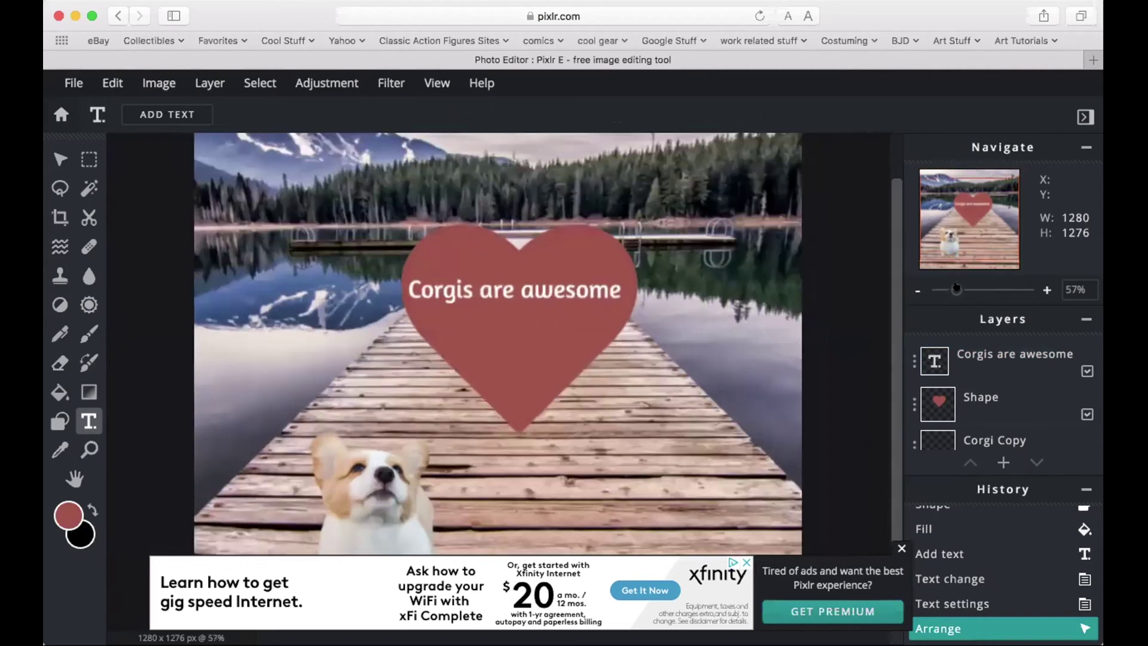
pyautogui.scroll(-5, 453, 304)
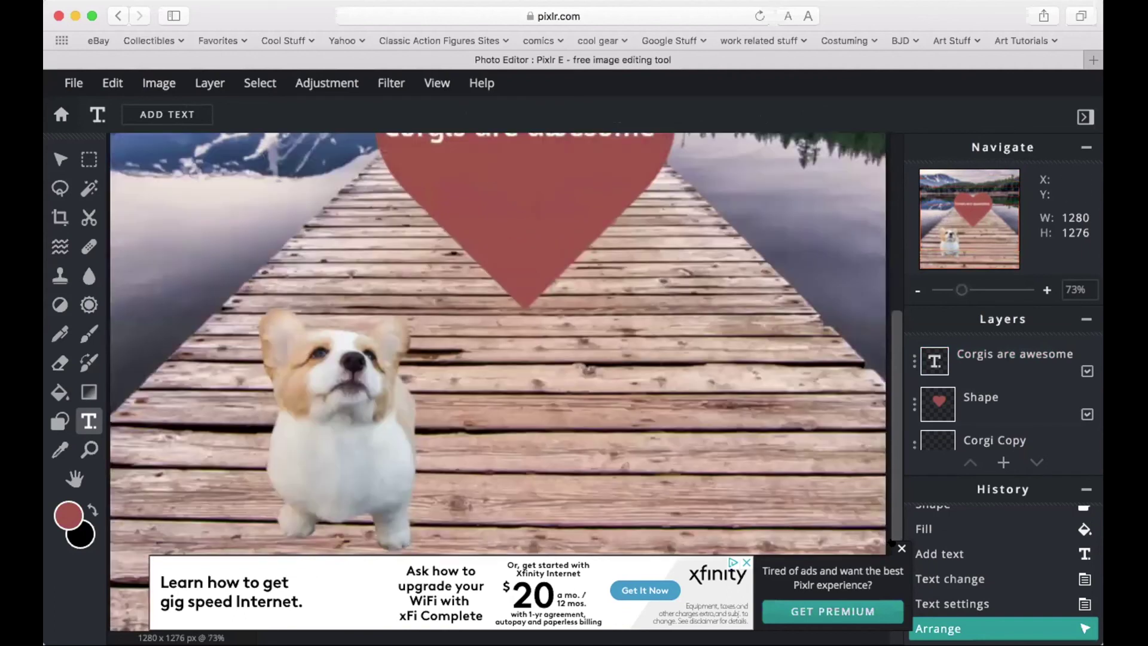
# - Dismiss the advertisement, select the Corgi Copy layer and add a new empty layer
pyautogui.click(894, 544)
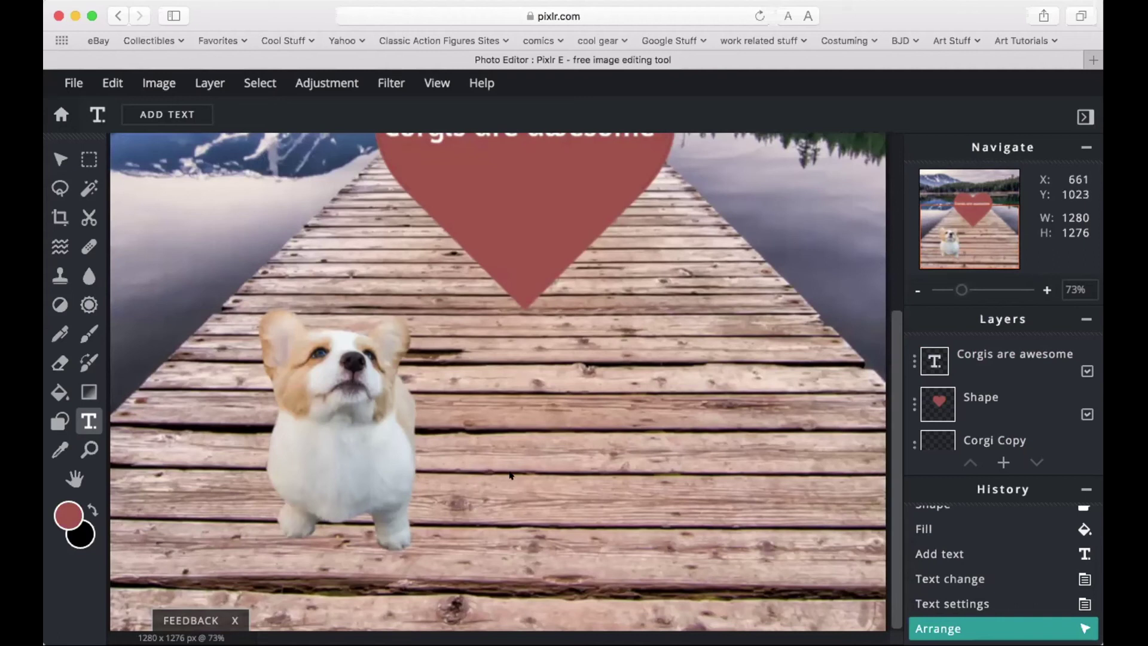
pyautogui.scroll(-3, 1022, 383)
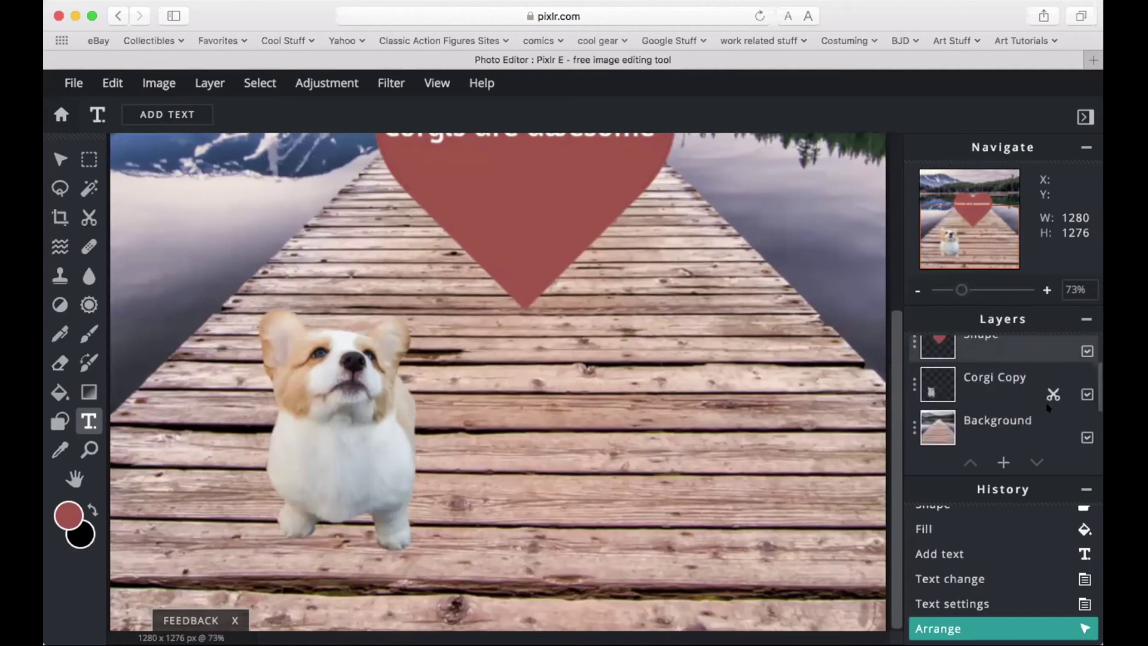
pyautogui.click(1017, 366)
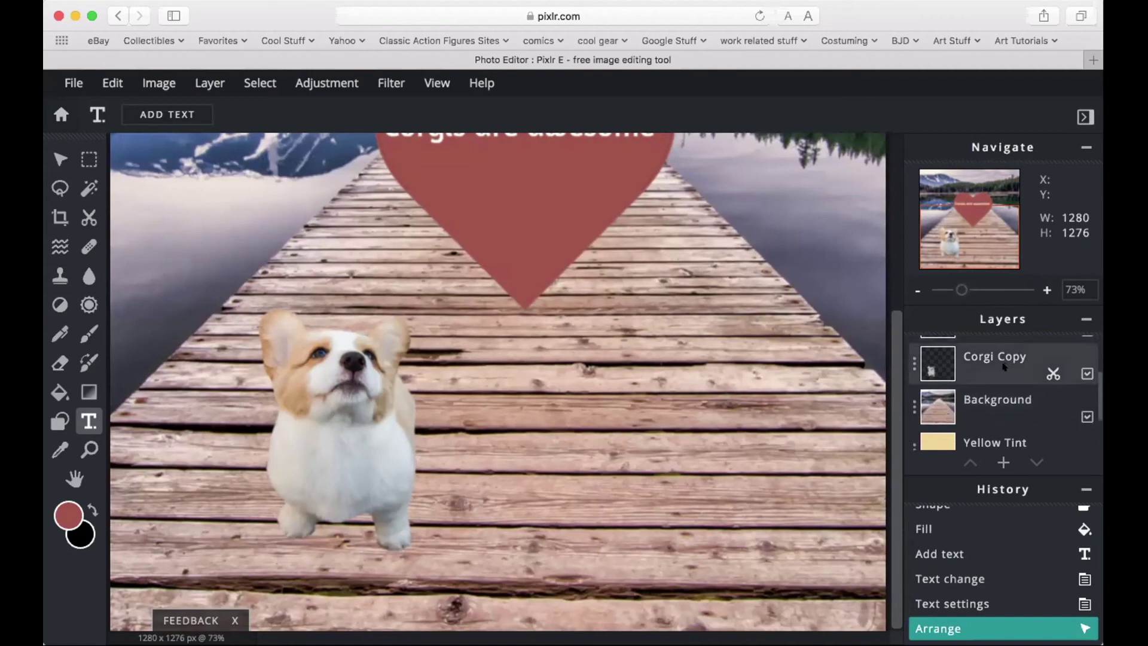
pyautogui.click(995, 365)
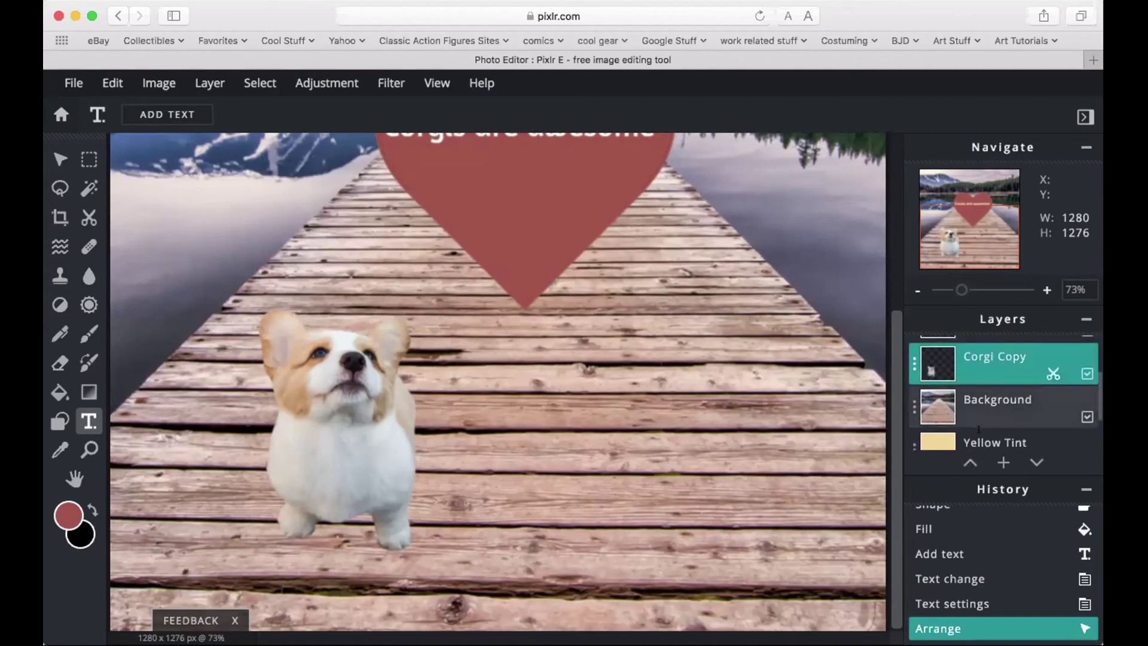
pyautogui.click(1003, 463)
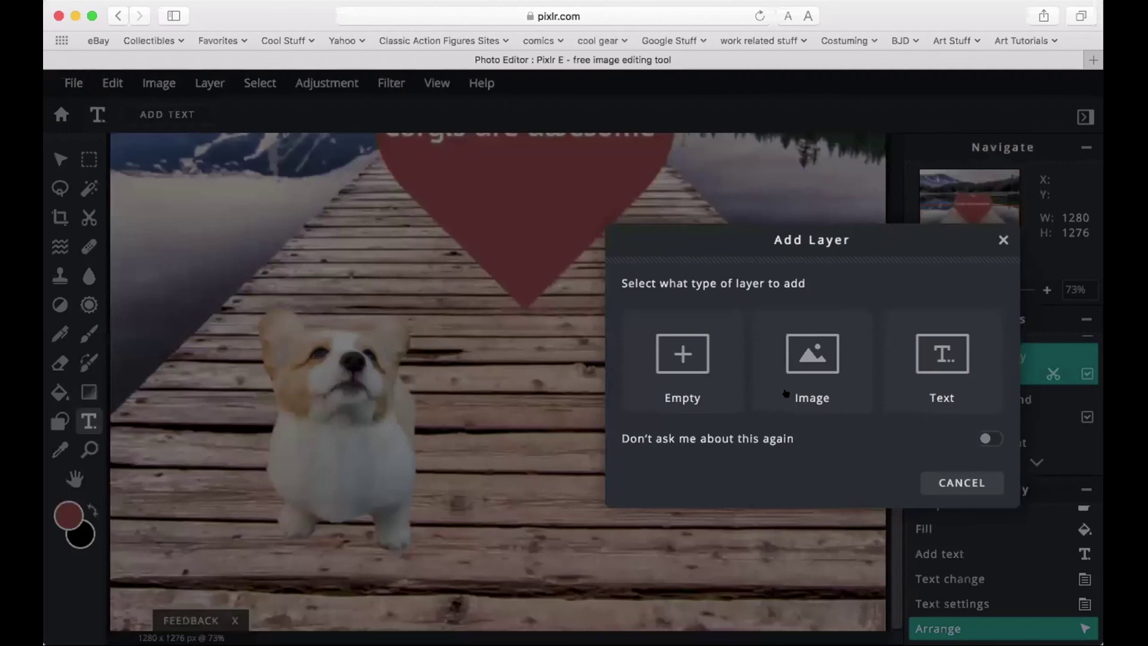
pyautogui.click(676, 376)
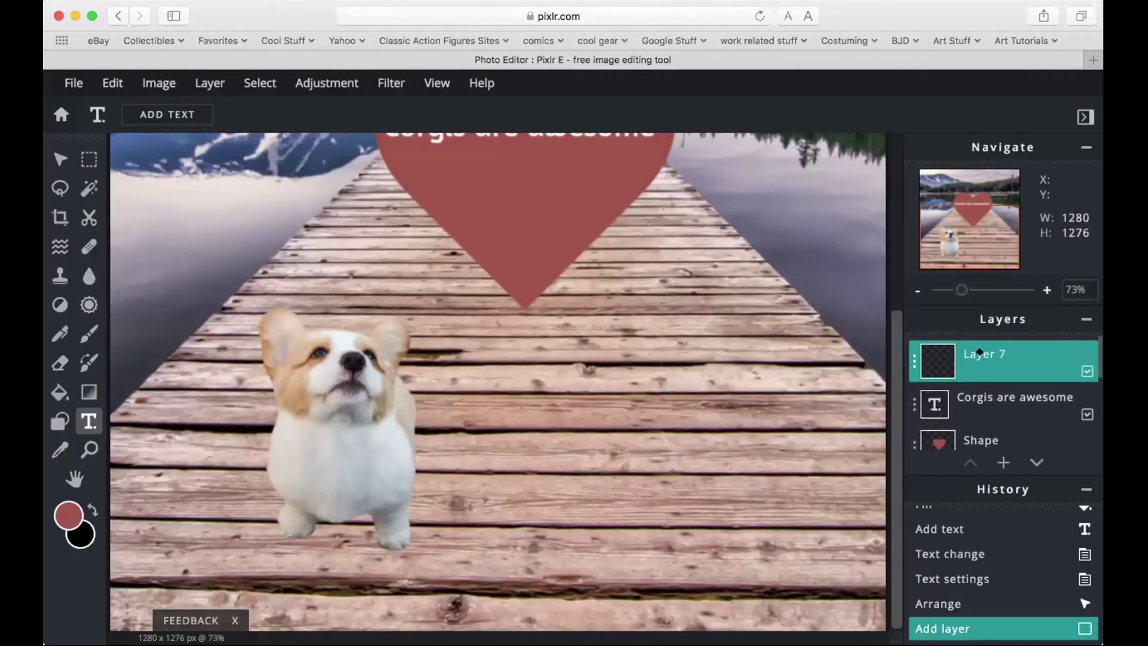
# - Move the new empty layer down the stack so it sits between the Corgi Copy and Background layers
pyautogui.moveTo(980, 376); pyautogui.dragTo(980, 413)
pyautogui.scroll(-2, 993, 413)
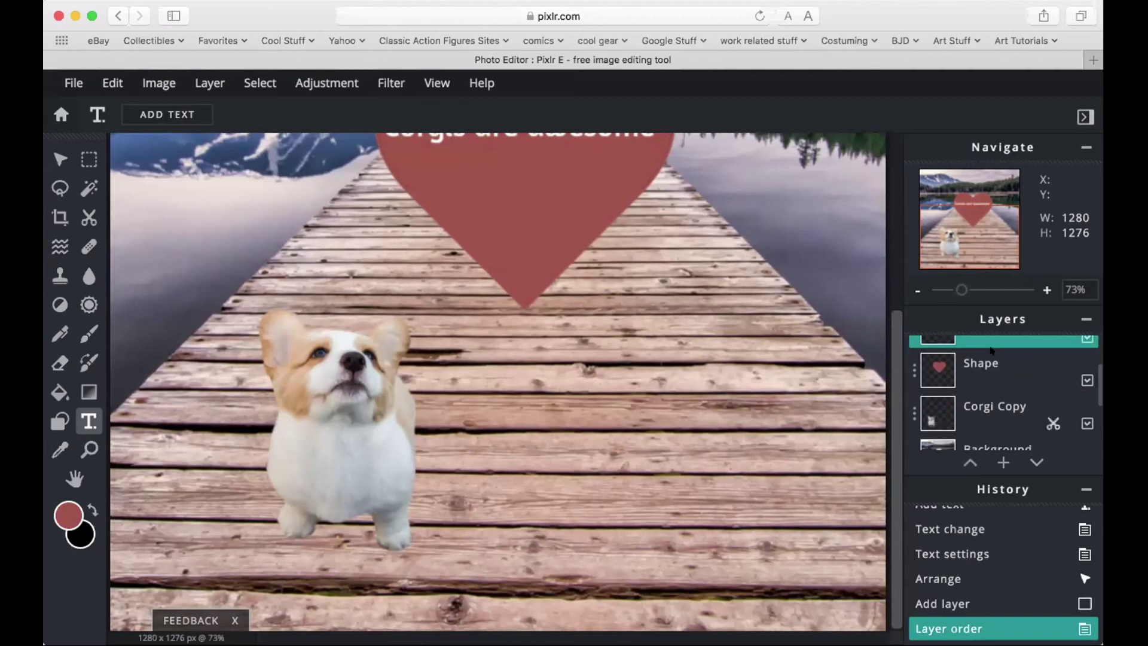
pyautogui.click(1087, 489)
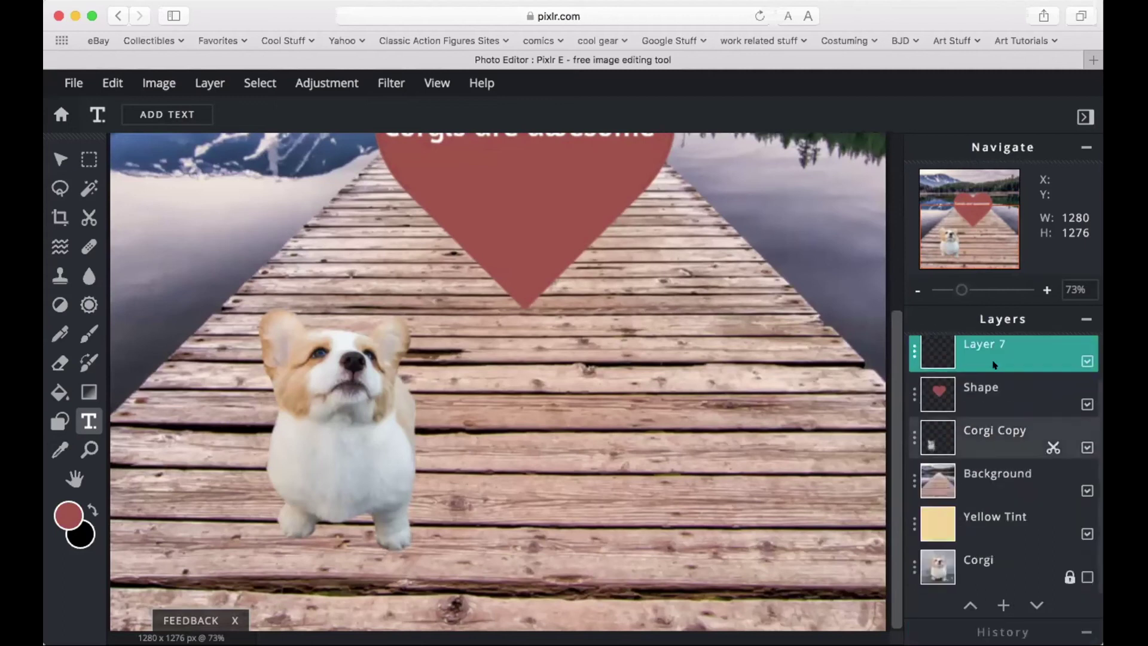
pyautogui.moveTo(979, 342); pyautogui.dragTo(969, 429)
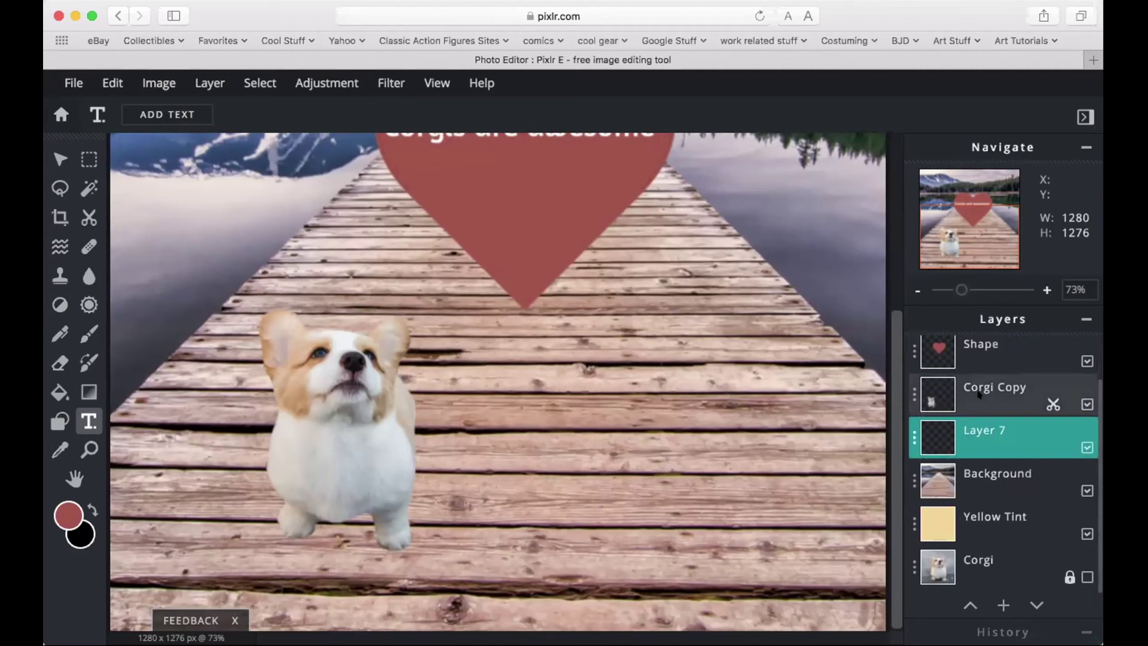
# - Paint a soft black shadow on the empty layer around the corgi's paws and up its right side, using the Brush at size 40
pyautogui.click(81, 358)
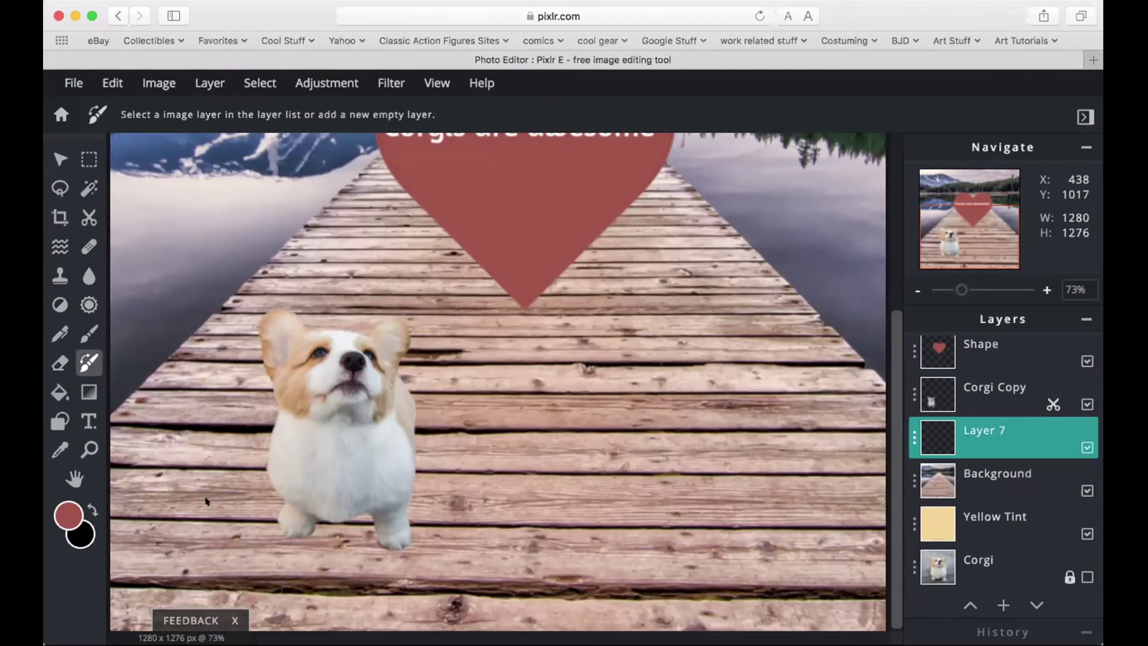
pyautogui.click(83, 506)
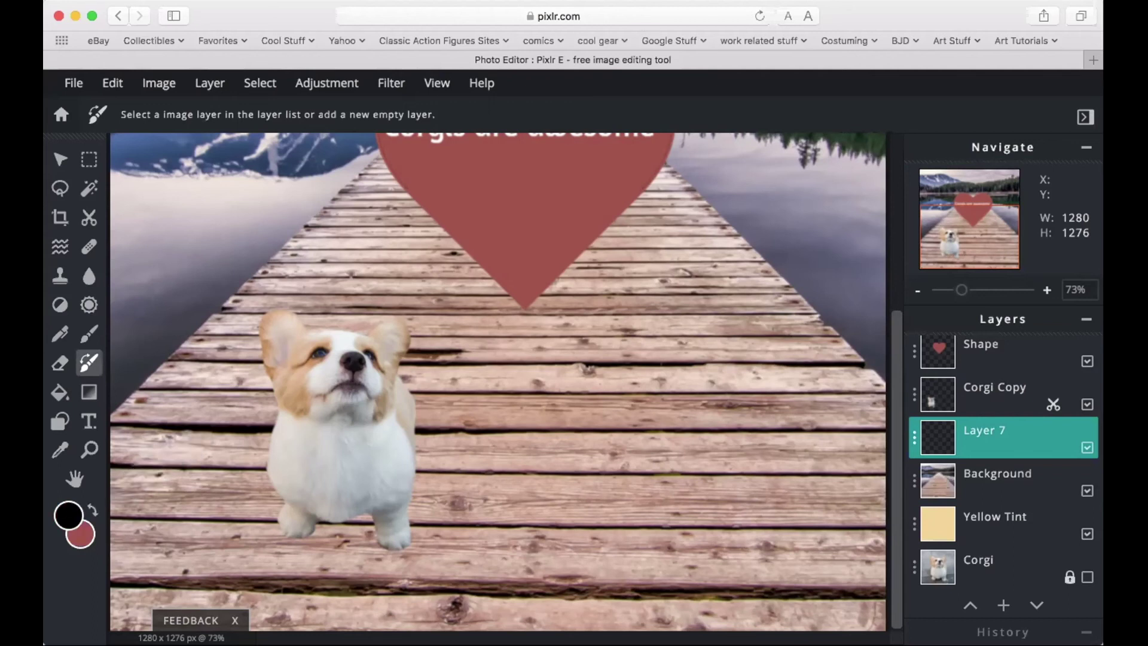
pyautogui.click(68, 514)
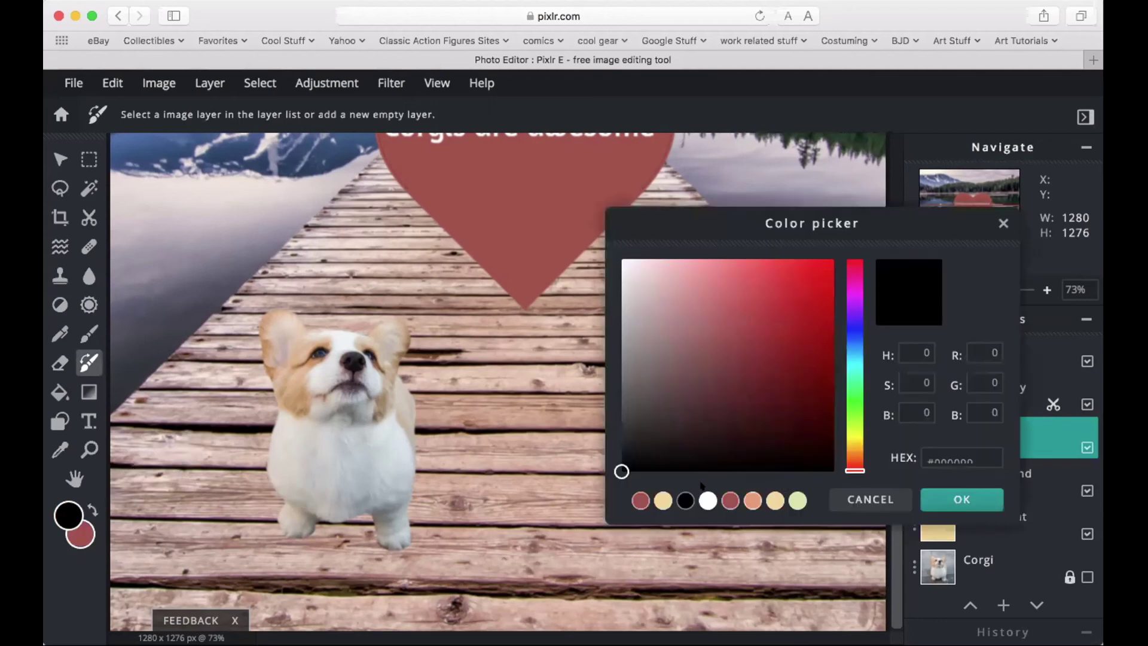
pyautogui.moveTo(621, 468); pyautogui.dragTo(834, 472)
pyautogui.click(941, 500)
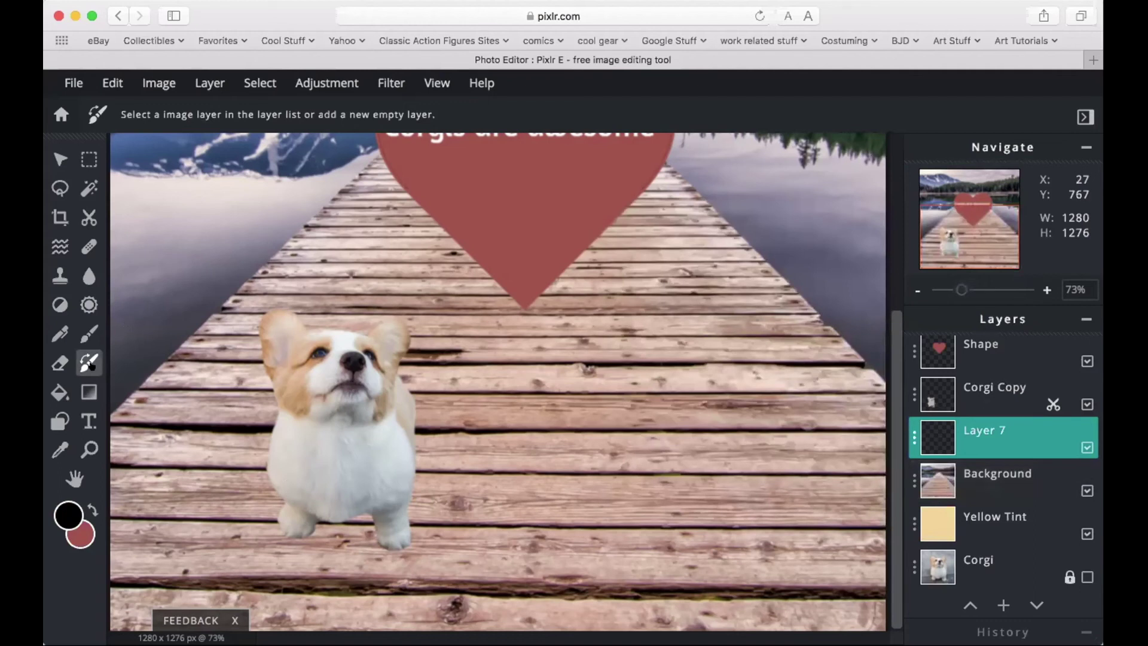
pyautogui.click(89, 334)
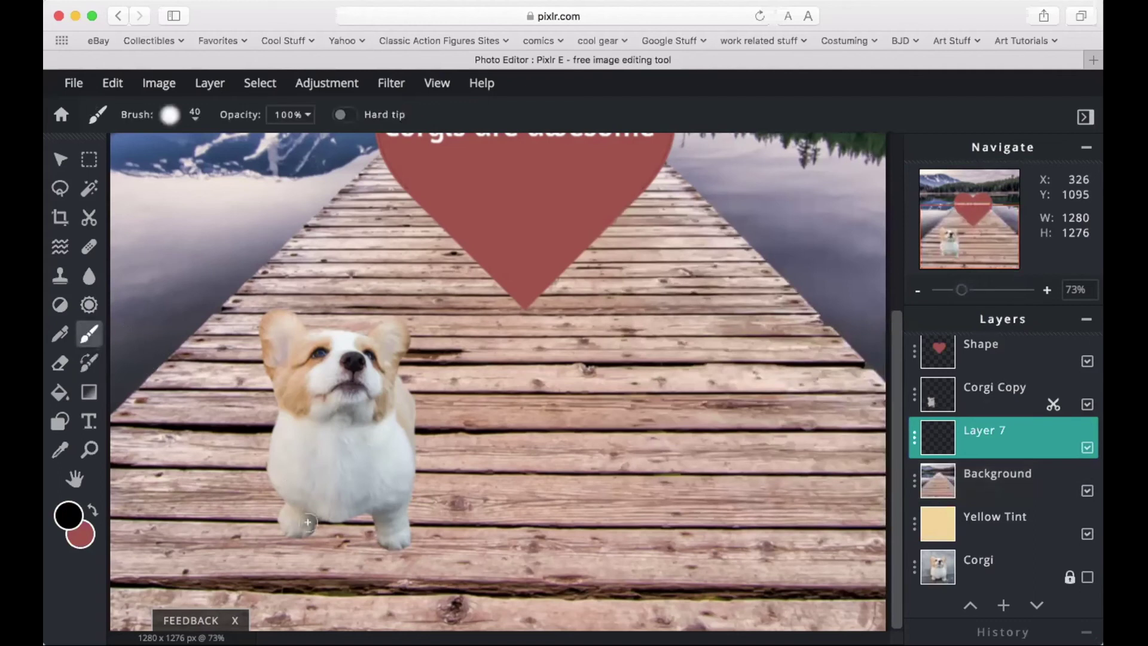
pyautogui.moveTo(310, 532)
pyautogui.mouseDown()
pyautogui.moveTo(370, 514)
pyautogui.moveTo(381, 543)
pyautogui.moveTo(412, 544)
pyautogui.moveTo(421, 429)
pyautogui.moveTo(406, 394)
pyautogui.moveTo(422, 463)
pyautogui.moveTo(409, 496)
pyautogui.moveTo(412, 430)
pyautogui.mouseUp()
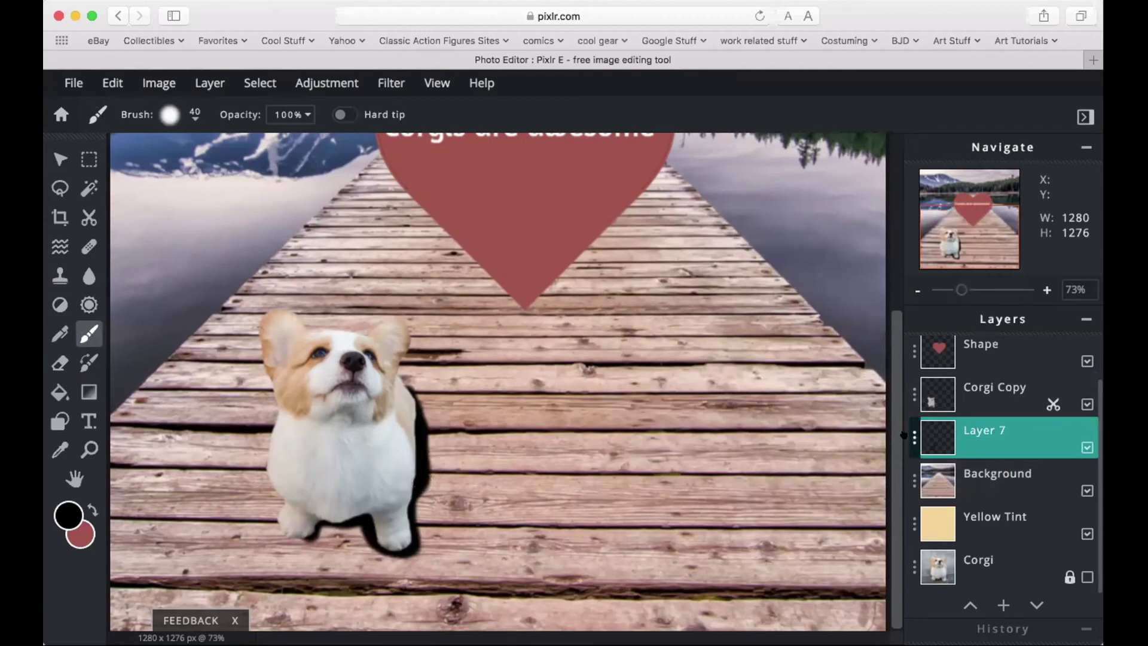
# - Set the painted shadow layer's transparency to 60 and rename the layer Shadow
pyautogui.click(904, 435)
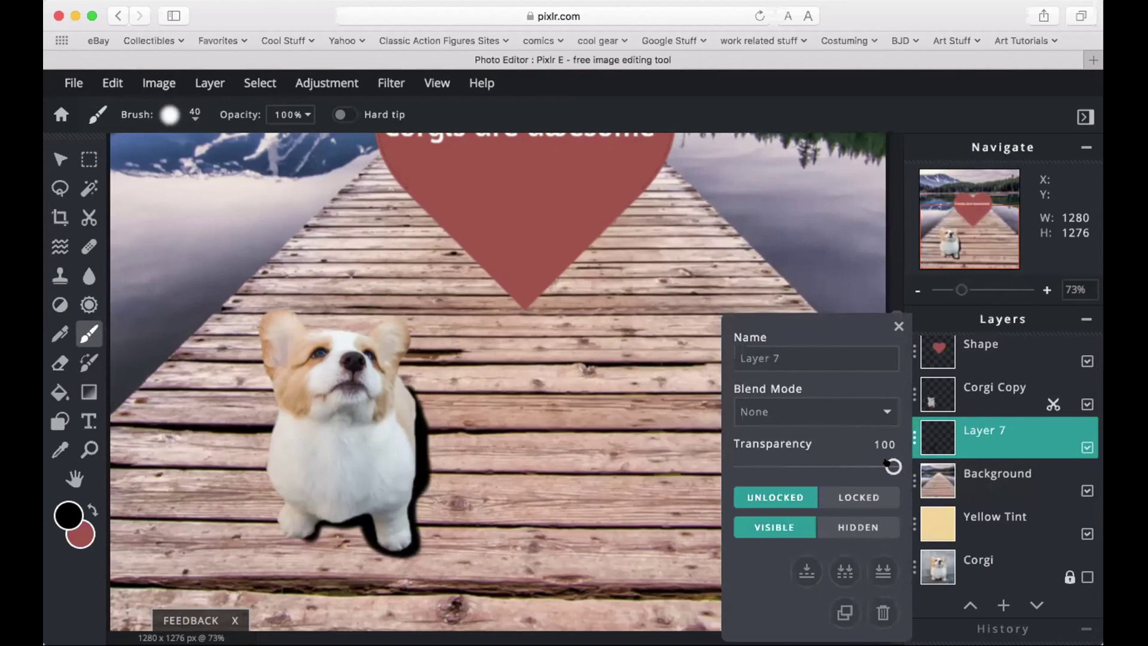
pyautogui.moveTo(887, 462); pyautogui.dragTo(823, 461)
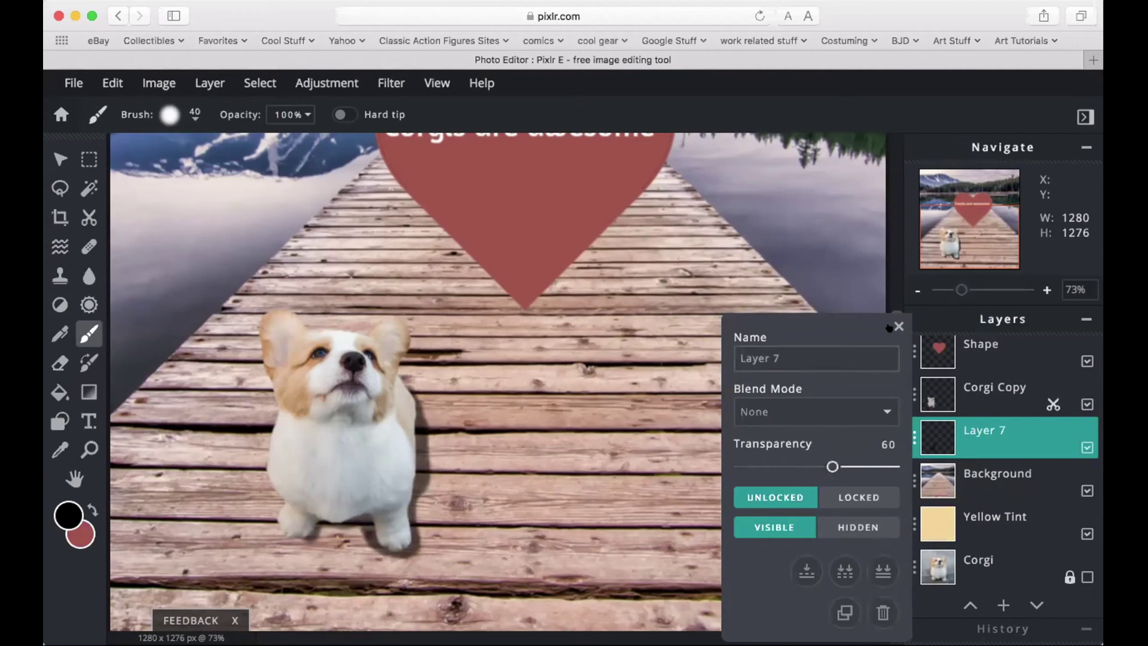
pyautogui.moveTo(783, 359); pyautogui.dragTo(678, 342)
pyautogui.write('Shad')
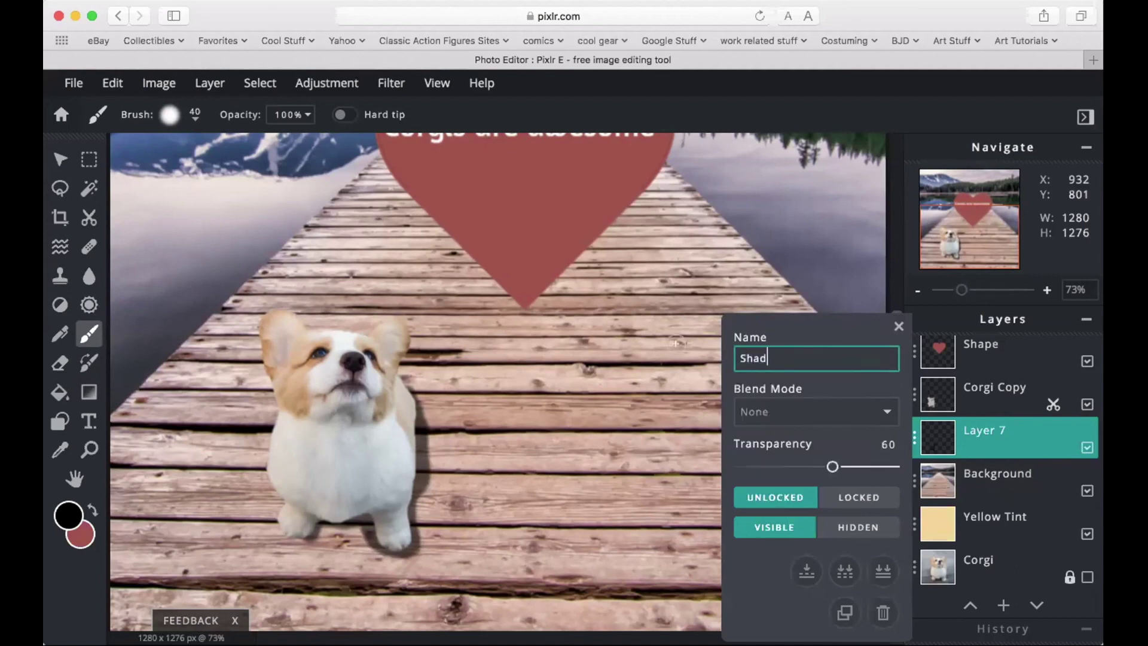
pyautogui.write('ow')
pyautogui.press('Return')
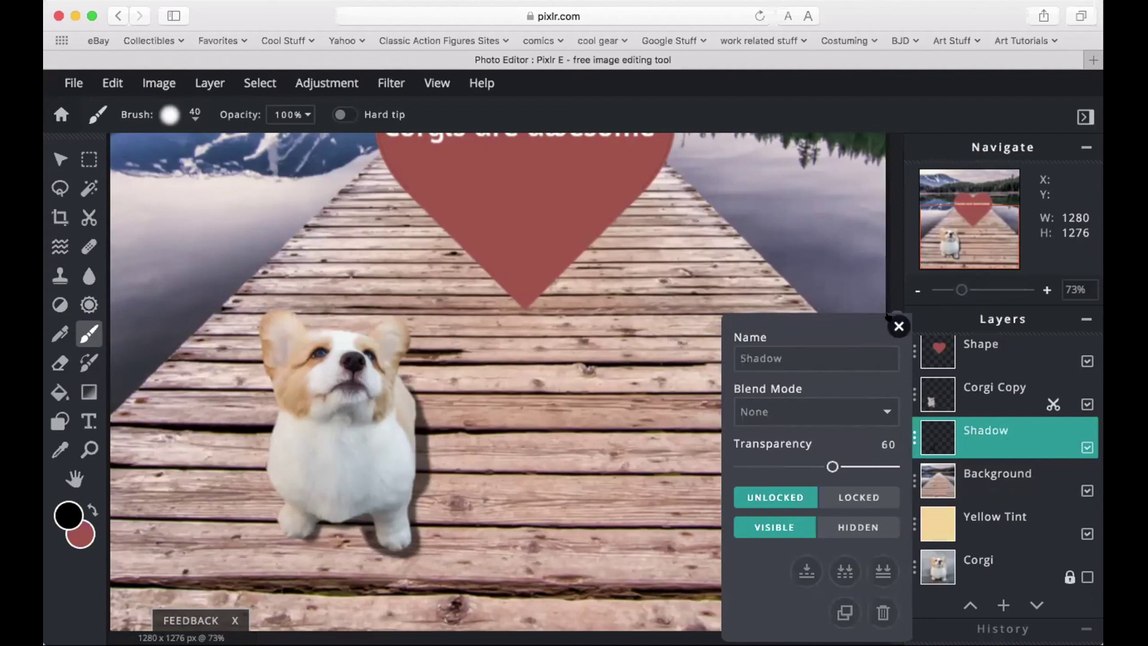
pyautogui.click(890, 319)
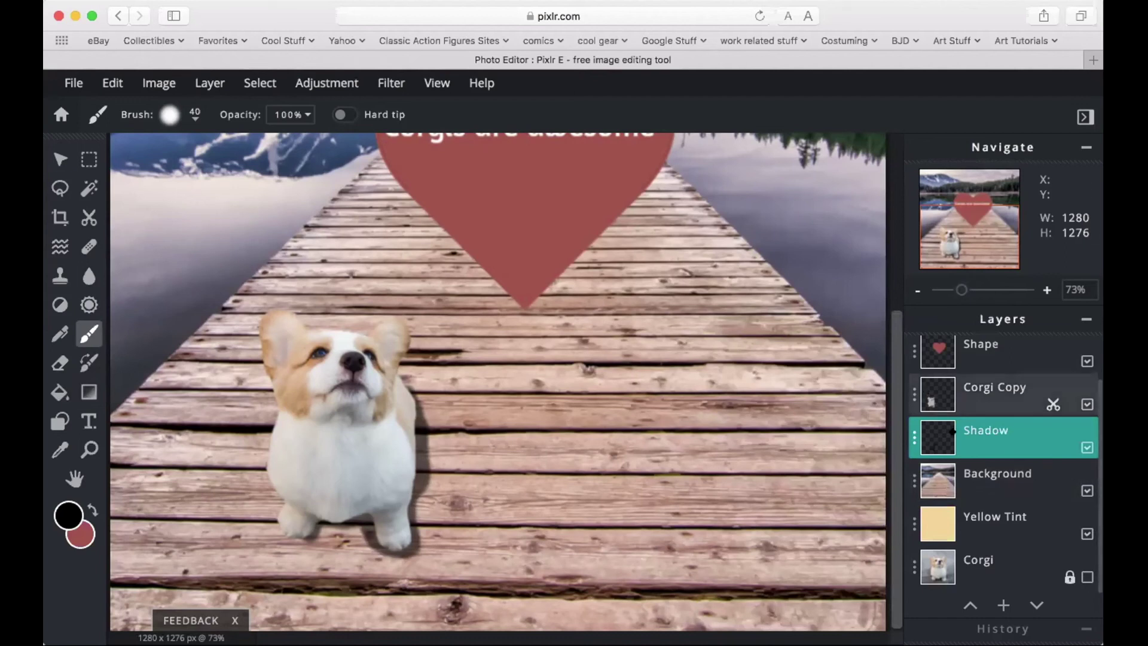
# - Review the layer stack and examine the whole corgi composite at different zoom levels
pyautogui.scroll(3, 957, 426)
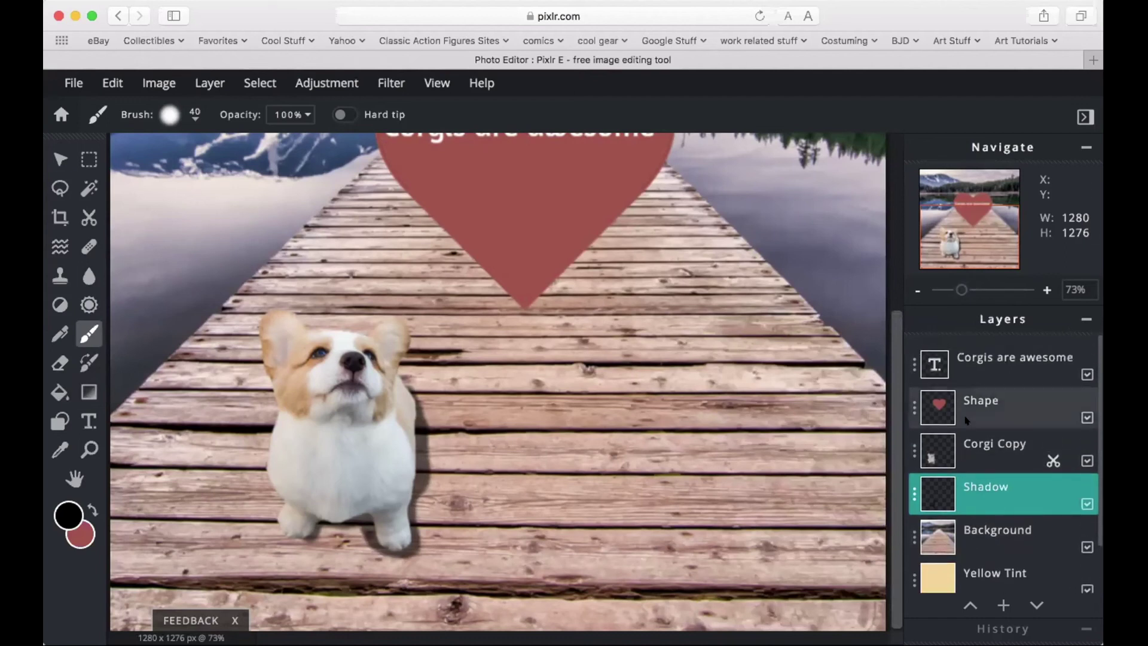
pyautogui.scroll(-3, 966, 419)
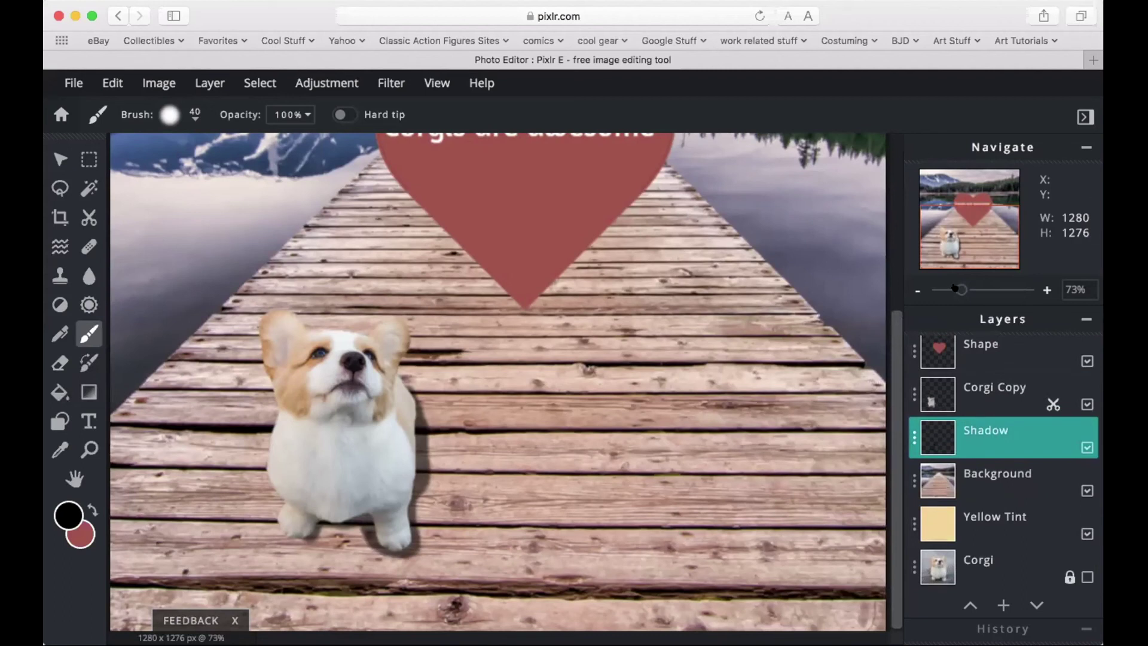
pyautogui.moveTo(954, 288); pyautogui.dragTo(942, 289)
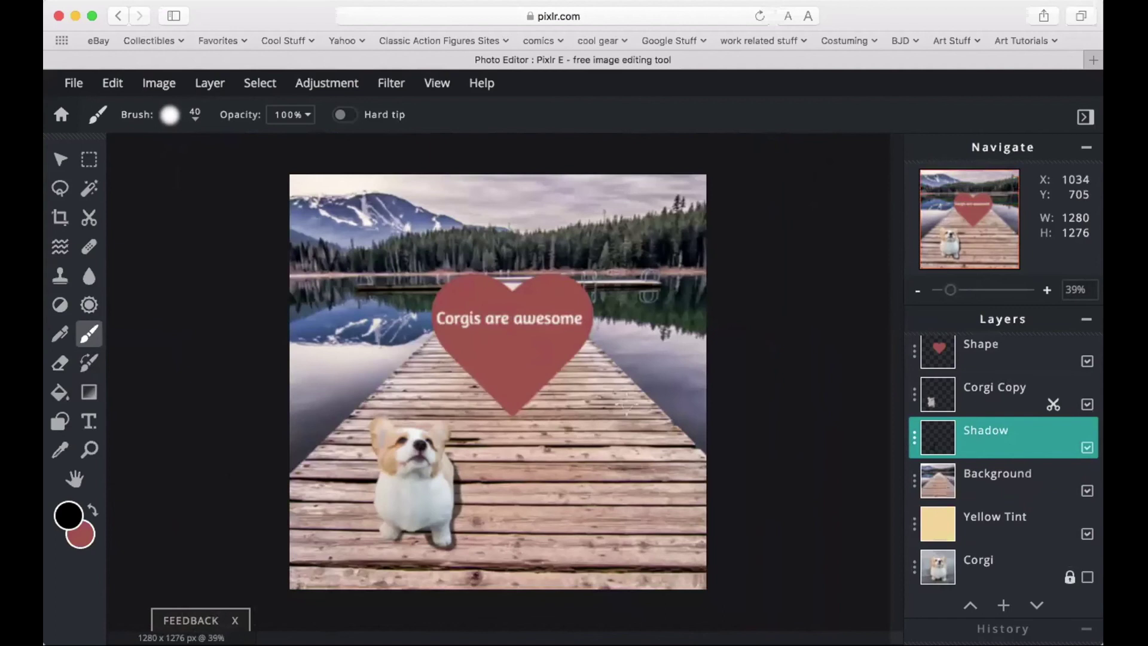
pyautogui.scroll(-3, 474, 377)
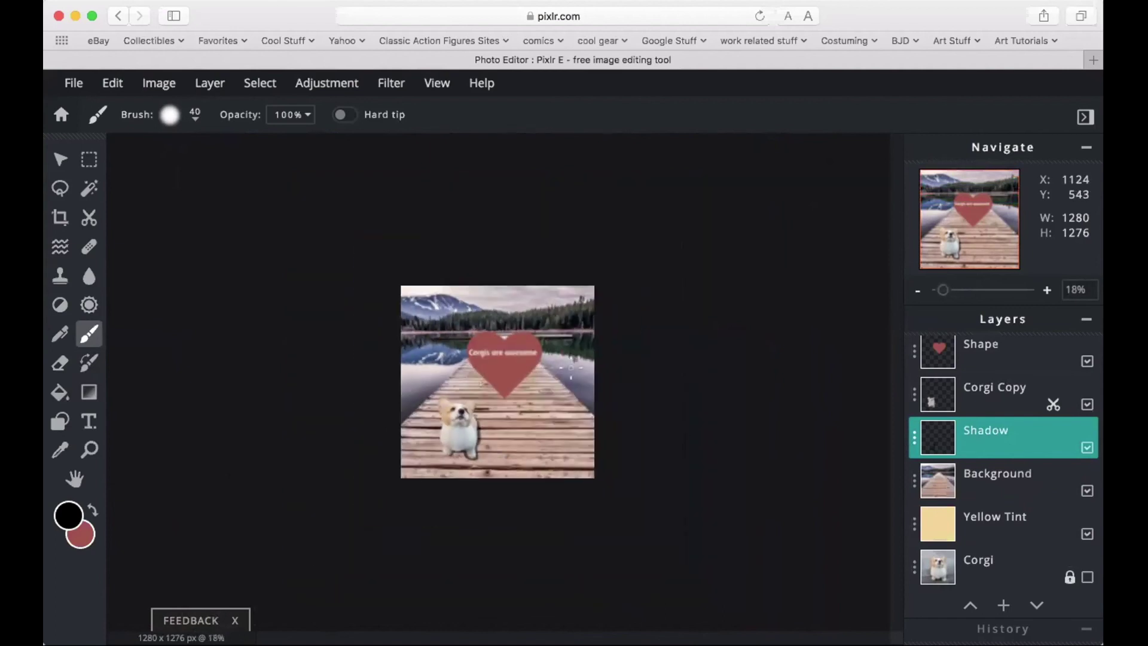
pyautogui.press('super+equal')
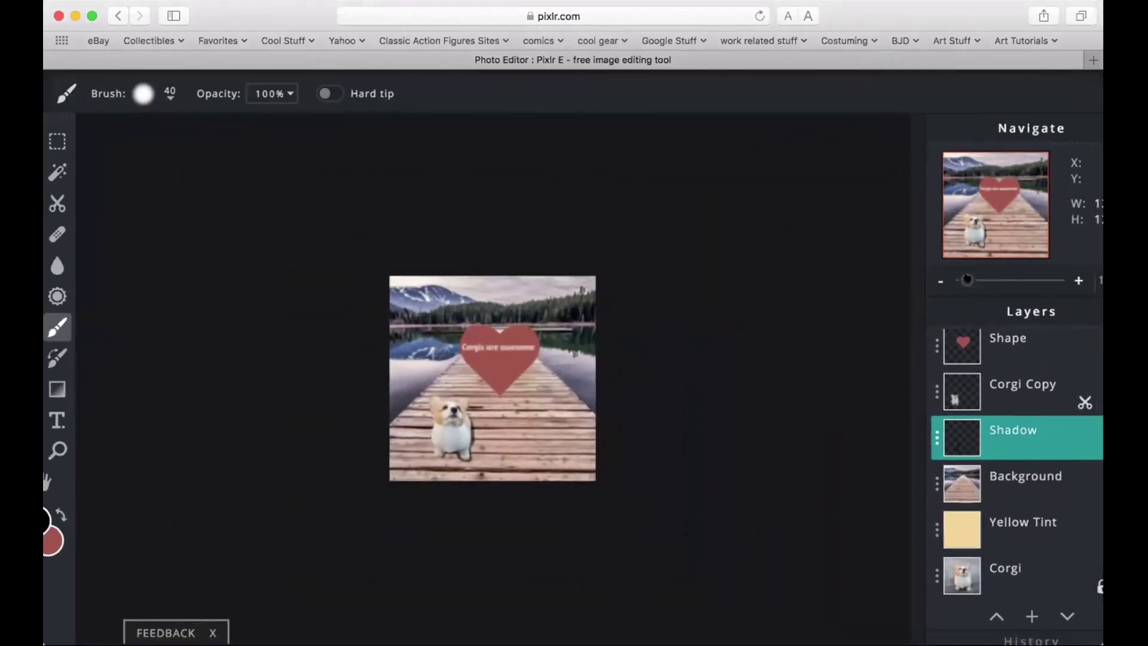
pyautogui.moveTo(967, 279); pyautogui.dragTo(978, 280)
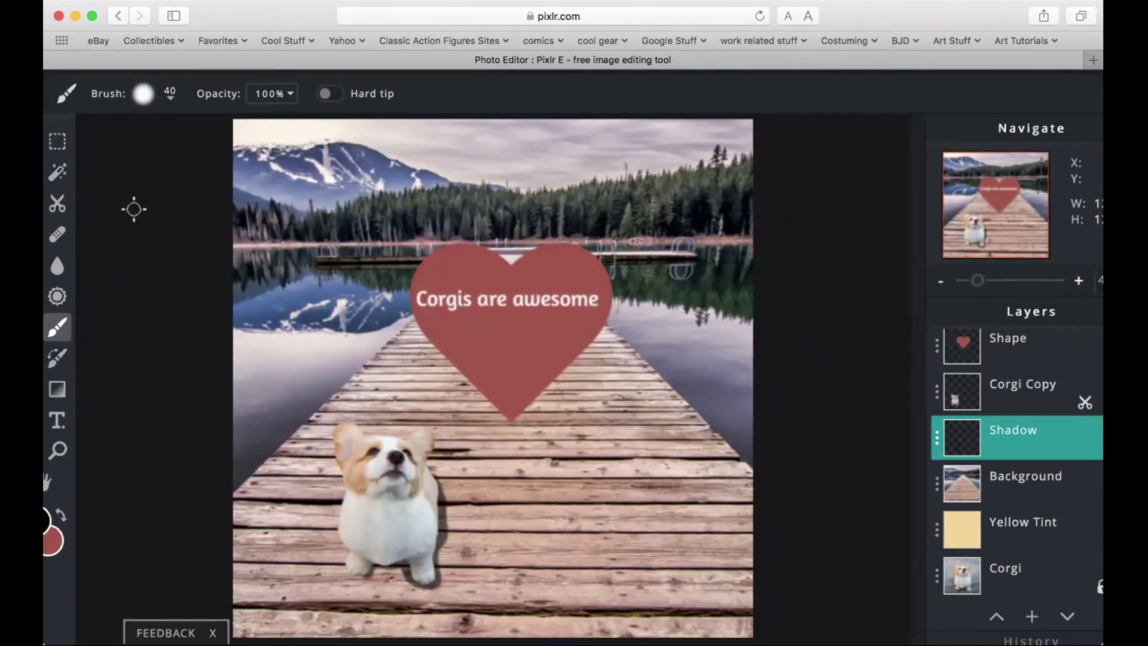
pyautogui.scroll(-1, 858, 318)
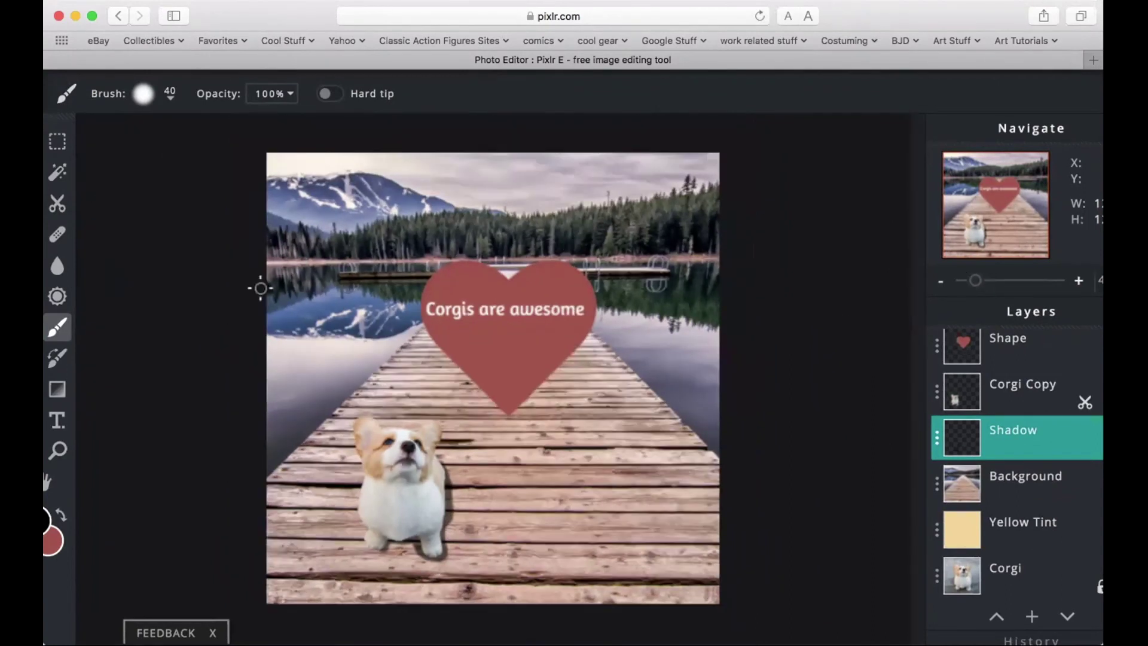
pyautogui.scroll(2, 164, 256)
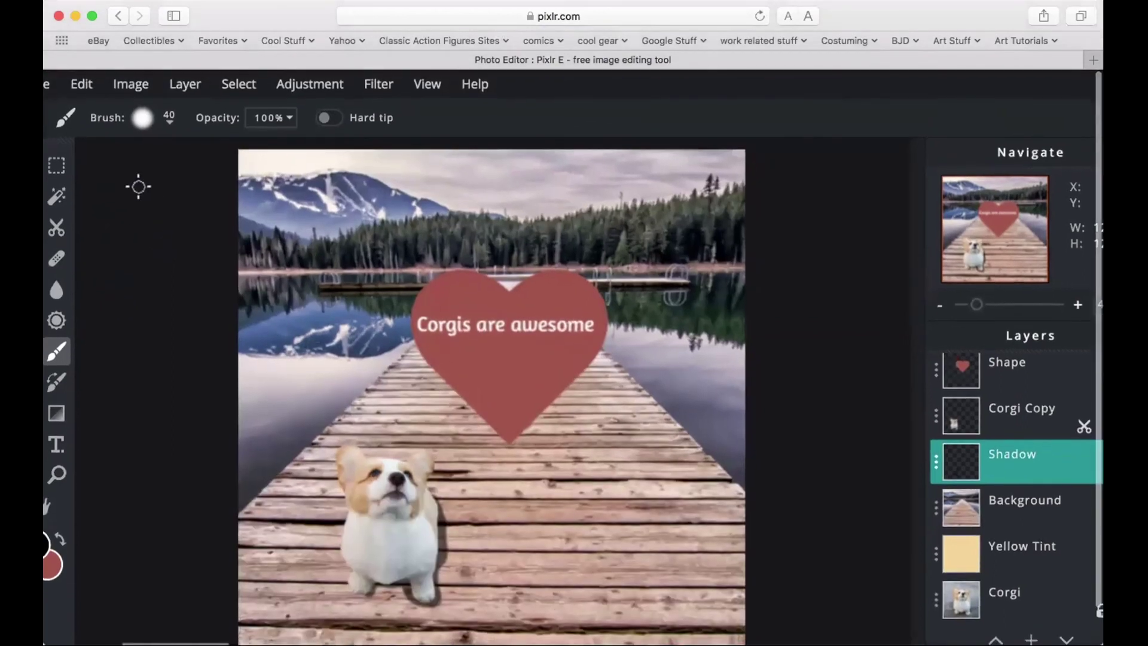
pyautogui.hscroll(-1, 178, 182)
pyautogui.scroll(-2, 179, 182)
pyautogui.scroll(5, 139, 186)
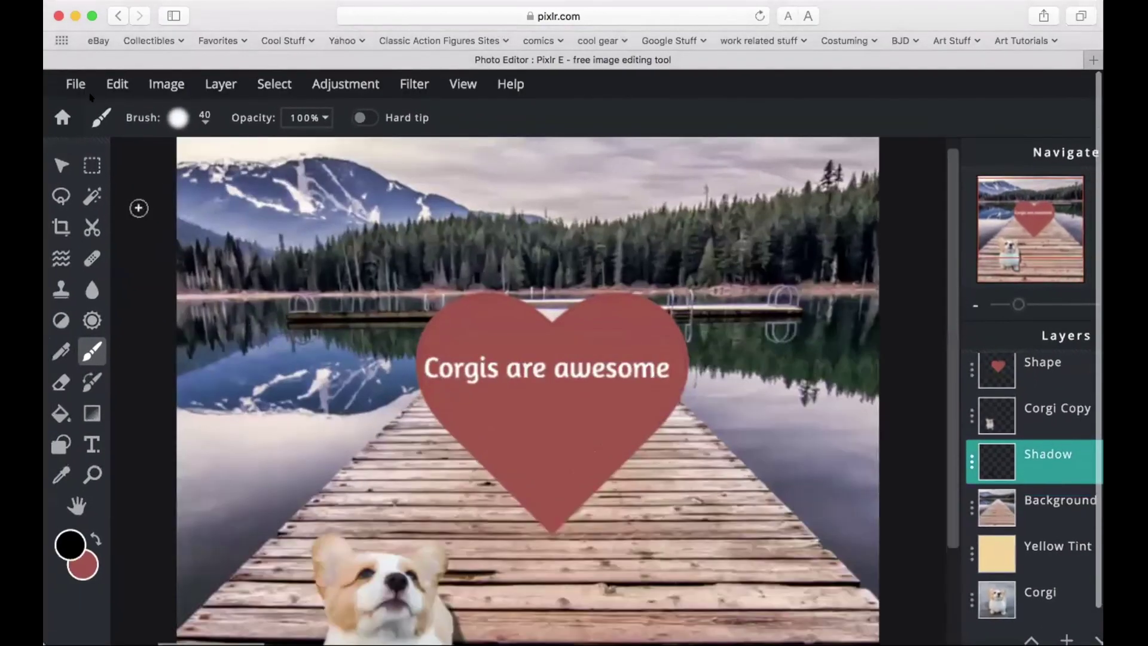
# - Start saving the composite image and set its file name to My Favorite Pet
pyautogui.click(90, 95)
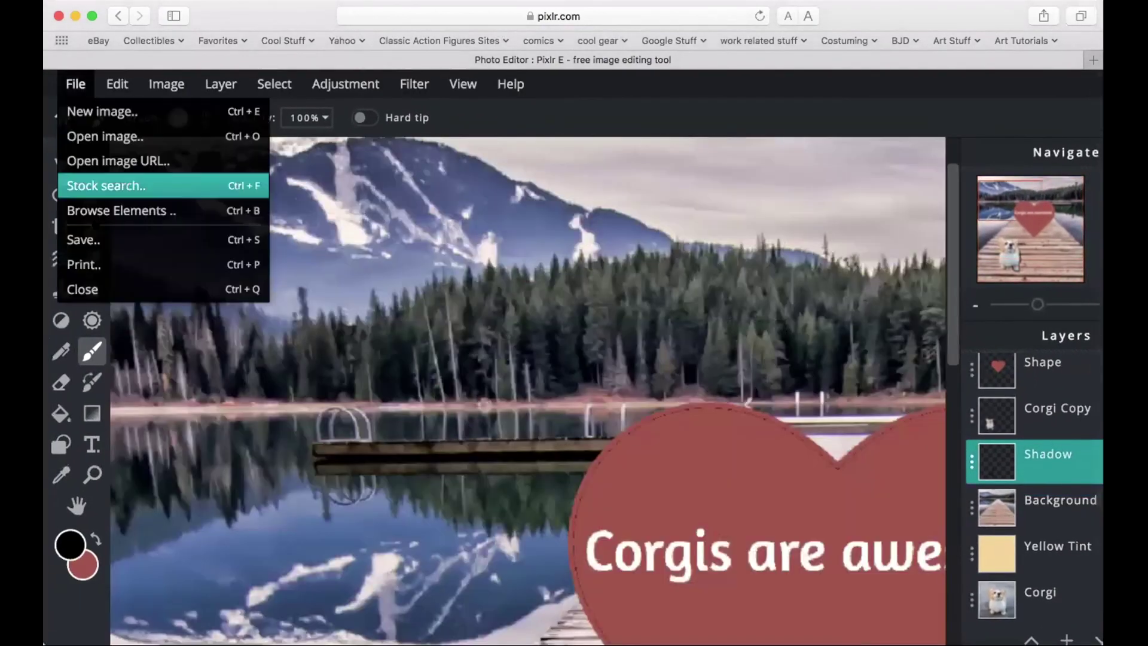
pyautogui.click(100, 233)
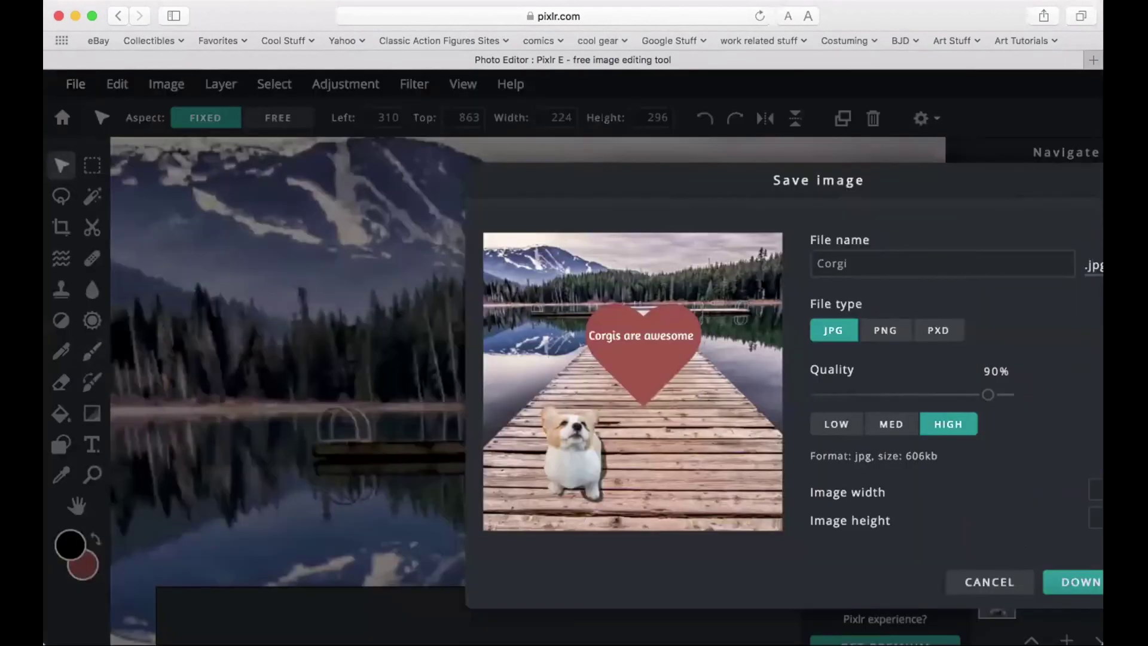
pyautogui.click(859, 261)
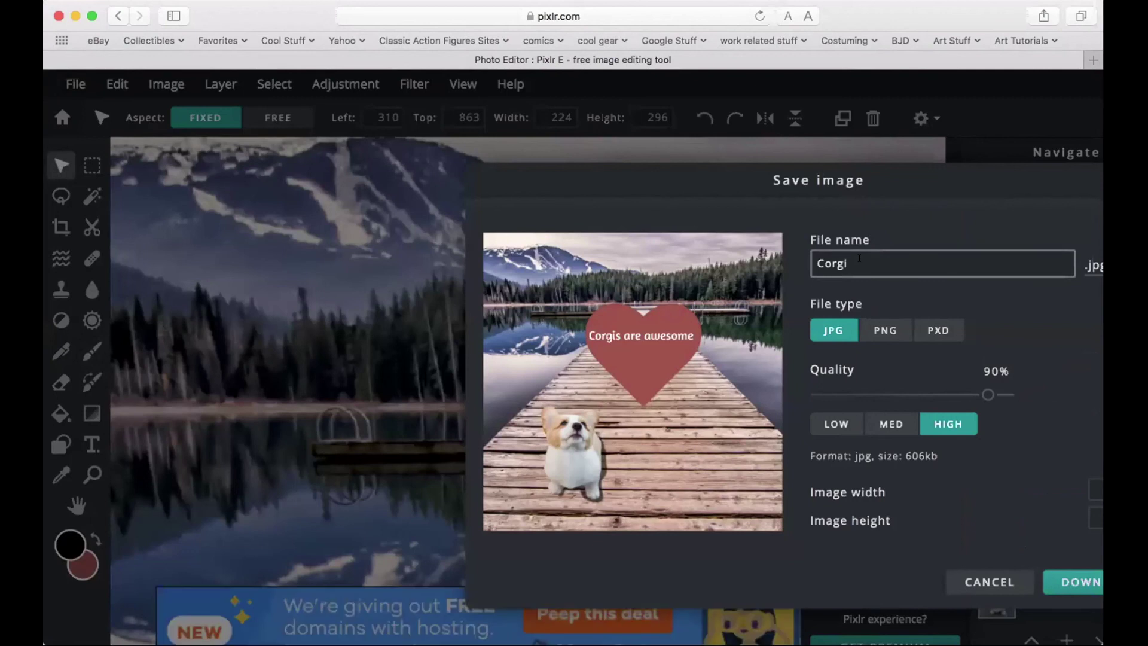
pyautogui.press('super+a')
pyautogui.write('My Favorite Pet')
# - Choose JPG as the file type, download the image, and close the save dialog
pyautogui.click(874, 331)
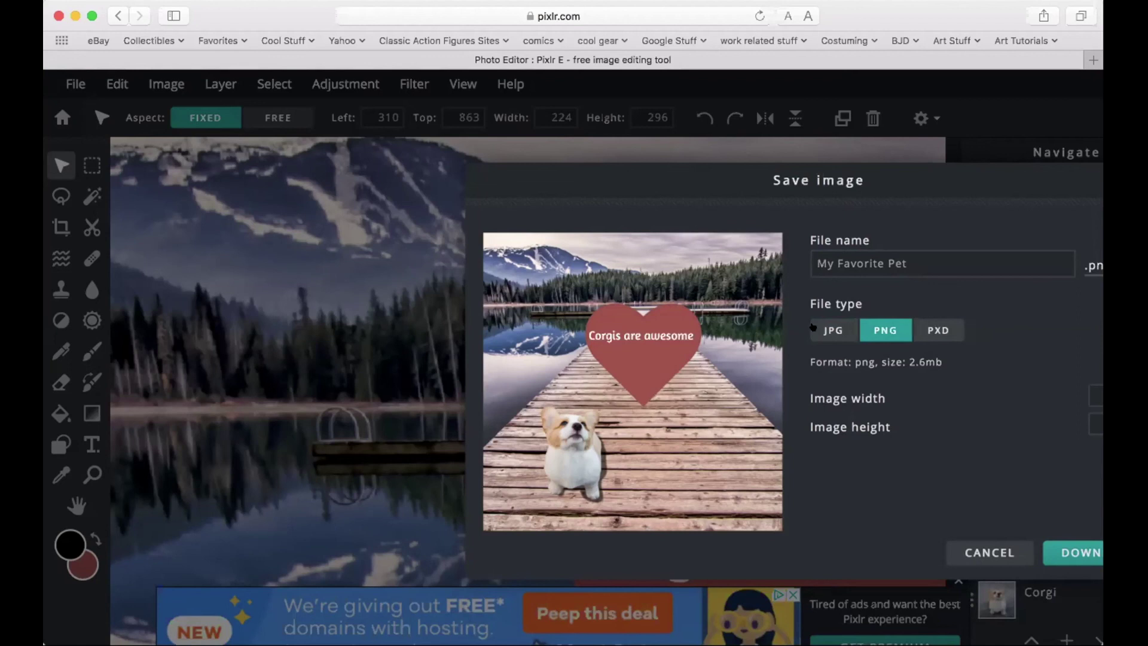
pyautogui.click(814, 328)
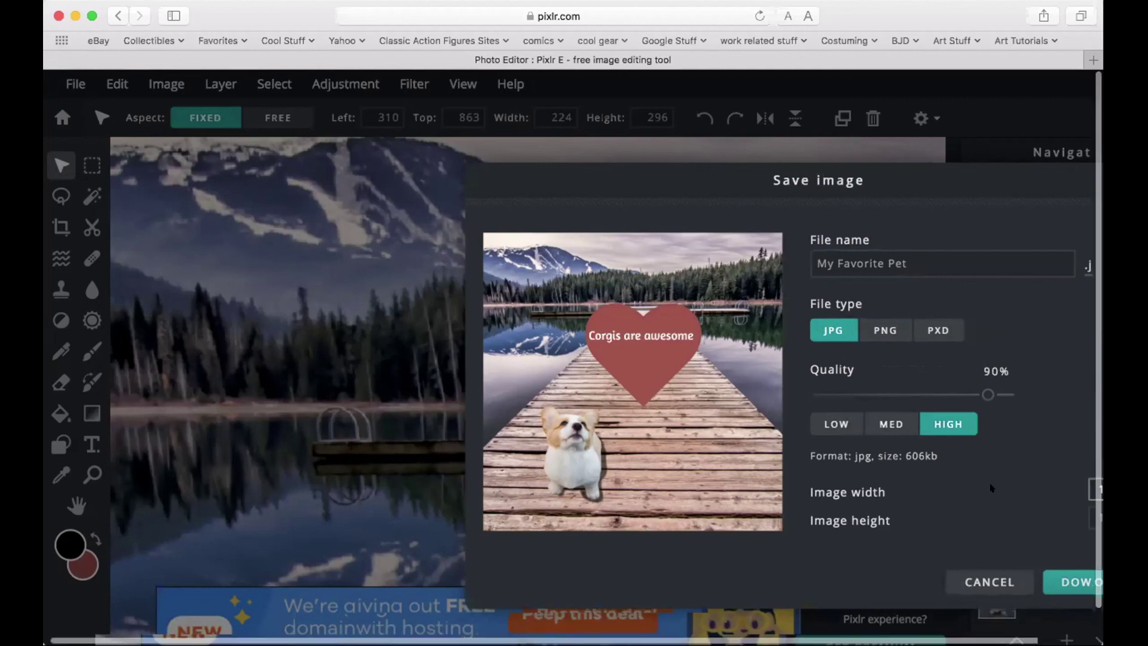
pyautogui.hscroll(3, 993, 488)
pyautogui.scroll(-1, 991, 488)
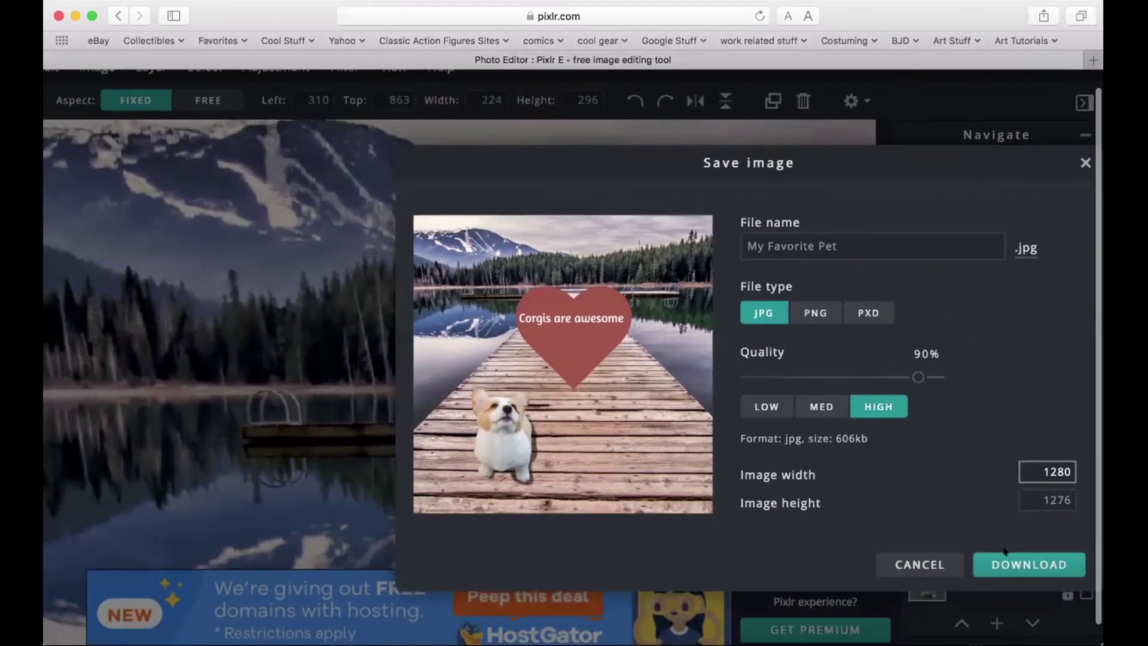
pyautogui.click(998, 558)
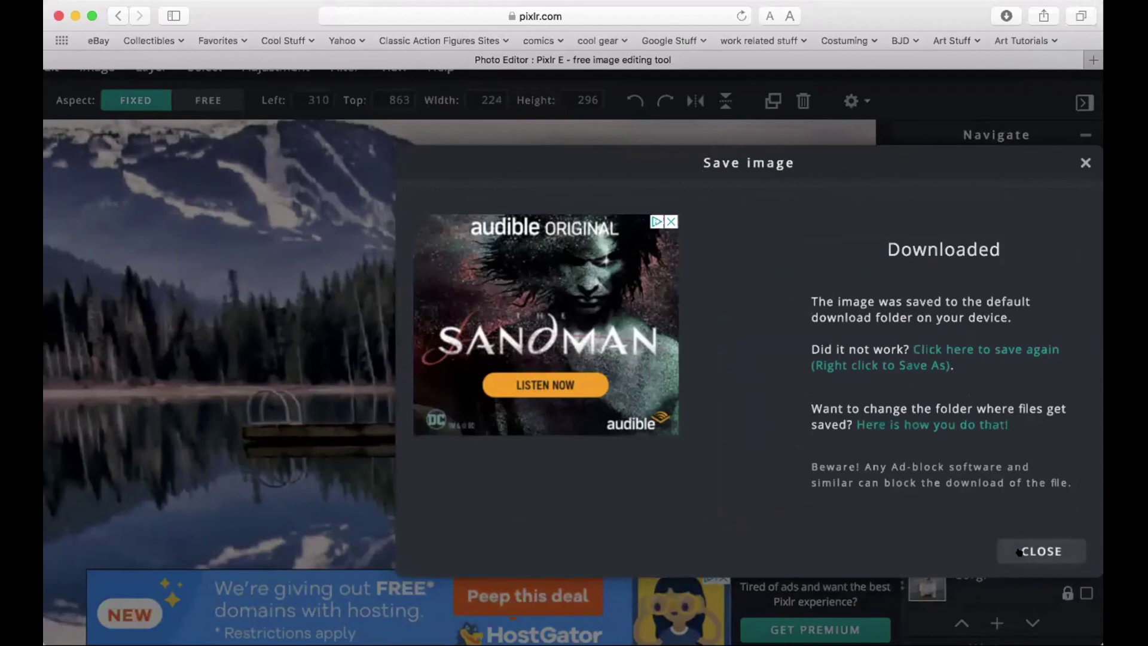
pyautogui.click(1020, 551)
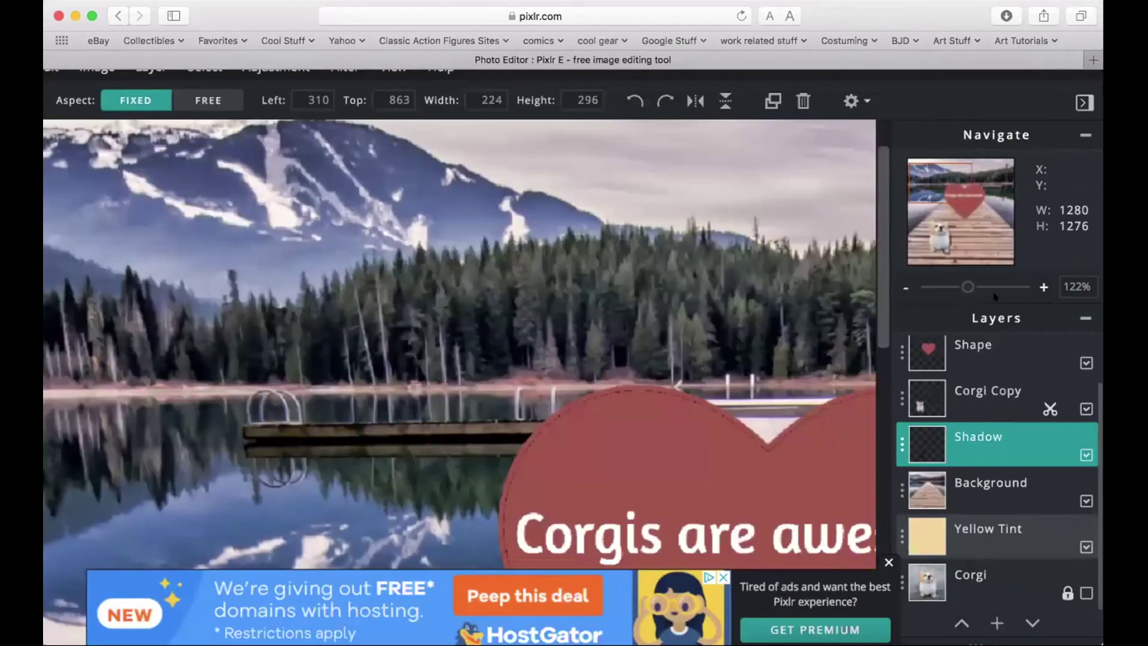
# - Open the downloaded My Favorite Pet.jpg from the browser's download list to check the saved image
pyautogui.click(1007, 16)
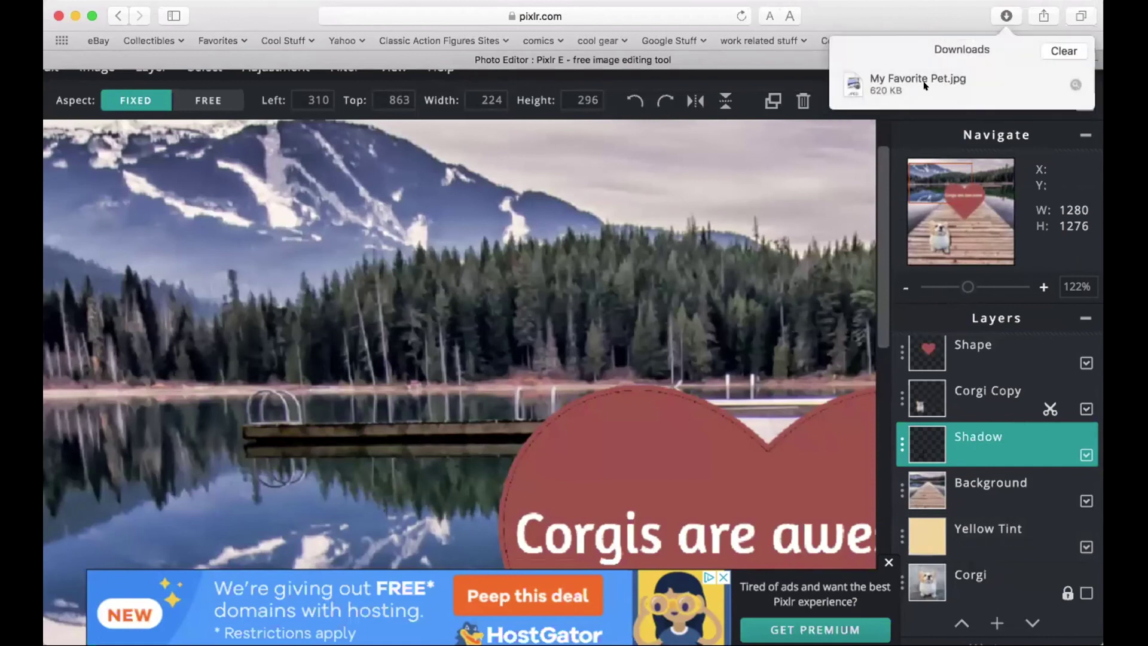
pyautogui.click(925, 86)
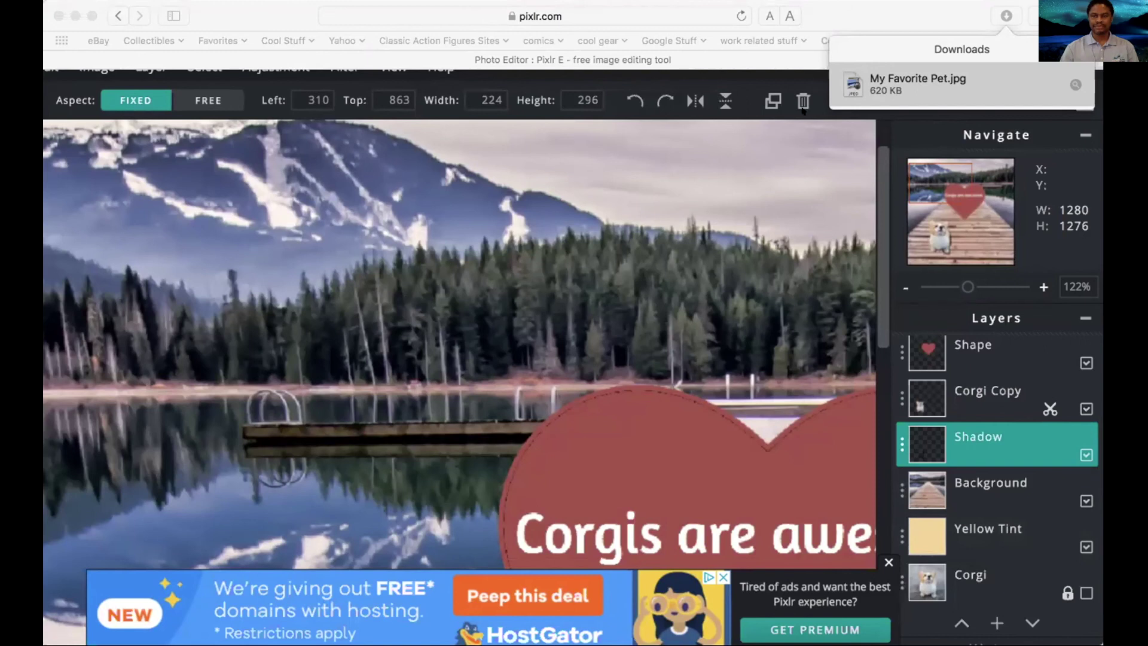
pyautogui.click(846, 45)
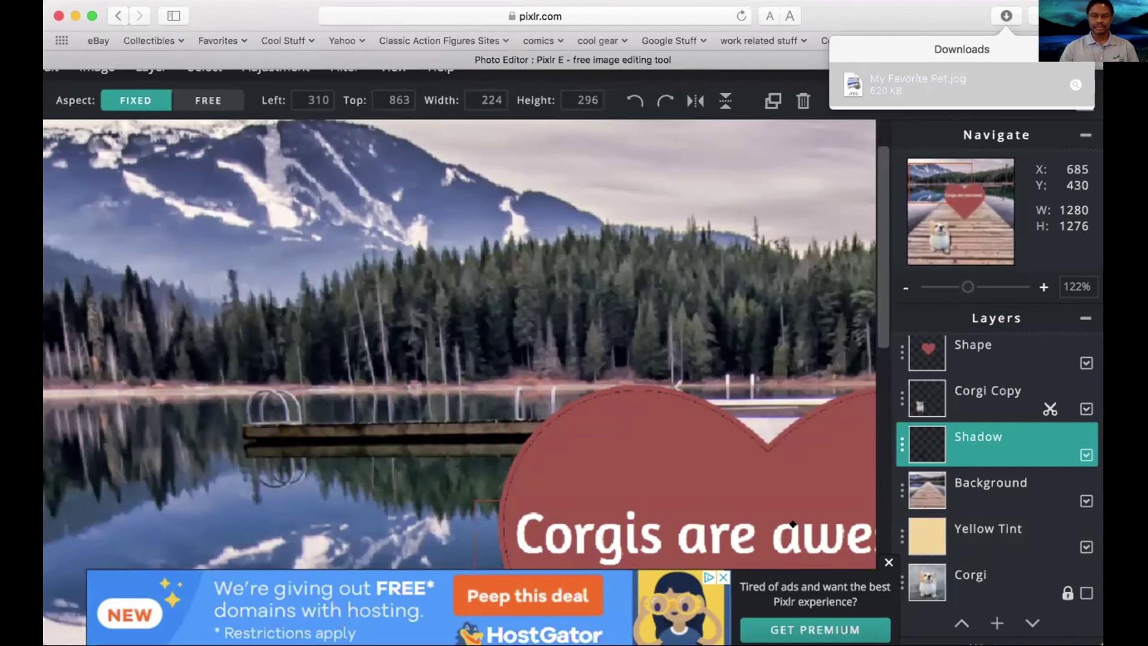
# - Dismiss the advertisement banner and zoom the canvas out to 66% to view more of the composite
pyautogui.click(889, 562)
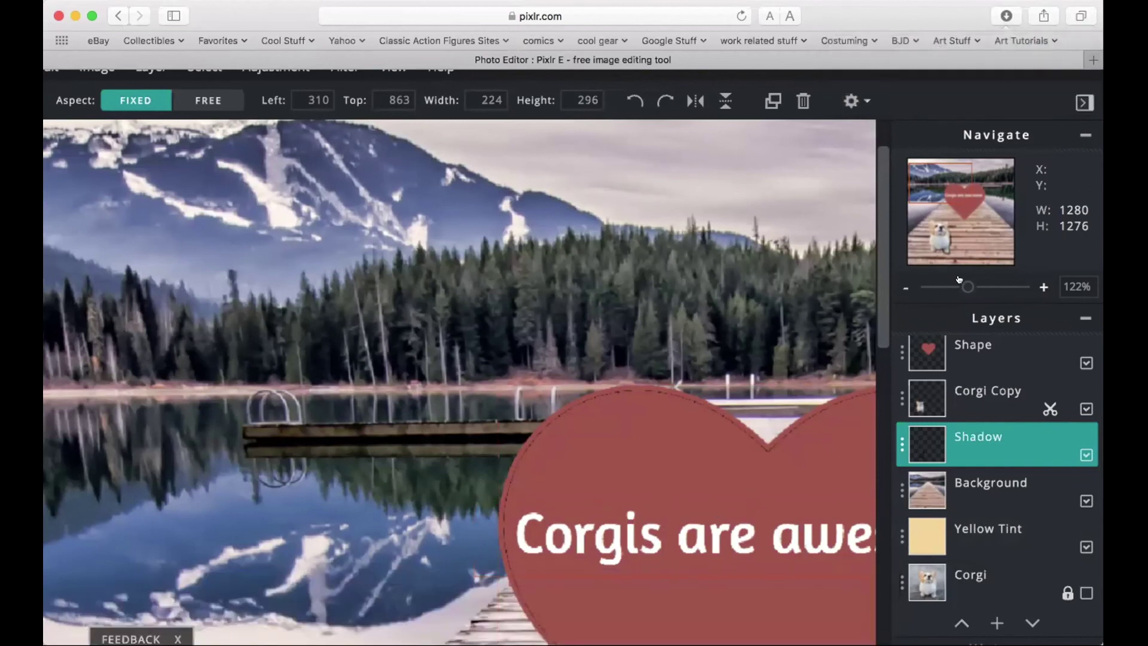
pyautogui.moveTo(958, 280); pyautogui.dragTo(941, 280)
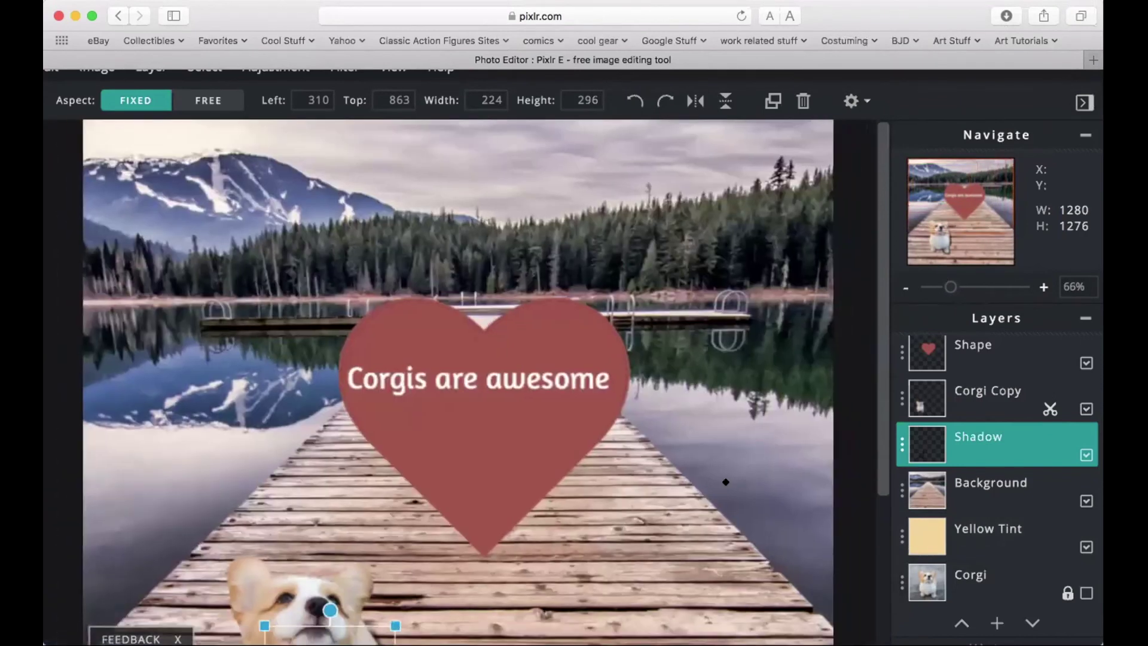